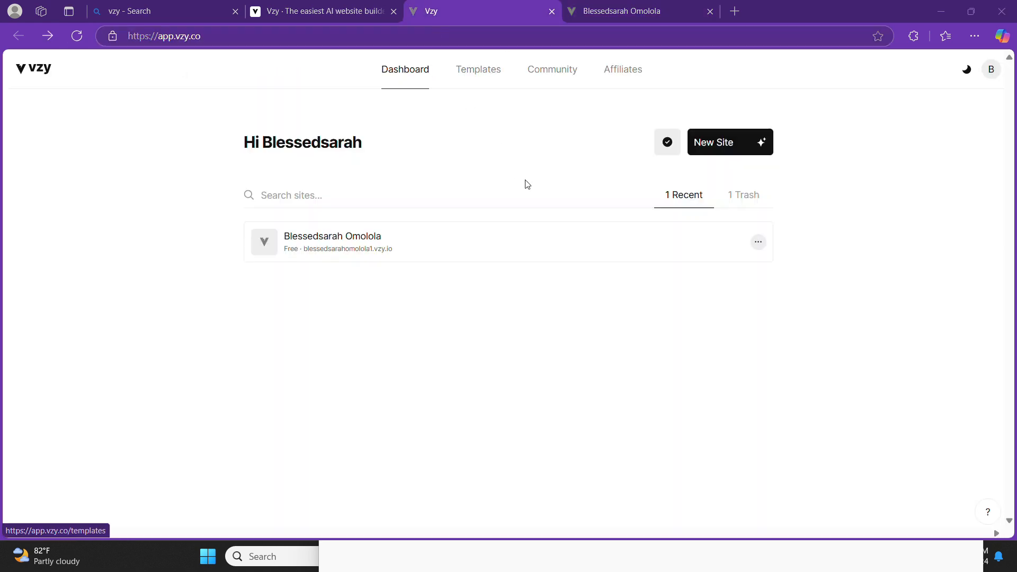
Open the existing portfolio site in the editor, look through its main page, and return to the dashboard.
mouse_move(475, 241)
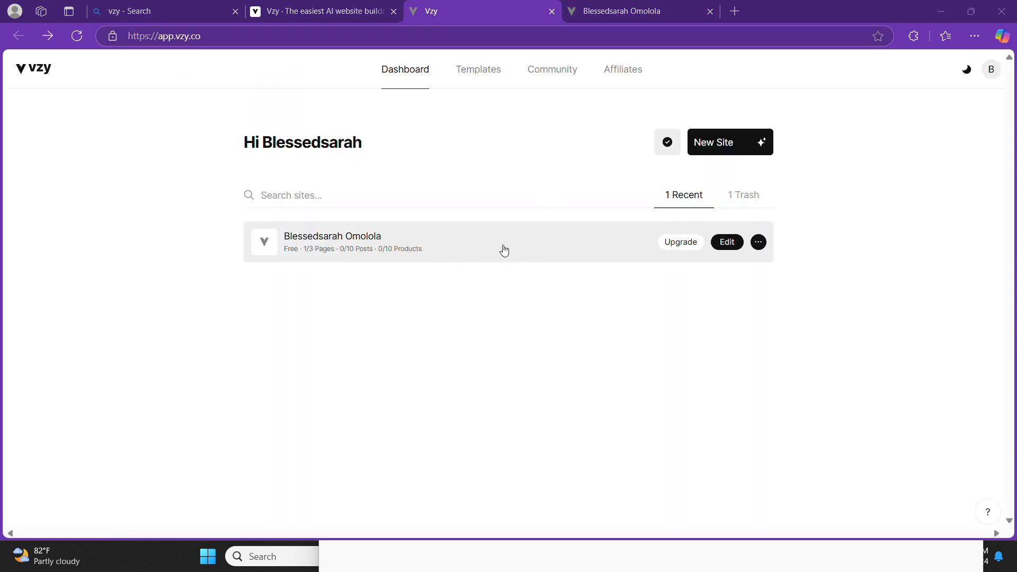
left_click(554, 249)
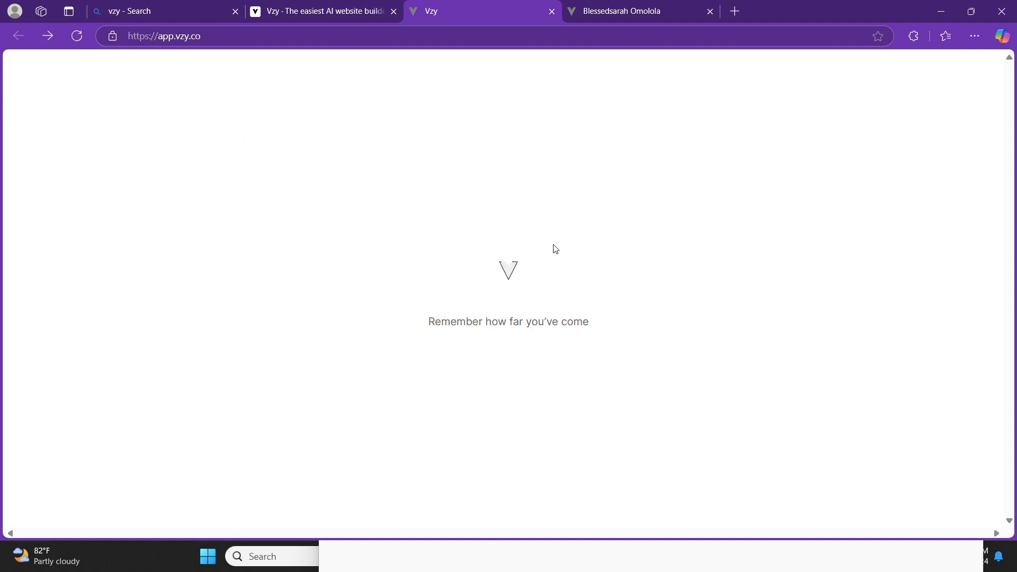
scroll(553, 339, "down", 5)
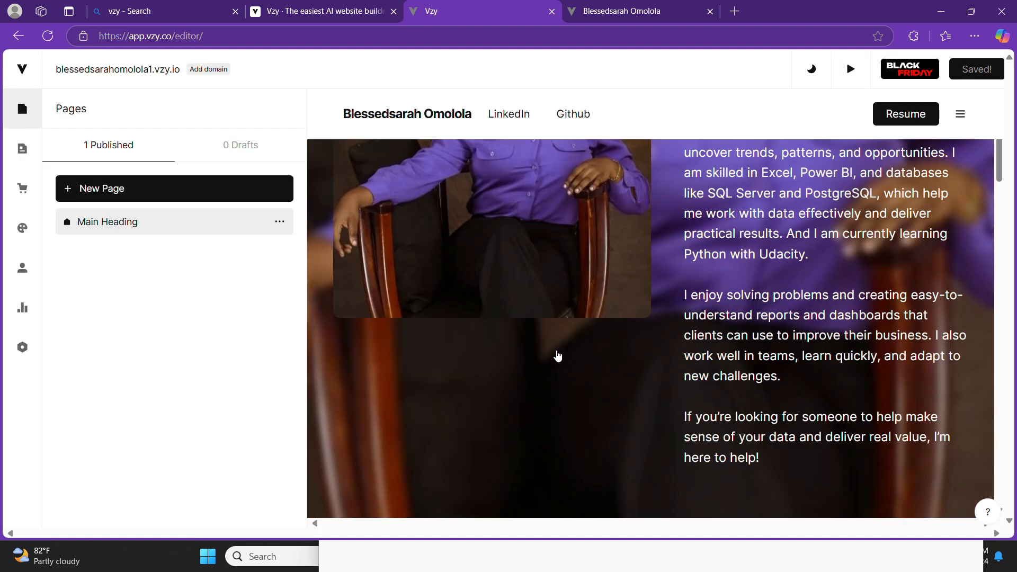
scroll(557, 355, "down", 8)
scroll(558, 356, "up", 13)
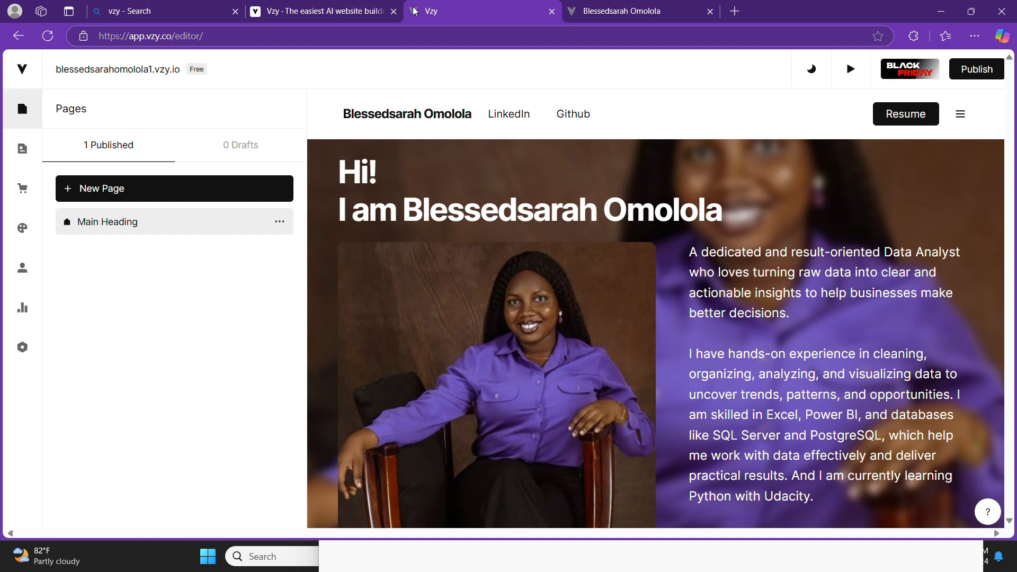
left_click(19, 36)
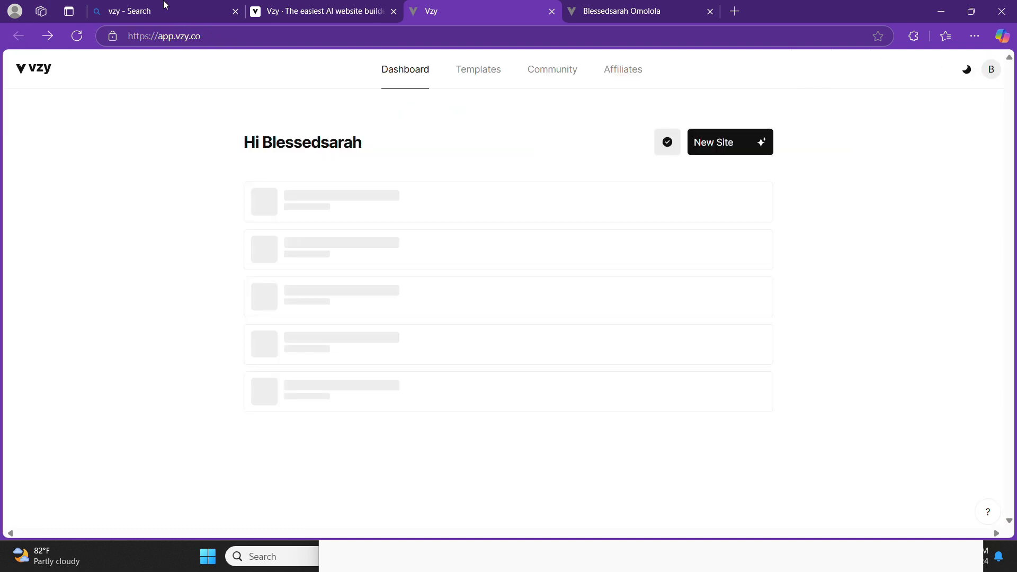
Create a new site from the Blank template and name it "Sample Portfolio".
left_click(480, 72)
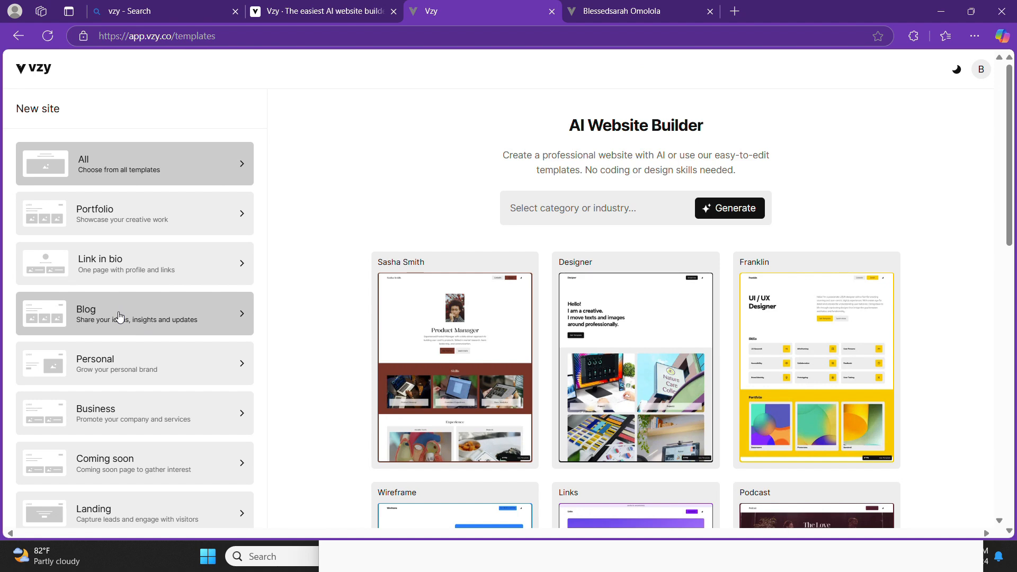
scroll(119, 316, "down", 3)
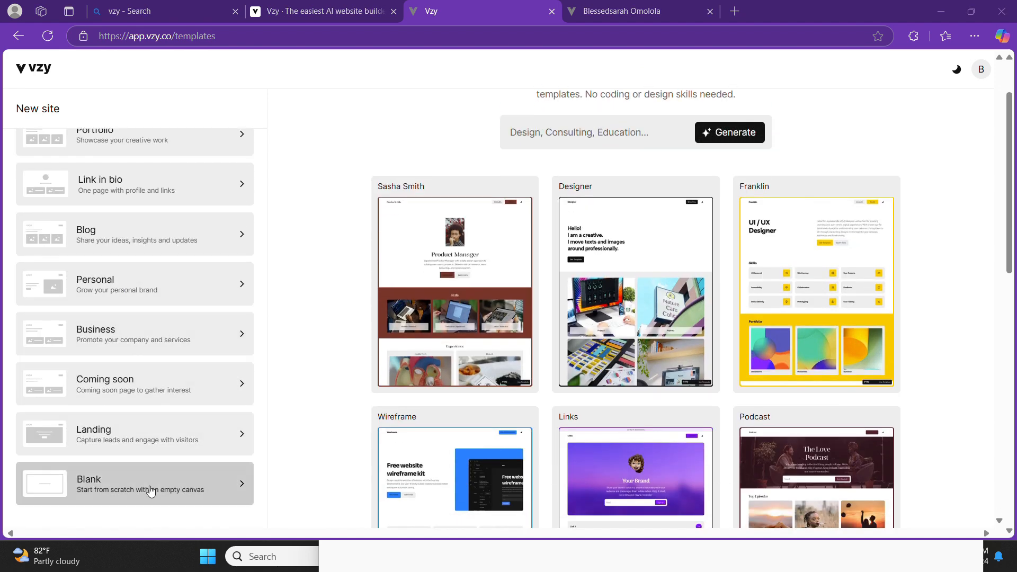
left_click(190, 487)
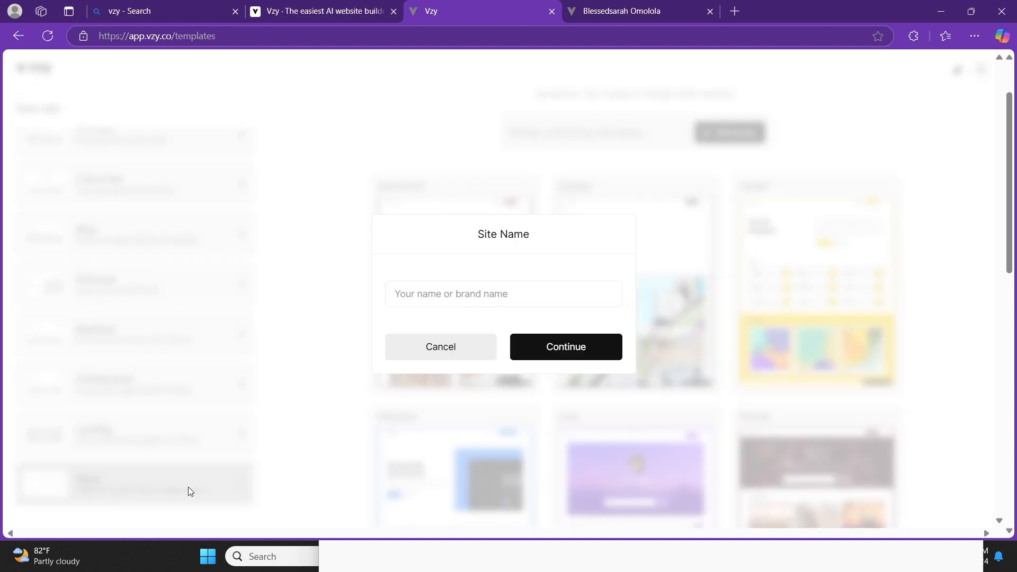
left_click(460, 294)
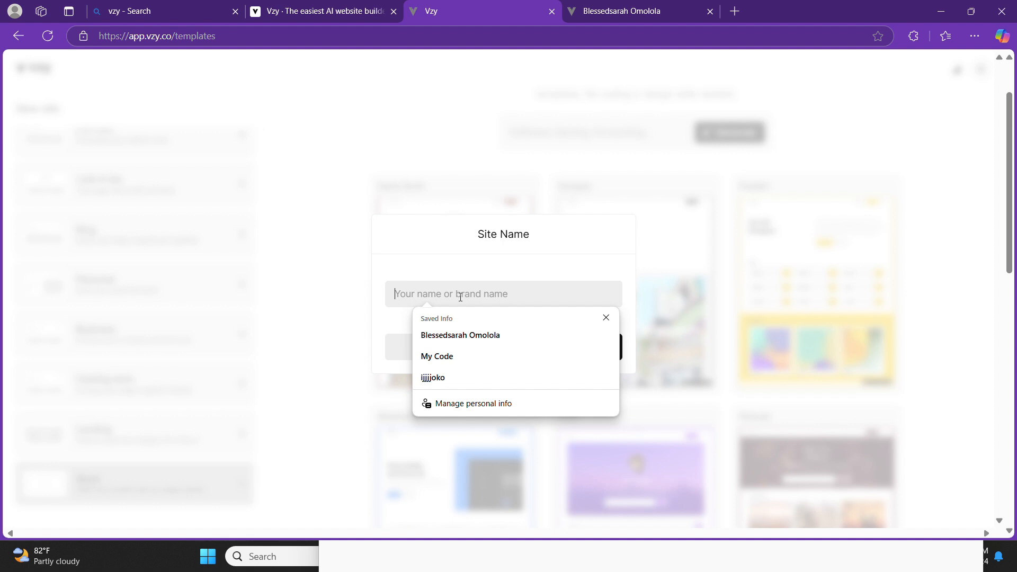
type("Sample P")
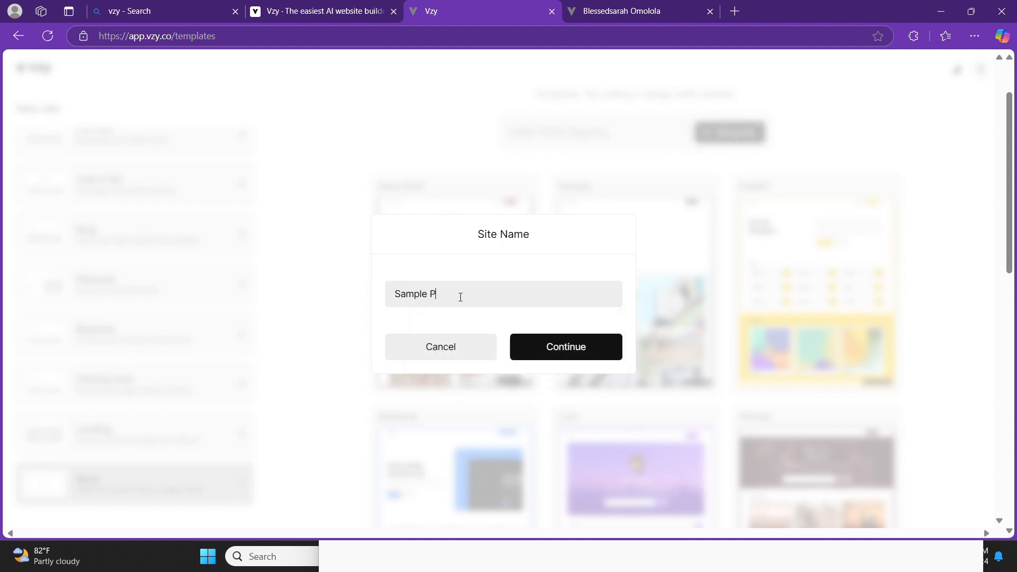
type("ortfolio")
left_click(545, 348)
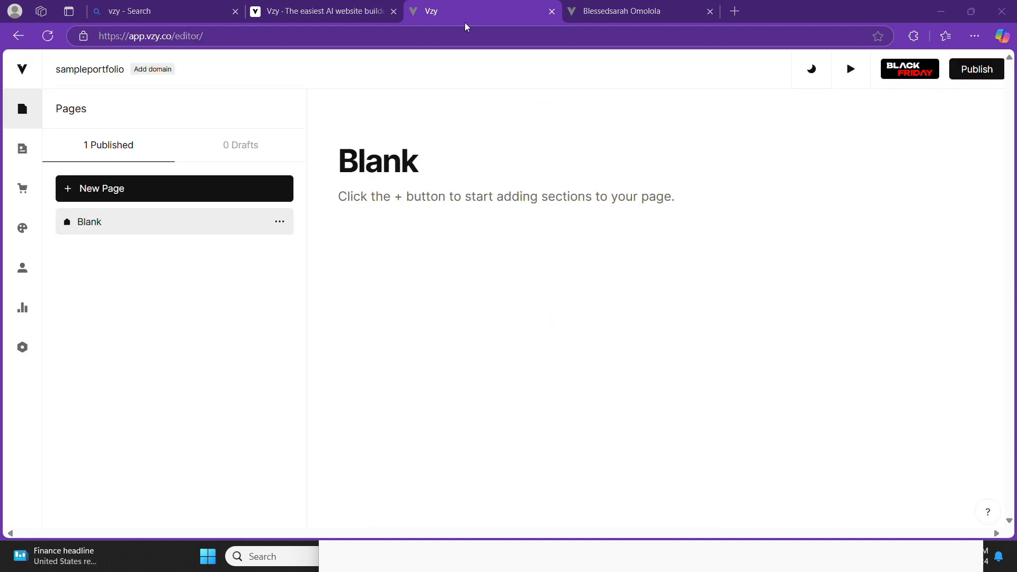
Review the opening section of the published portfolio site as a reference, then return to the new site's editor.
left_click(639, 9)
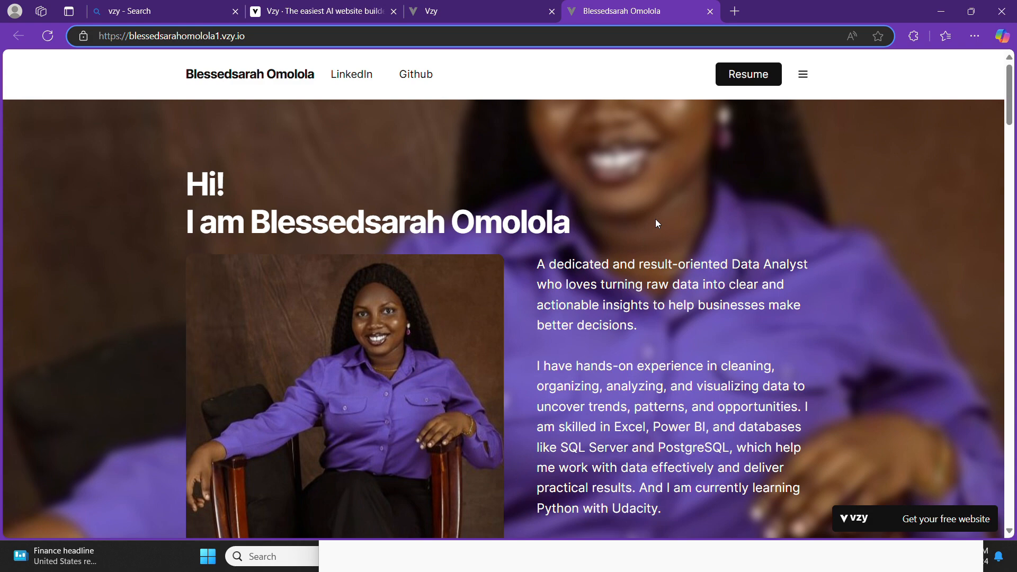
scroll(655, 218, "down", 3)
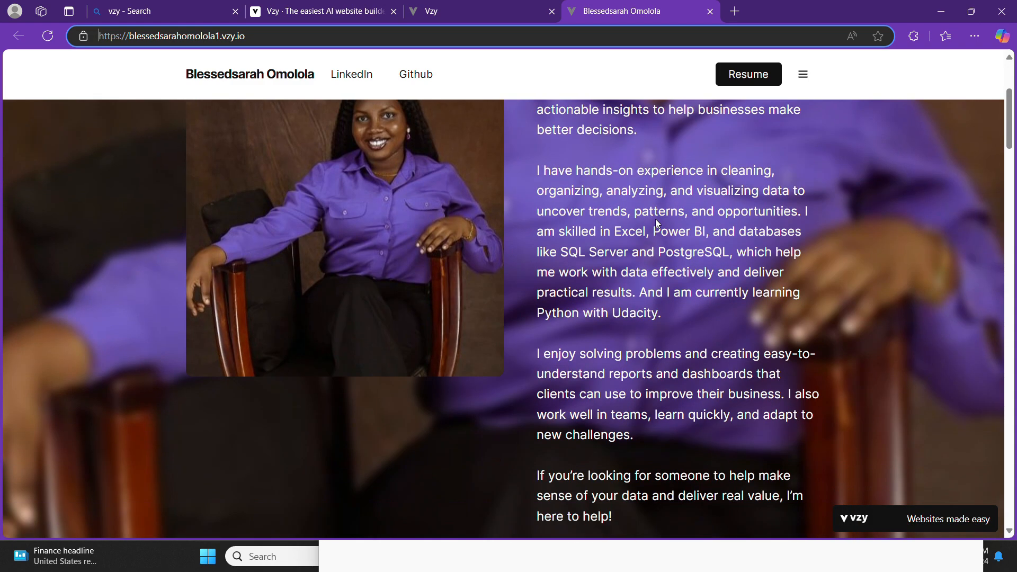
scroll(656, 218, "up", 3)
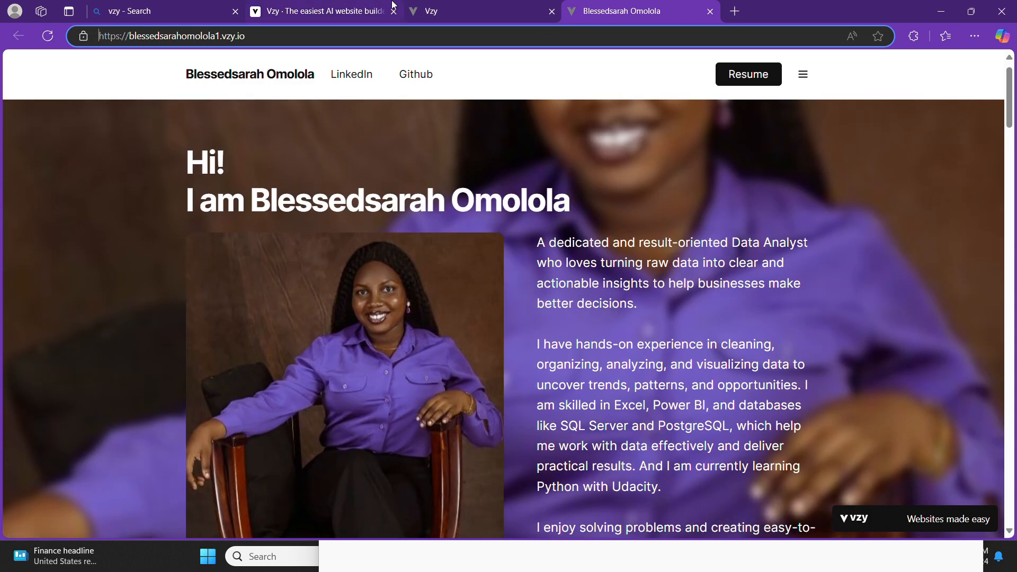
mouse_move(412, 14)
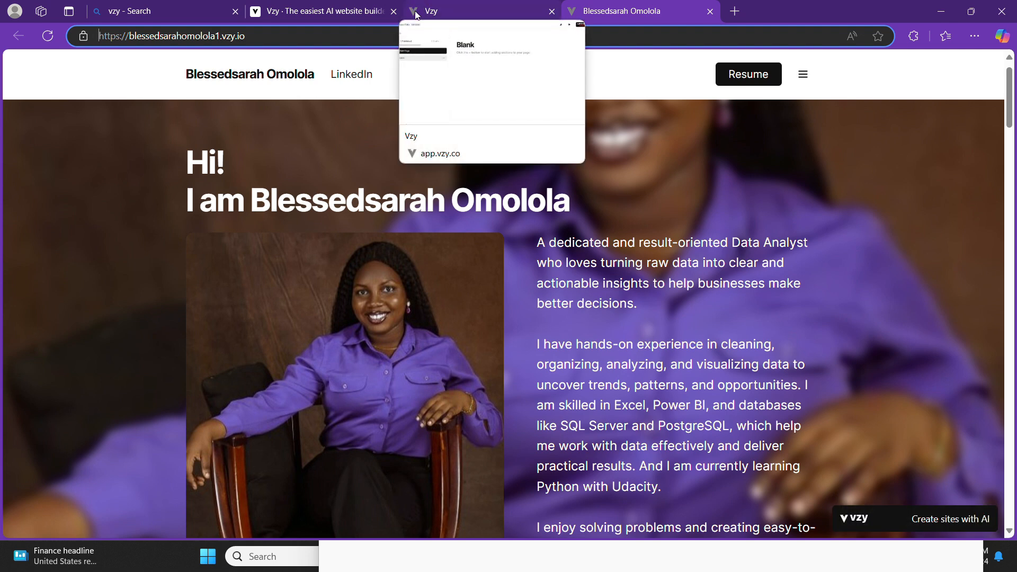
left_click(418, 15)
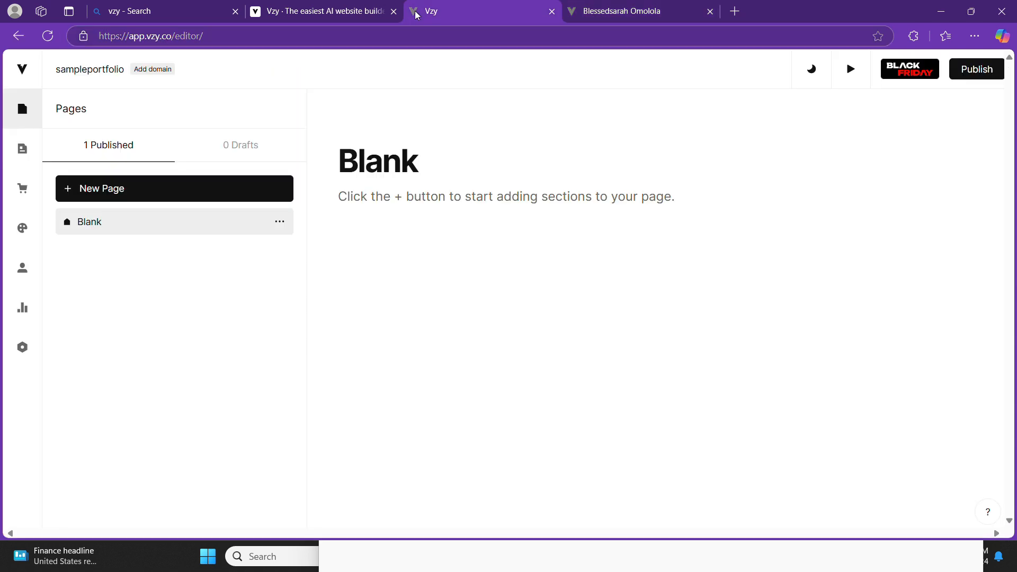
Replace the title of the Blank page's banner with "Hi! I am" followed by the site owner's first name.
left_click(413, 167)
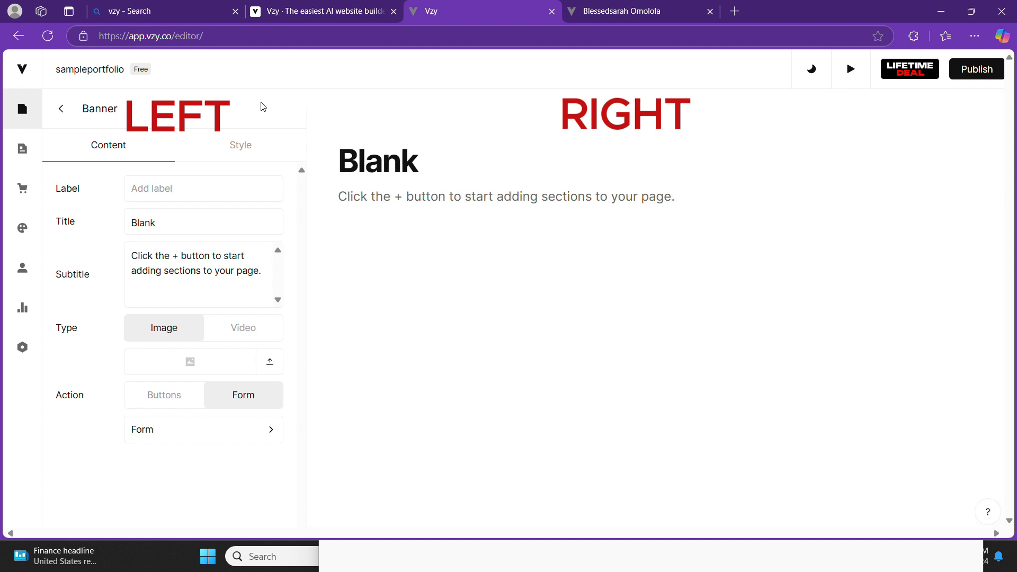
left_click(170, 223)
key("BackSpace")
key("BackSpace")
key("BackSpace")
key("BackSpace")
key("BackSpace")
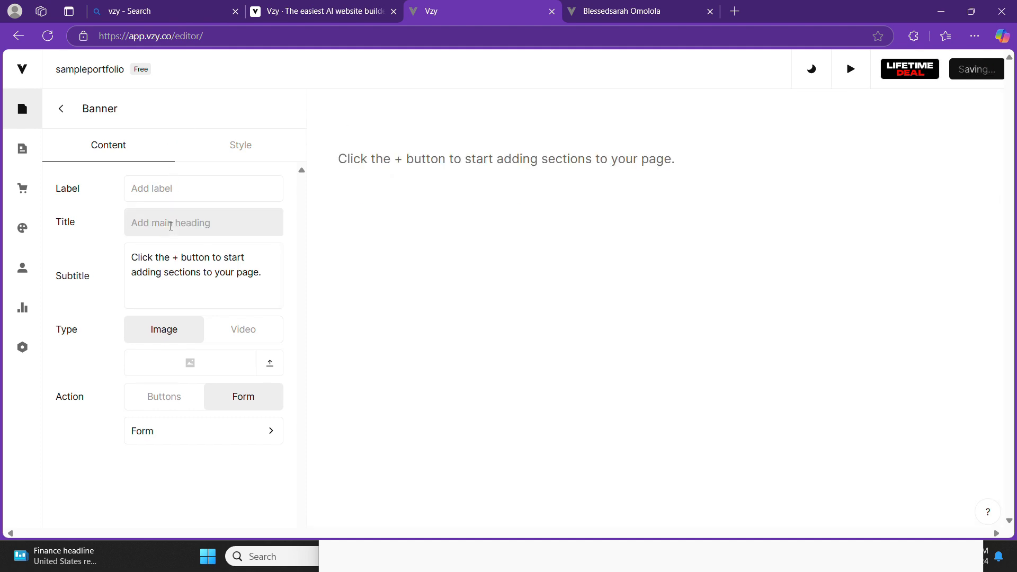
type("H")
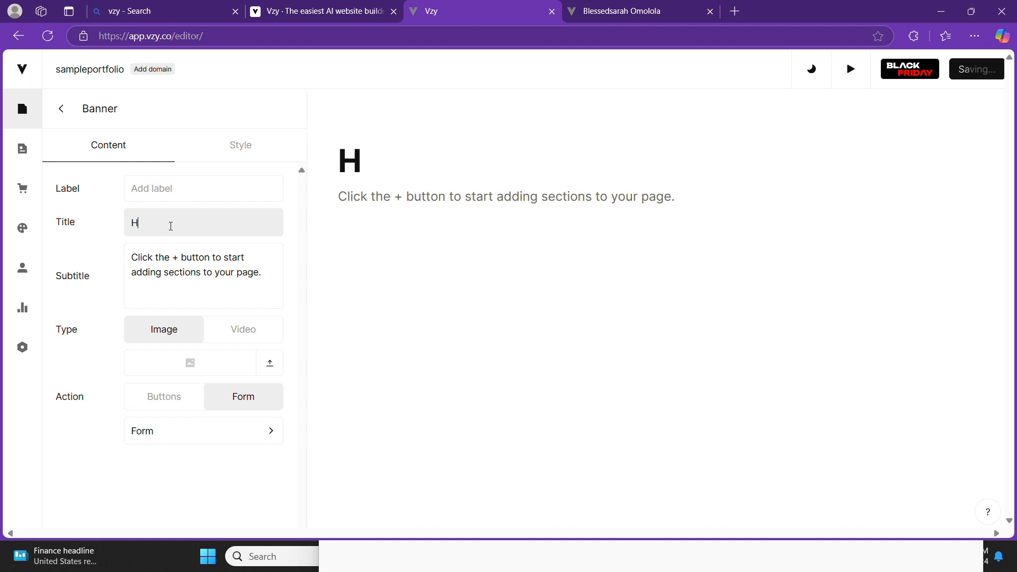
type("i!")
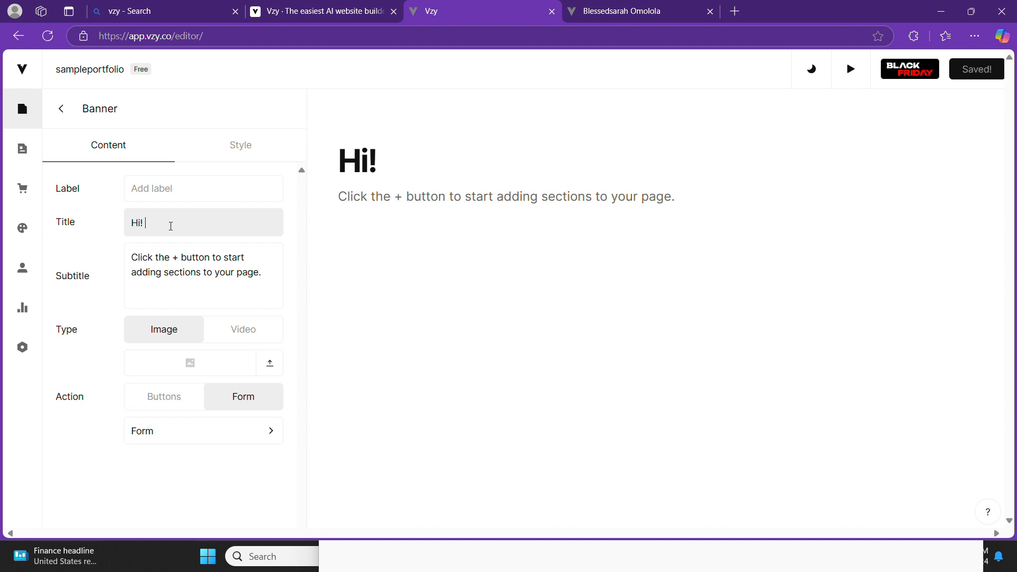
type(" M")
key("BackSpace")
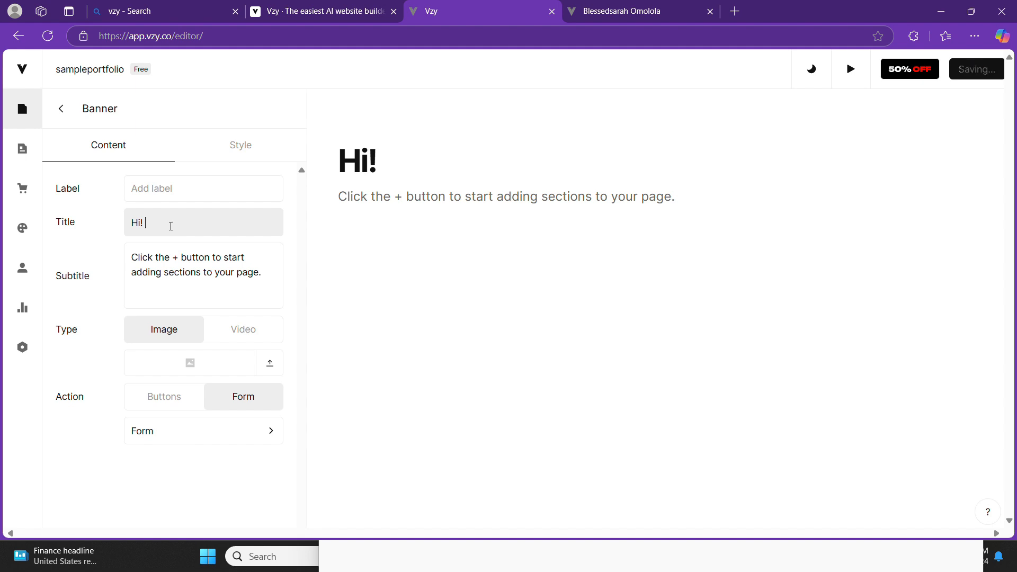
type("I am B")
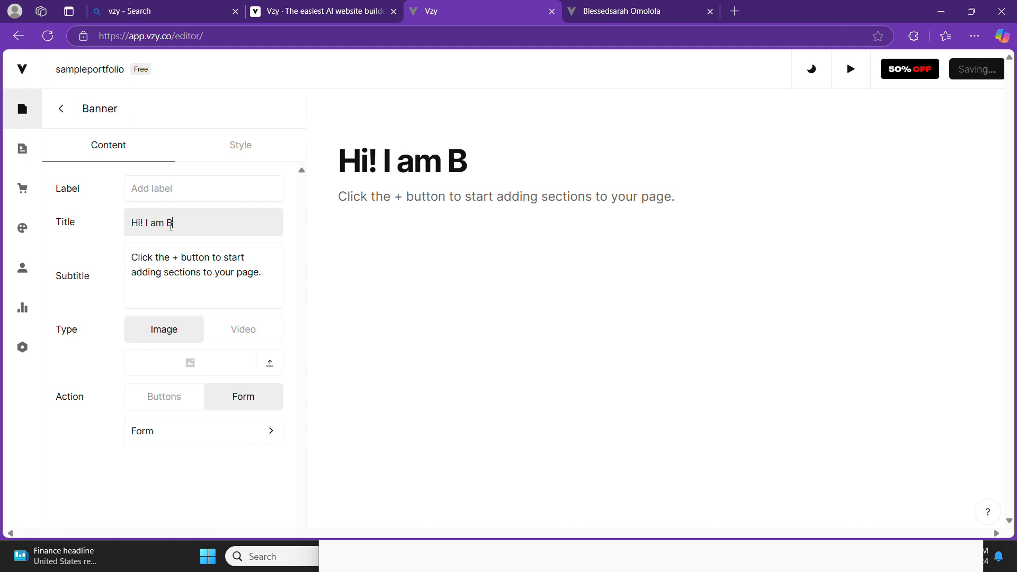
type("lessedsa")
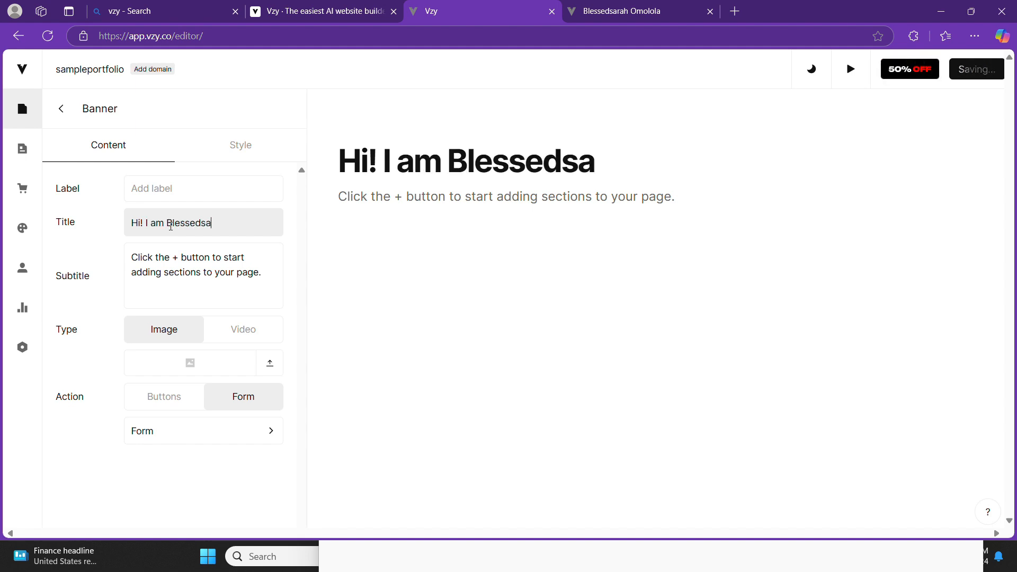
type("rah")
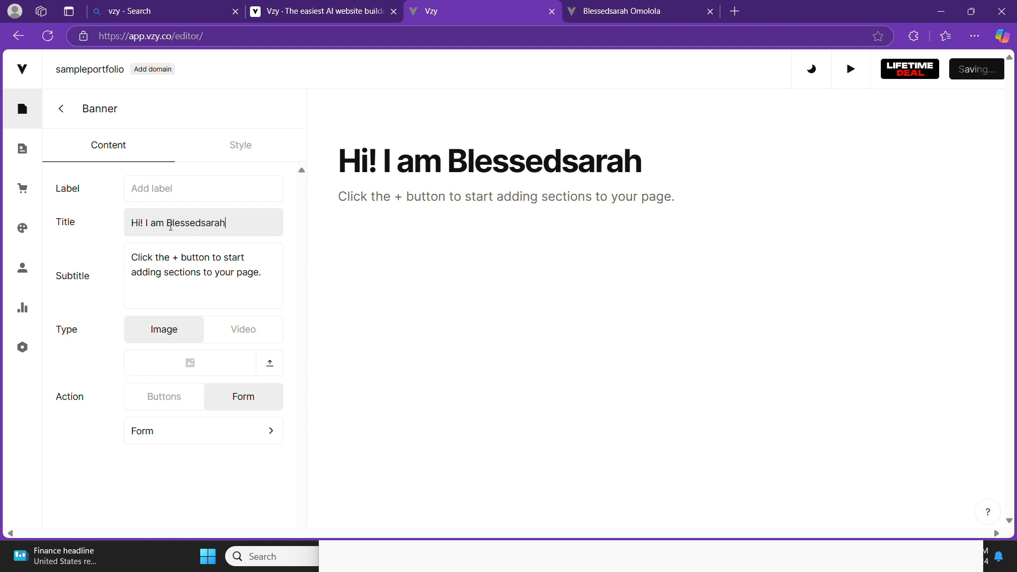
Clear the placeholder text from the banner's subtitle.
left_click(231, 268)
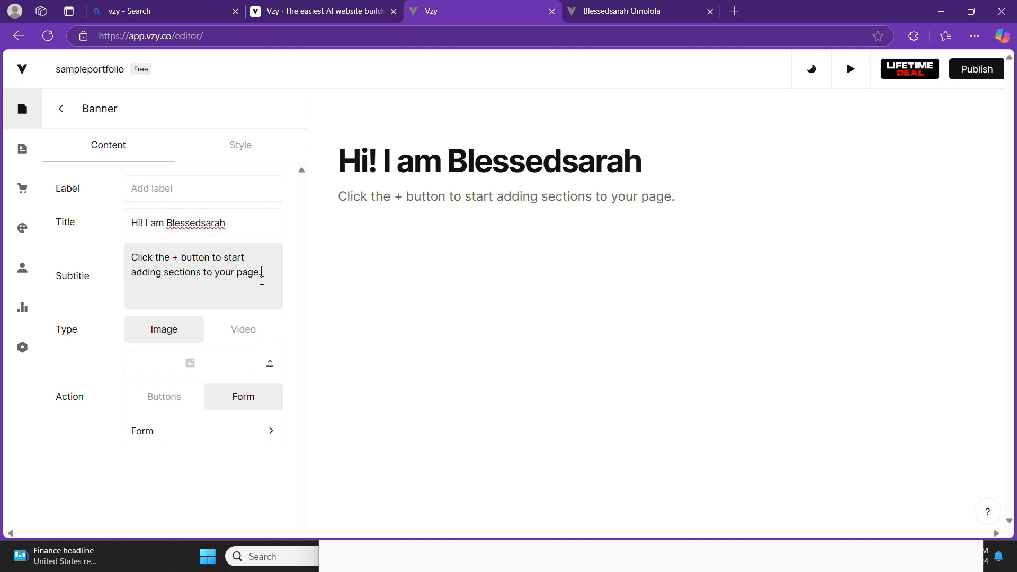
left_click_drag(262, 280, 132, 259)
key("BackSpace")
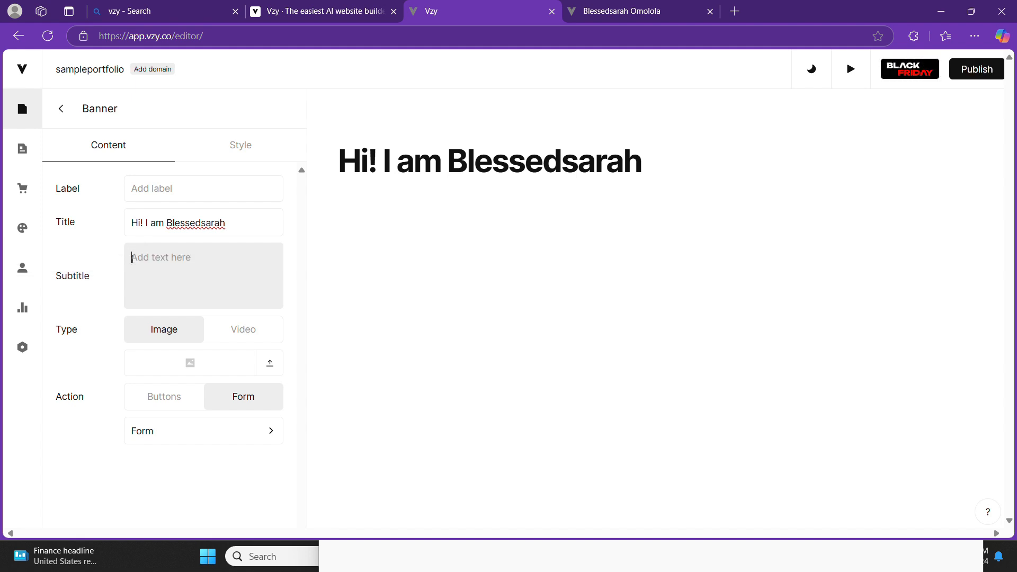
type("hdhdhhh")
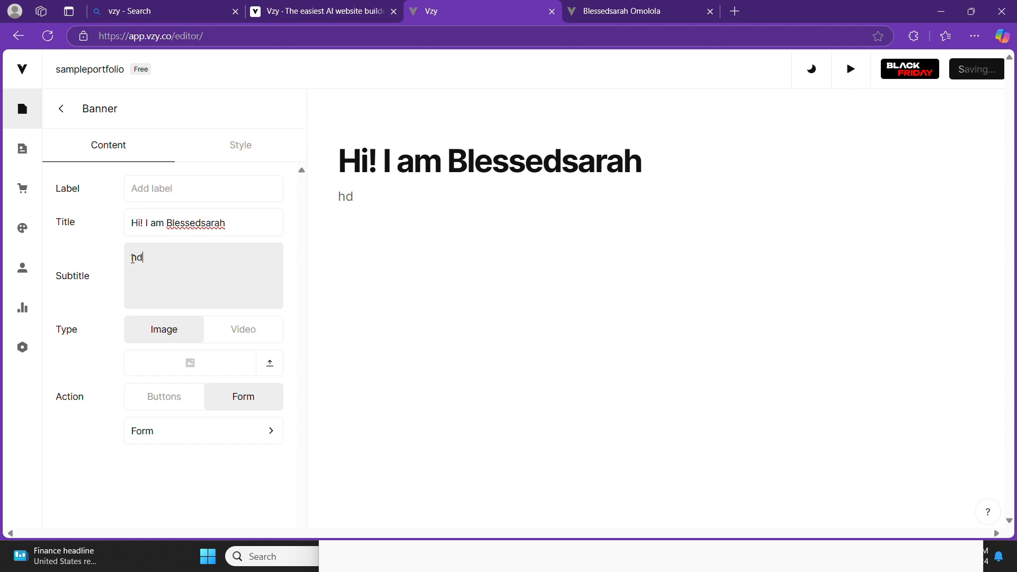
key("BackSpace")
key("BackSpace")
key("BackSpace")
key("BackSpace")
key("BackSpace")
key("BackSpace")
key("BackSpace")
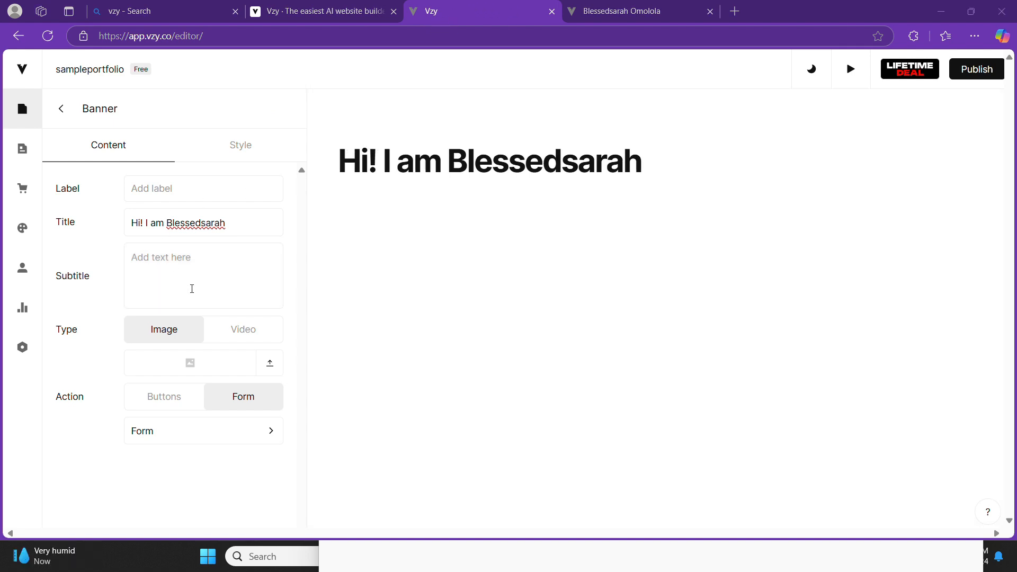
Fill the banner subtitle with the four-paragraph introduction running from "A dedicated and result-oriented Data Analyst" to "I'm here to help!".
left_click(190, 264)
type("A dedicated and result-oriented Data Analyst who loves turning raw data into clear and actionable insights to help businesses make better decisions.  I have hands-on experience in cleaning, organizing, analyzing, and visualizing data to uncover trends, patterns, and opportunities. I am skilled in Excel, Power BI, and databases like SQL Server and PostgreSQL, which help me work with data effectively and deliver practical results. And I am currently learning Python with Udacity.  I enjoy solving problems and creating easy-to-understand reports and dashboards that clients can use to improve their business. I also work well in teams, learn quickly, and adapt to new challenges.  If you’re looking for someone to help make sense of your data and deliver real value, I’m here to help!")
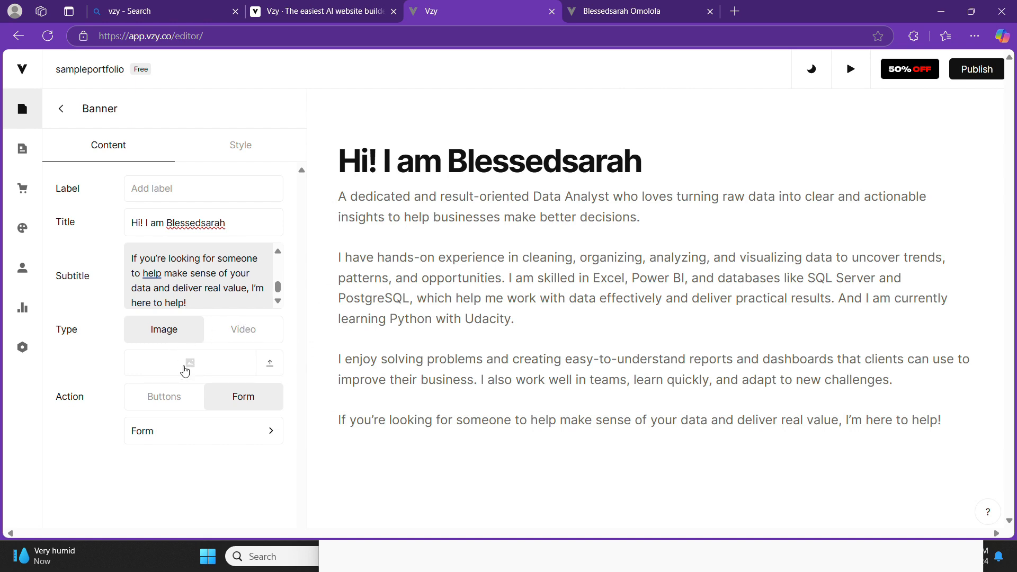
Upload the picture "Meee" from the Desktop folder and apply it as the banner image.
left_click(269, 366)
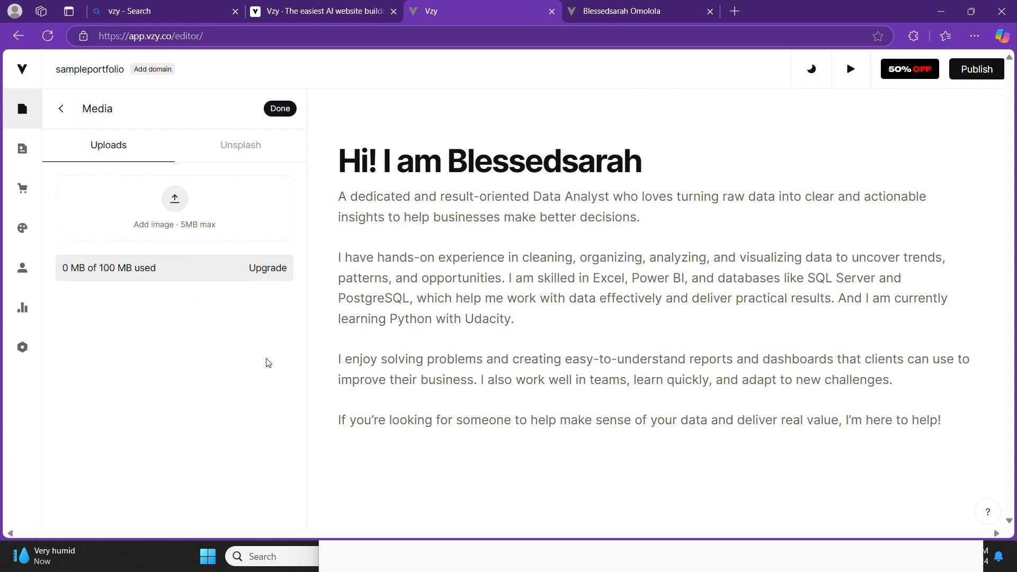
left_click(171, 212)
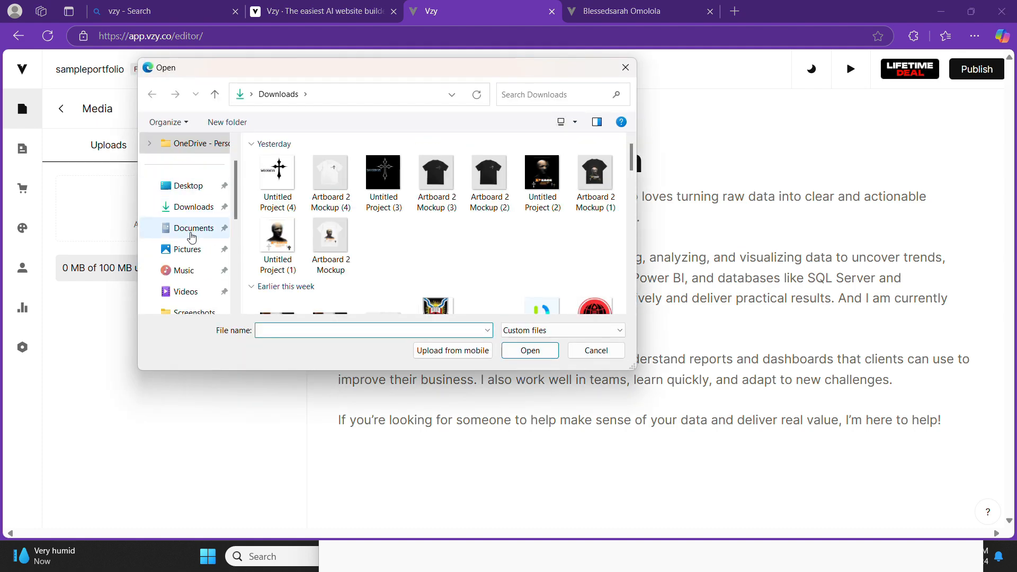
left_click(181, 186)
scroll(360, 227, "down", 5)
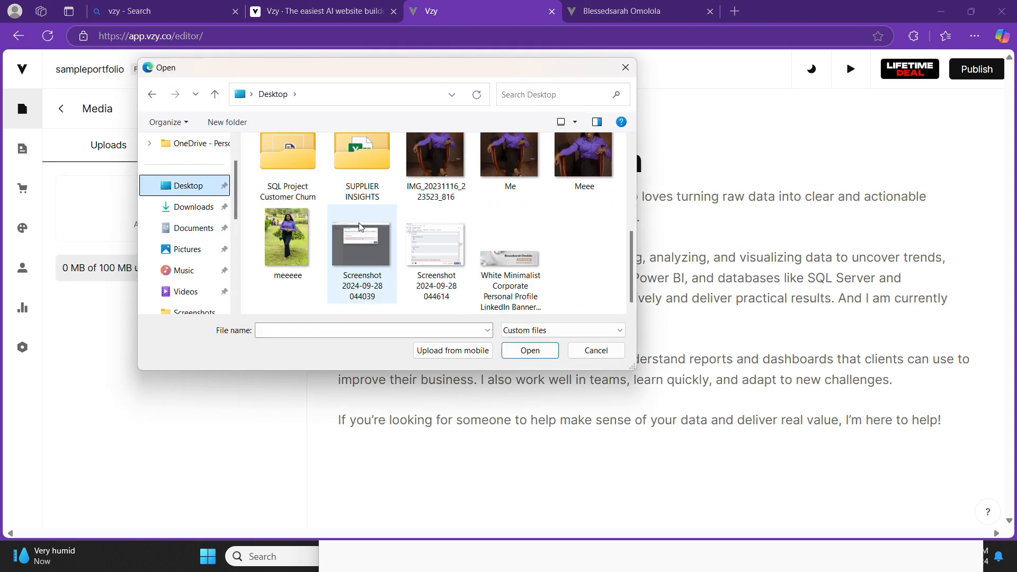
scroll(360, 227, "up", 1)
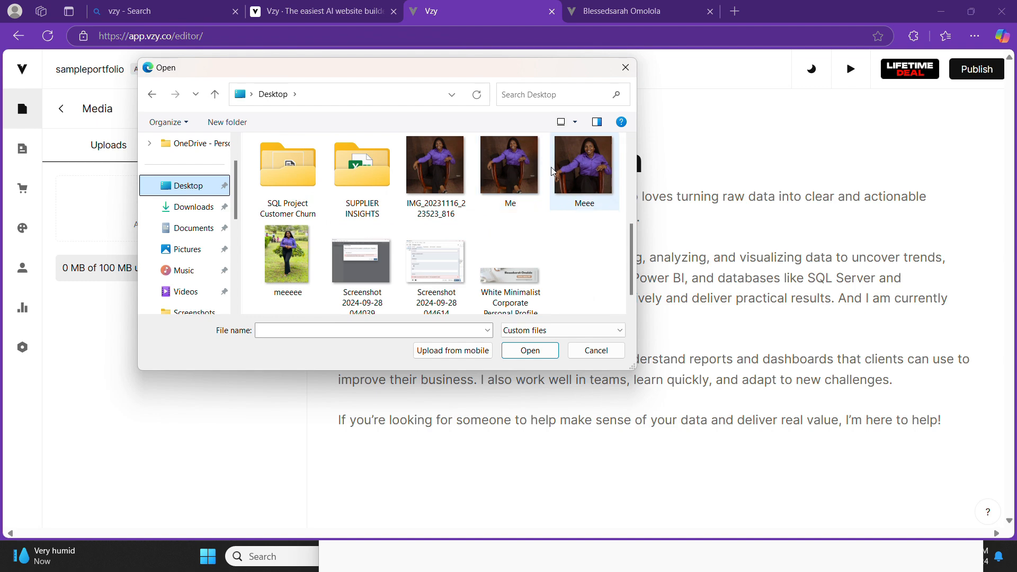
double_click(600, 173)
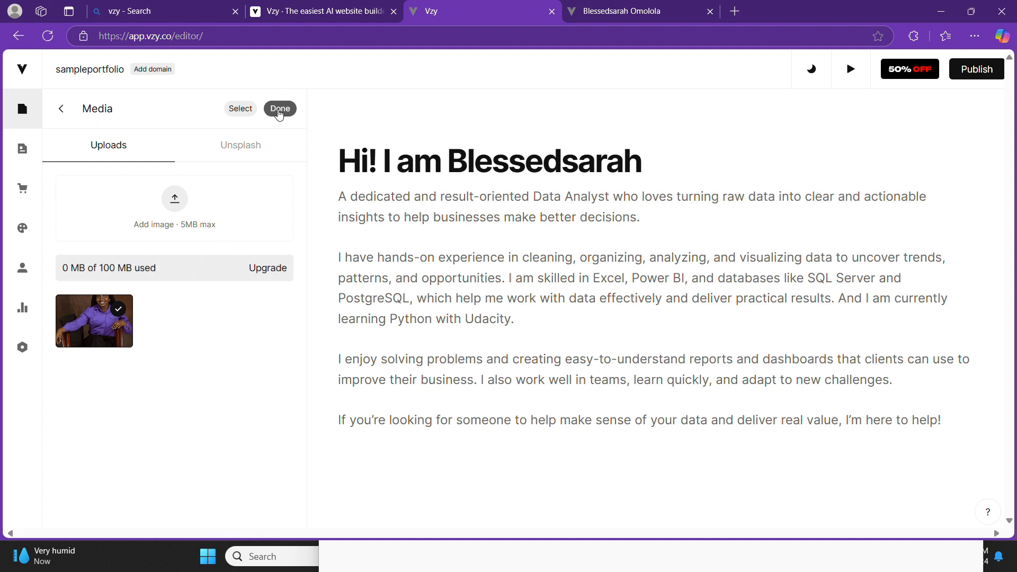
left_click(279, 109)
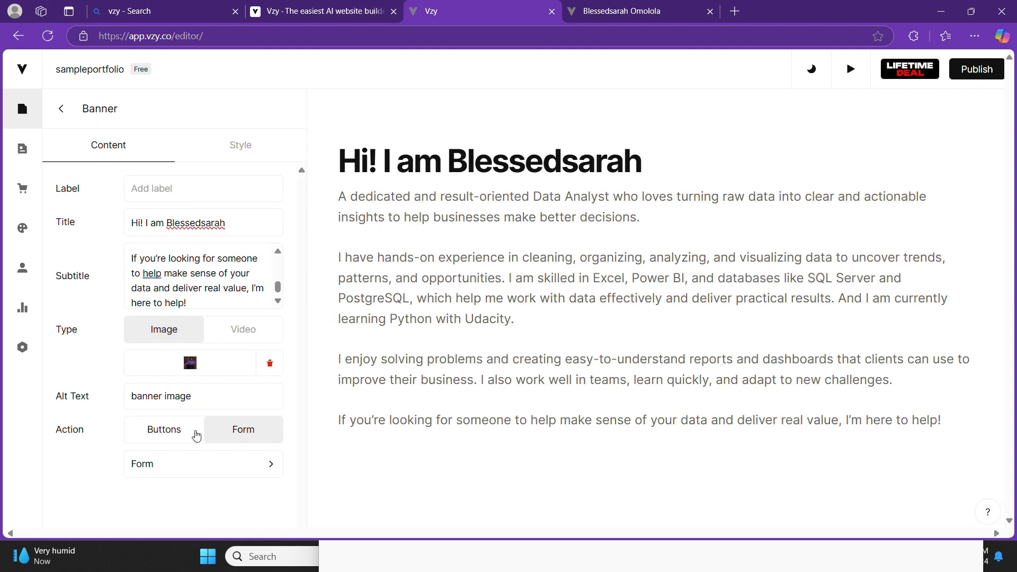
Set the banner's action to Buttons and turn on its image display.
scroll(540, 223, "down", 3)
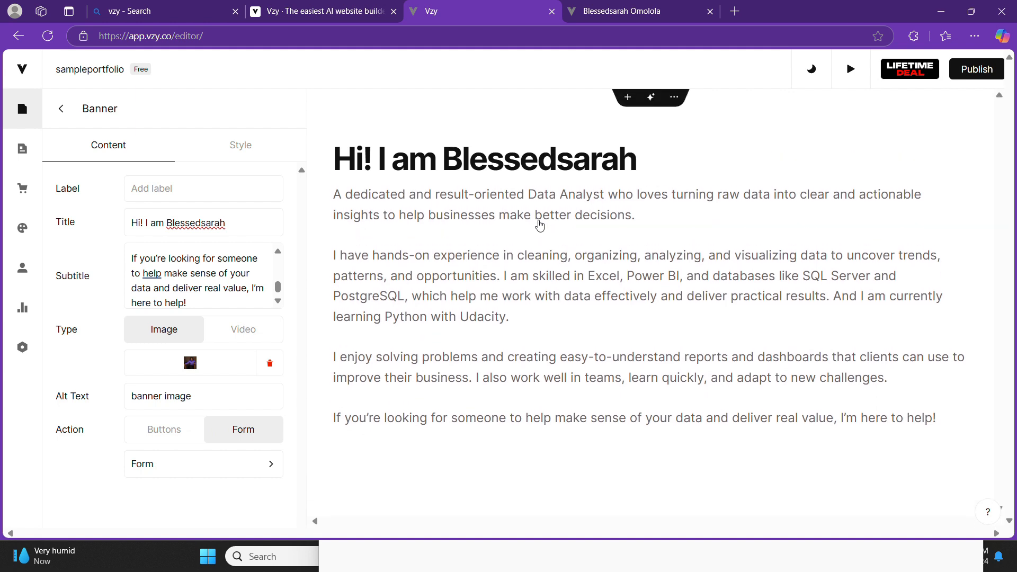
scroll(540, 223, "up", 3)
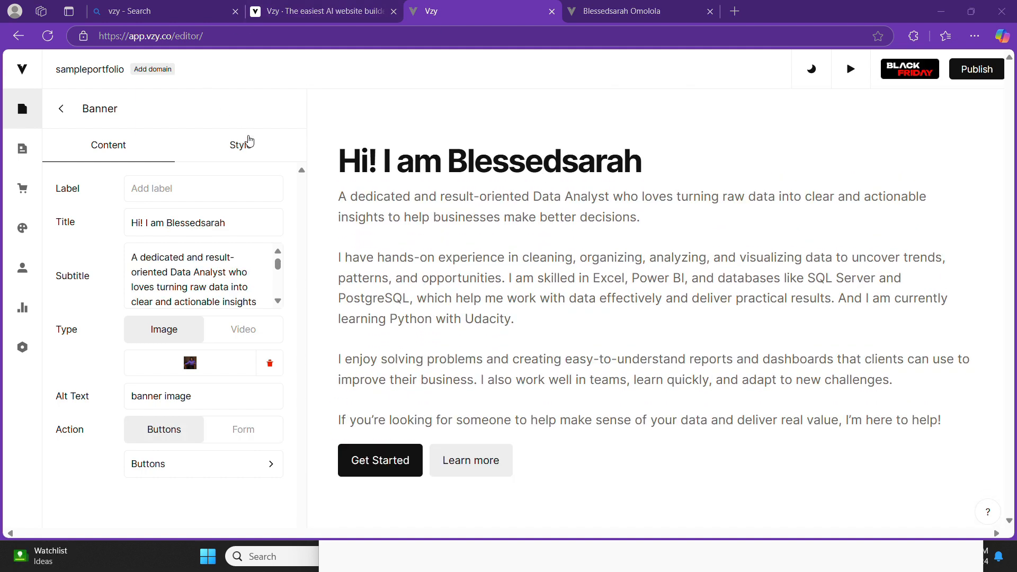
left_click(247, 148)
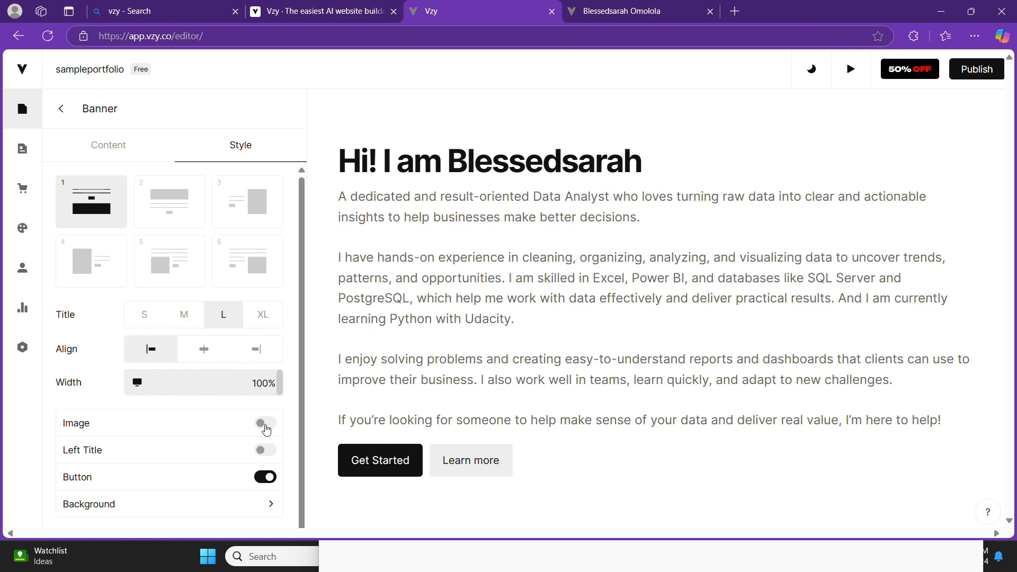
left_click(265, 423)
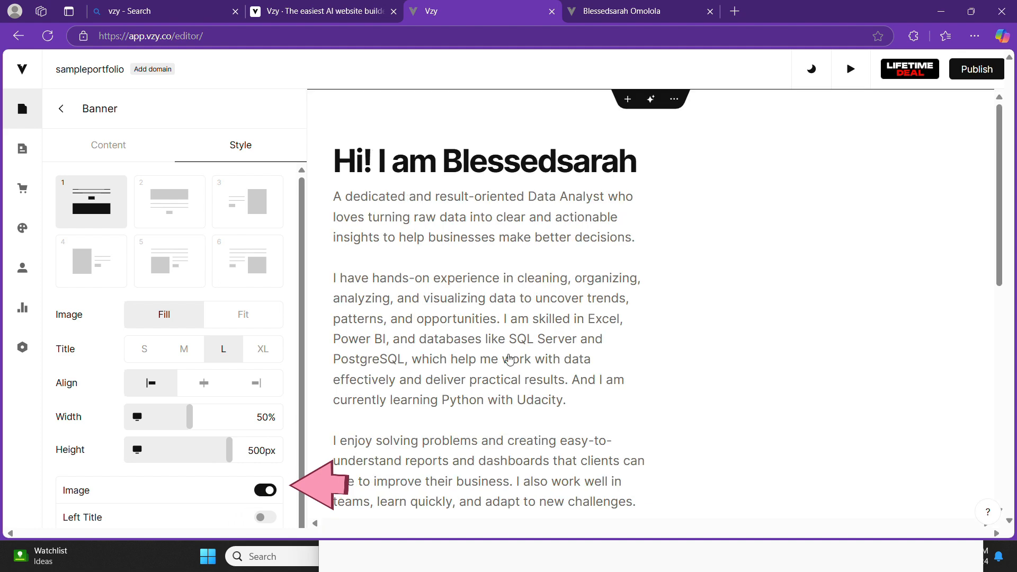
scroll(509, 360, "down", 9)
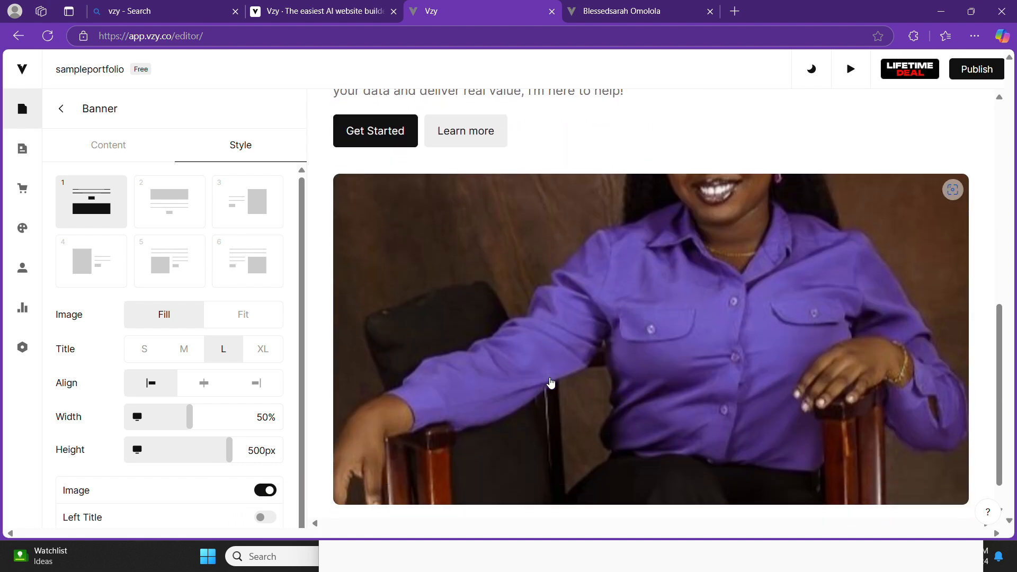
scroll(551, 383, "up", 1)
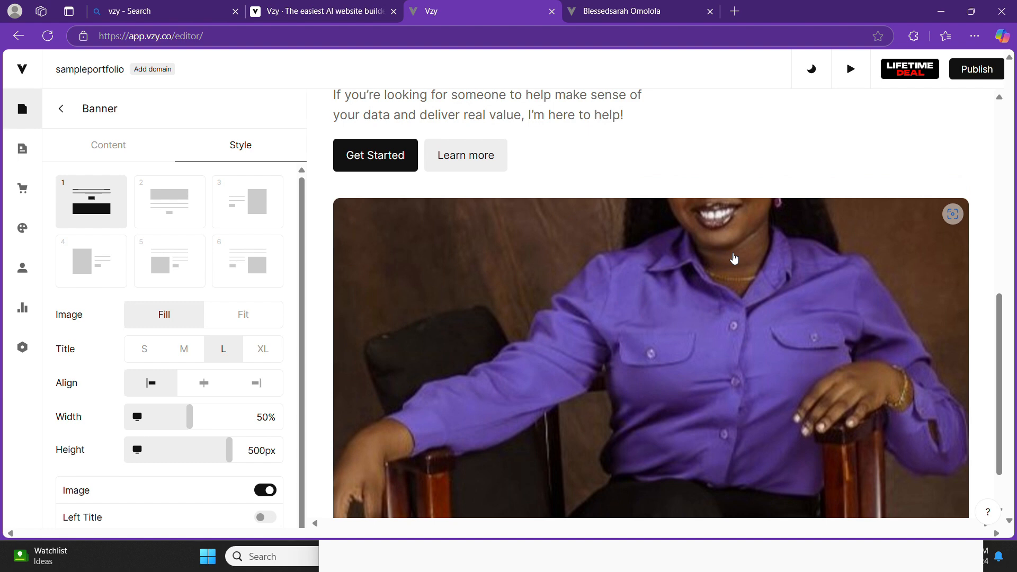
scroll(734, 258, "up", 7)
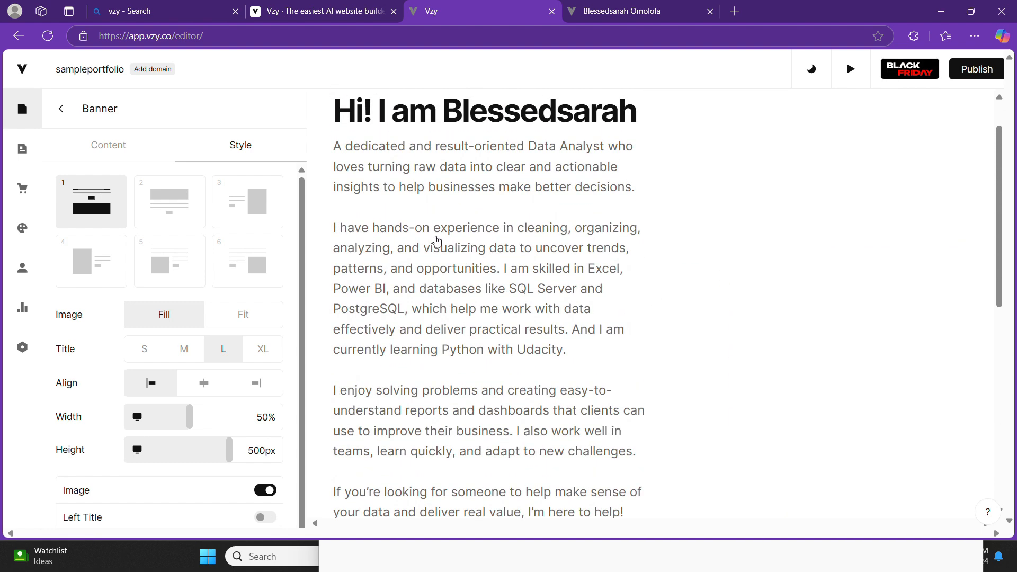
Try banner layouts 2, 3 and 4, and apply layout 5 with the picture beside the text.
left_click(177, 211)
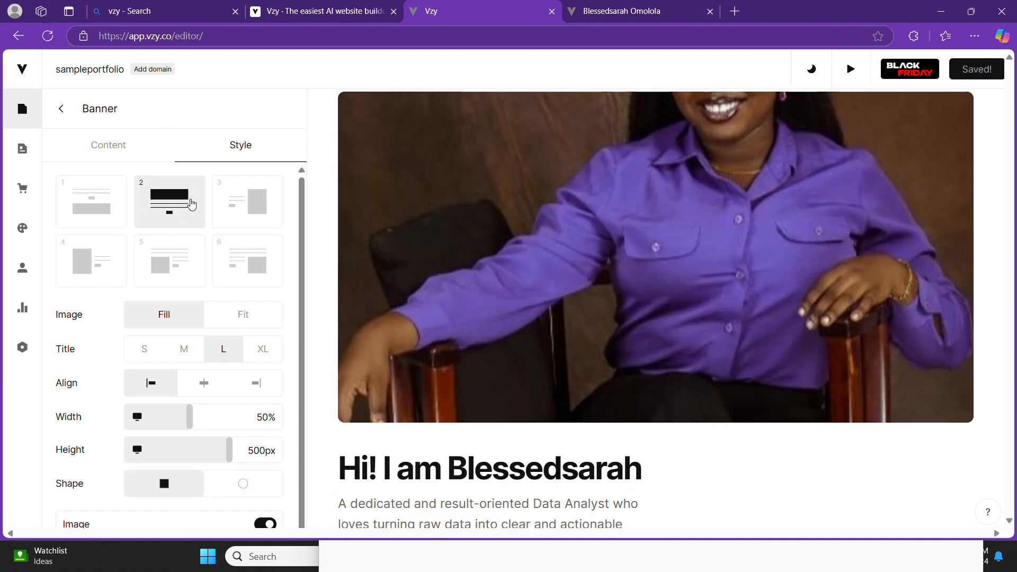
scroll(497, 240, "down", 5)
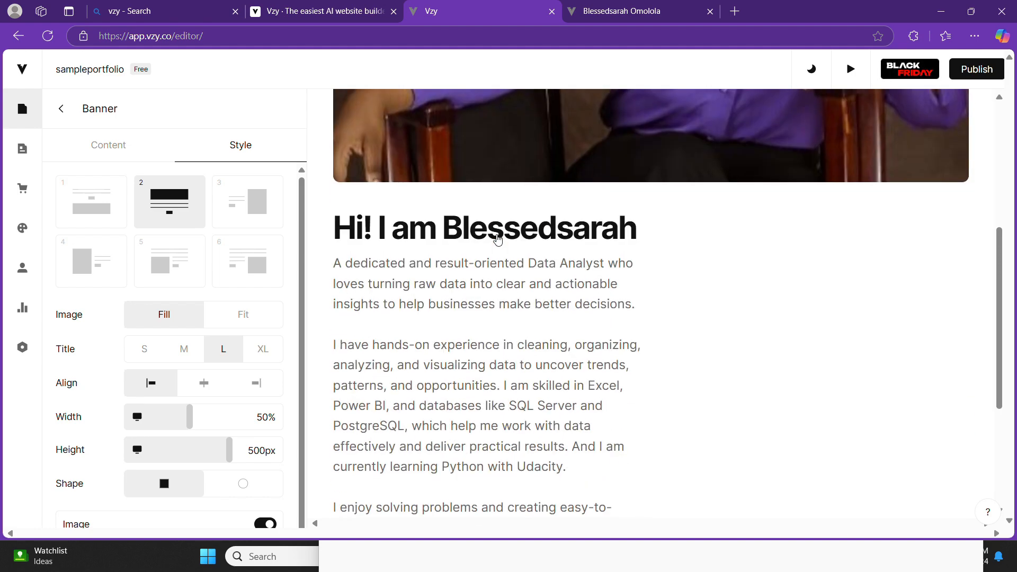
scroll(498, 240, "up", 5)
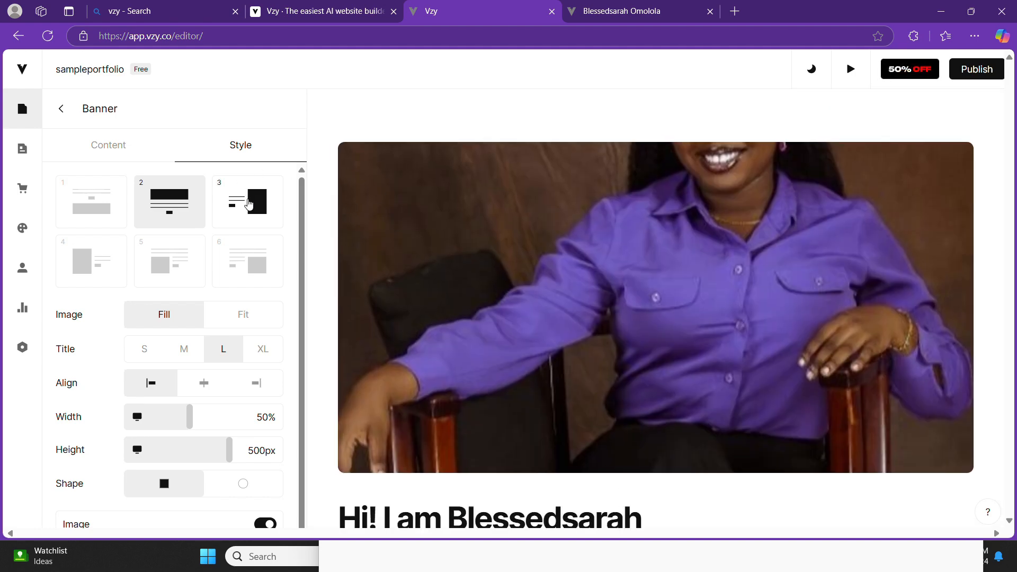
left_click(248, 203)
left_click(119, 264)
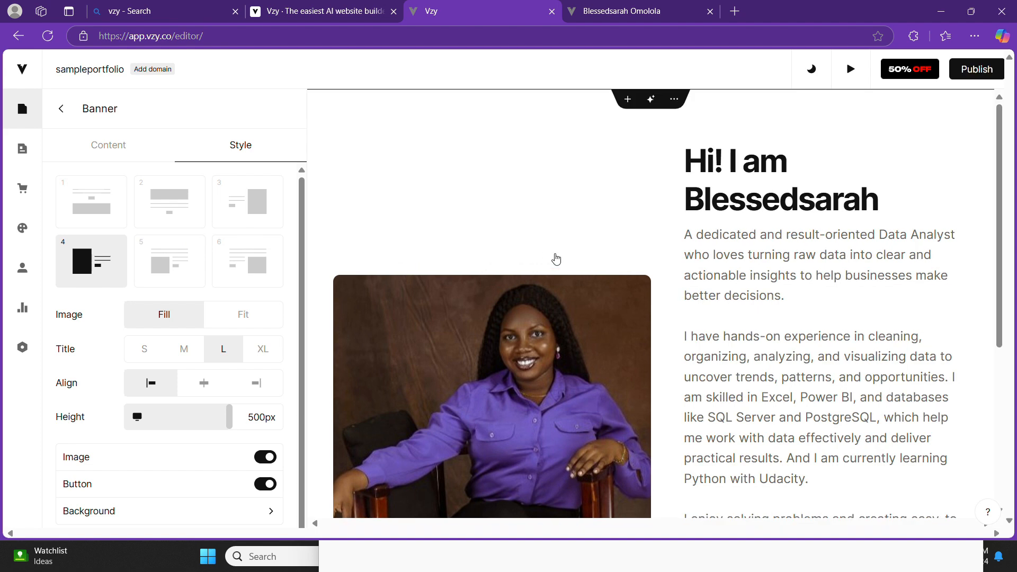
left_click(169, 260)
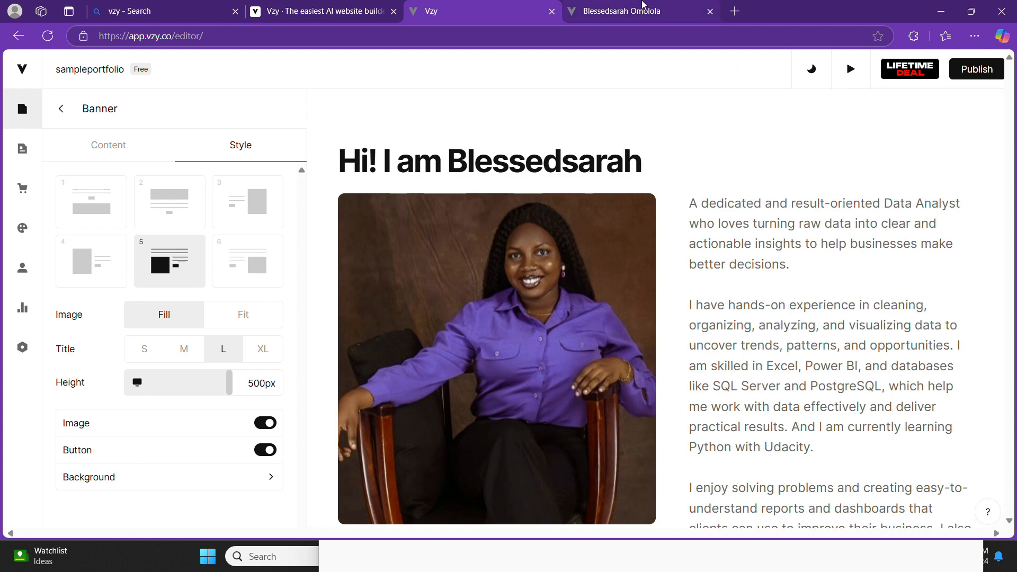
Check the finished portfolio's banner in the other browser tab for reference and set this banner's background color to black.
left_click(628, 13)
scroll(656, 188, "up", 1)
scroll(656, 188, "up", 4)
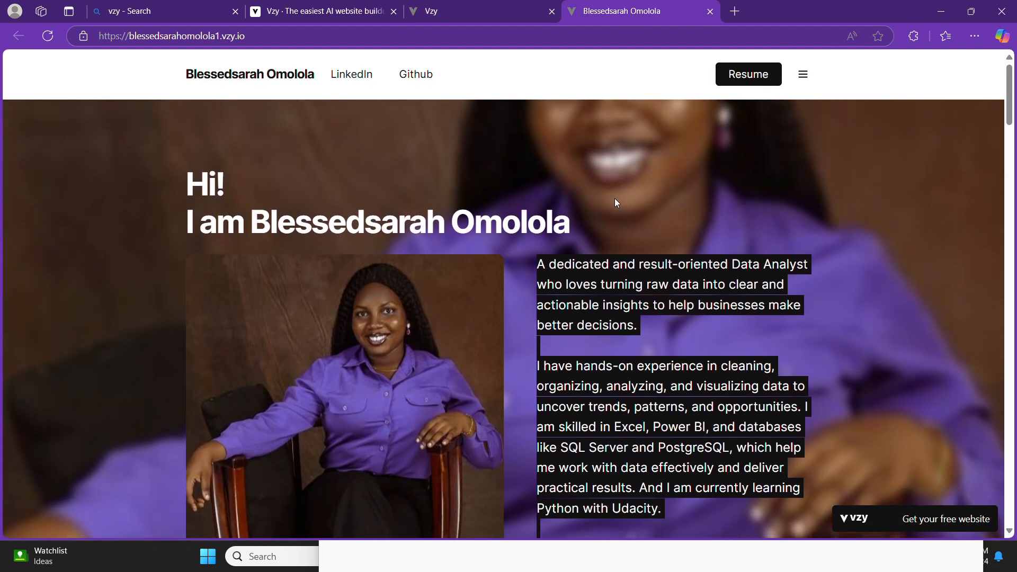
left_click(415, 11)
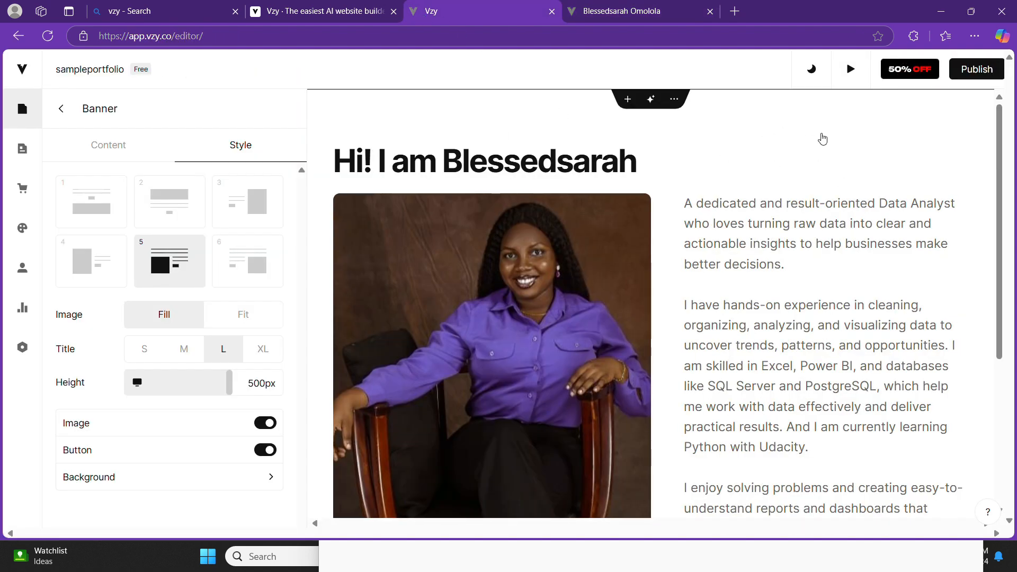
left_click(823, 139)
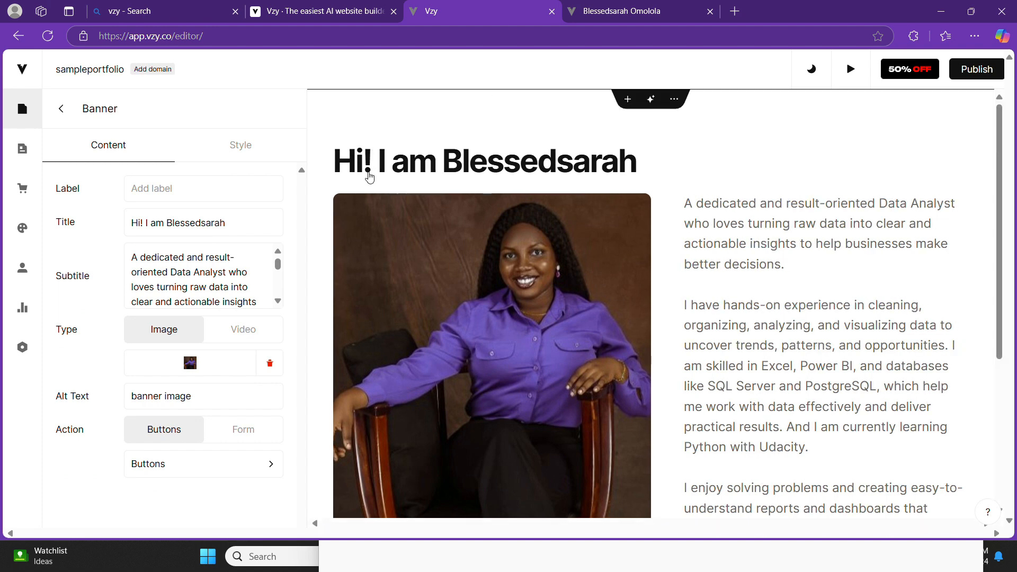
left_click(240, 147)
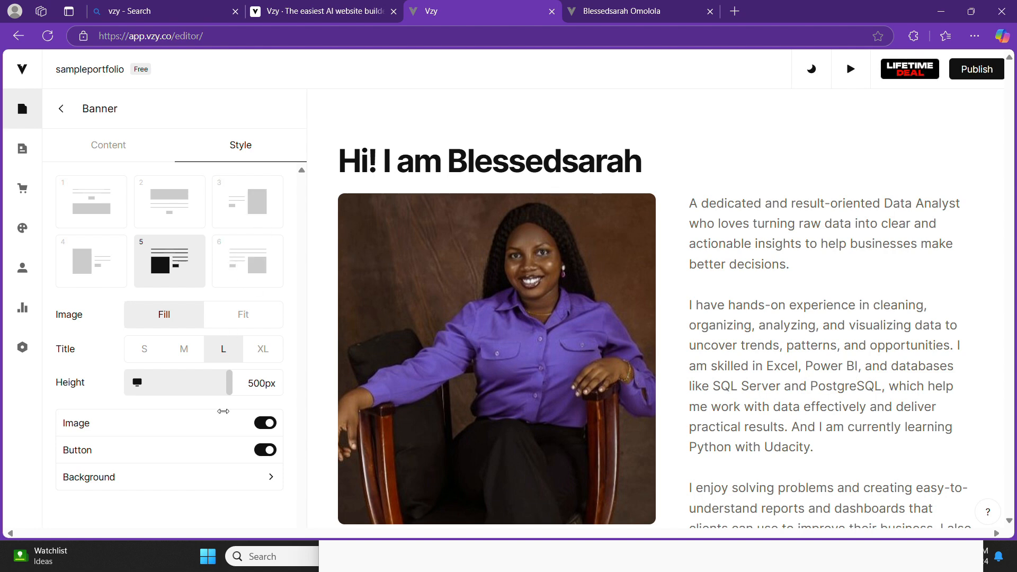
left_click(209, 483)
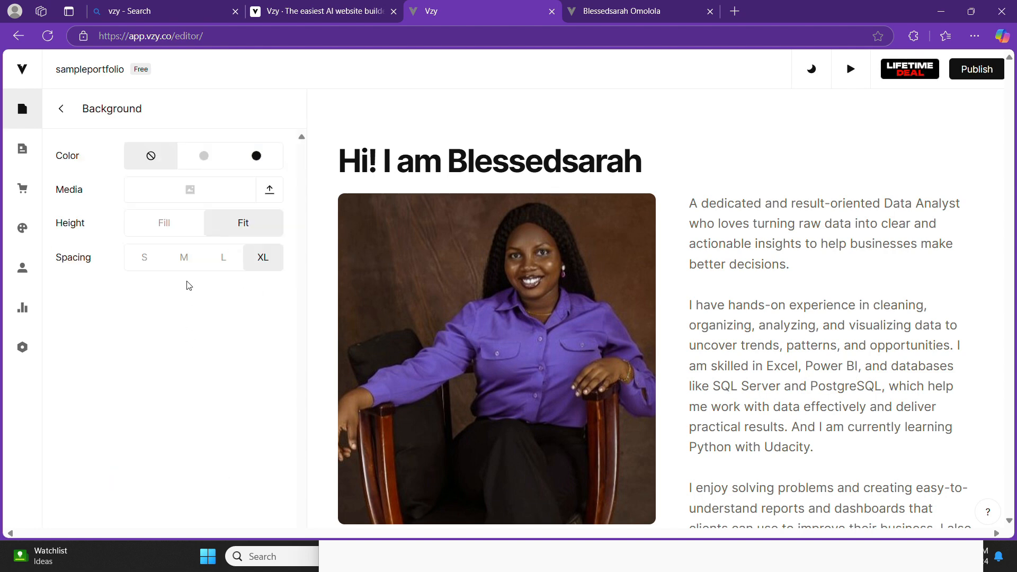
left_click(204, 157)
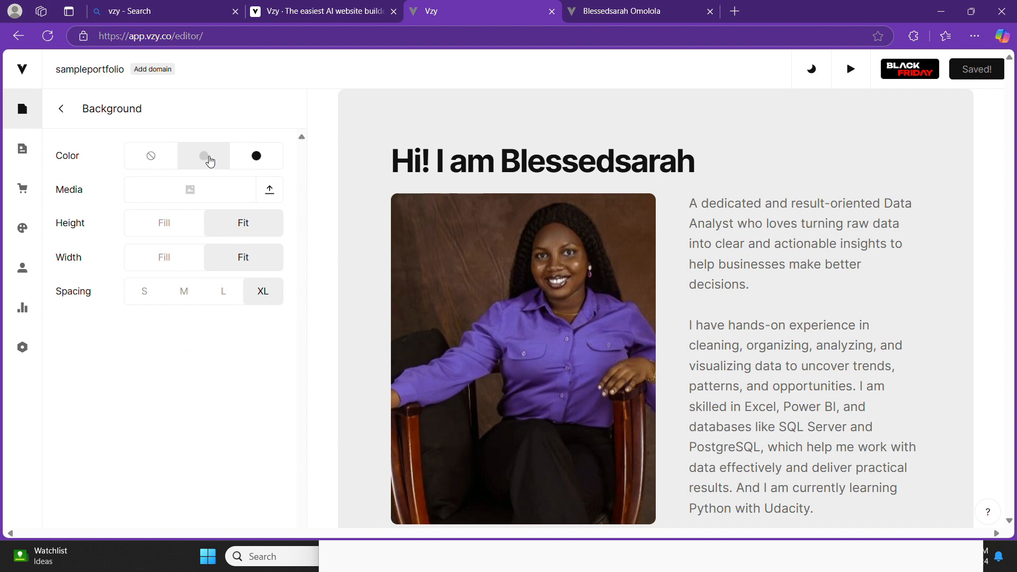
left_click(248, 161)
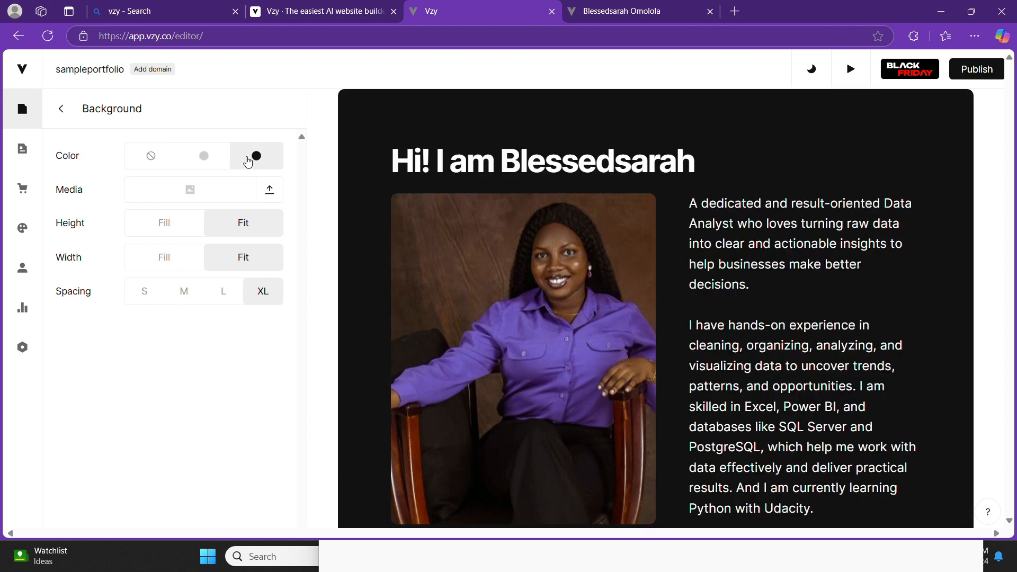
Apply the already uploaded picture as the banner's background media and turn on its Blur effect.
left_click(271, 192)
left_click(96, 329)
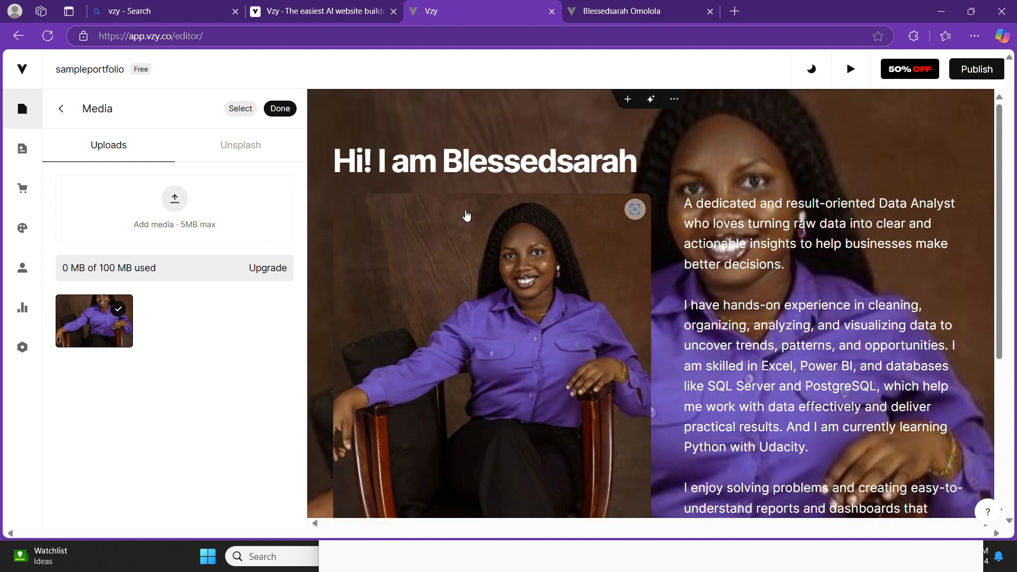
left_click(280, 109)
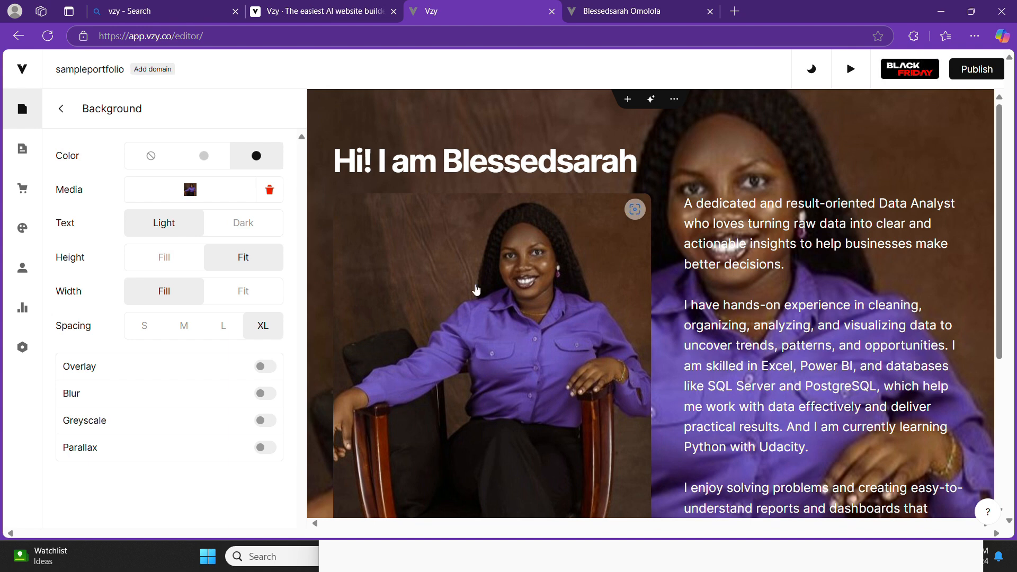
left_click(263, 393)
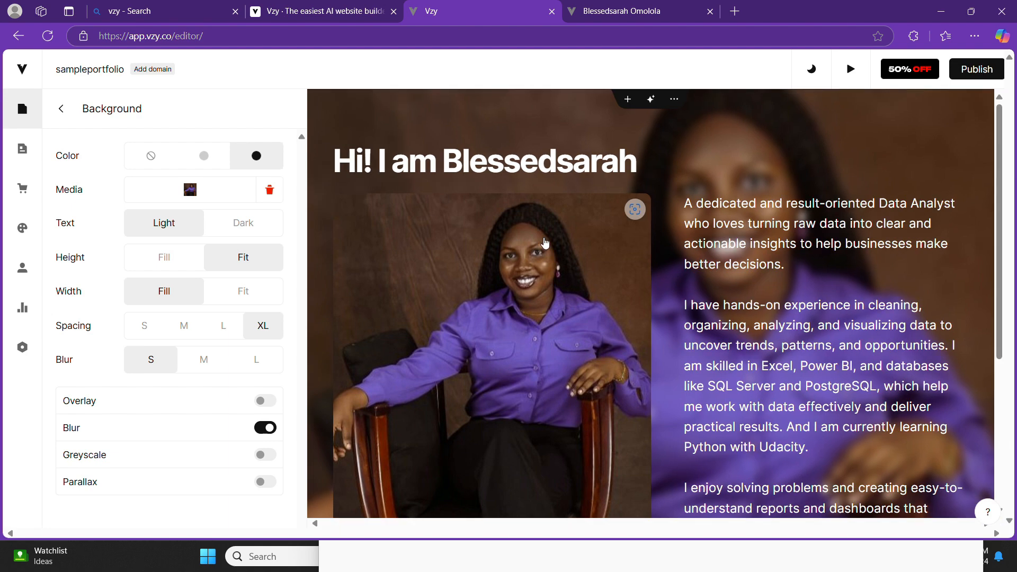
scroll(745, 184, "down", 5)
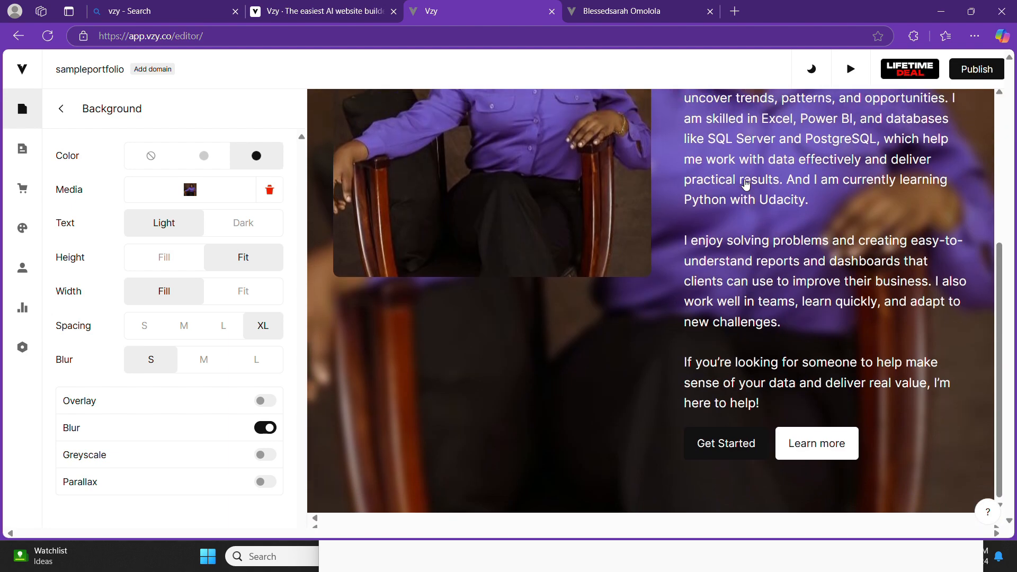
scroll(742, 183, "up", 5)
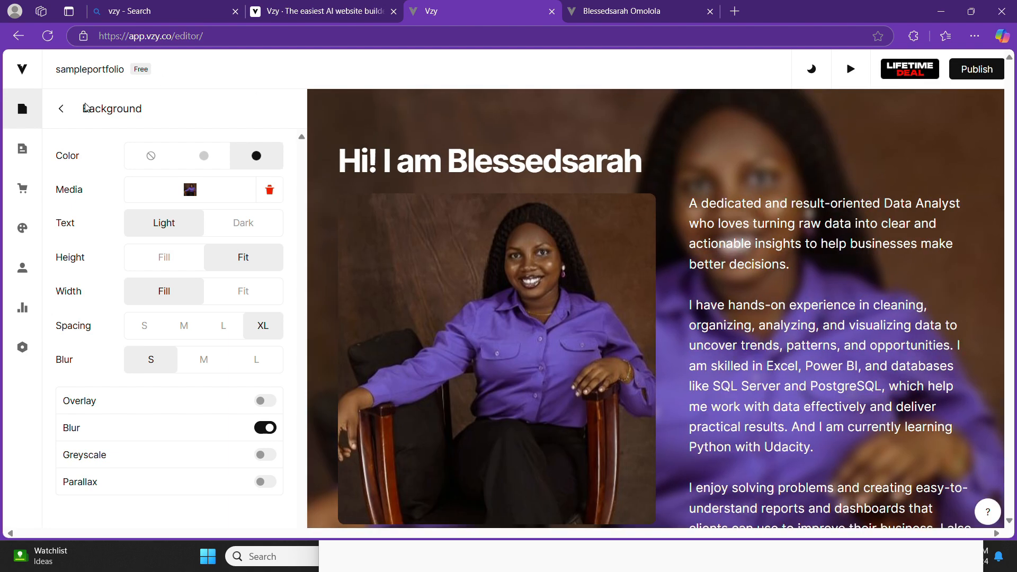
left_click(61, 116)
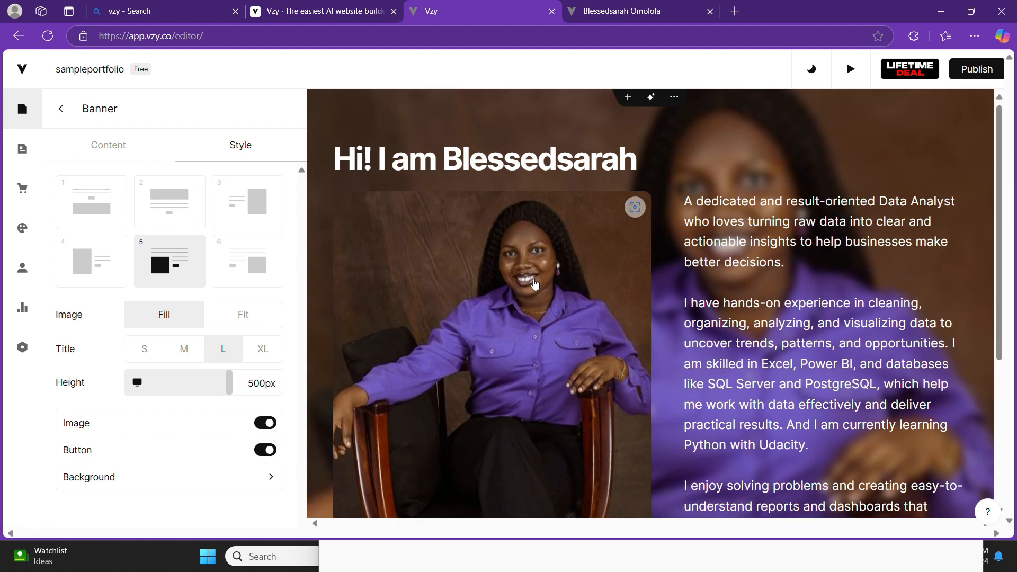
Clear the "Get Started" text of the banner's first button.
scroll(561, 281, "down", 5)
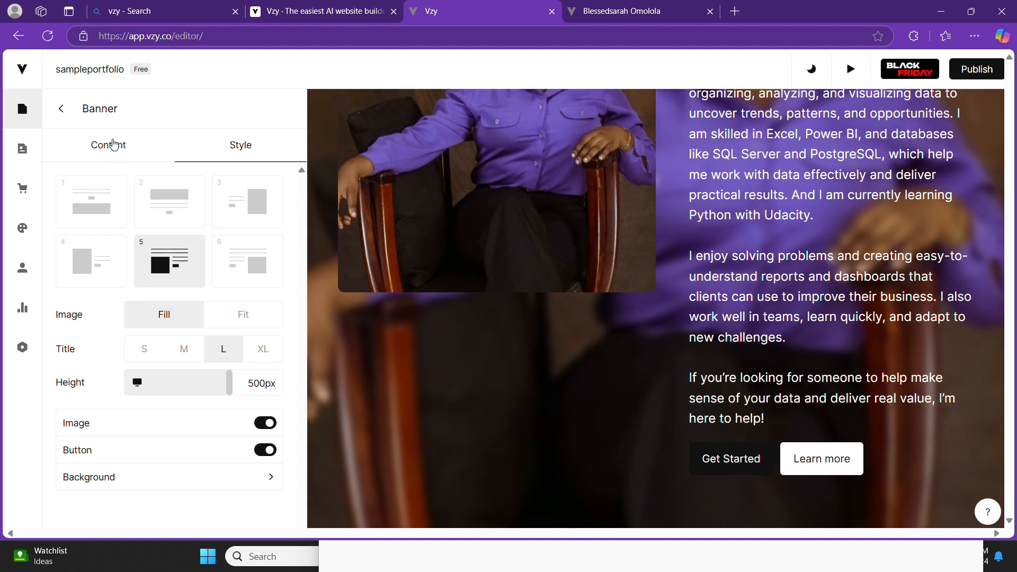
left_click(113, 150)
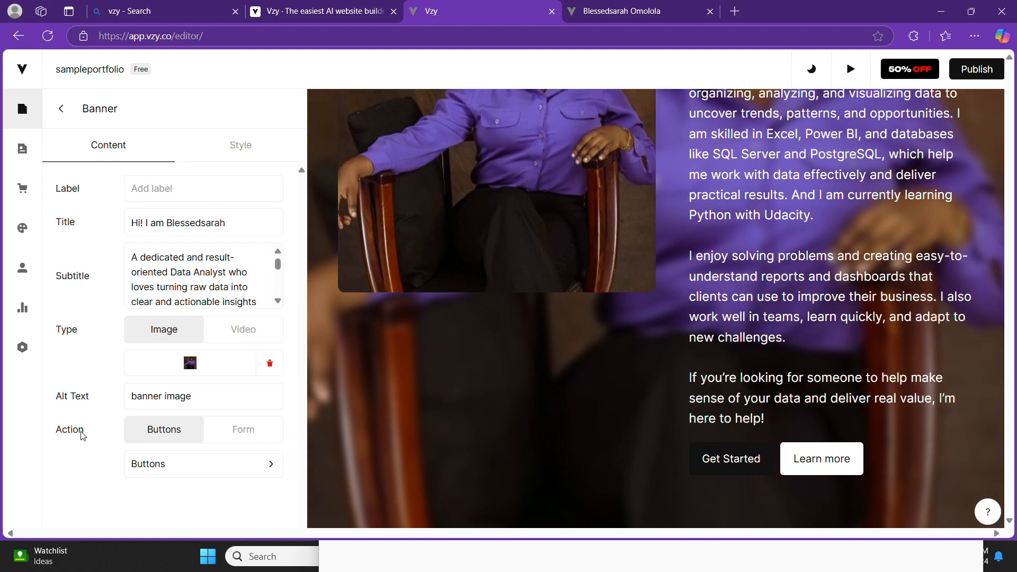
left_click(239, 476)
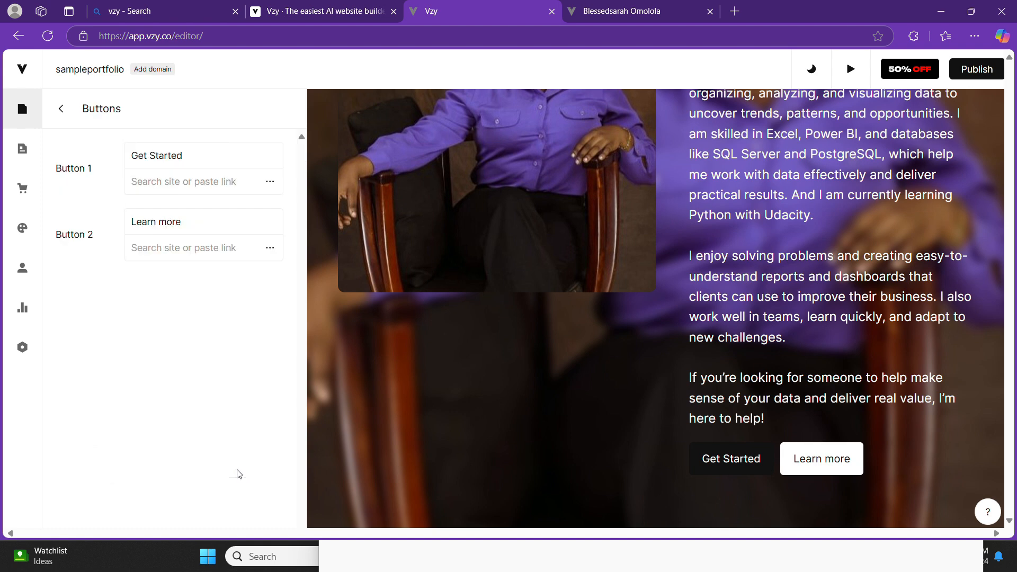
left_click(206, 156)
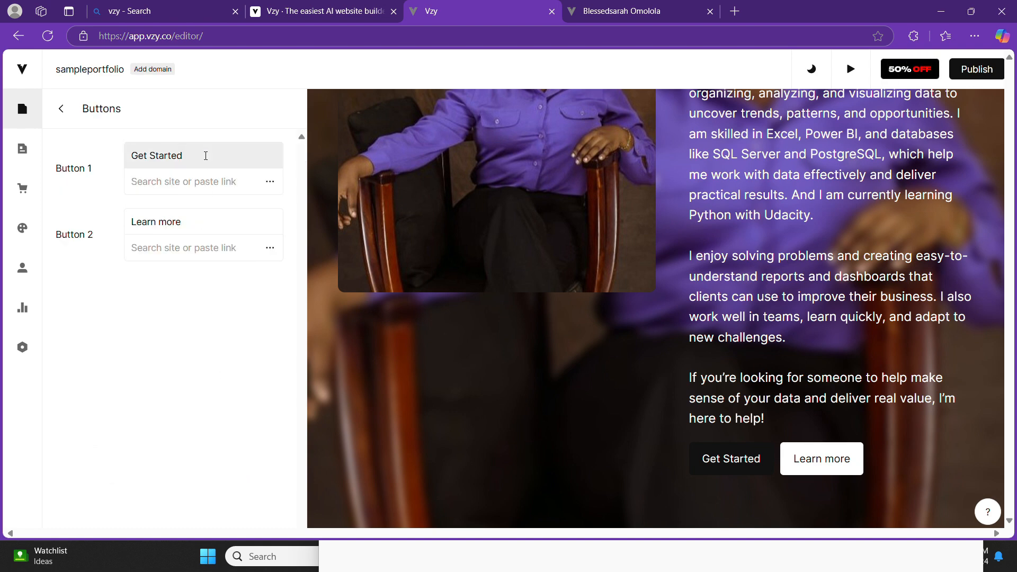
key("BackSpace")
key("BackSpace")
key("BackSpace")
key("BackSpace")
key("BackSpace")
key("BackSpace")
key("BackSpace")
key("BackSpace")
key("BackSpace")
key("BackSpace")
key("BackSpace")
Clear the "Learn more" text of the banner's second button and return to the banner's settings.
left_click(196, 223)
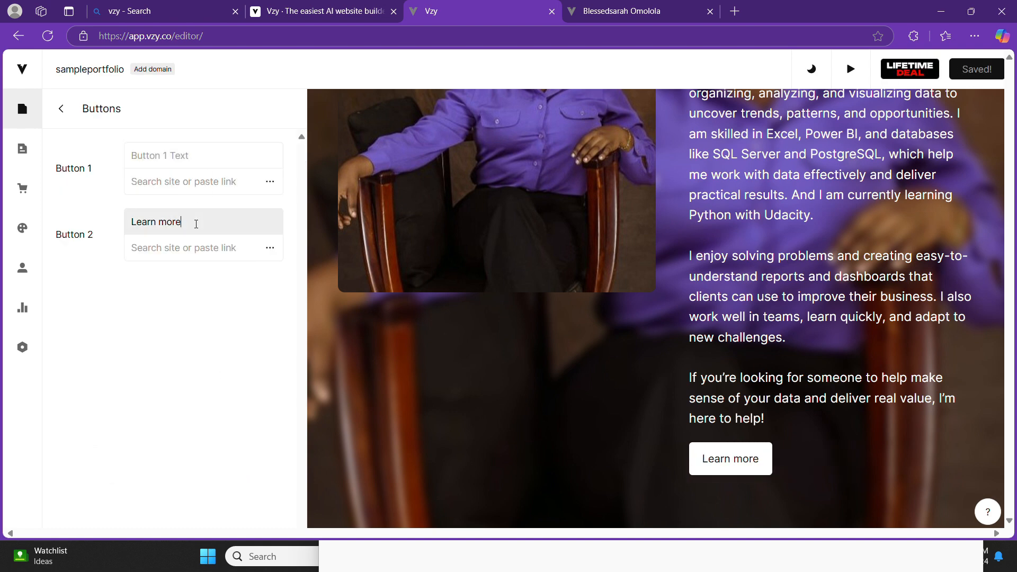
key("BackSpace")
key("BackSpace")
key("BackSpace")
key("BackSpace")
key("BackSpace")
key("BackSpace")
key("BackSpace")
key("BackSpace")
key("BackSpace")
key("BackSpace")
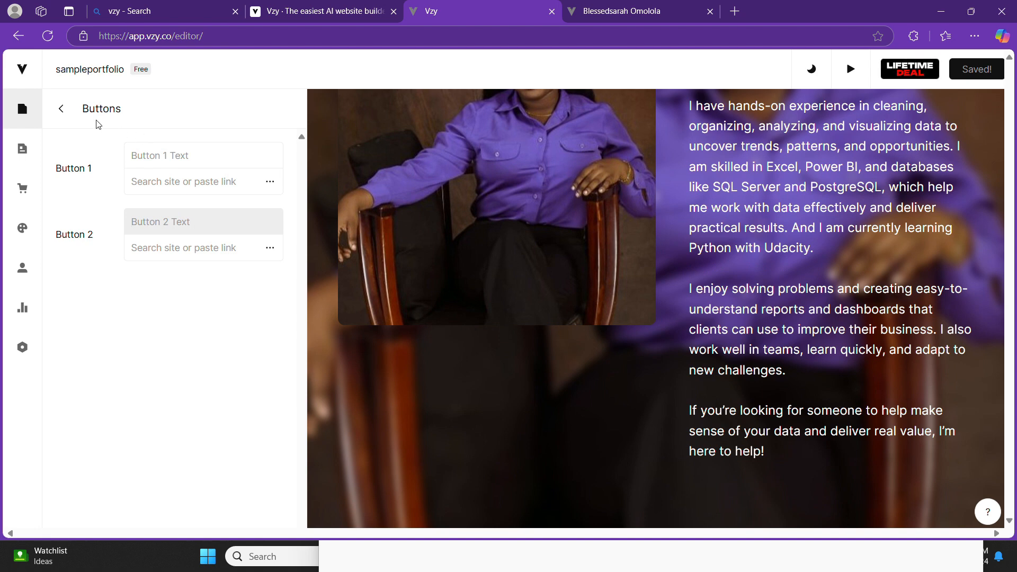
left_click(61, 109)
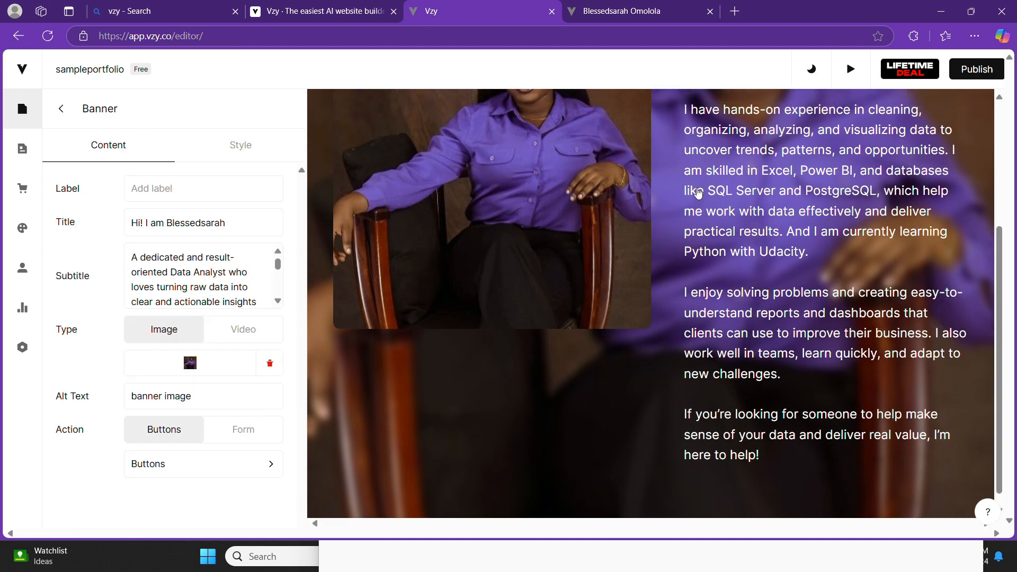
Preview the site and look through the whole banner.
scroll(698, 194, "up", 4)
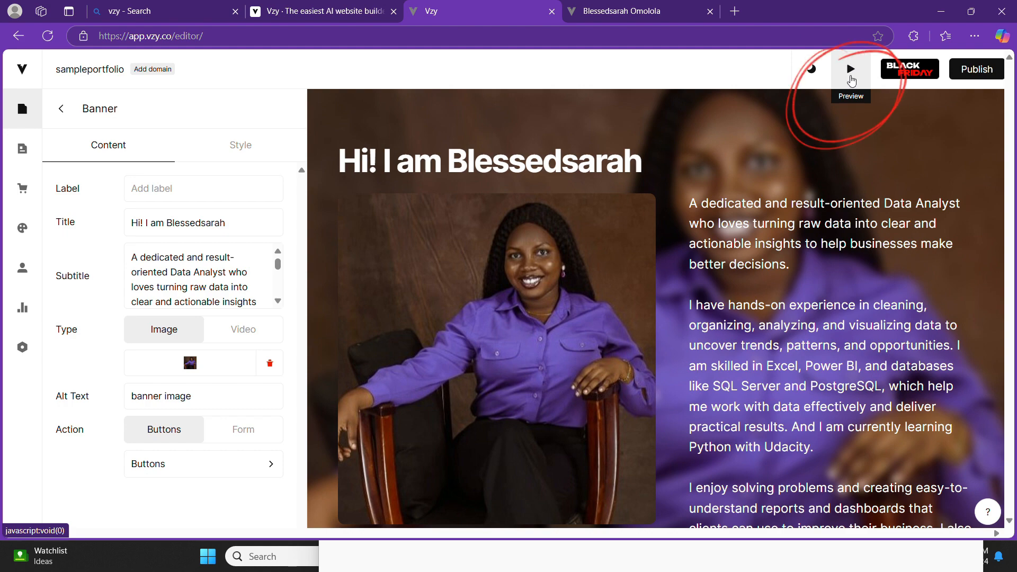
left_click(851, 78)
scroll(691, 298, "down", 6)
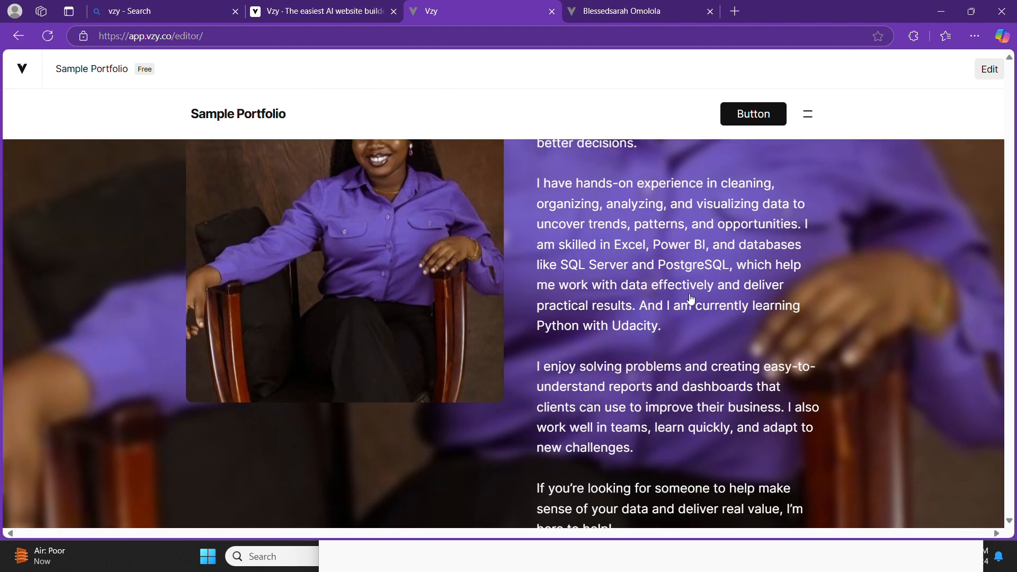
scroll(690, 297, "down", 2)
scroll(690, 297, "up", 8)
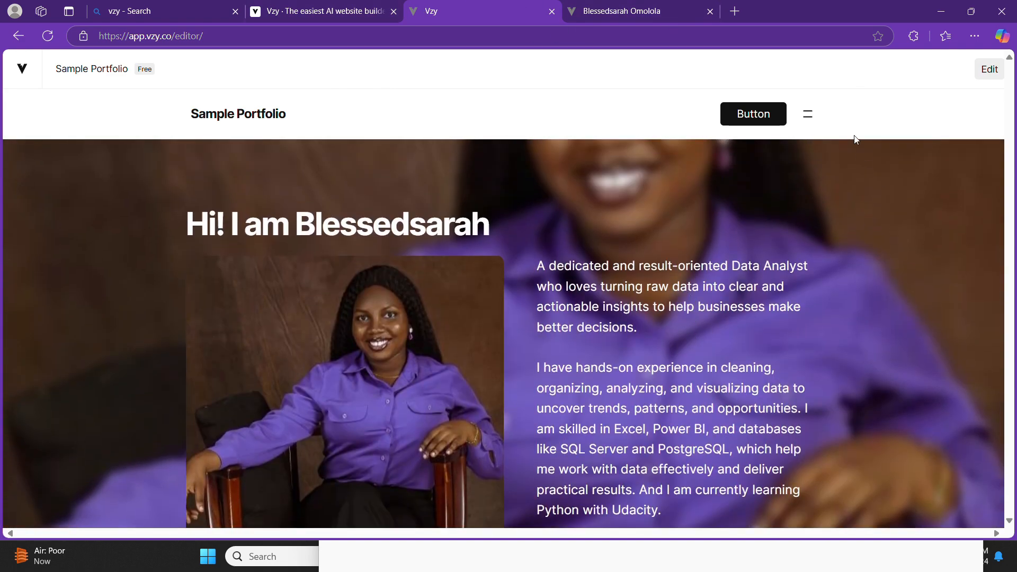
Leave the site preview and examine the finished portfolio's Experience and projects sections below its banner.
left_click(988, 69)
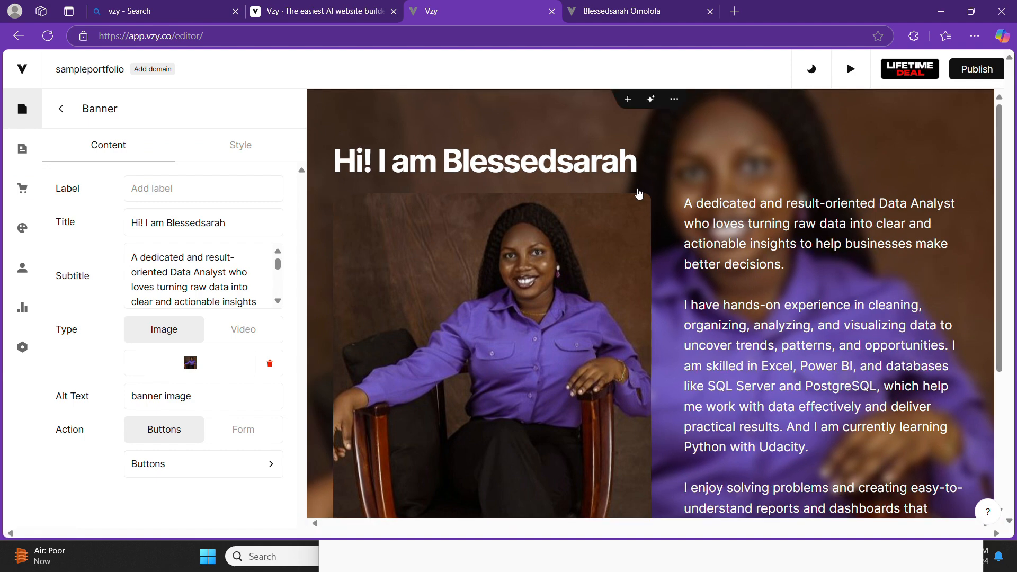
left_click(662, 5)
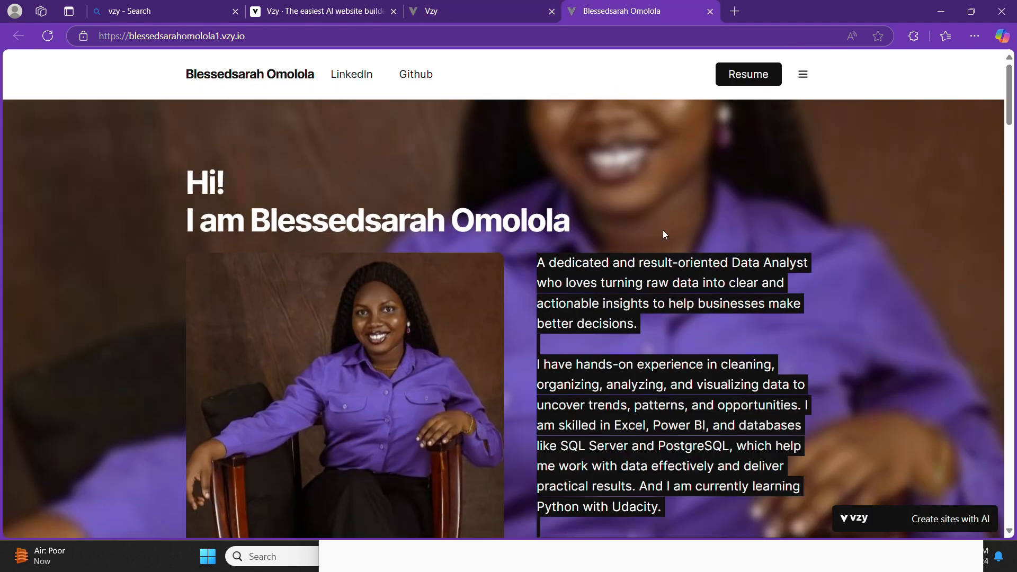
scroll(662, 232, "down", 10)
scroll(663, 231, "down", 1)
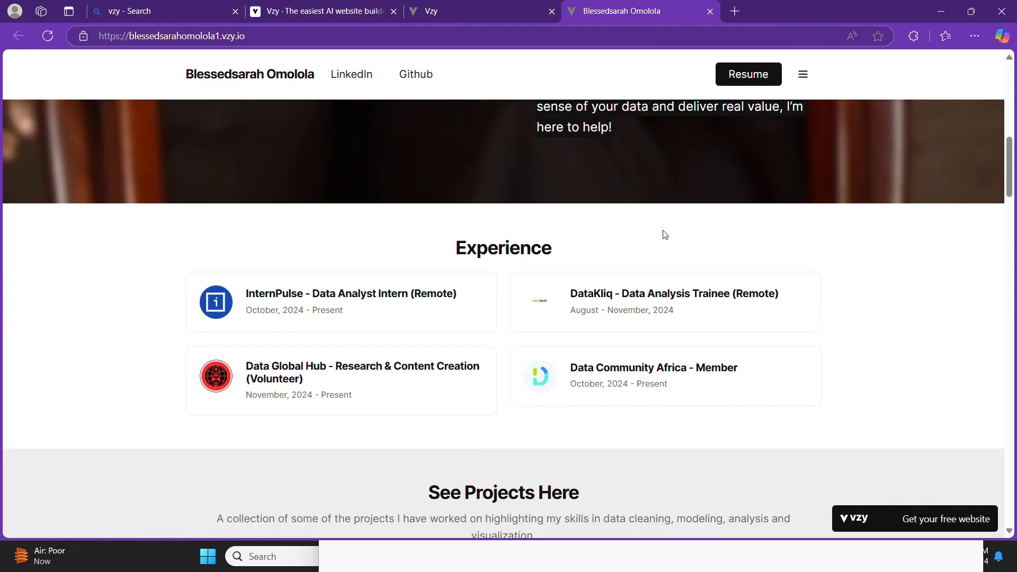
scroll(665, 235, "down", 5)
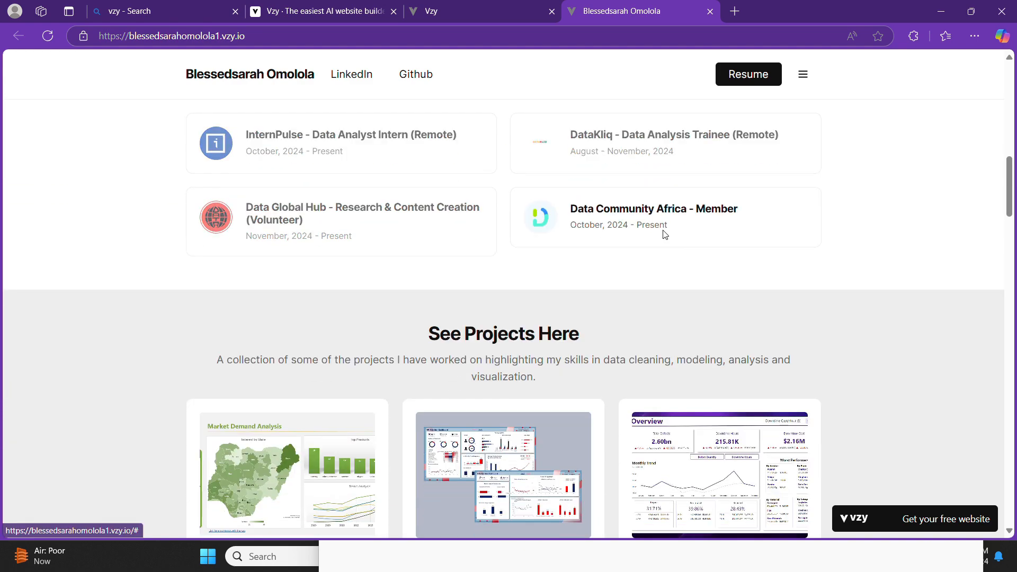
scroll(665, 235, "up", 7)
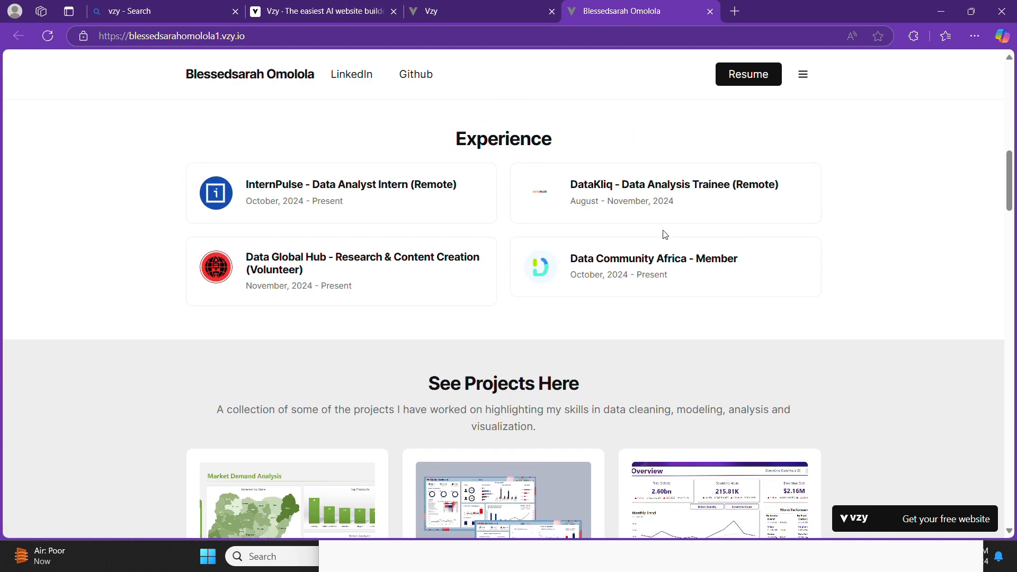
scroll(665, 234, "up", 4)
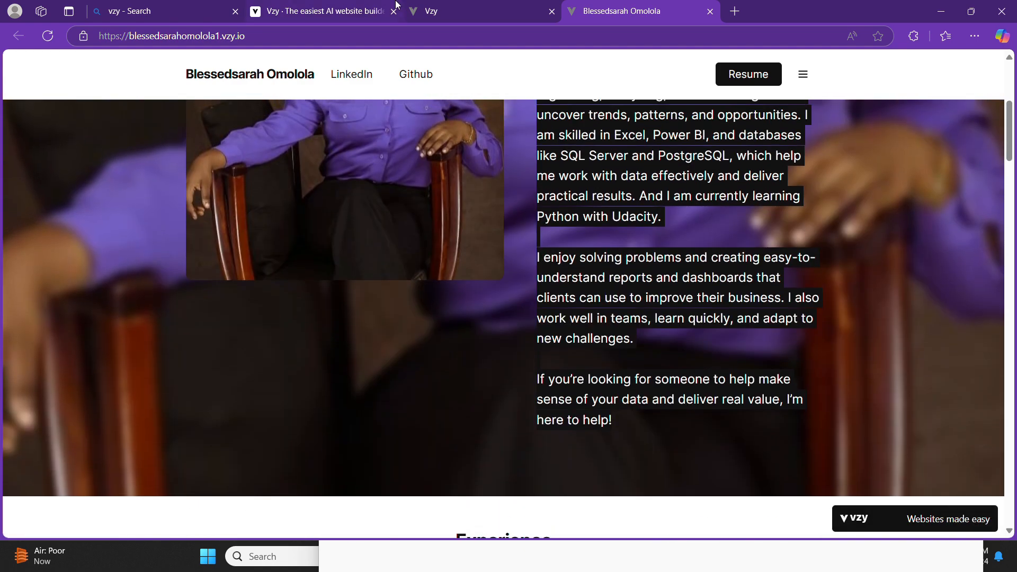
left_click(412, 15)
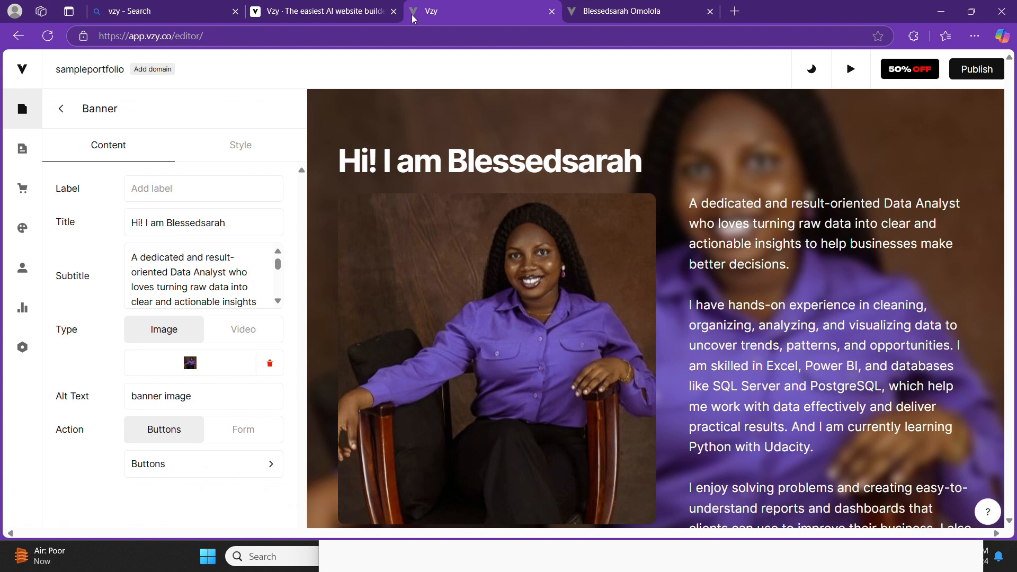
Add a Lists section directly below the banner.
mouse_move(418, 150)
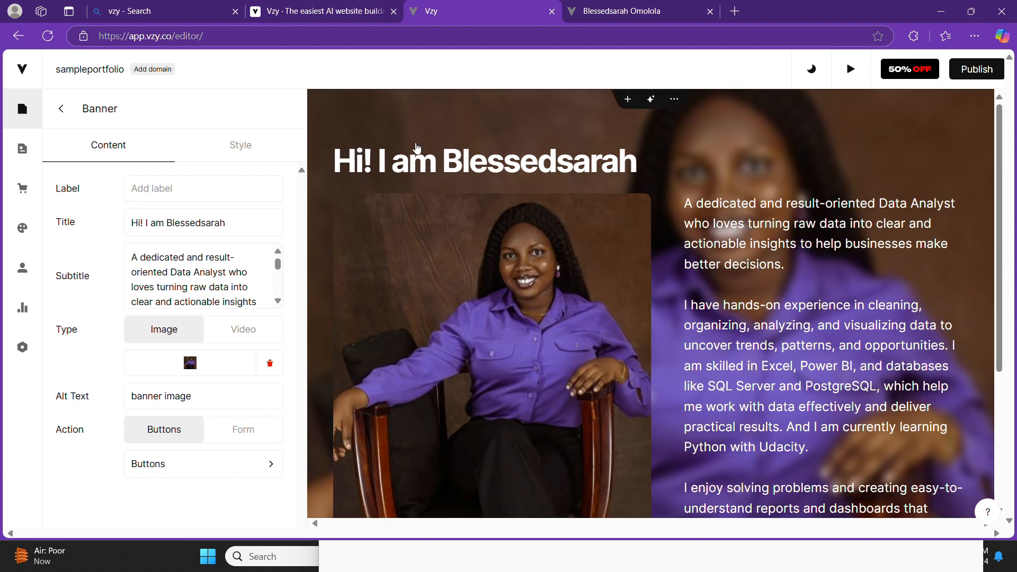
left_click(627, 103)
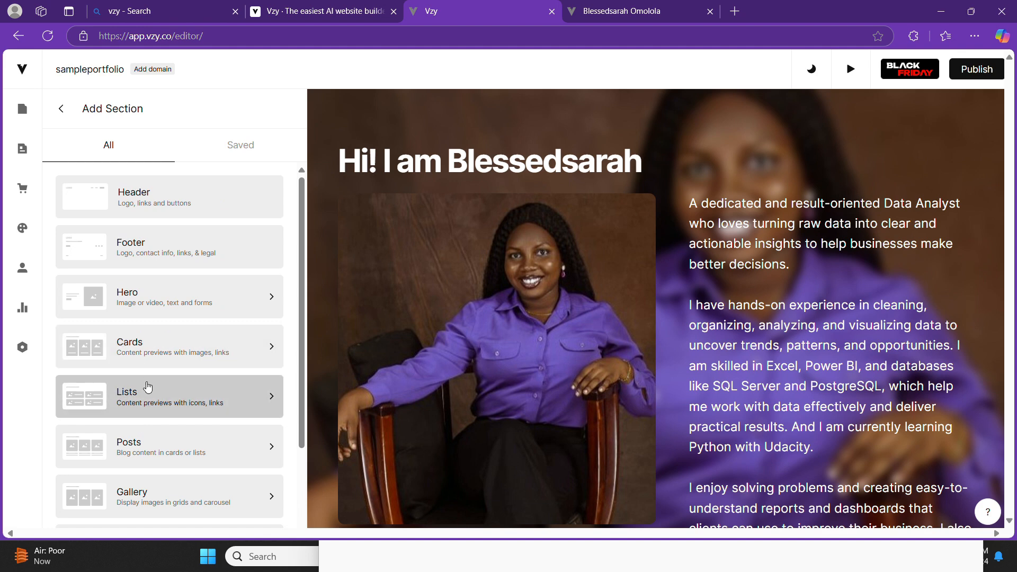
scroll(150, 400, "down", 2)
scroll(150, 404, "down", 1)
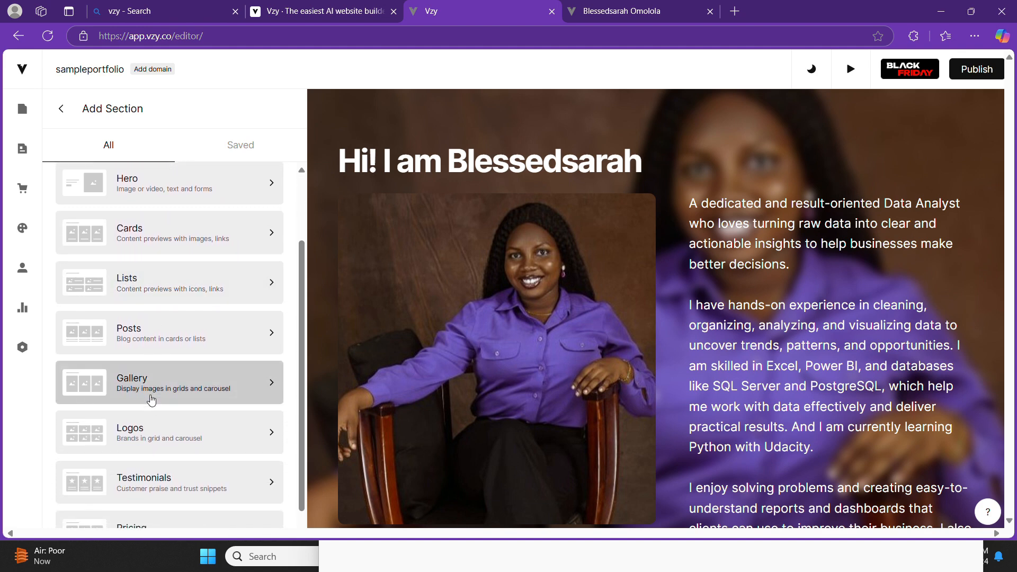
left_click(201, 287)
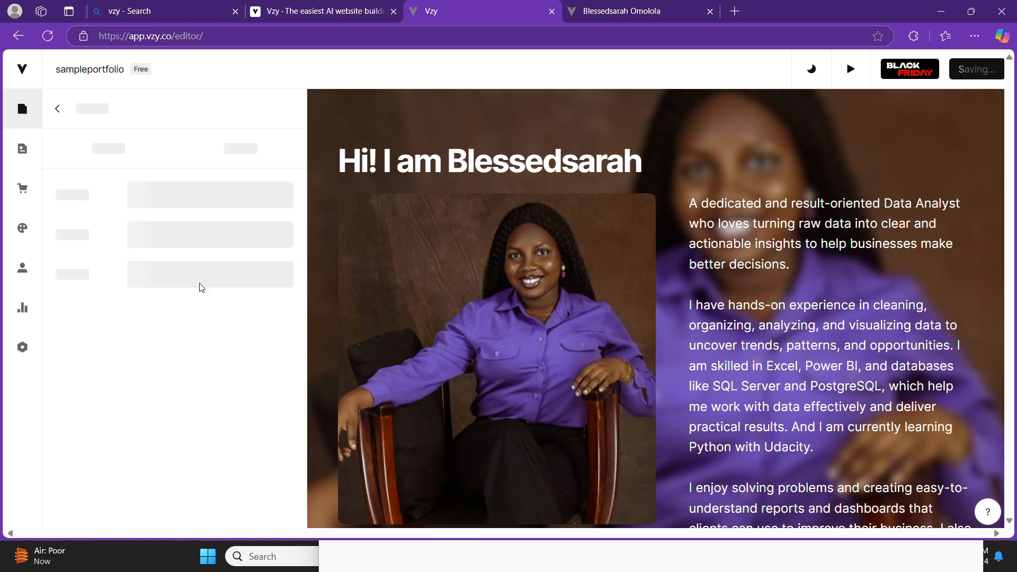
scroll(664, 361, "down", 4)
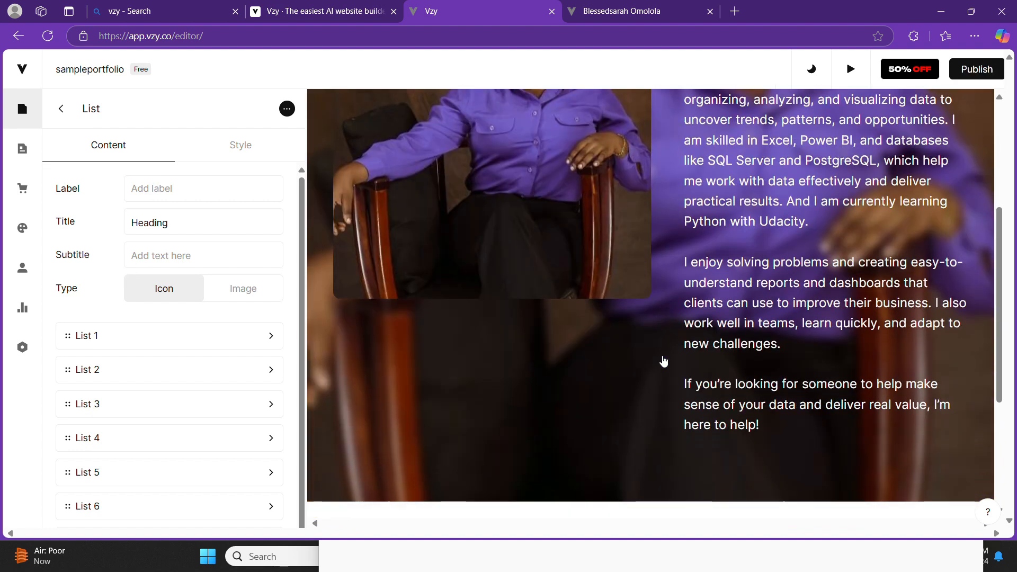
scroll(662, 360, "down", 5)
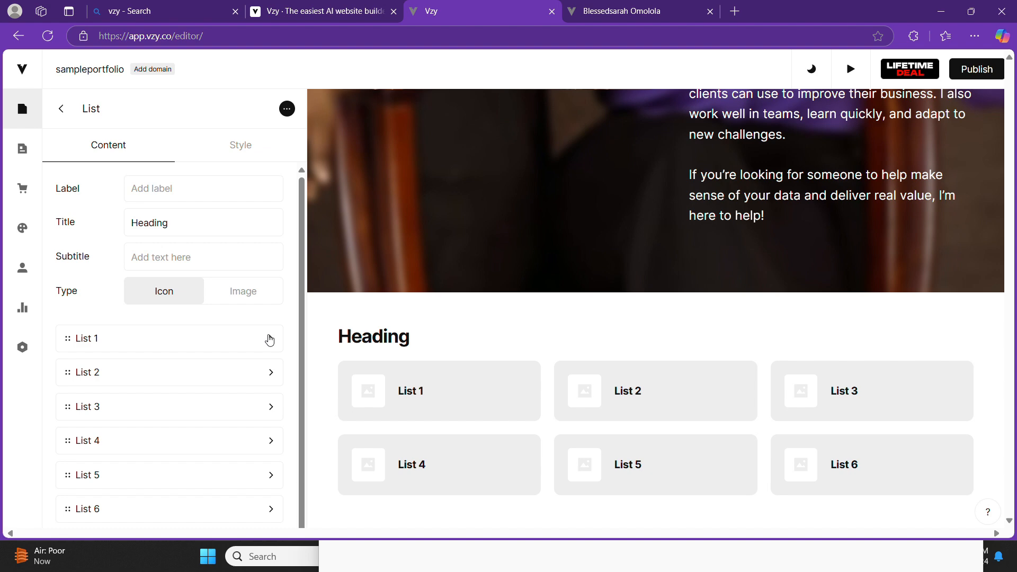
Set the title of the list's first item to "Data Analyst Intern, InternPulse".
left_click(270, 339)
triple_click(200, 156)
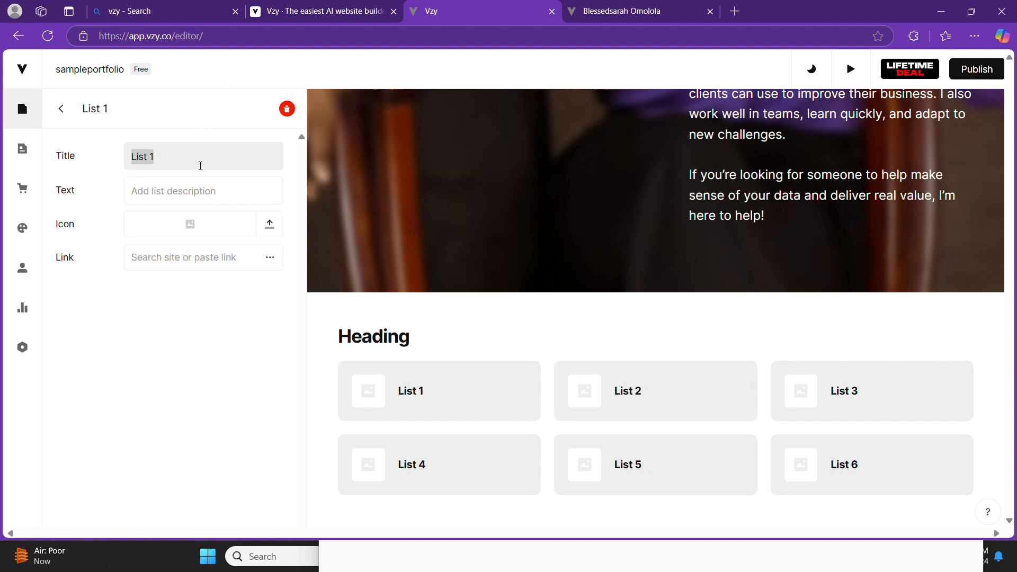
key("BackSpace")
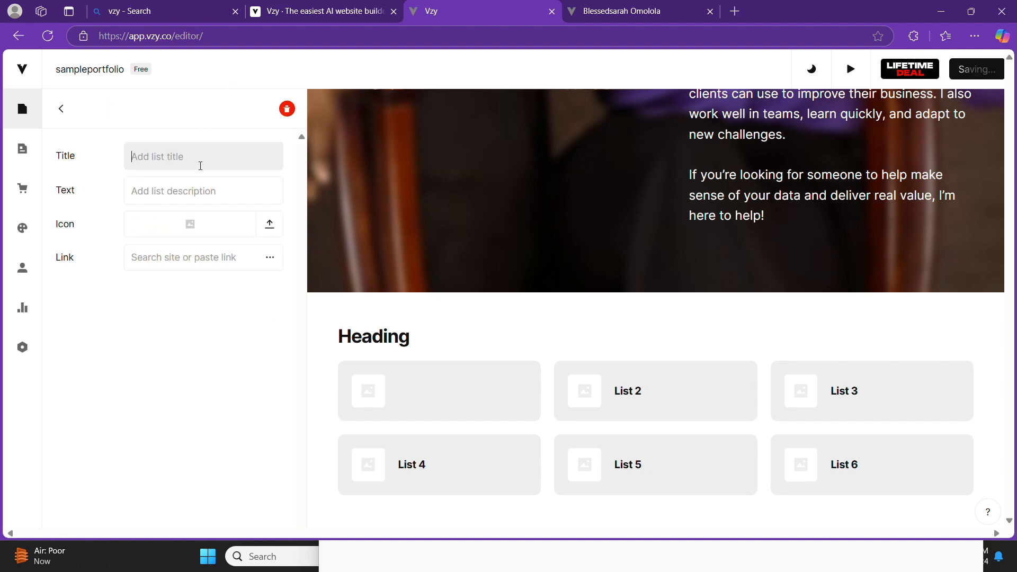
type("Data")
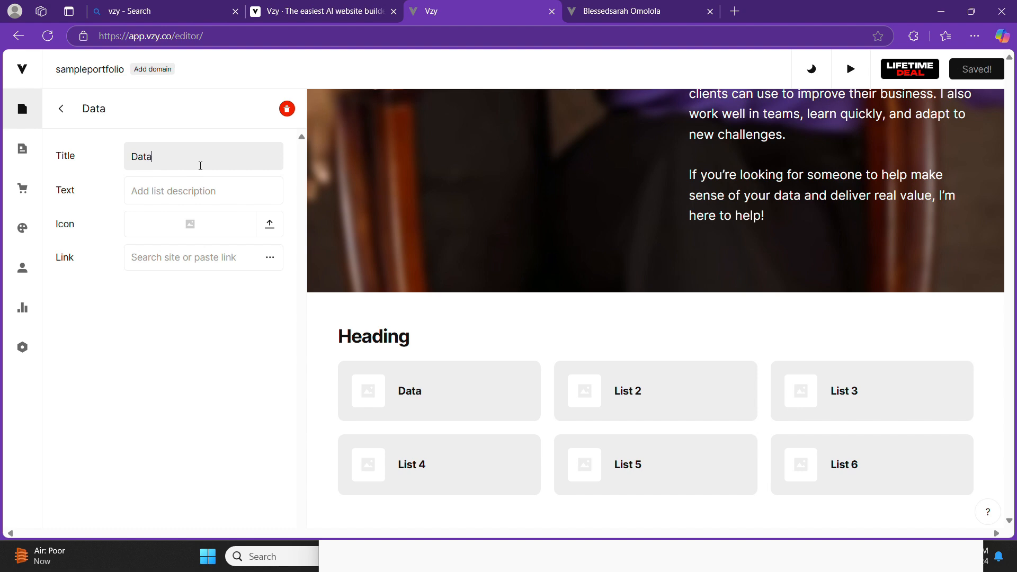
type(" Anla")
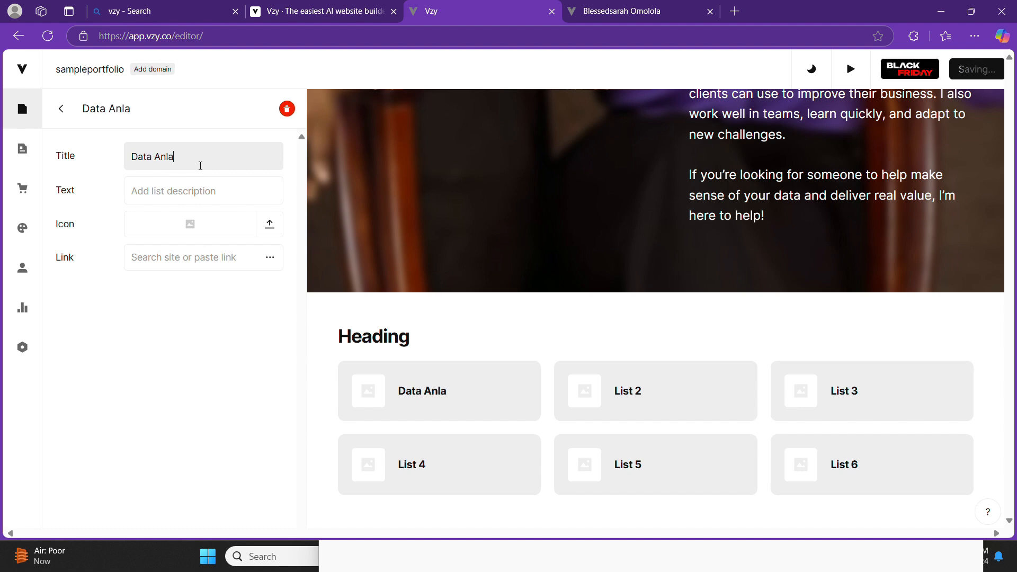
key("BackSpace")
key("BackSpace")
type("alyst Intern")
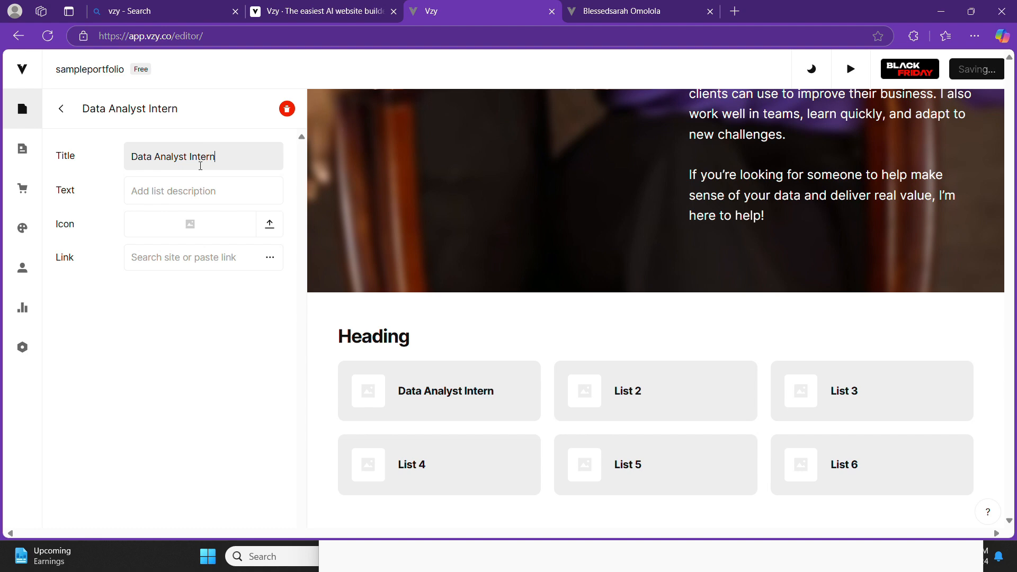
left_click(192, 191)
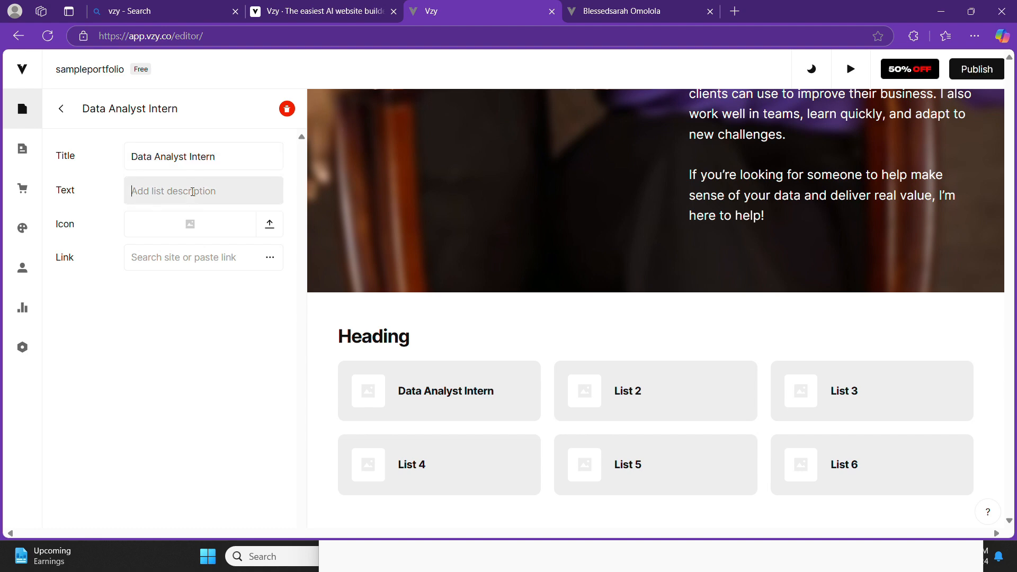
triple_click(228, 167)
left_click(233, 159)
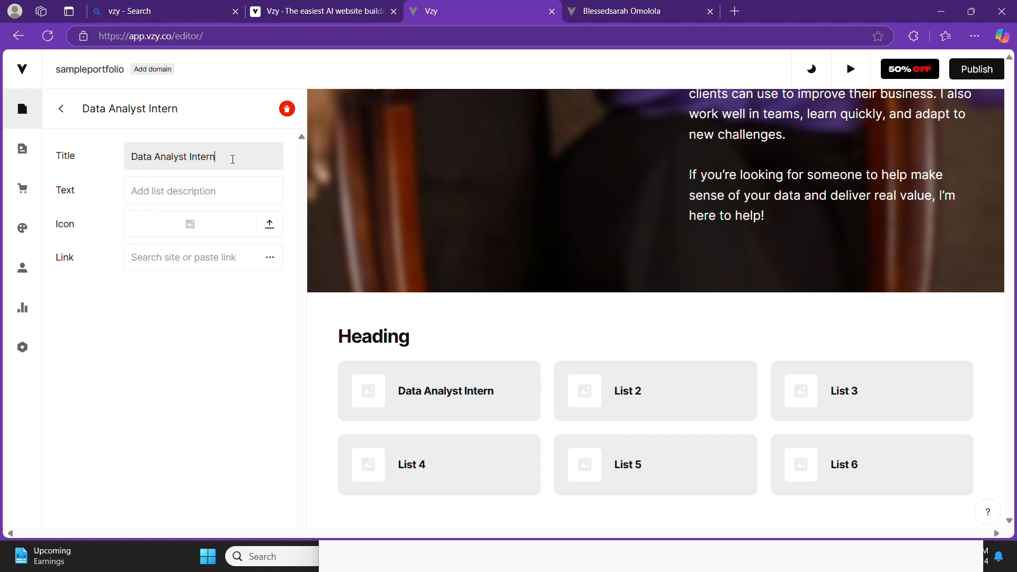
type(", InternPulse")
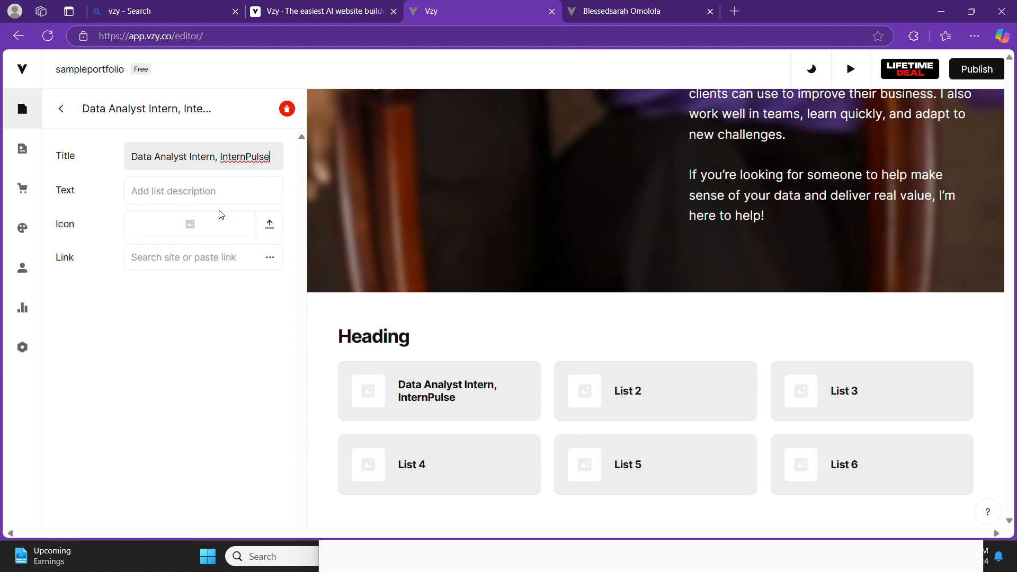
Enter "October,2024 - Present" as the description text of the list's first item.
left_click(210, 194)
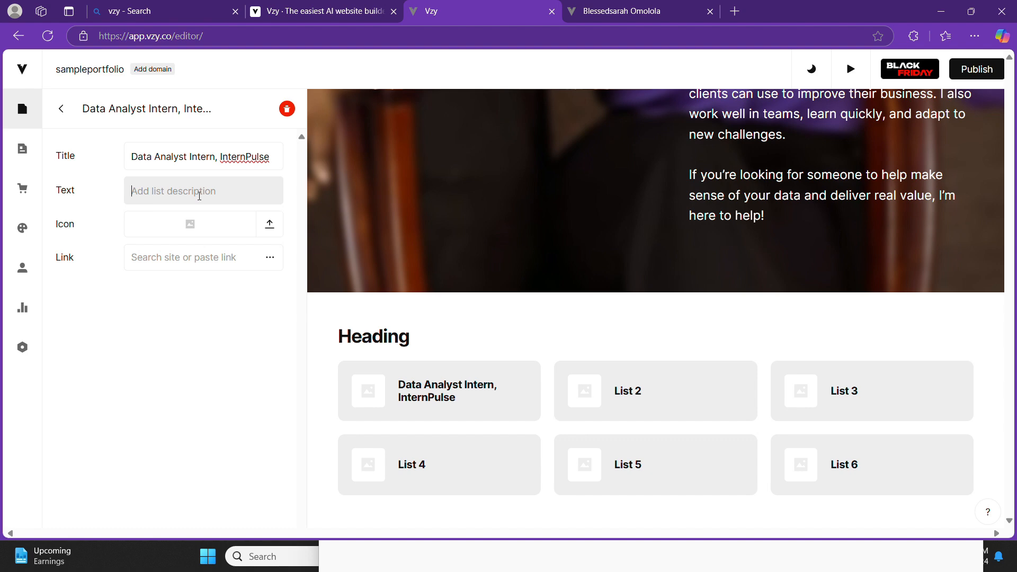
type("O")
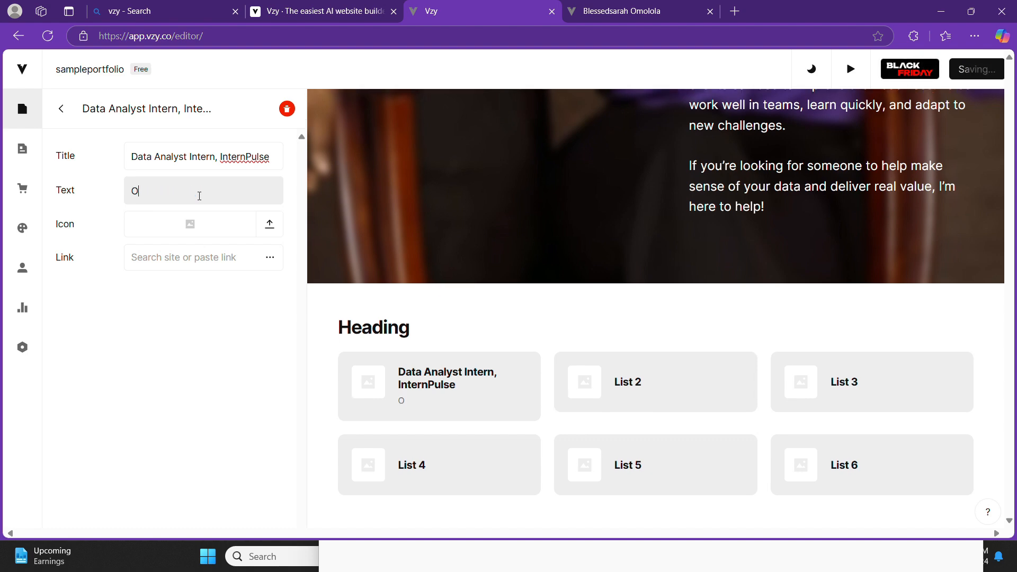
type("ctobe")
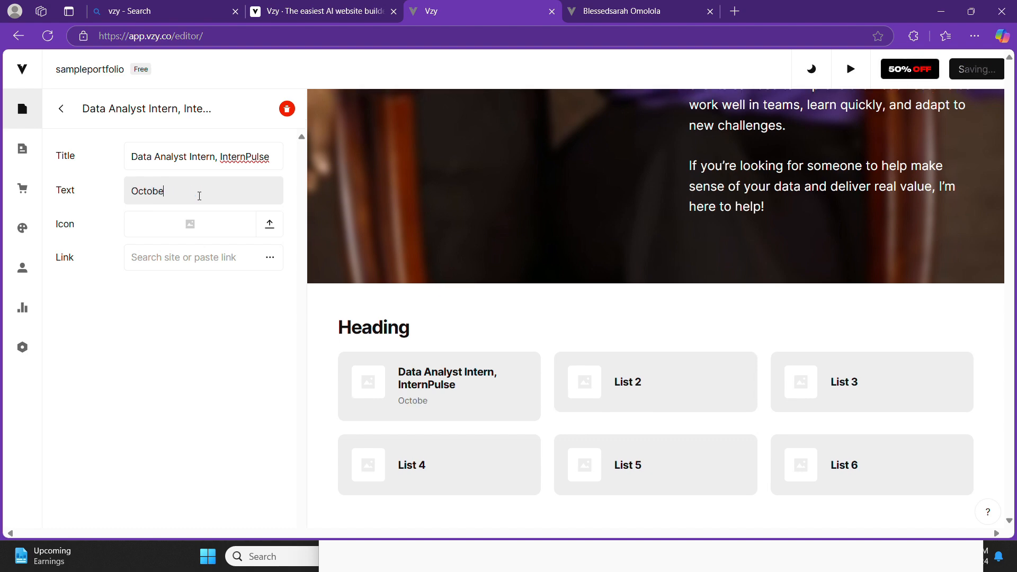
type("r,202")
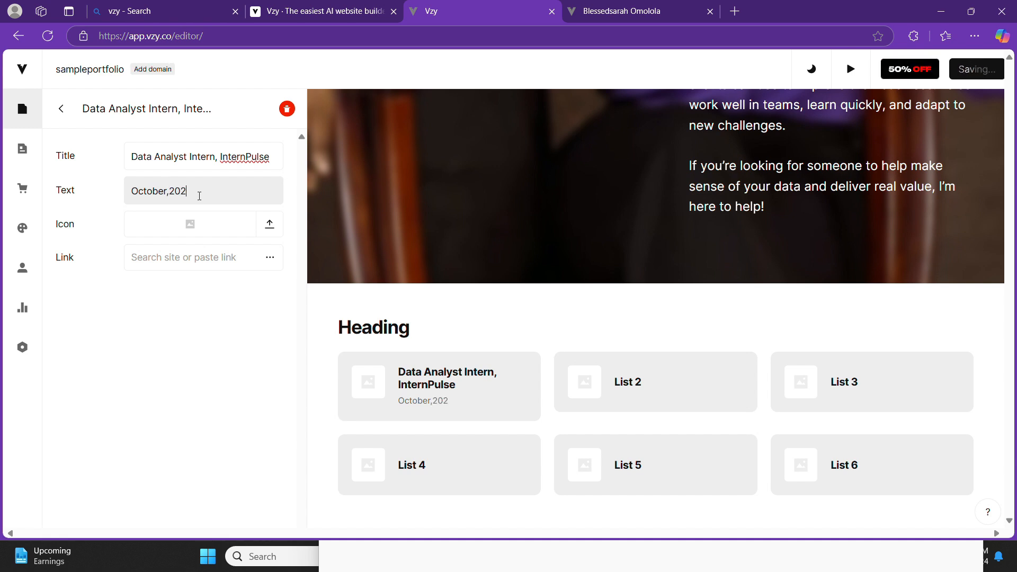
type("3")
key("BackSpace")
type("4 ")
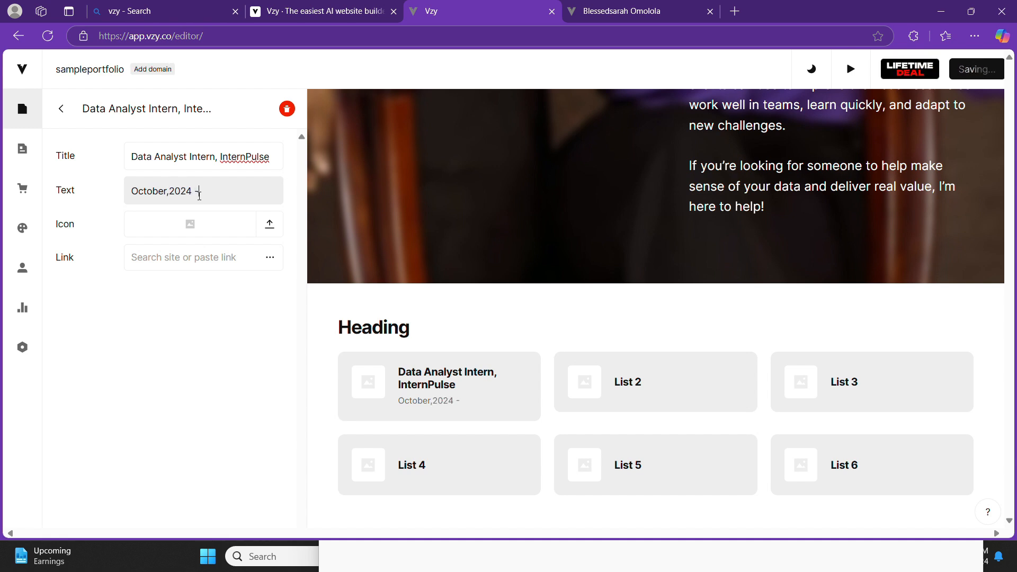
type("- Pres")
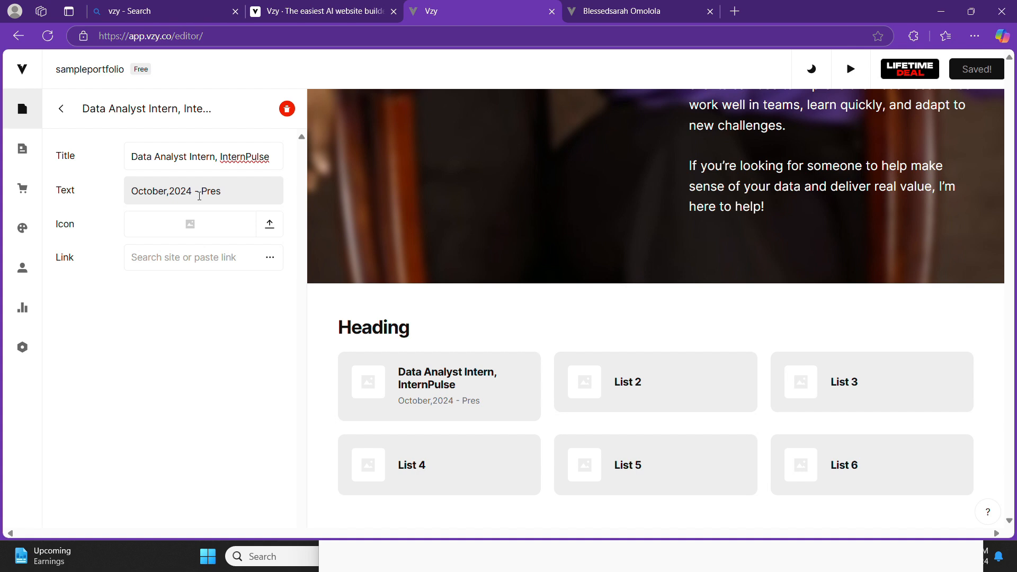
type("ent")
Check the finished portfolio's Experience entries and set the new list section's type to Image.
left_click(608, 13)
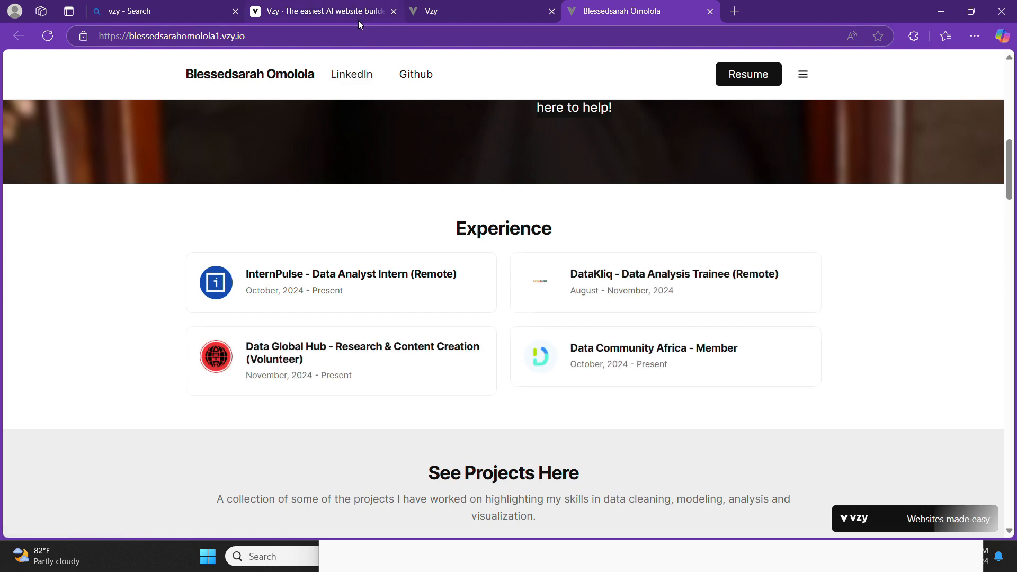
left_click(405, 12)
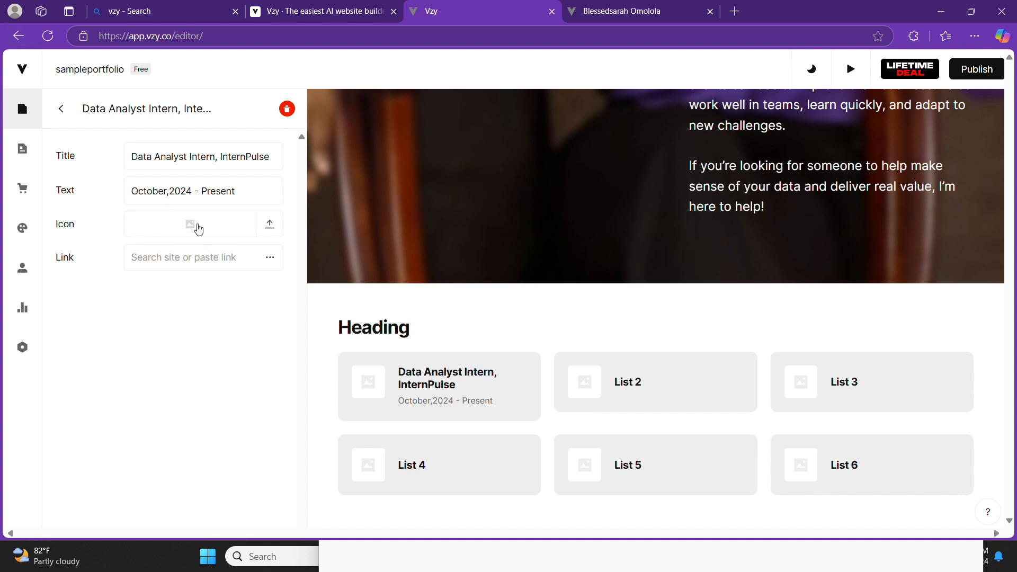
left_click(269, 233)
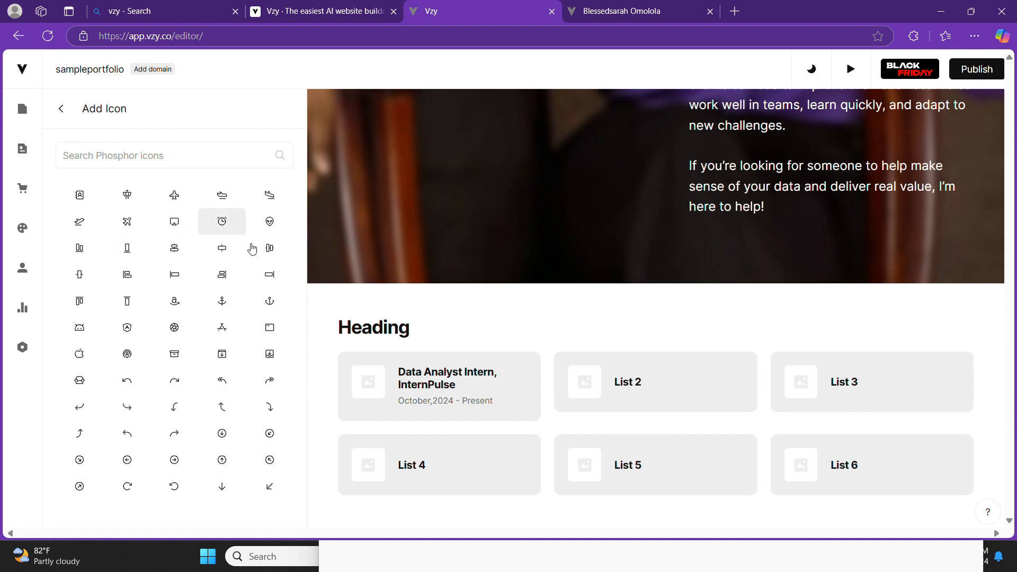
left_click(426, 387)
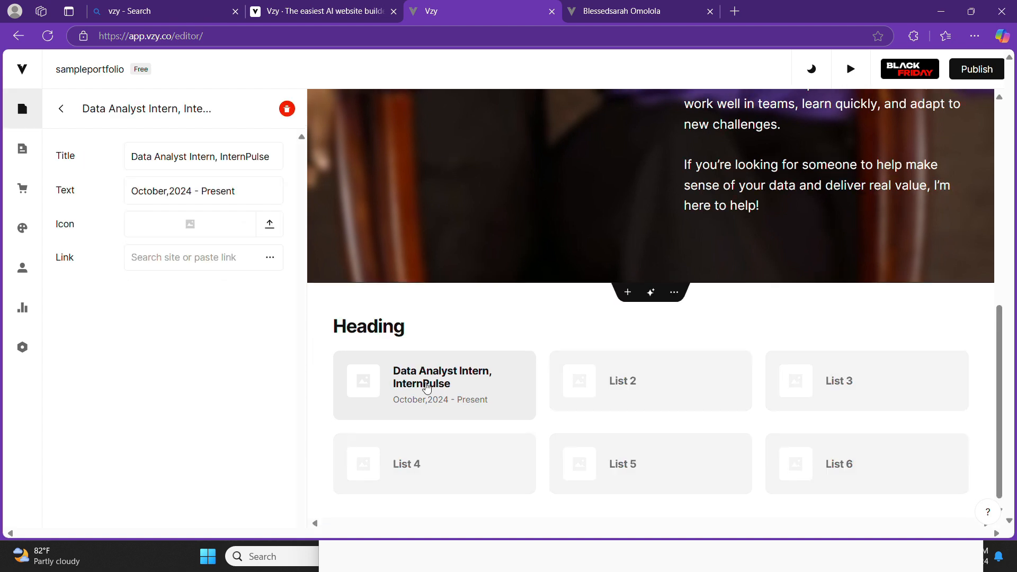
left_click(62, 110)
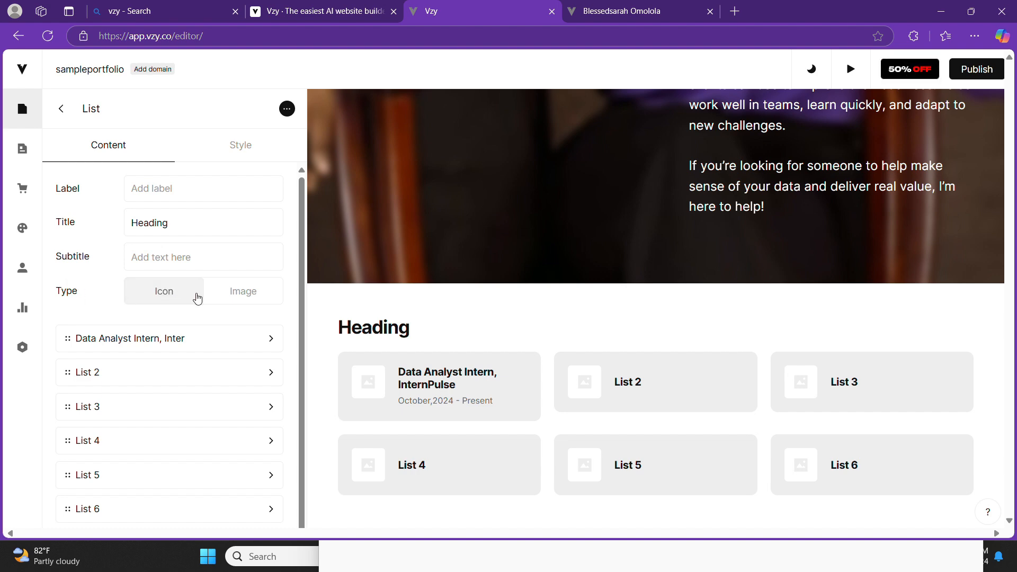
left_click(242, 298)
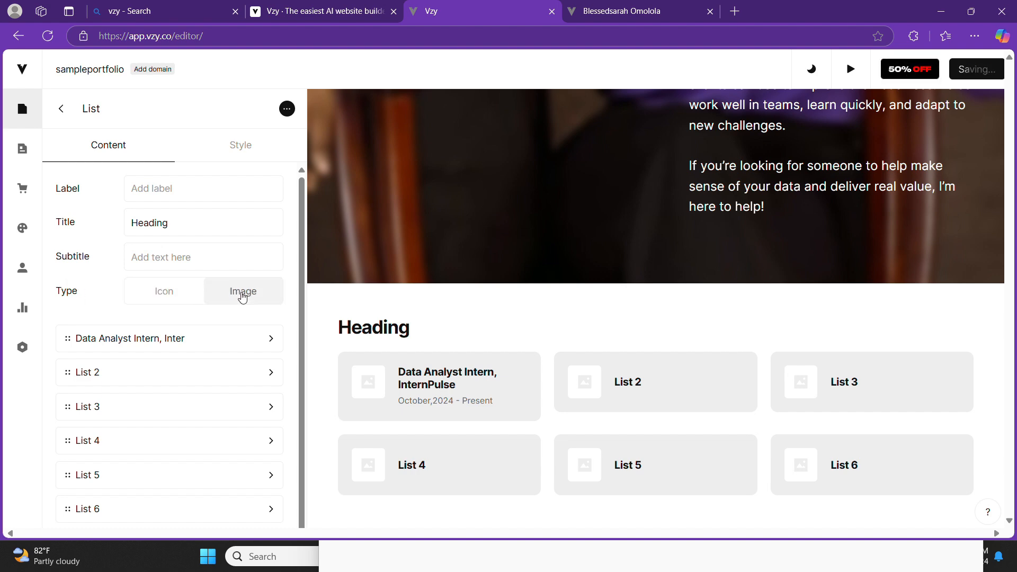
Upload the blue InternPulse logo as the image of the list's first item.
left_click(269, 342)
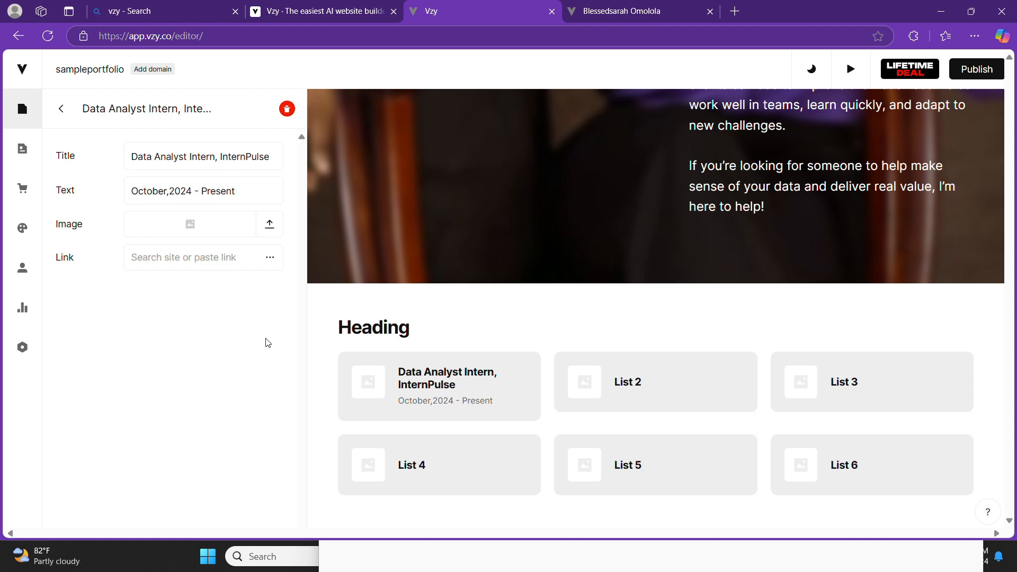
left_click(271, 230)
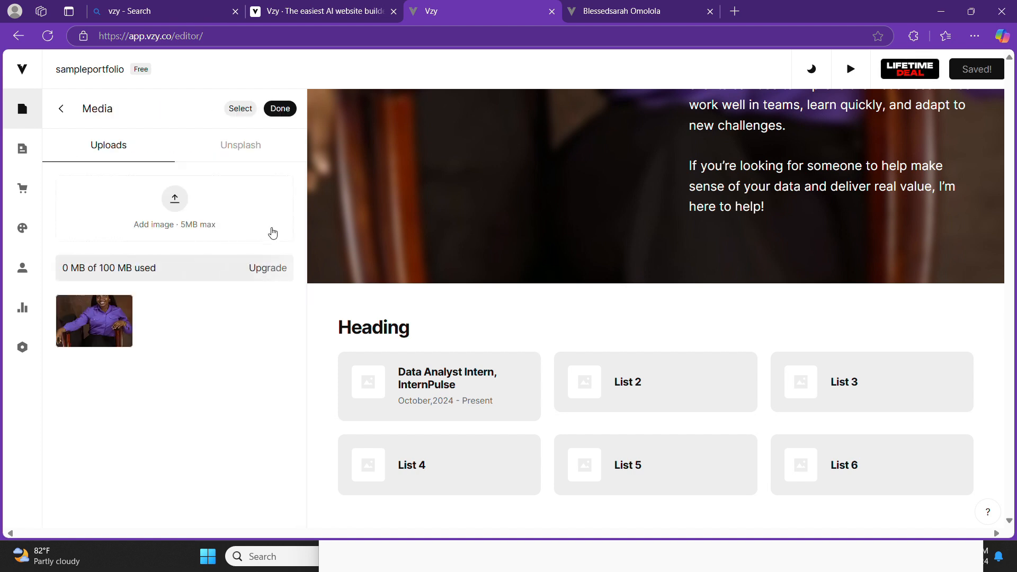
left_click(174, 205)
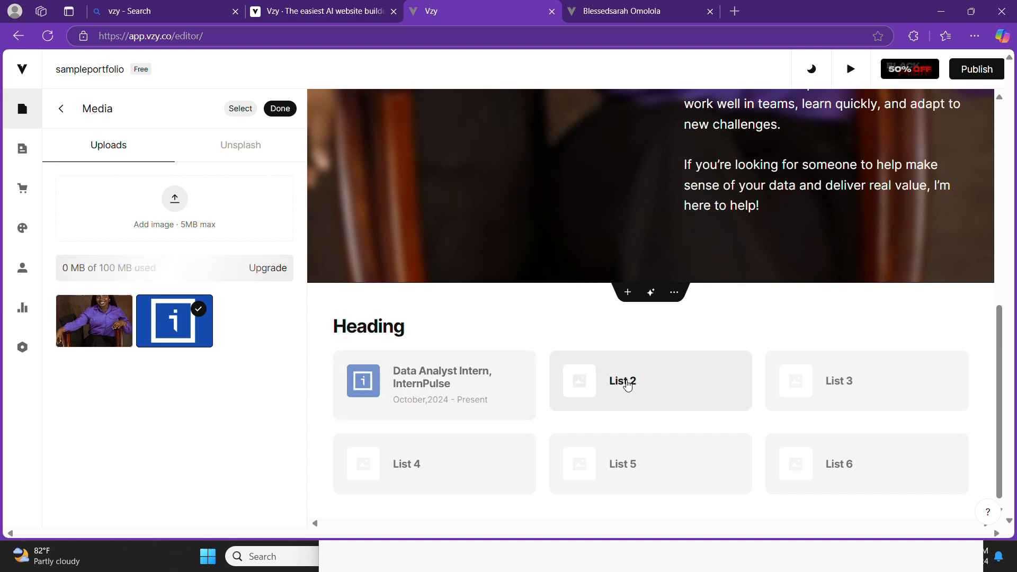
left_click(67, 109)
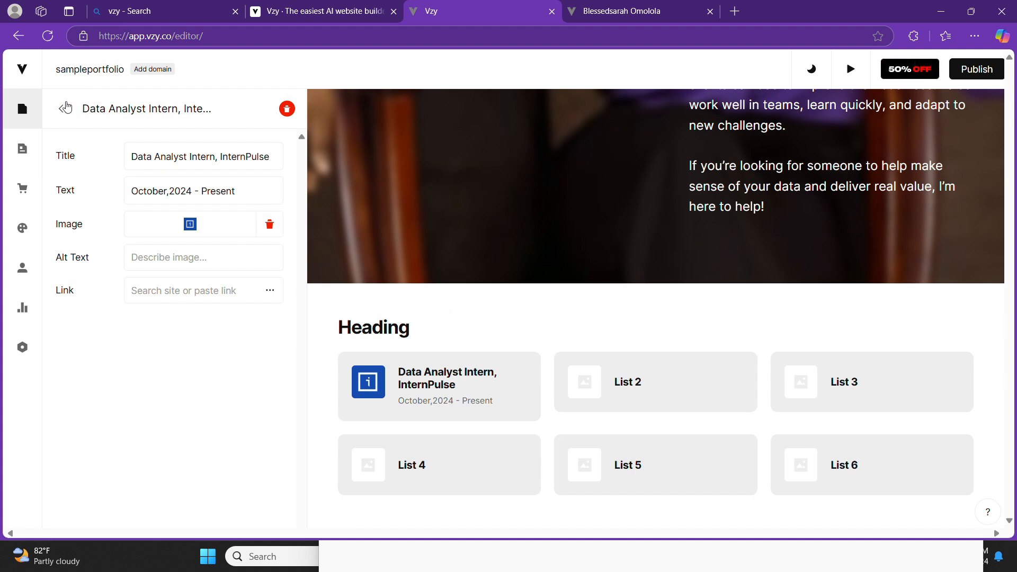
left_click(61, 109)
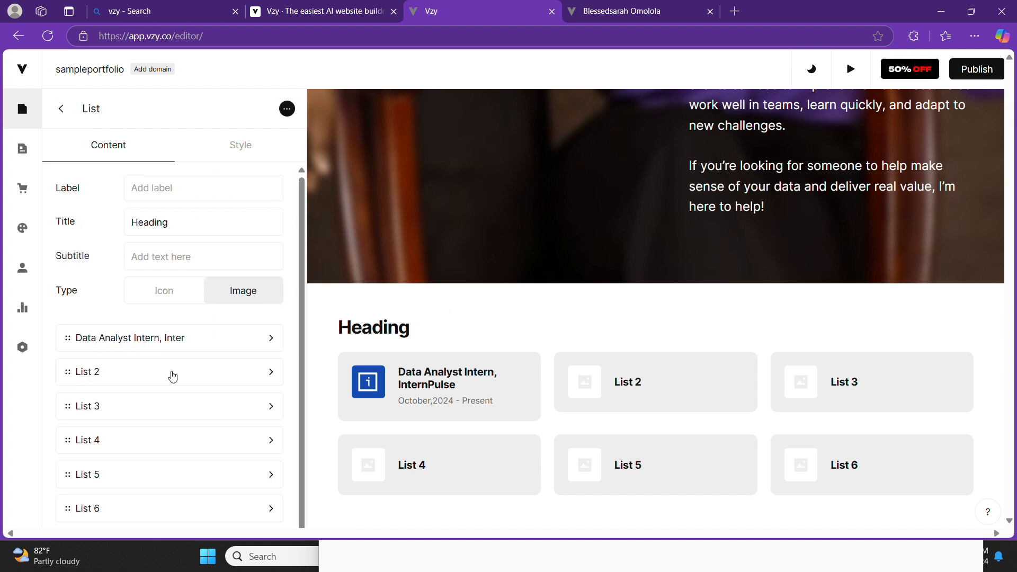
scroll(159, 360, "down", 2)
left_click(101, 289)
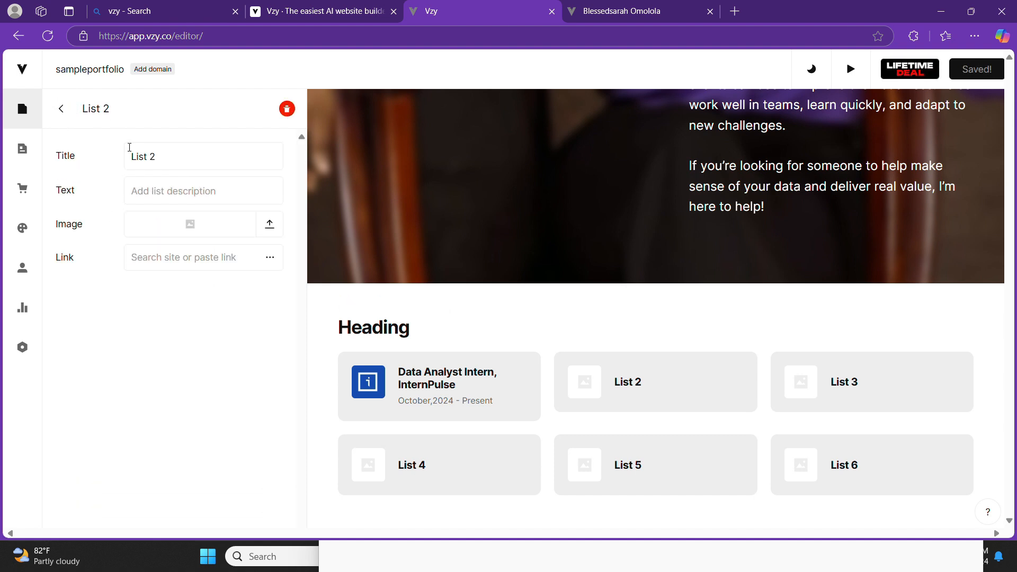
triple_click(180, 158)
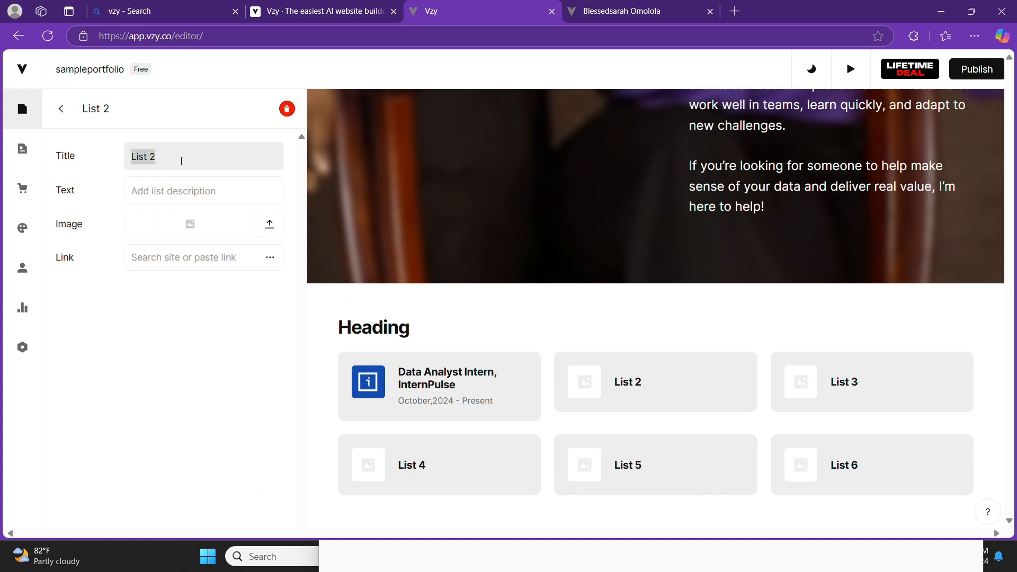
left_click(61, 109)
Add an extra item at the end of the list.
scroll(124, 347, "down", 3)
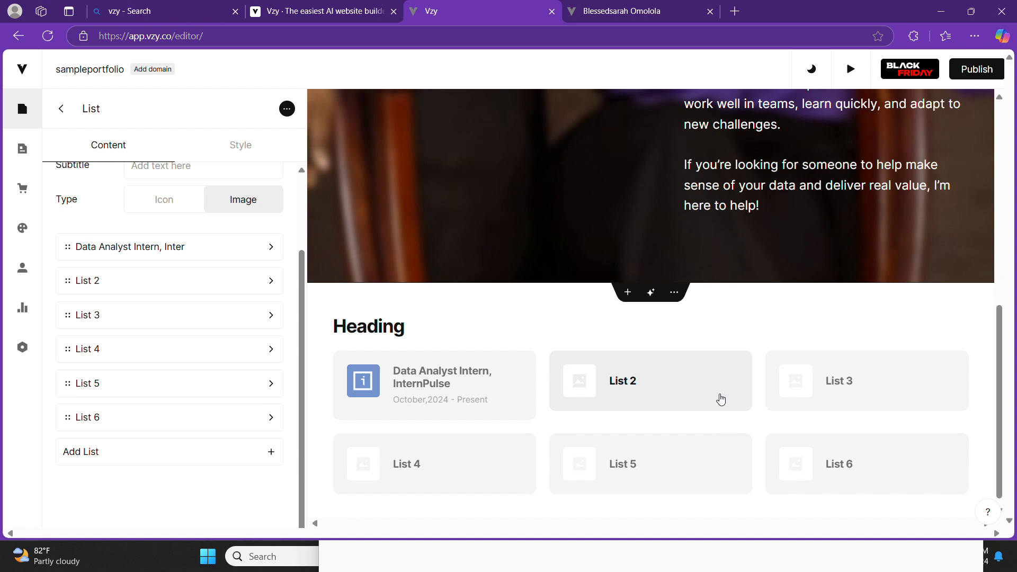
left_click(265, 453)
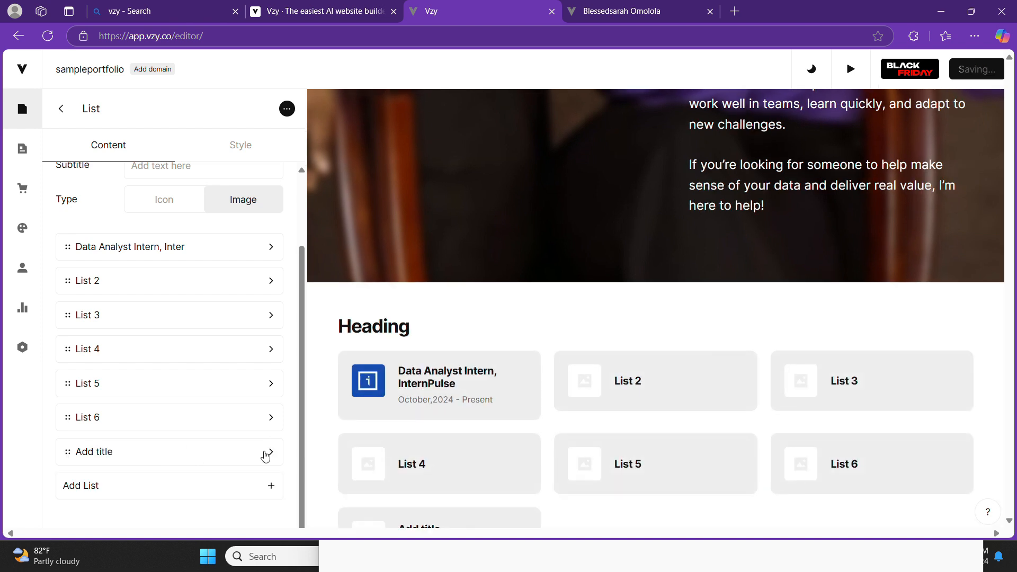
Delete the List 6, List 5 and untitled "Add title" items from the list section.
left_click(237, 420)
left_click(286, 108)
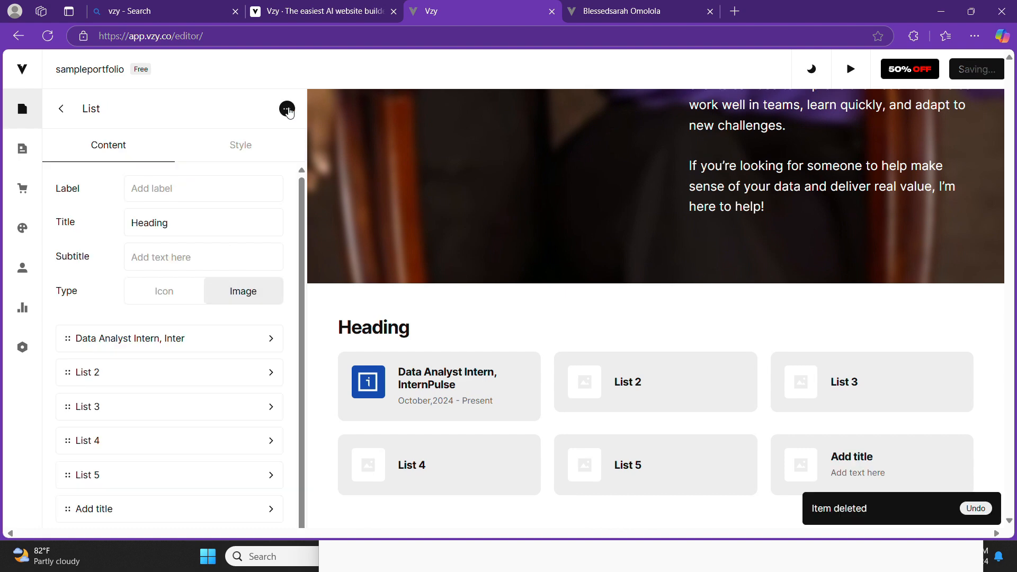
left_click(61, 111)
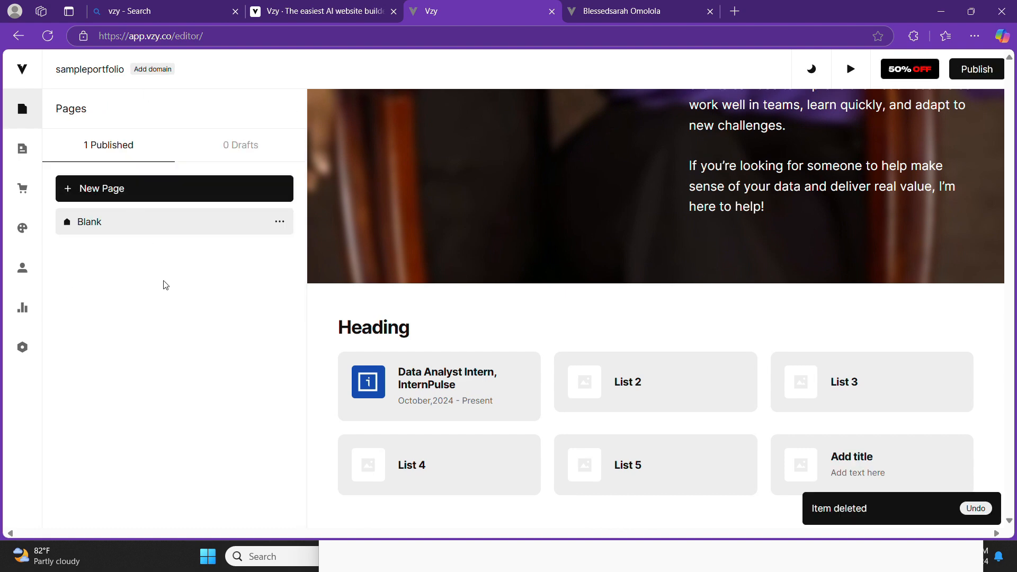
left_click(528, 405)
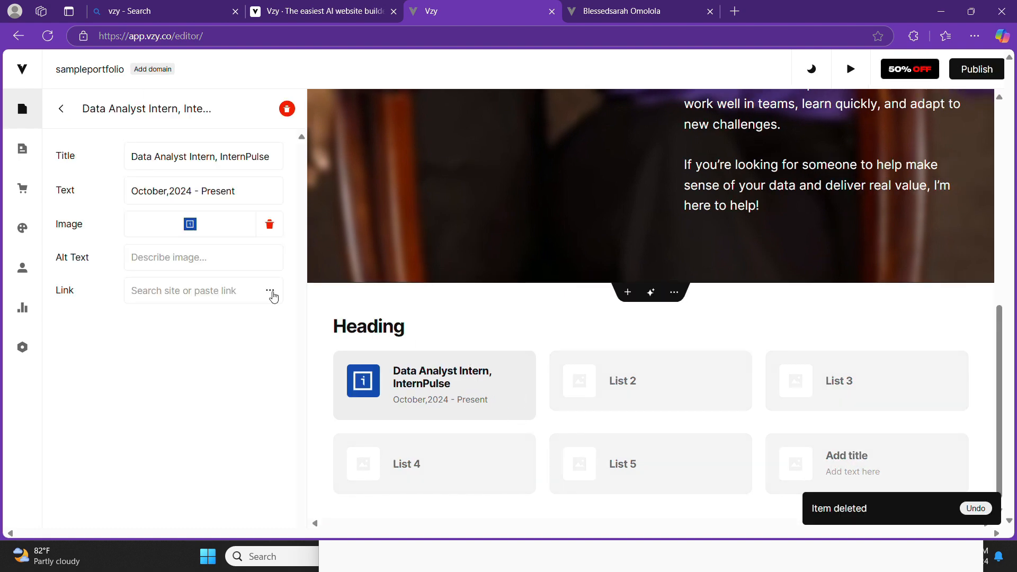
left_click(66, 116)
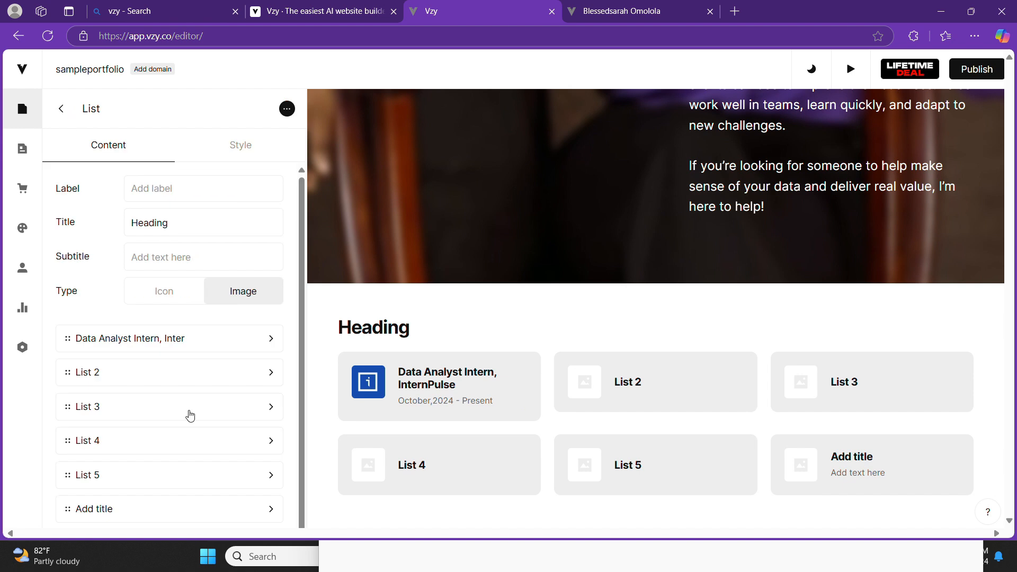
left_click(264, 484)
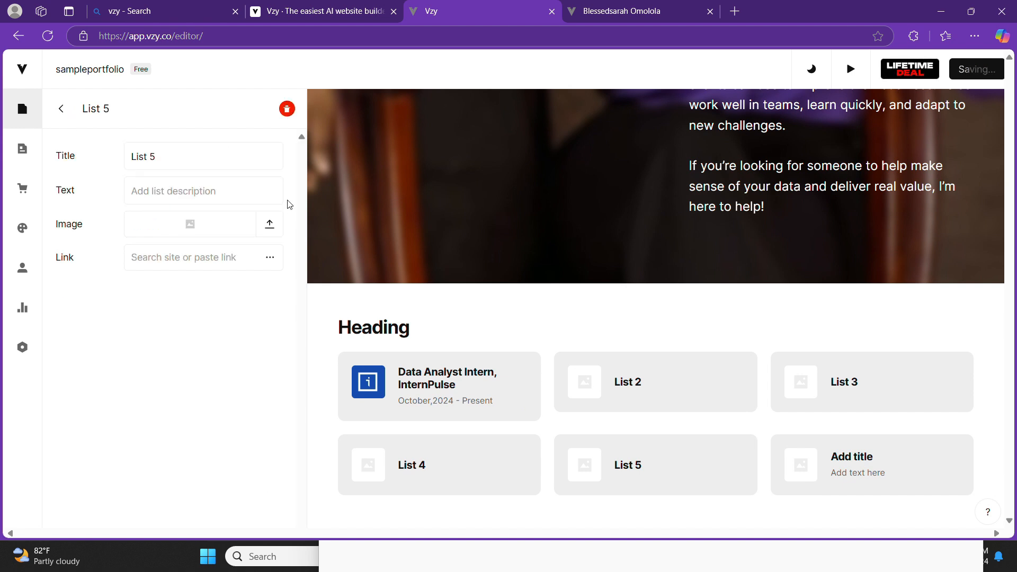
left_click(286, 108)
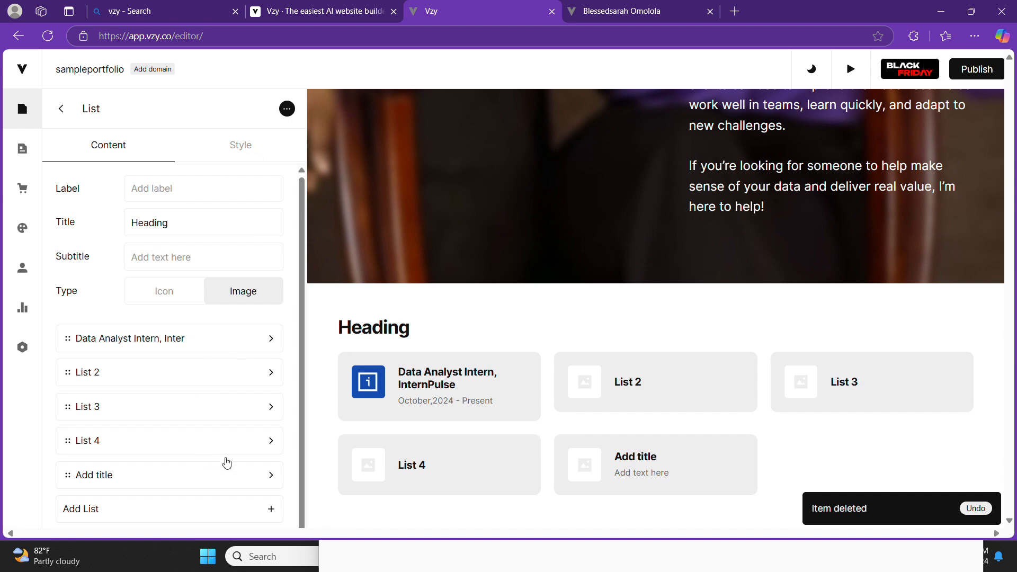
left_click(262, 481)
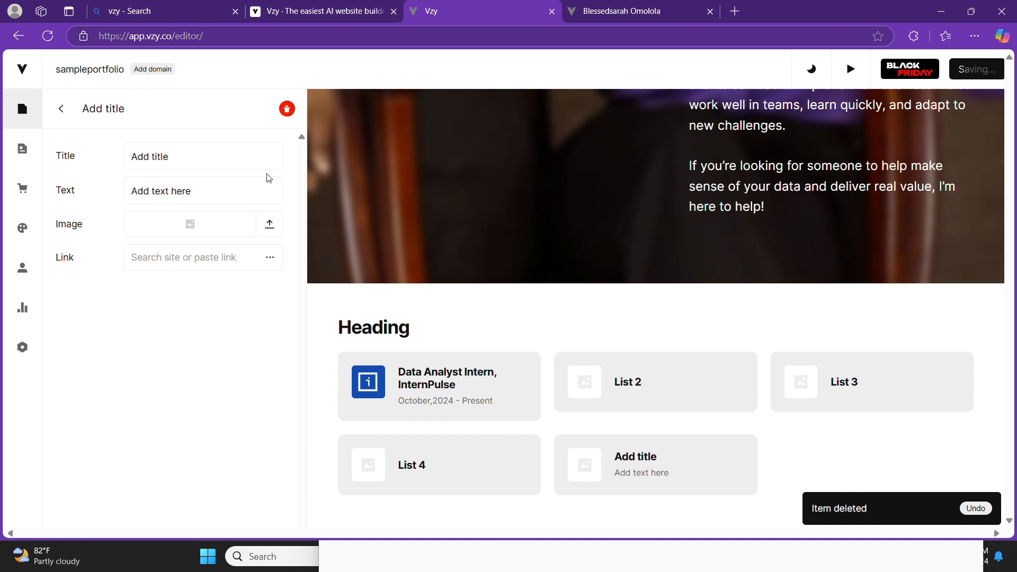
left_click(287, 108)
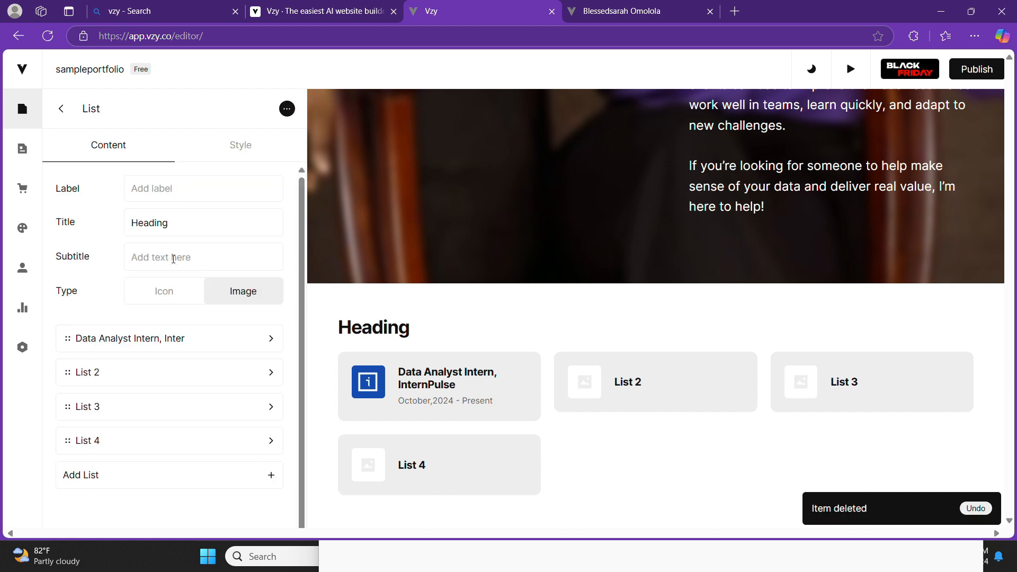
Try list style 2 with the stacked layout, and switch back to style 1.
left_click(241, 149)
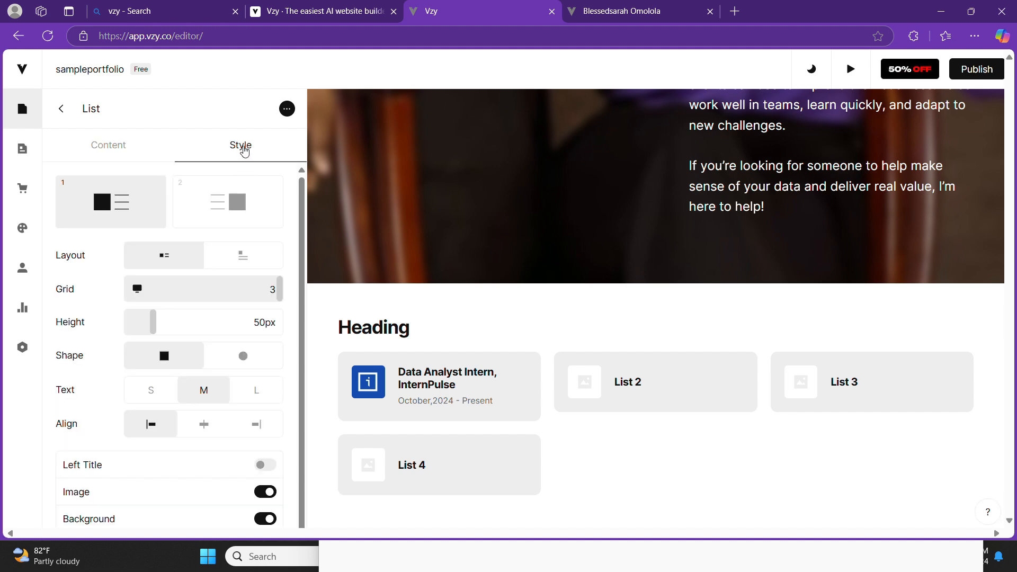
left_click(238, 203)
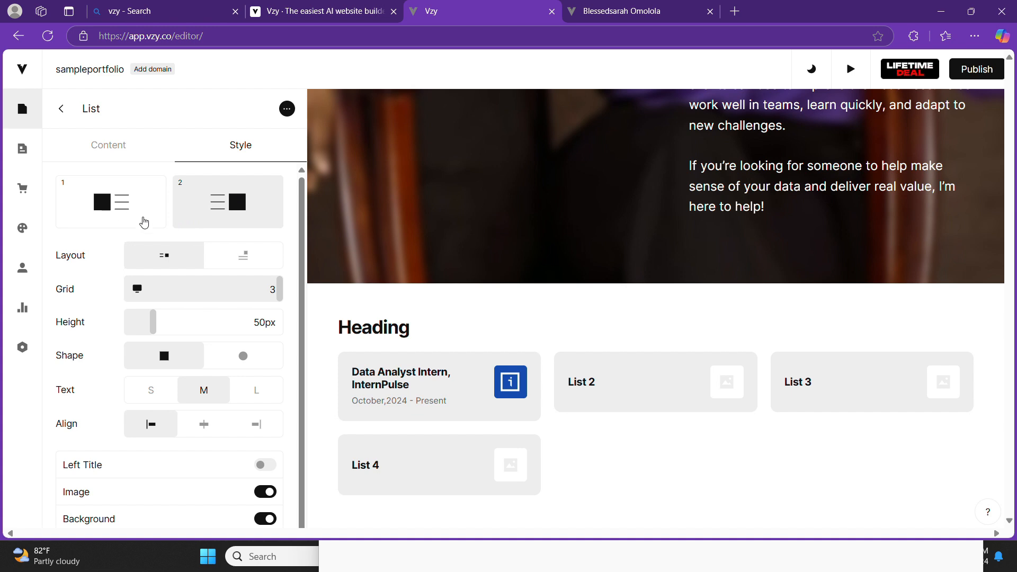
left_click(257, 261)
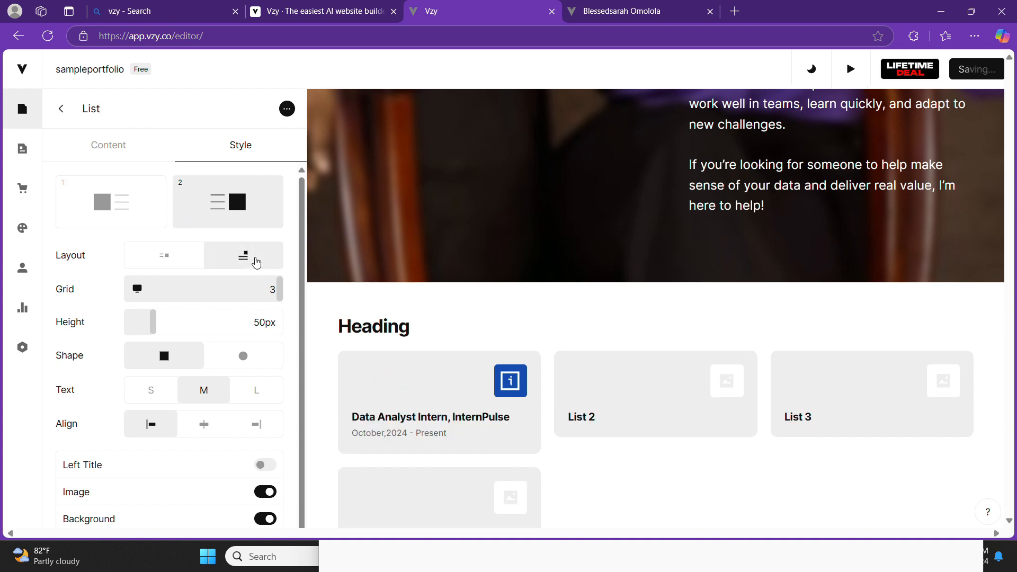
left_click(130, 204)
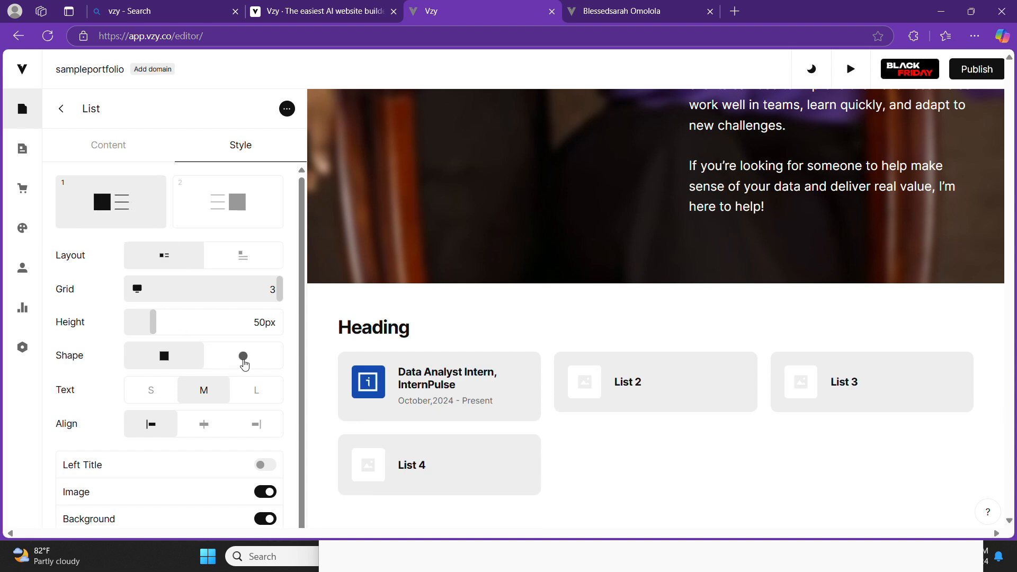
Set the list images' shape to circle and centre-align the section heading to match the finished portfolio.
left_click(243, 361)
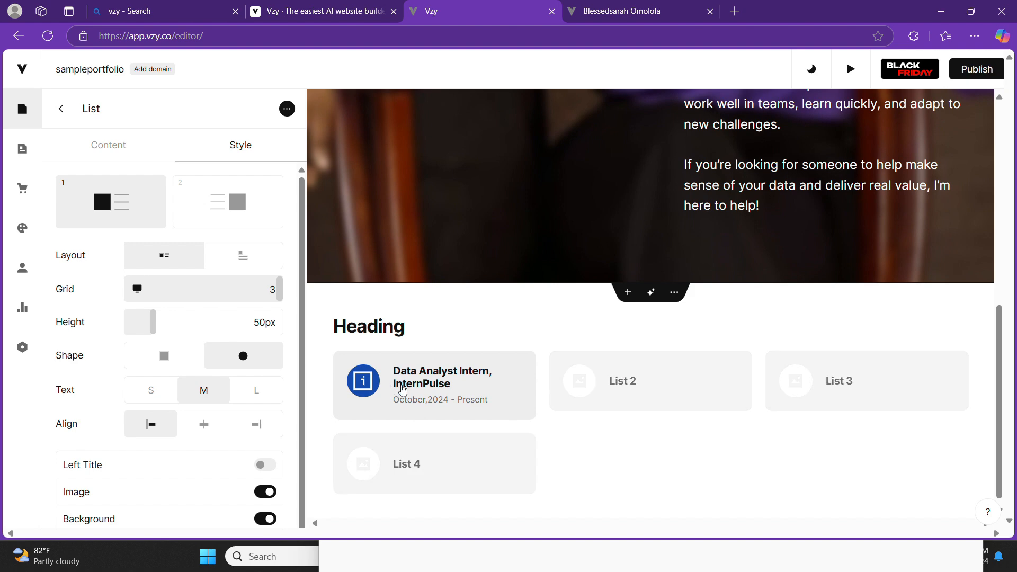
left_click(639, 10)
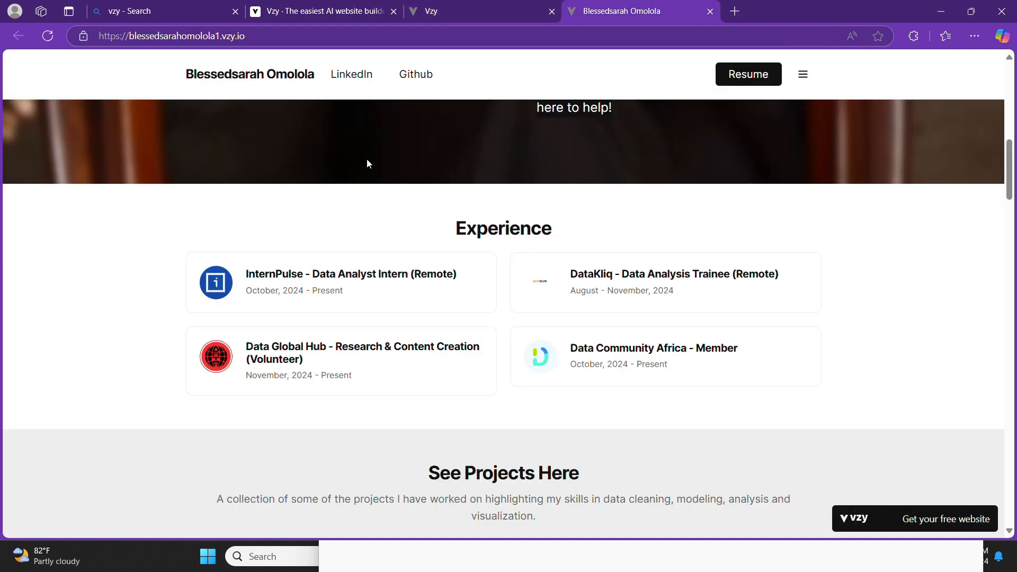
left_click(400, 9)
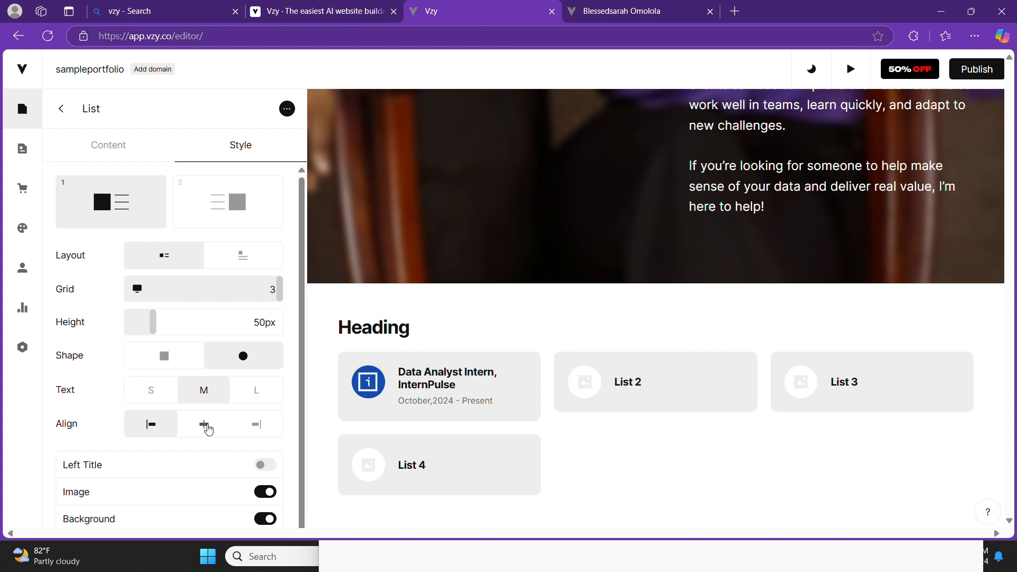
left_click(204, 436)
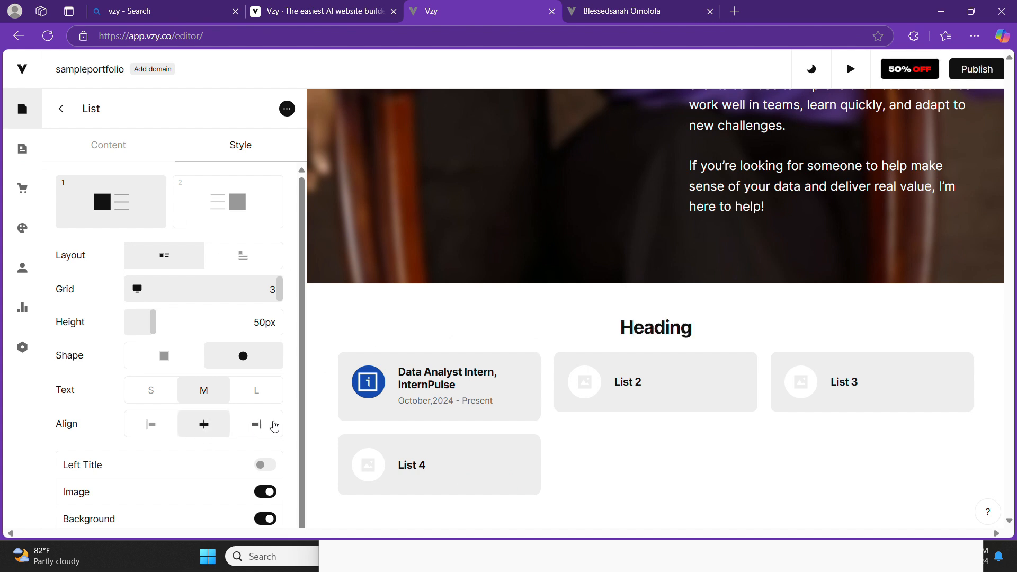
left_click(269, 425)
left_click(202, 429)
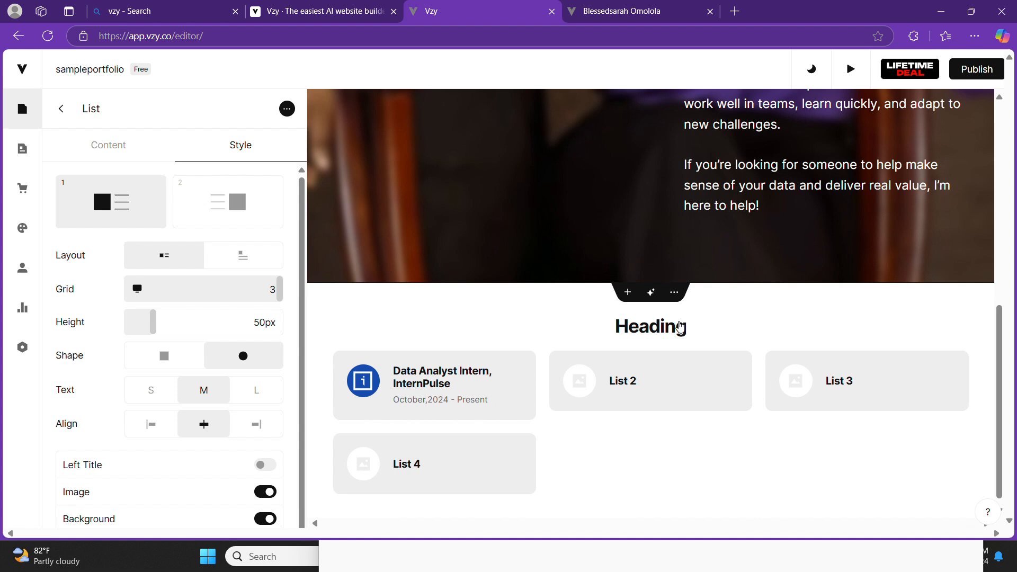
Set the list section's title to "Experience".
left_click(108, 149)
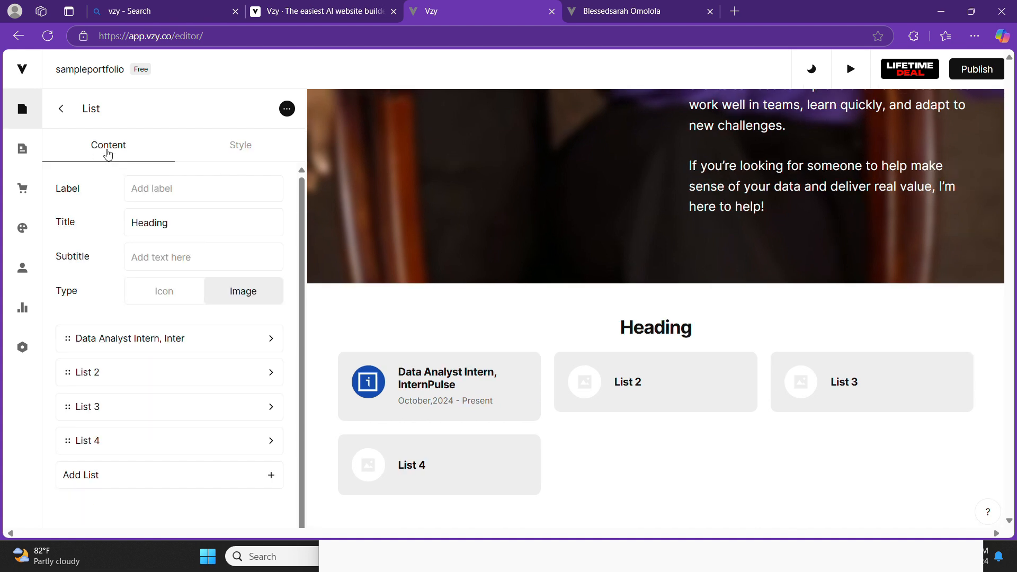
double_click(186, 223)
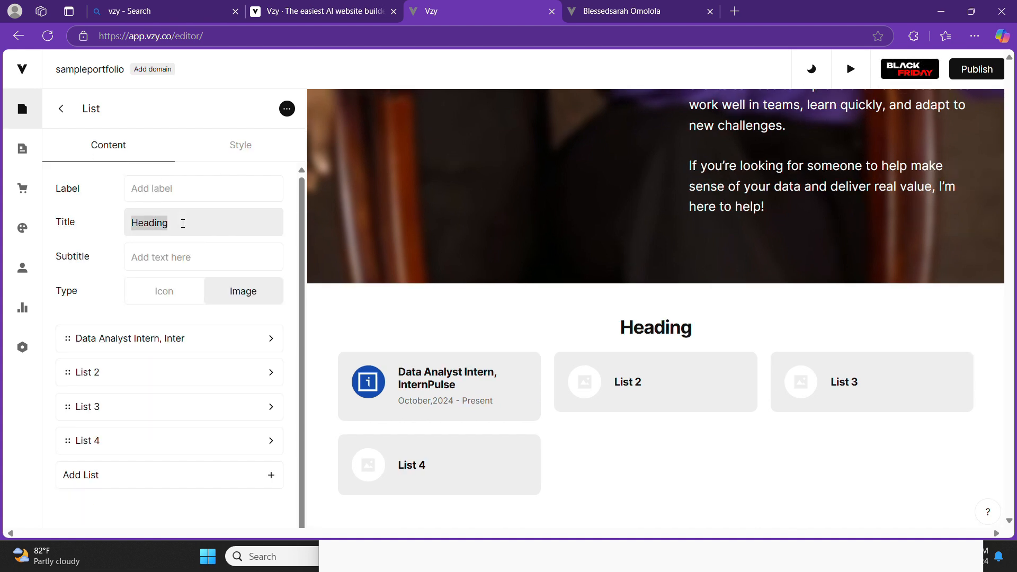
type("Experi")
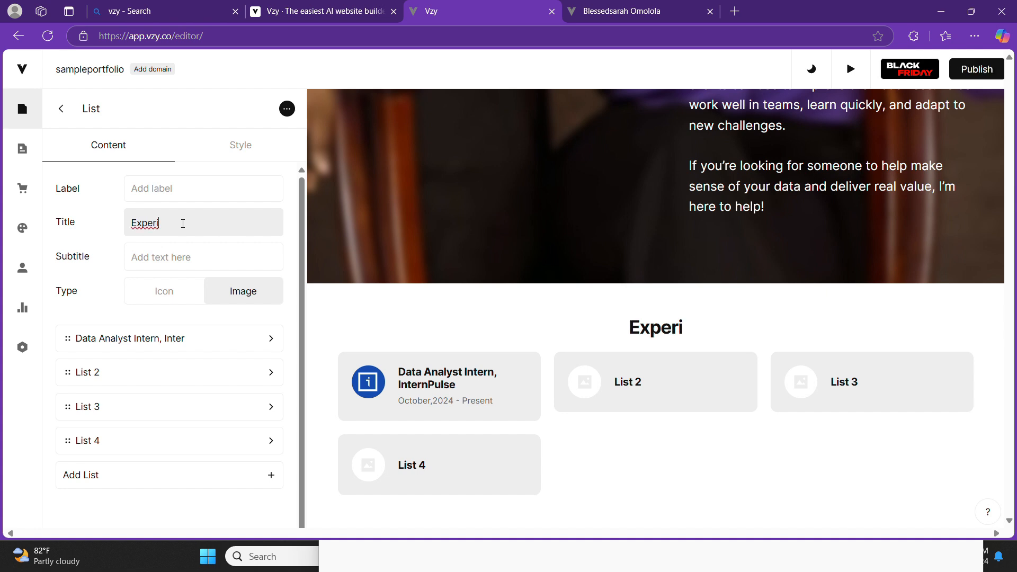
type("ence")
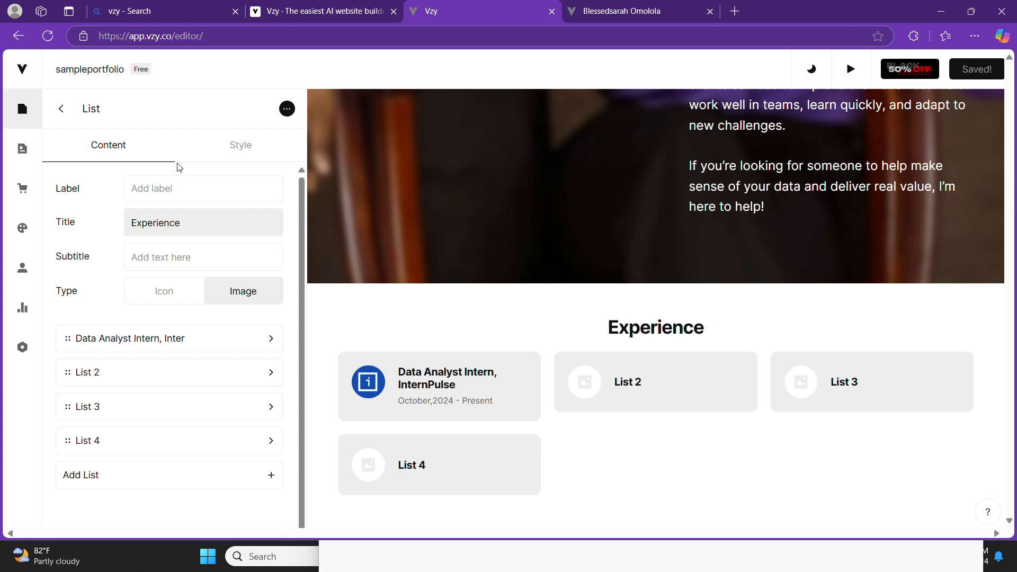
Try a grid of 2 for the Experience list, return it to 3, and compare with the finished portfolio's Experience section.
left_click(233, 151)
scroll(185, 374, "down", 1)
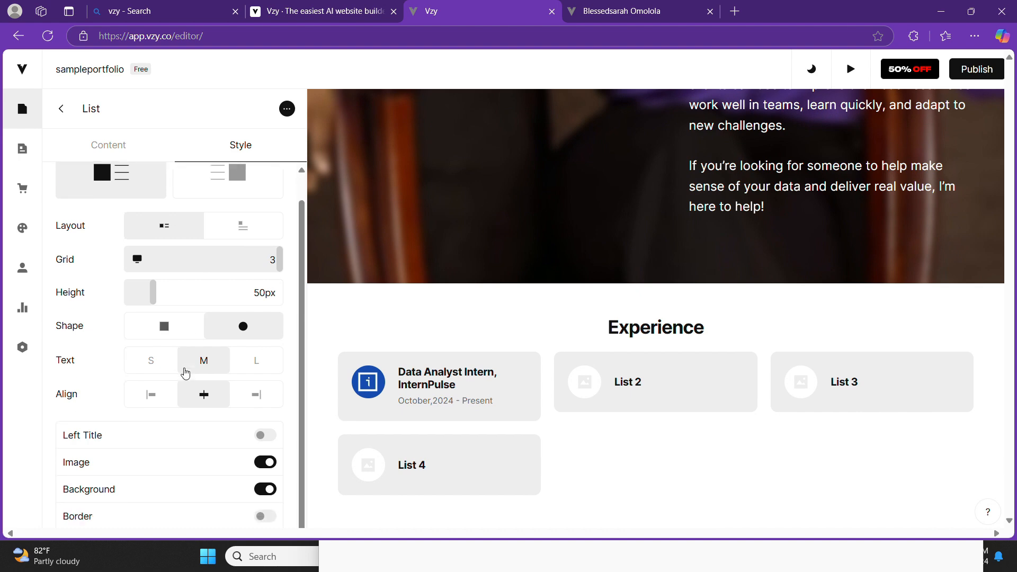
scroll(185, 373, "down", 2)
scroll(175, 276, "up", 2)
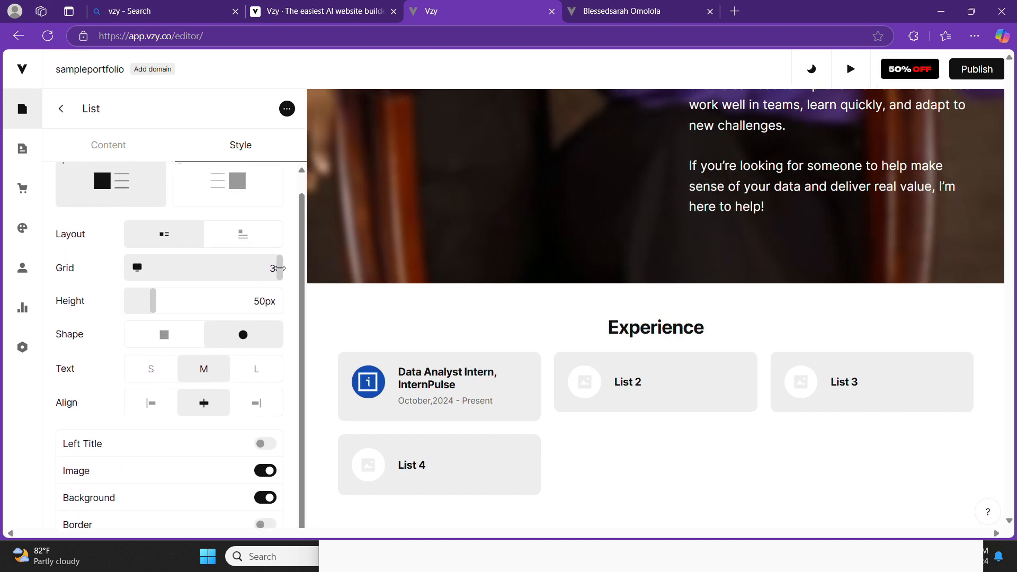
left_click_drag(279, 268, 234, 273)
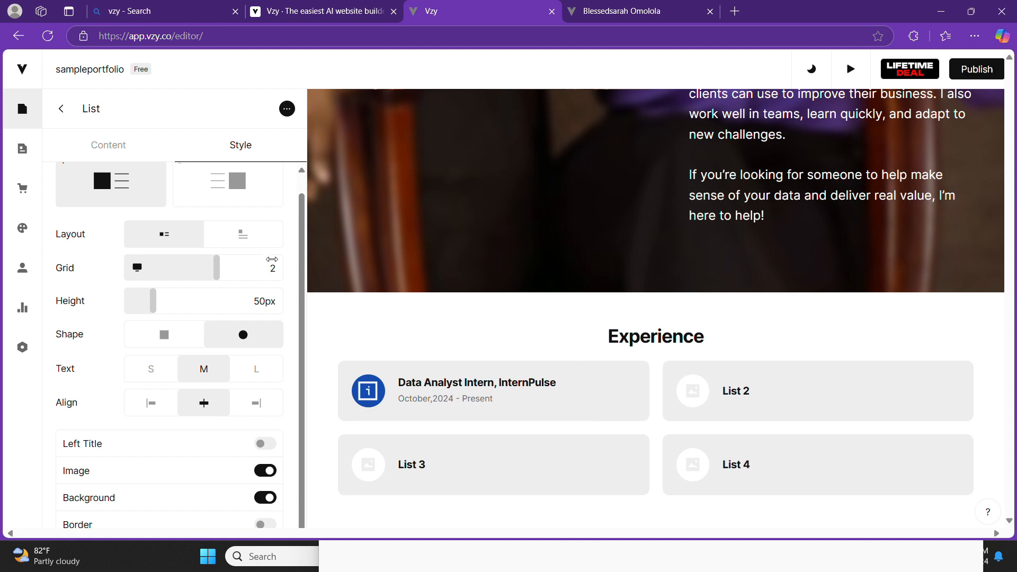
left_click_drag(271, 259, 293, 265)
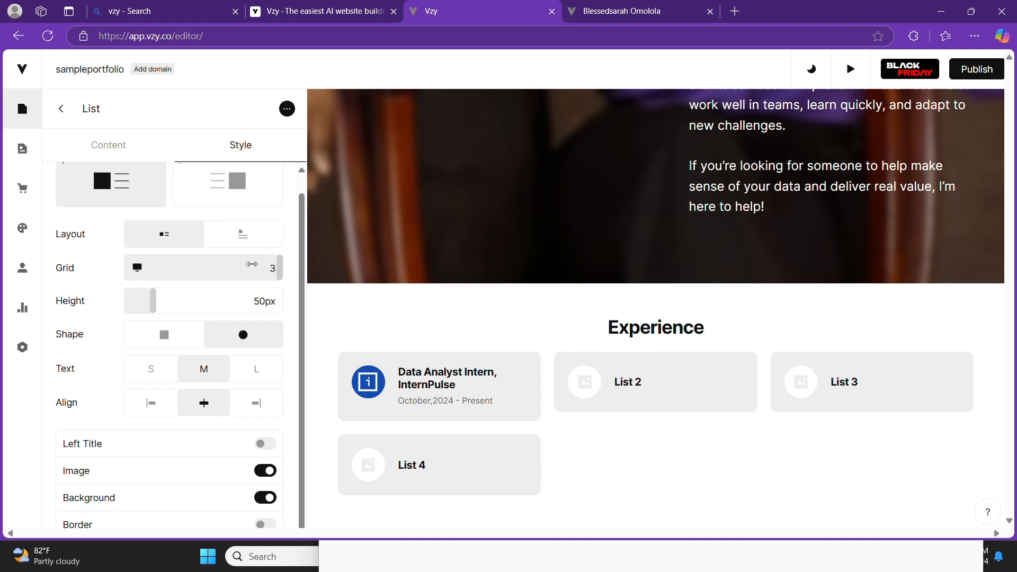
left_click(671, 18)
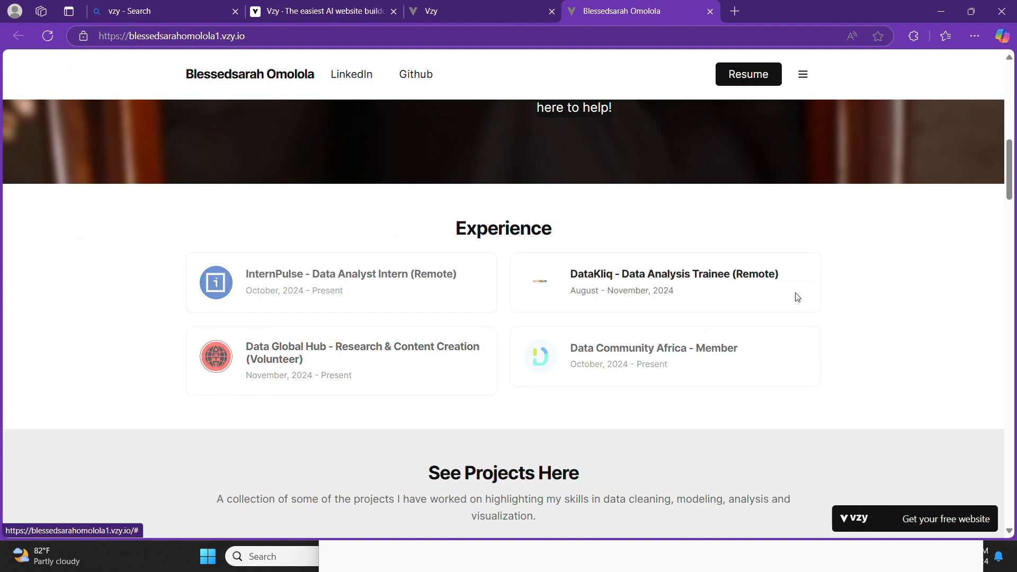
Review the "See Projects Here" section on the finished portfolio, including its project cards and View buttons.
left_click(411, 15)
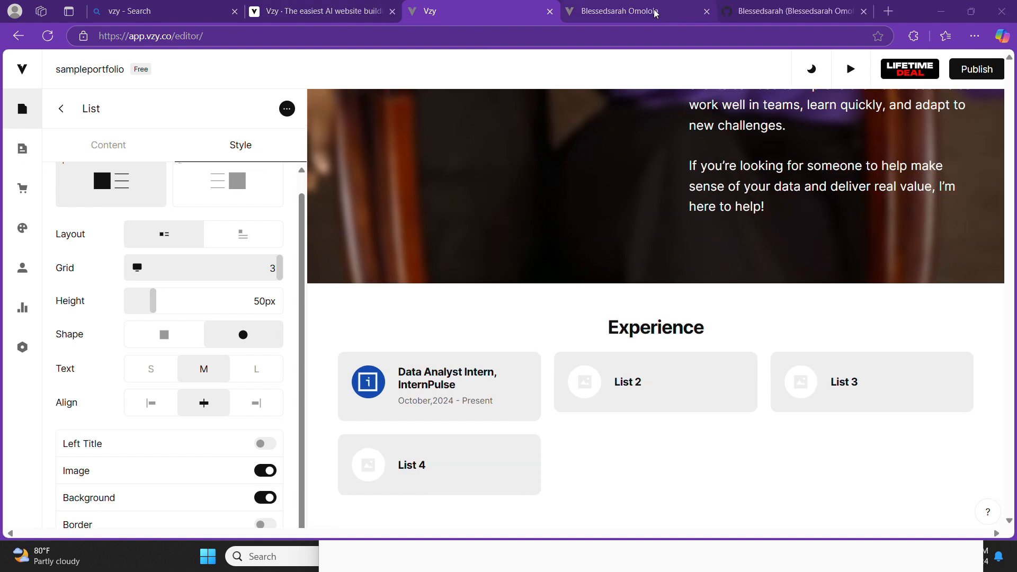
left_click(655, 13)
scroll(652, 349, "down", 5)
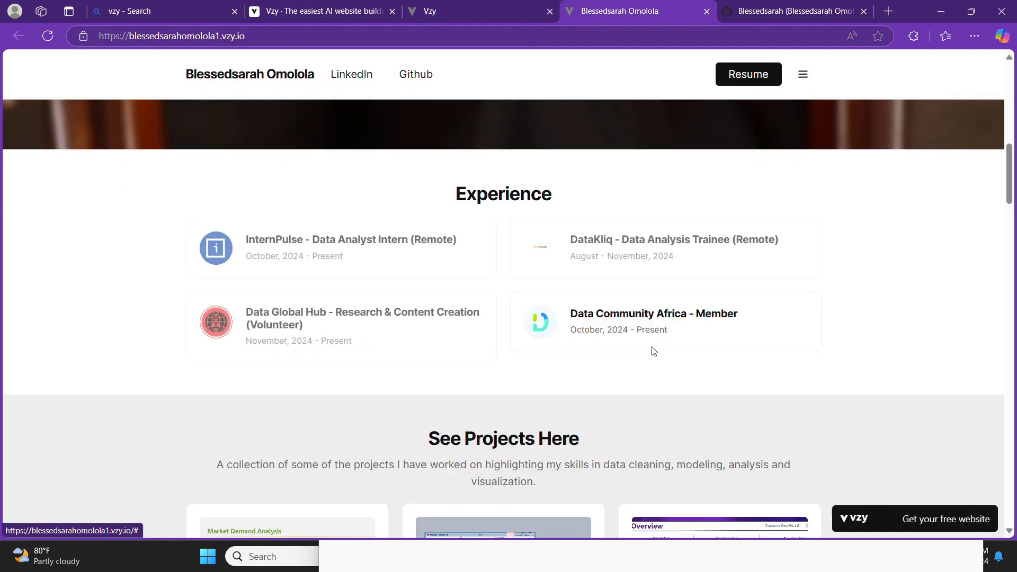
scroll(652, 350, "down", 4)
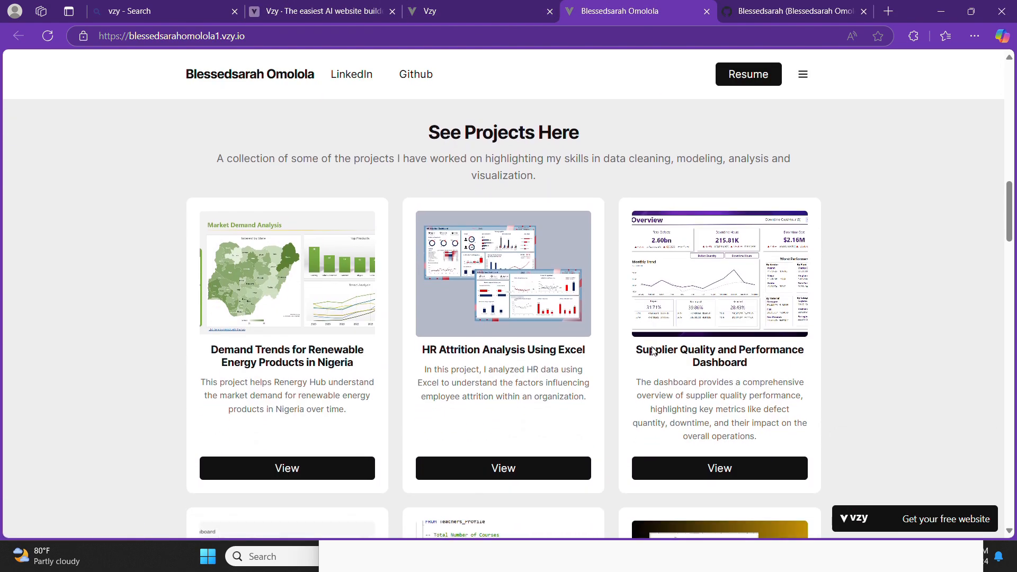
scroll(652, 349, "down", 4)
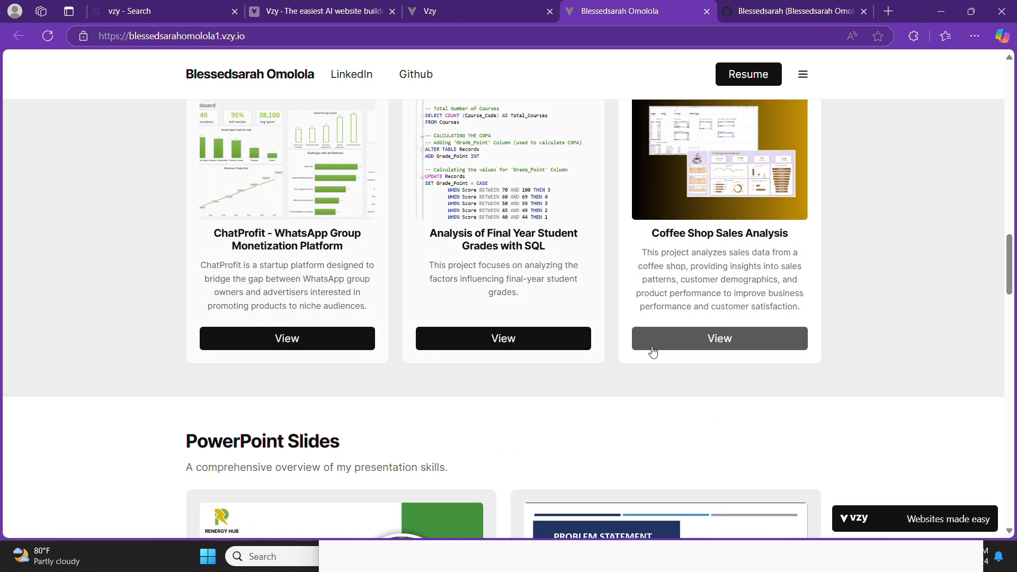
scroll(652, 350, "up", 8)
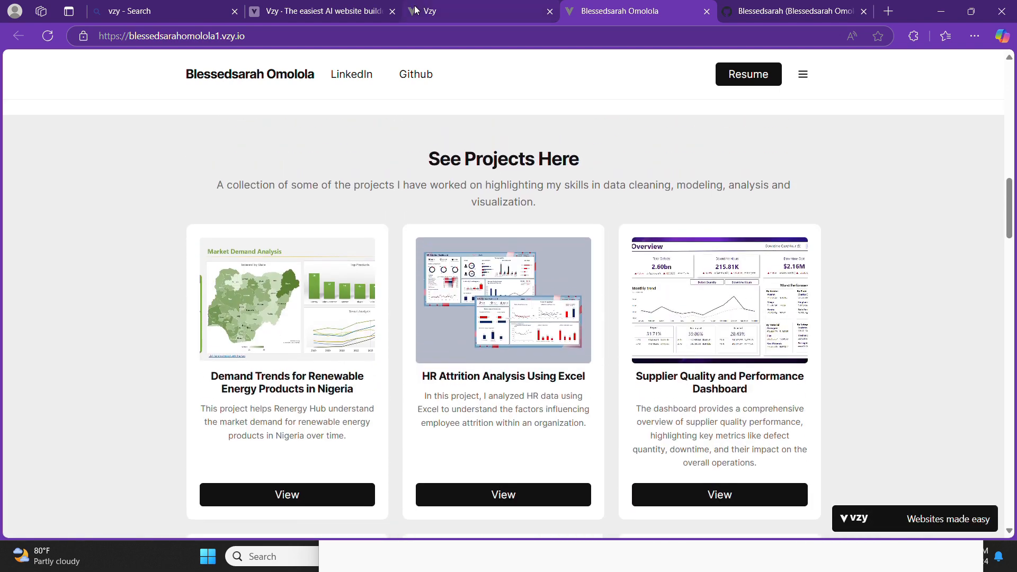
Add a Cards section below the Experience list in the sample portfolio, checking the finished portfolio's project cards for reference.
left_click(415, 10)
scroll(572, 376, "down", 1)
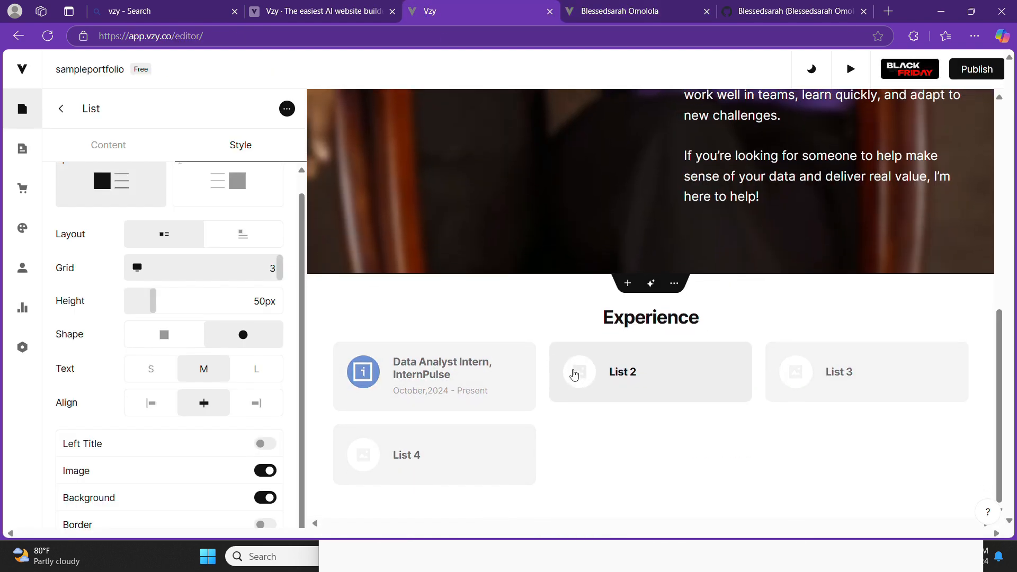
left_click(628, 284)
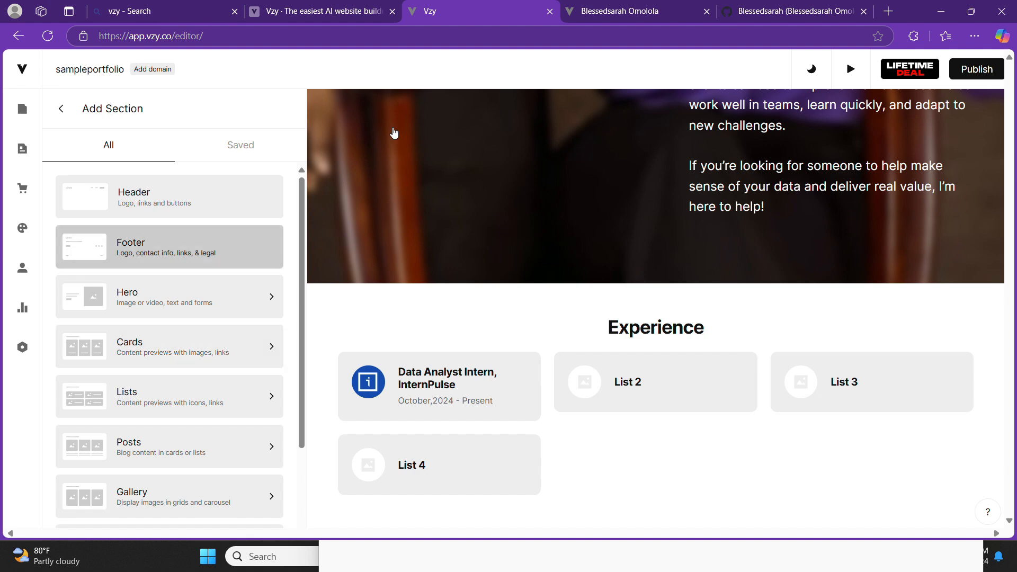
left_click(637, 7)
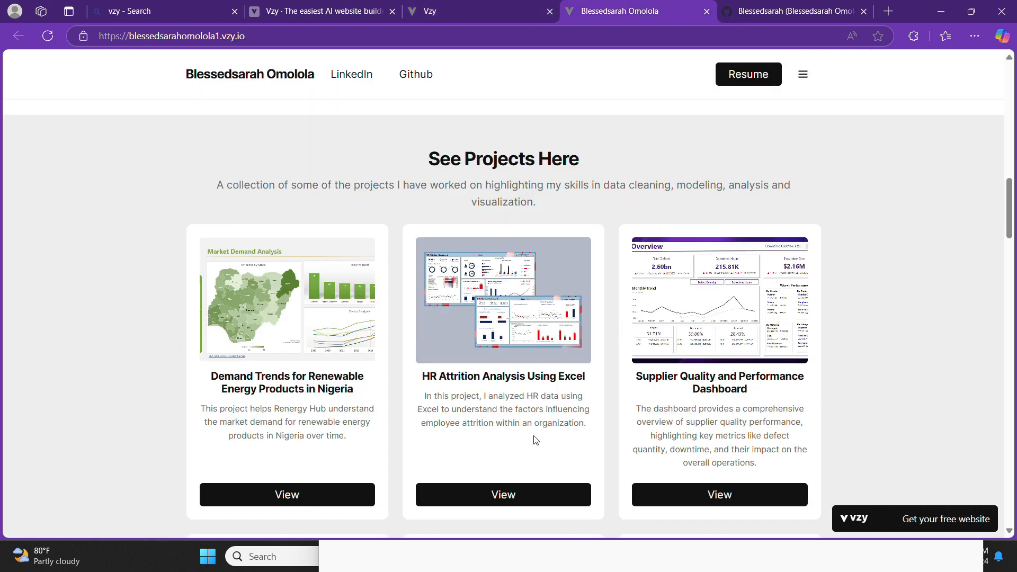
scroll(535, 439, "down", 4)
scroll(535, 440, "up", 3)
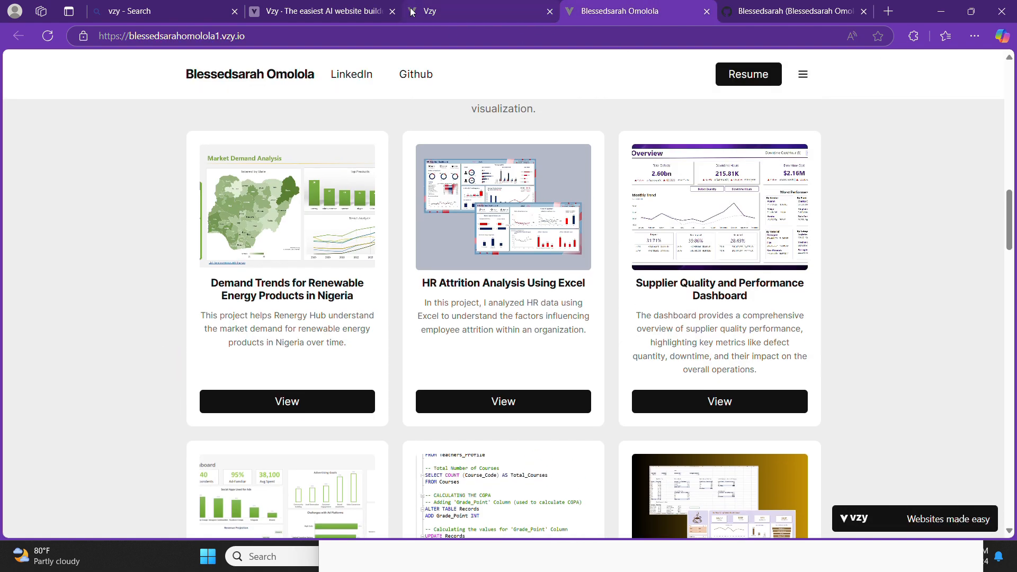
left_click(411, 12)
left_click(185, 352)
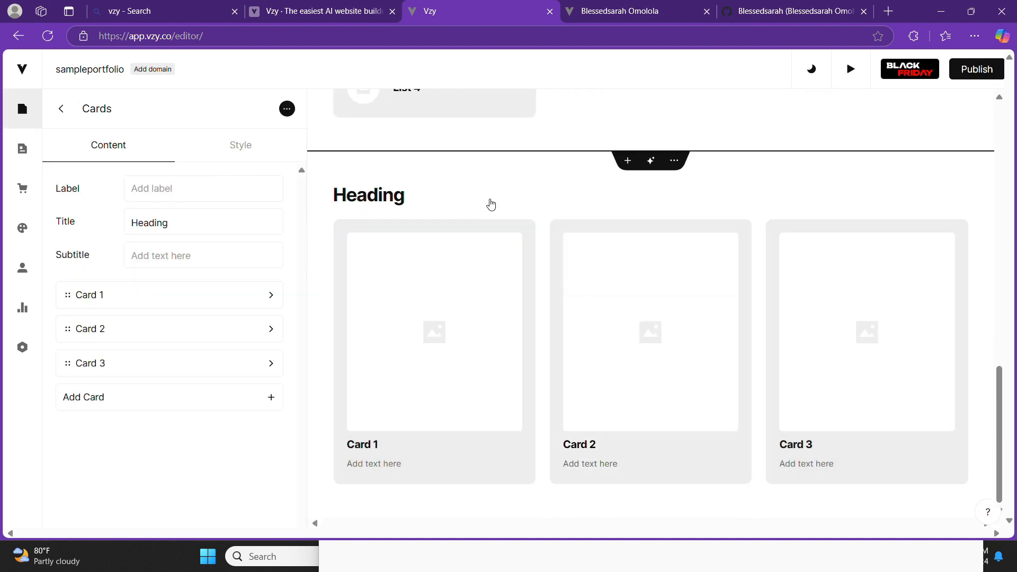
Open Card 1 for editing, and open the HR-Attrition-Analysis-Using-Excel repository from the GitHub profile.
left_click(252, 297)
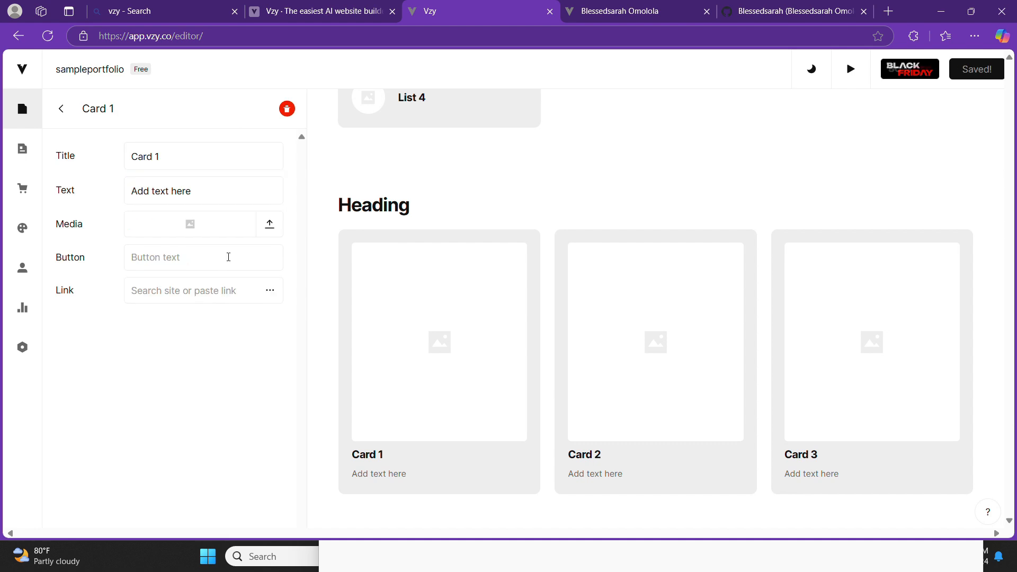
left_click(762, 15)
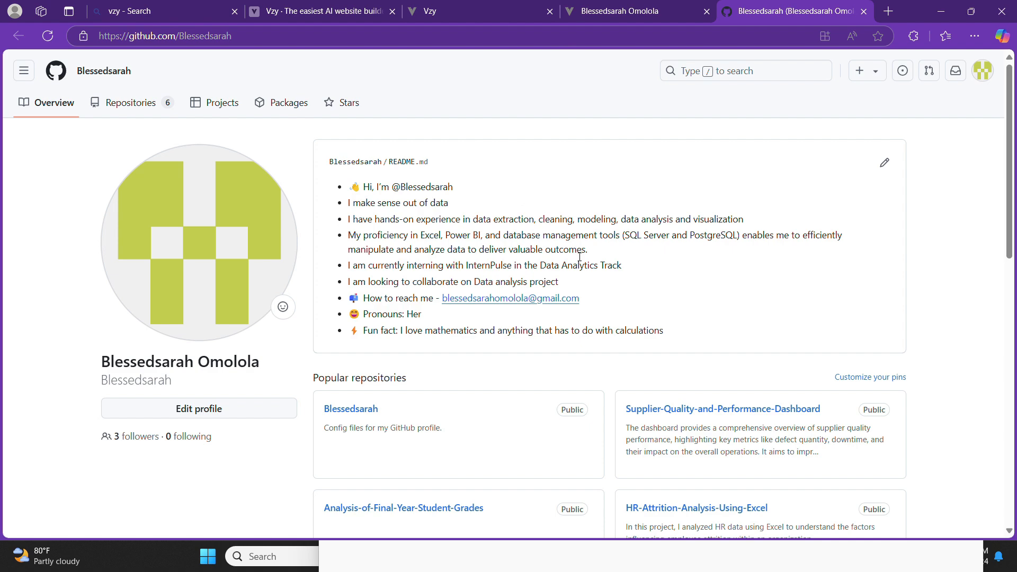
scroll(579, 256, "down", 3)
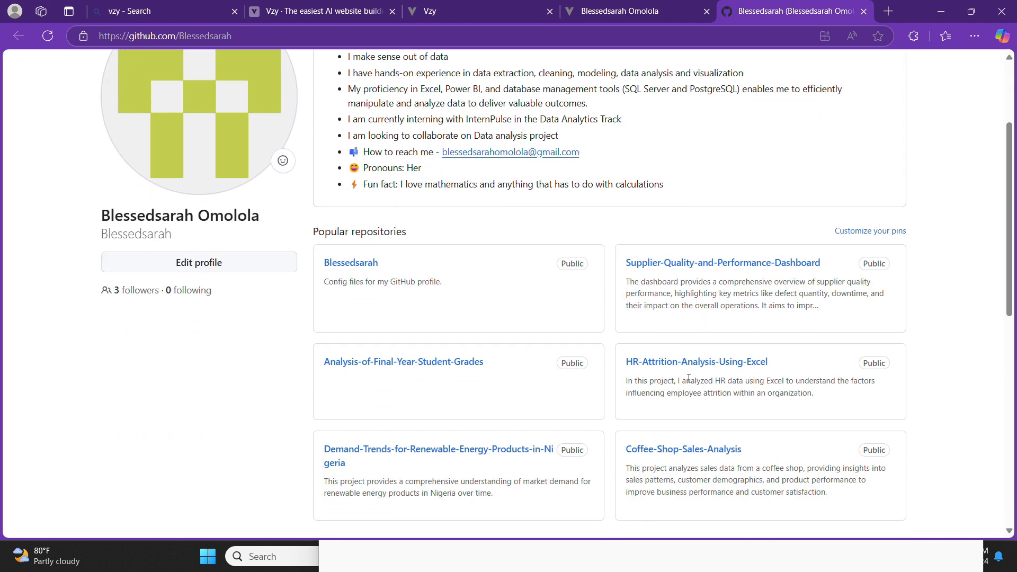
left_click(694, 371)
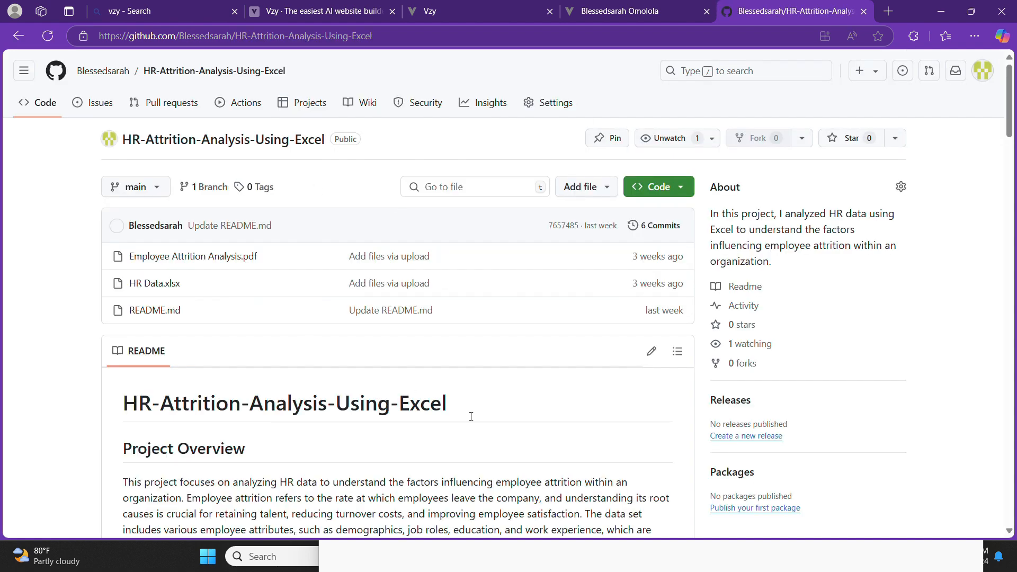
Copy the repository's README heading and set it as Card 1's title, "HR-Attrition-Analysis-Using-Excel".
left_click_drag(456, 401, 123, 404)
key("ctrl+c")
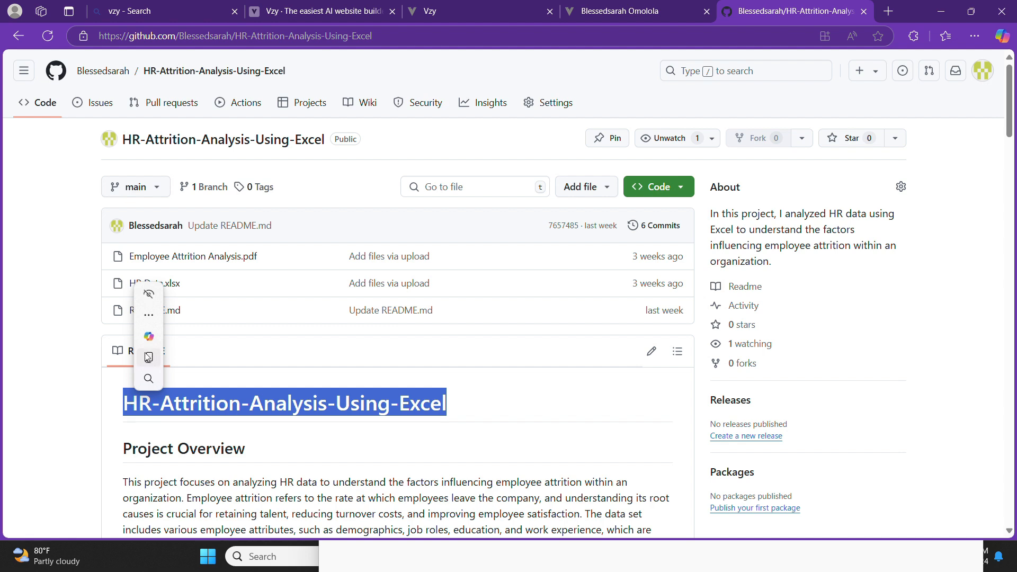
left_click(148, 358)
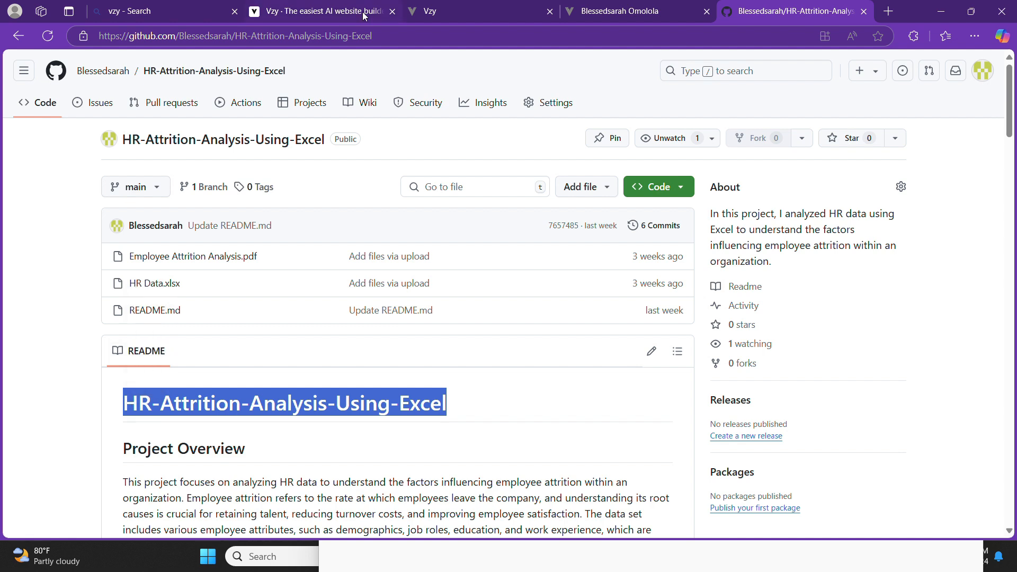
left_click(412, 11)
left_click(180, 157)
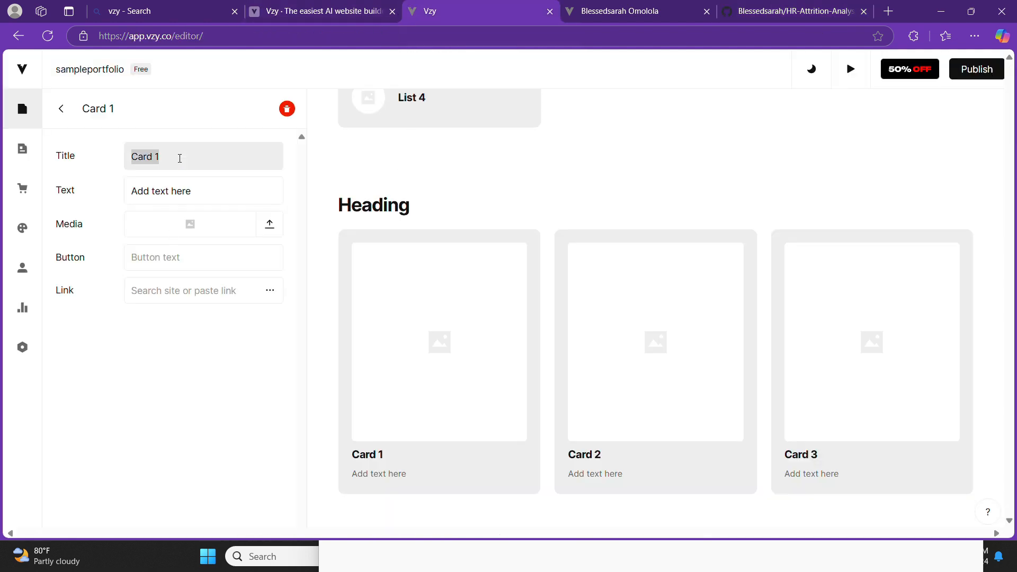
key("ctrl+v")
Replace the HR attrition card's placeholder text with the repository's About description, checking the matching card on the finished portfolio for reference.
left_click(188, 205)
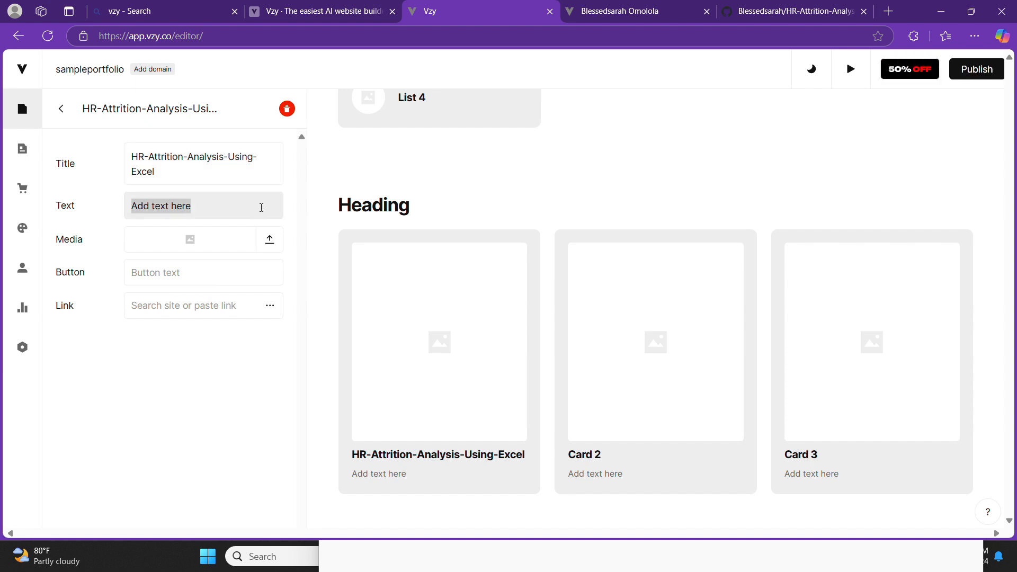
mouse_move(650, 6)
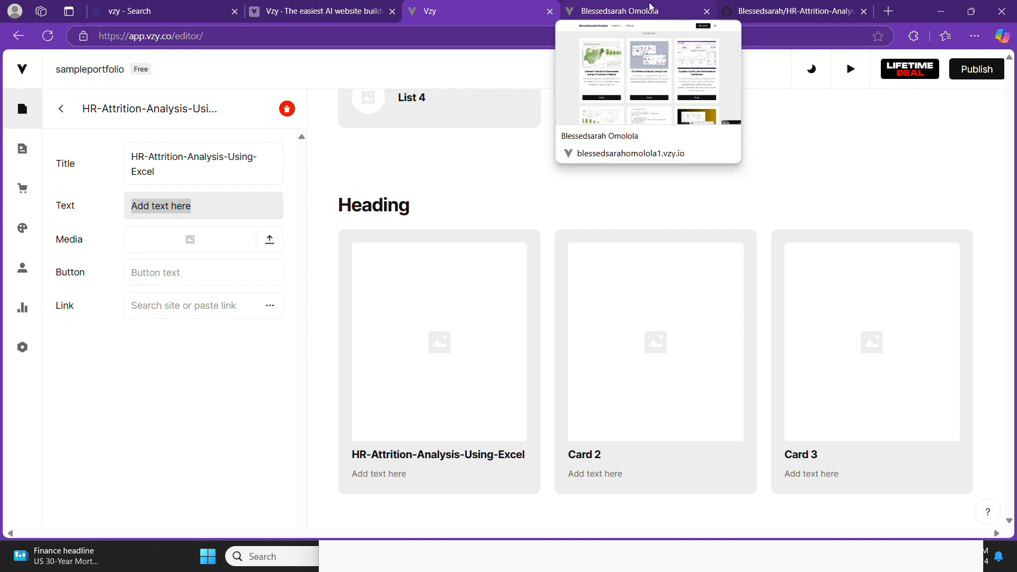
left_click(651, 6)
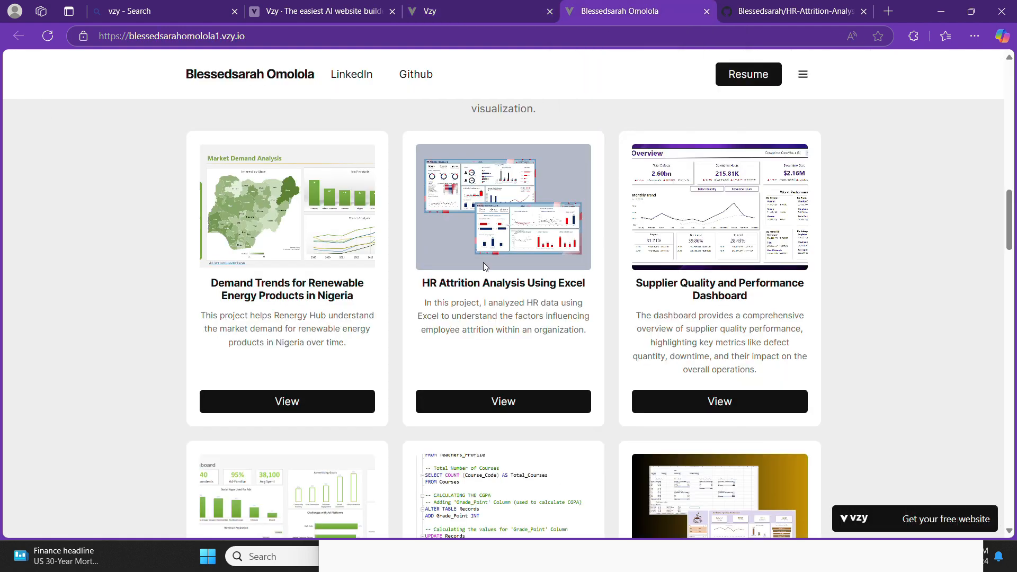
scroll(613, 357, "down", 2)
scroll(613, 358, "up", 2)
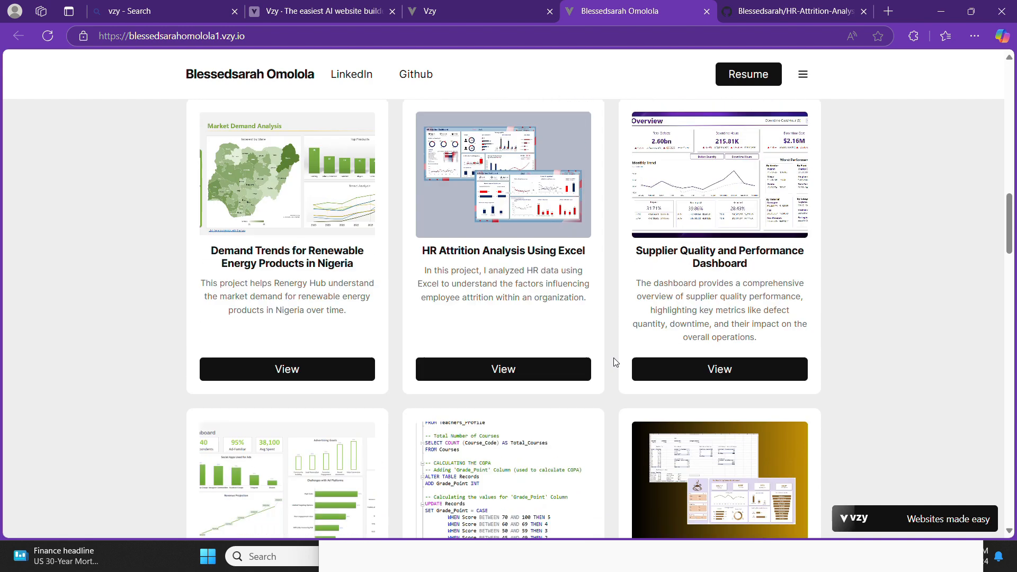
left_click(411, 7)
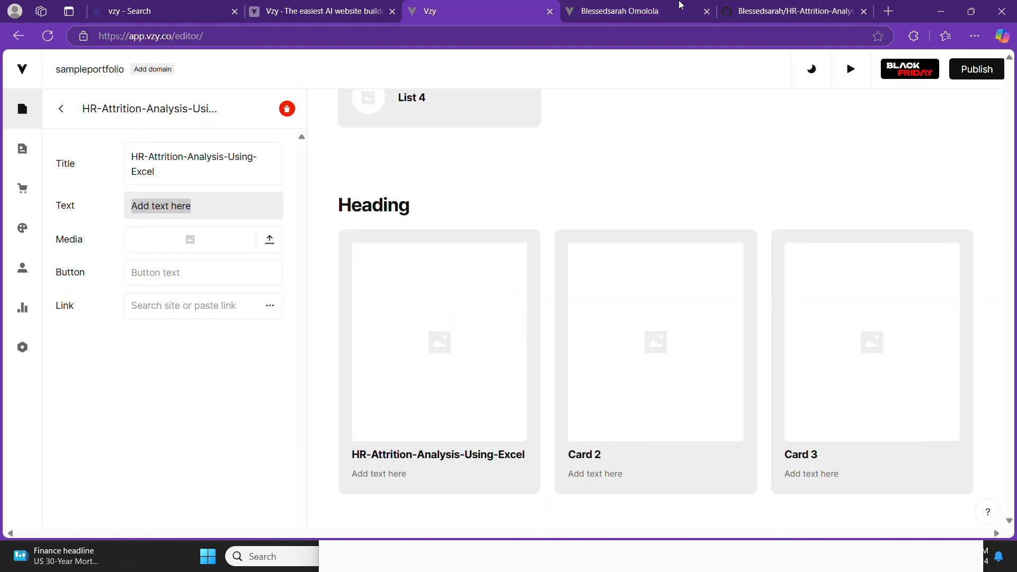
left_click(783, 13)
left_click(774, 261)
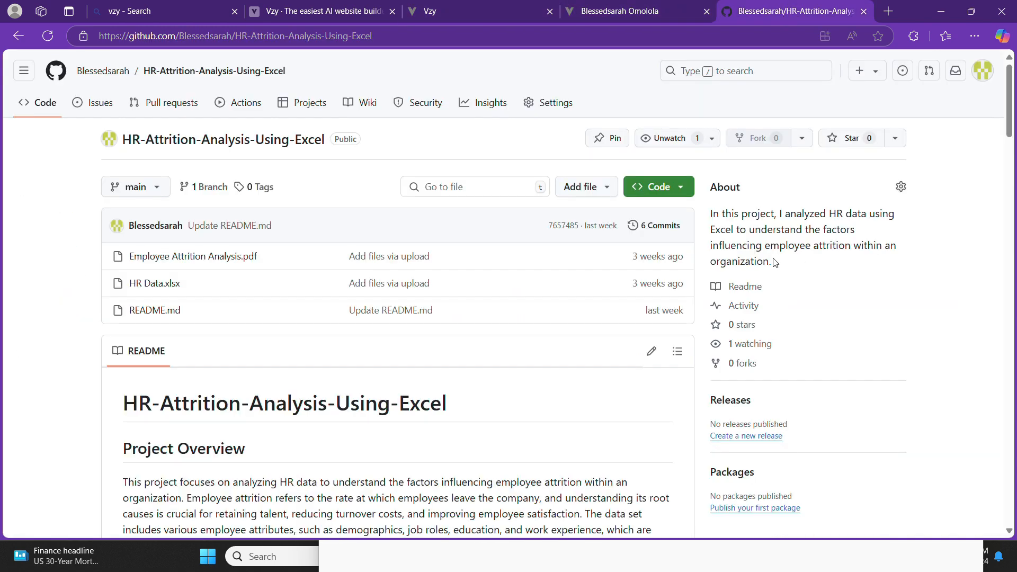
left_click_drag(771, 261, 711, 213)
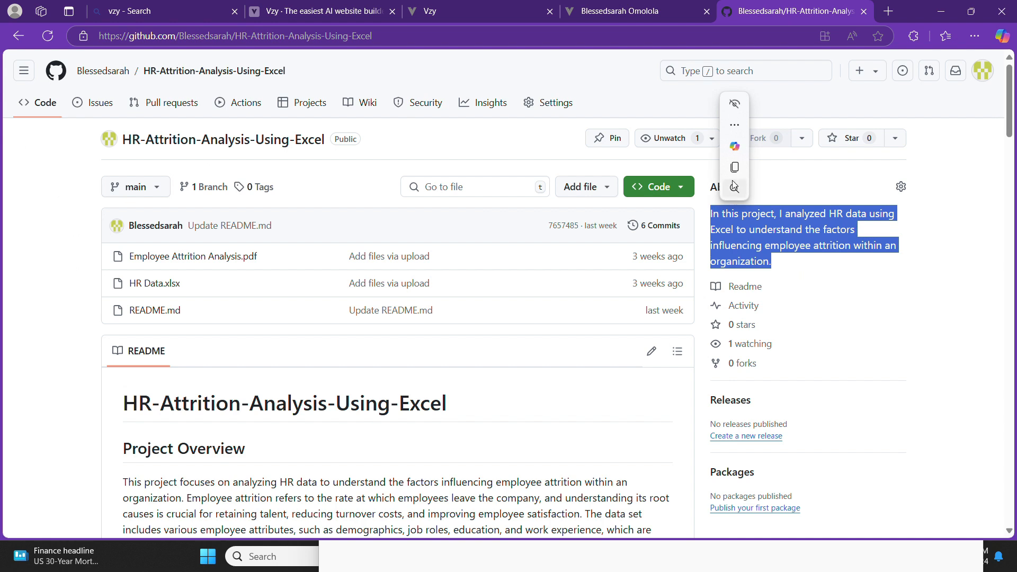
left_click(736, 168)
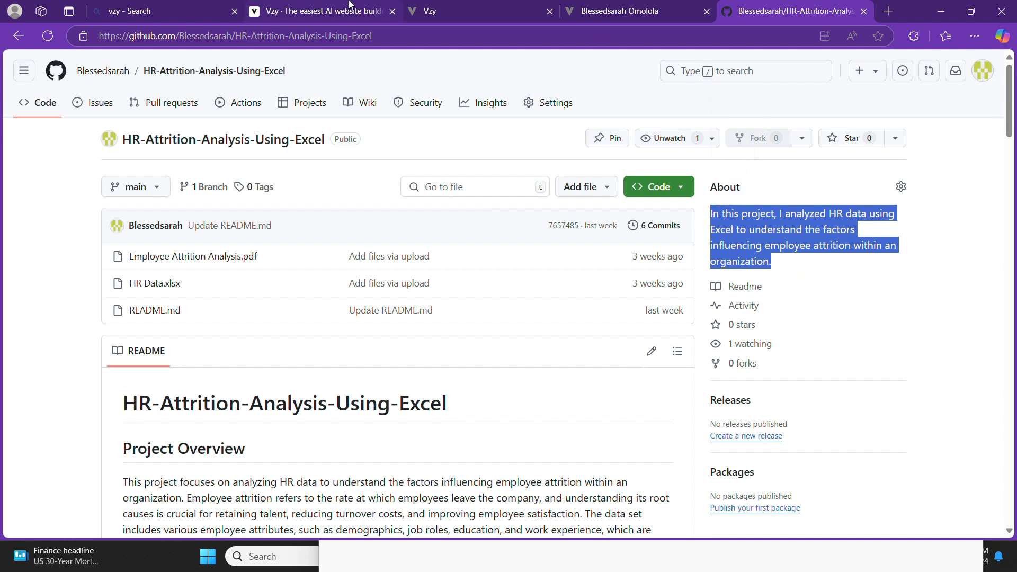
left_click(407, 11)
key("ctrl+v")
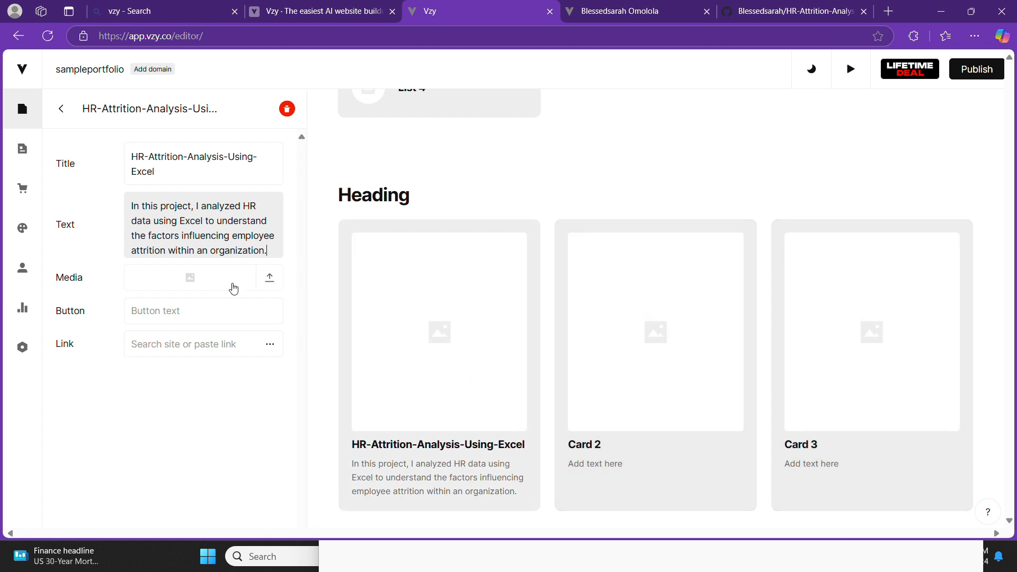
Upload the Adidas Sales Report dashboard image from the Pictures folder as the HR attrition card's media, and return to the card's settings.
left_click(264, 277)
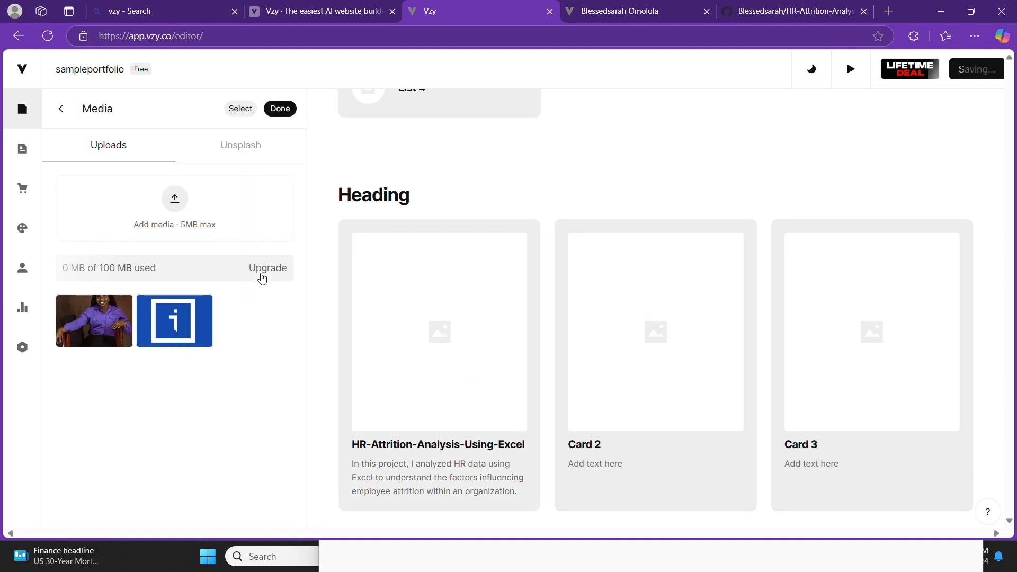
left_click(175, 201)
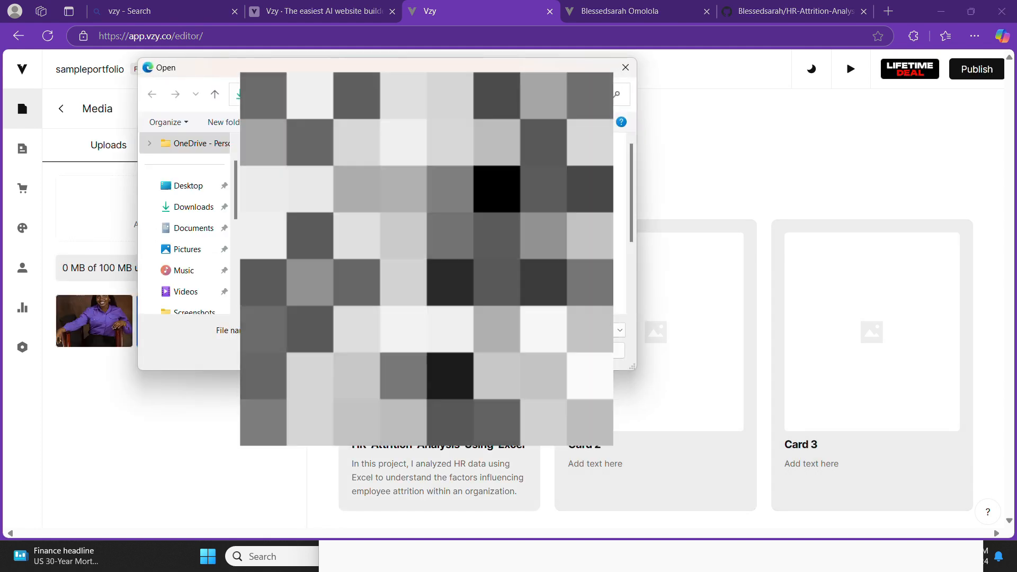
left_click(198, 255)
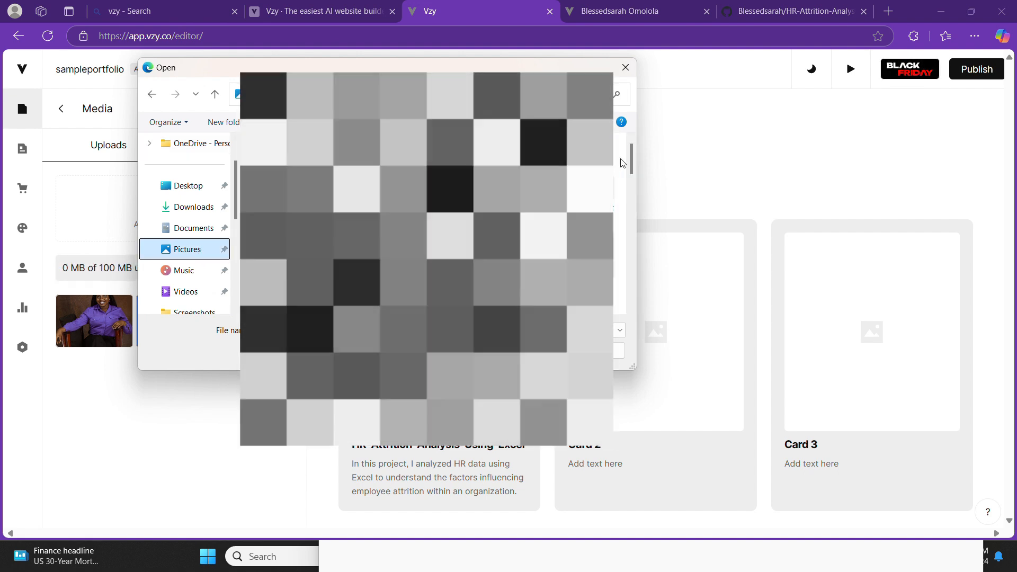
scroll(427, 223, "down", 5)
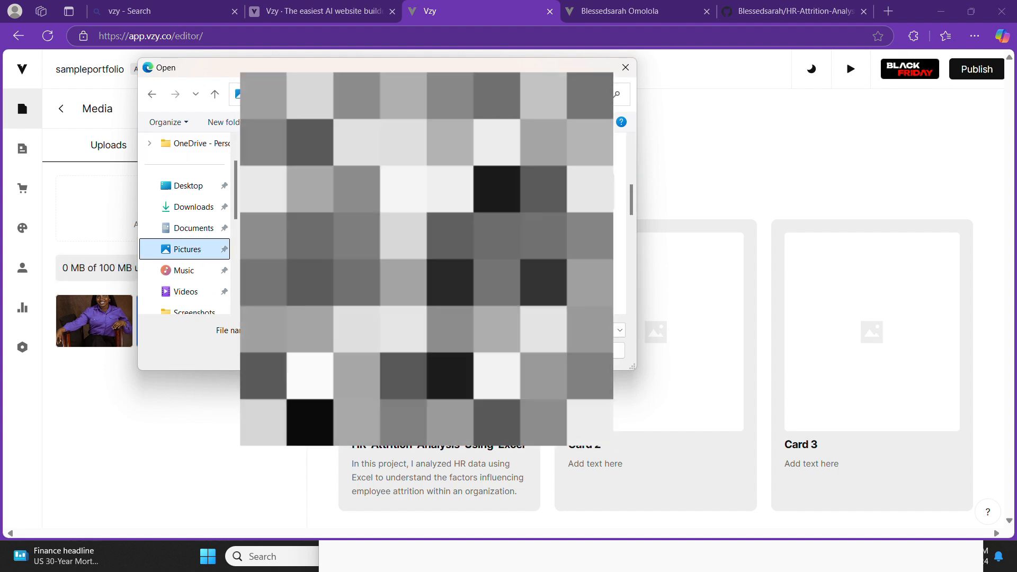
scroll(426, 222, "up", 5)
double_click(355, 264)
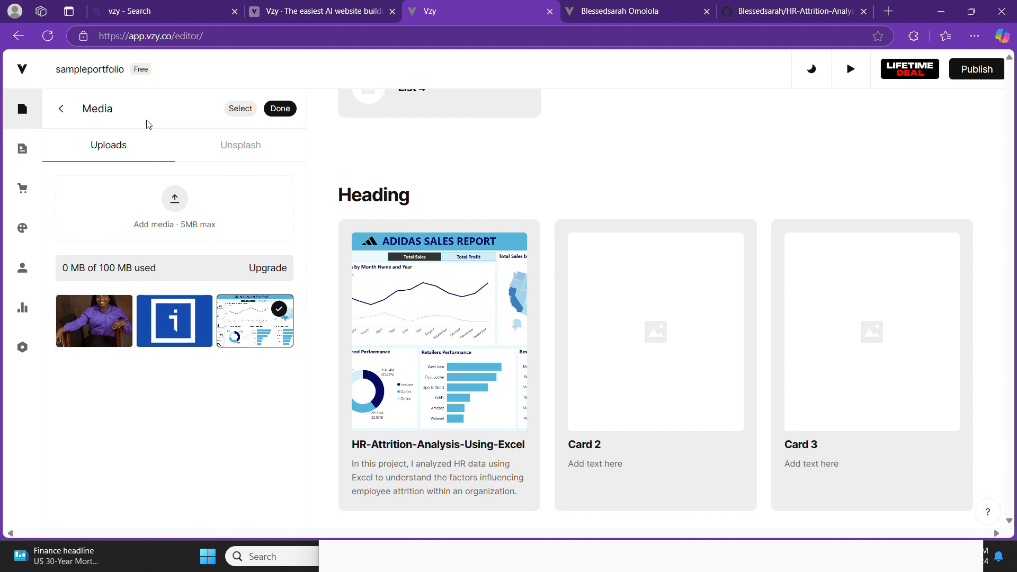
left_click(61, 111)
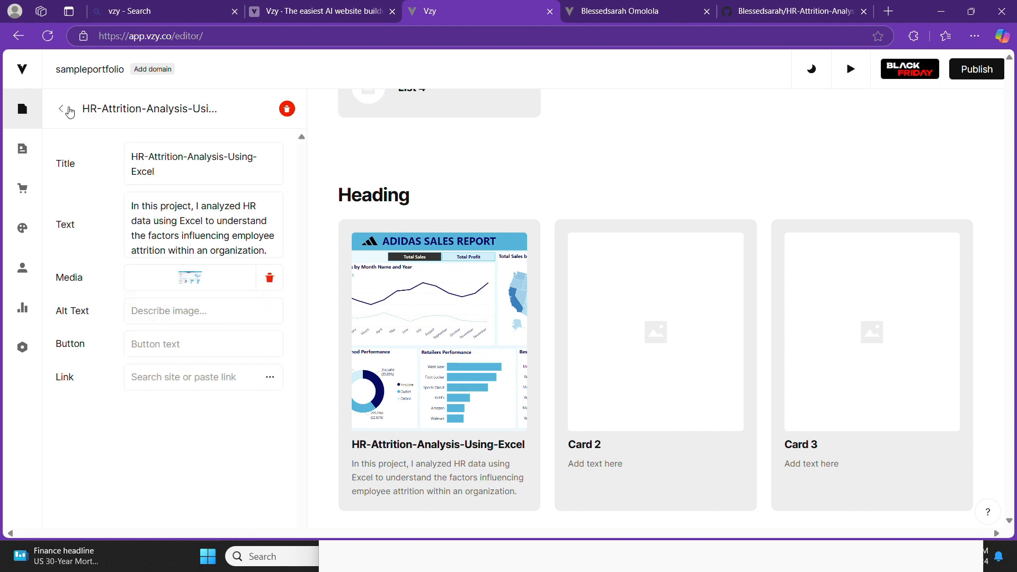
Open the Demand Trends for Renewable Energy Products in Nigeria project from the finished portfolio's card and look through its GitHub page.
left_click(650, 10)
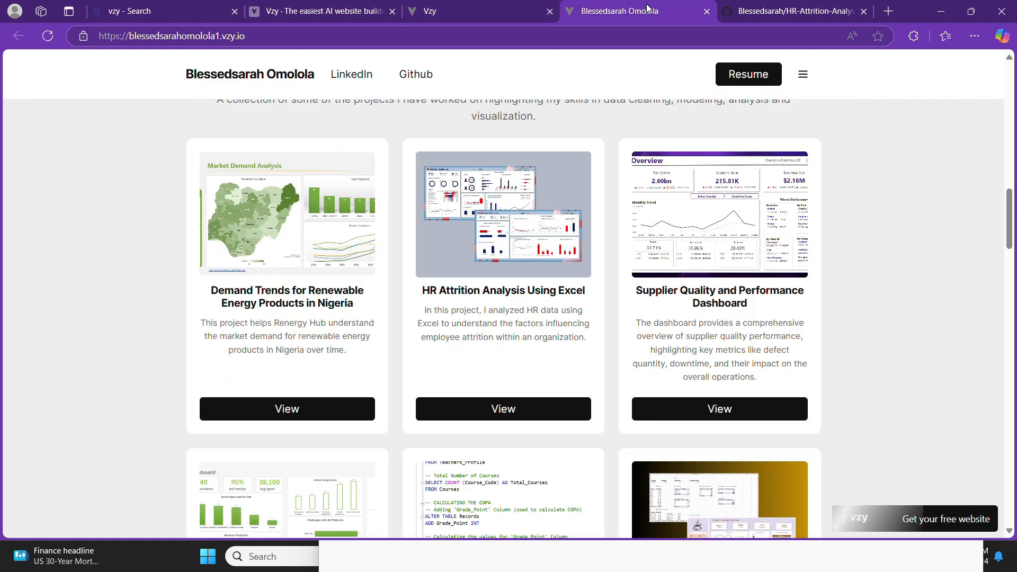
left_click(325, 411)
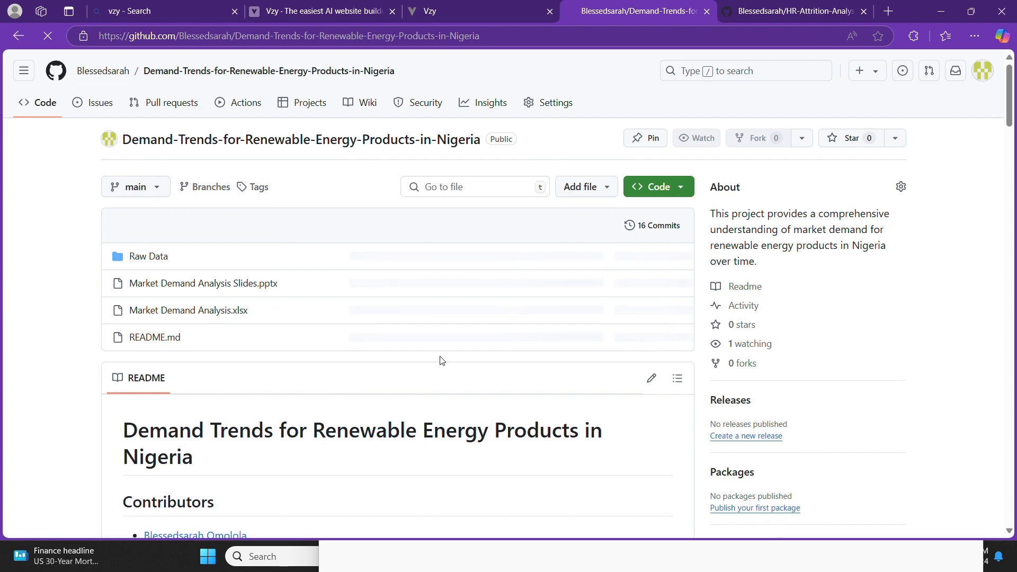
scroll(442, 361, "down", 9)
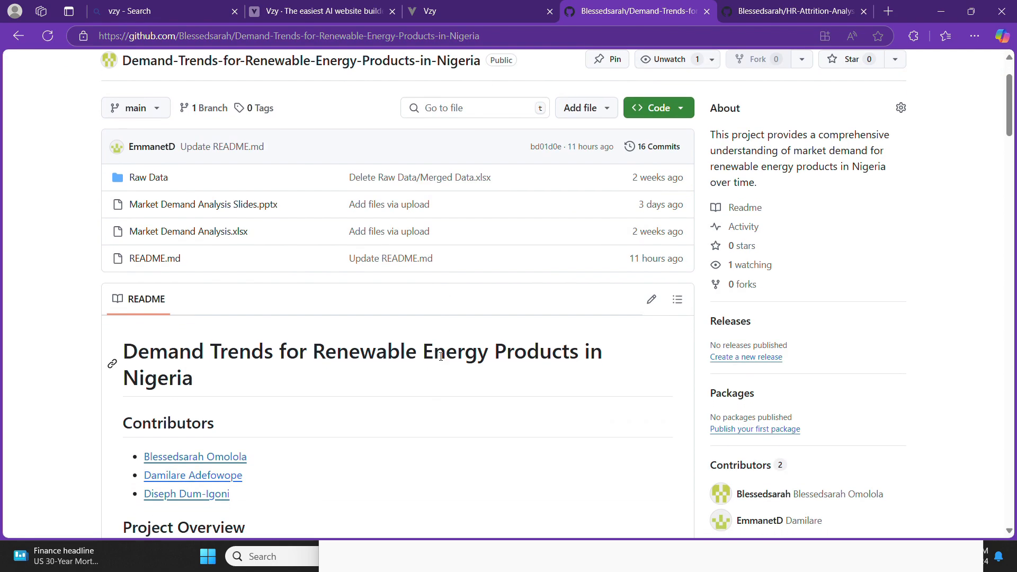
Look through the Demand Trends repository's README, including its Market Demand Analysis dashboard.
scroll(442, 361, "down", 4)
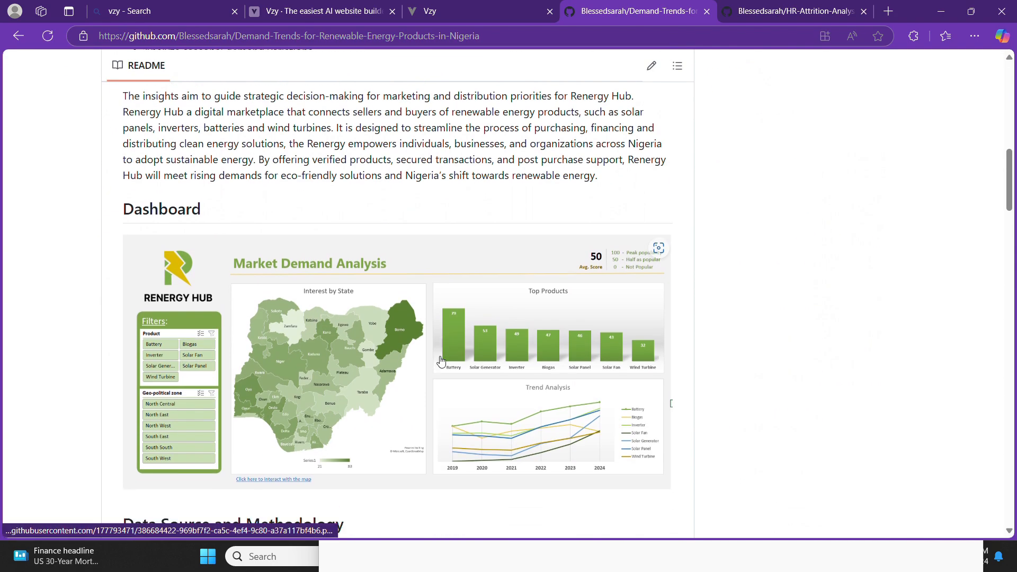
scroll(441, 359, "down", 8)
scroll(441, 358, "up", 17)
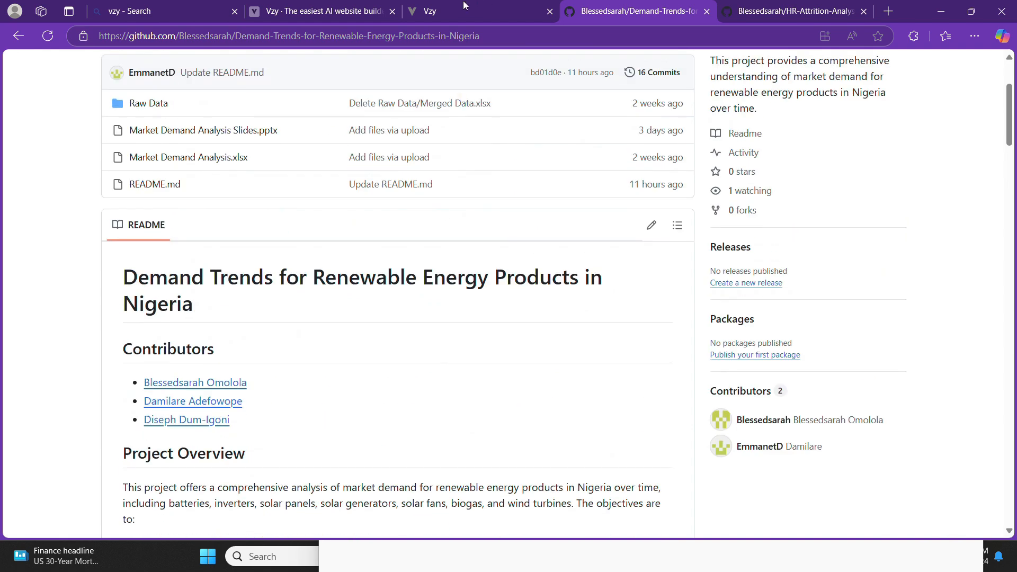
Return to the portfolio editor and add a button labelled "View" to the HR attrition card.
left_click(413, 11)
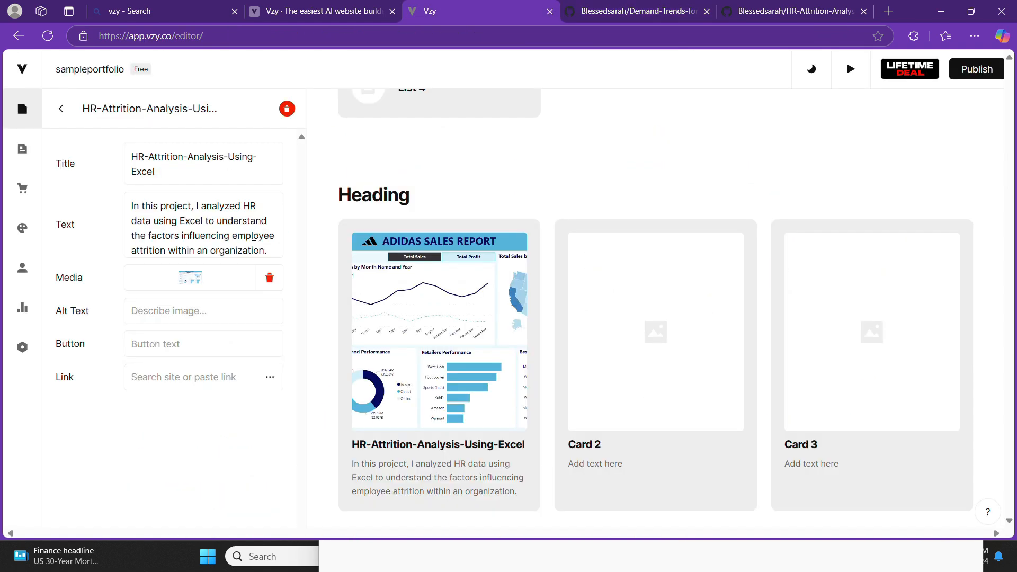
left_click(207, 350)
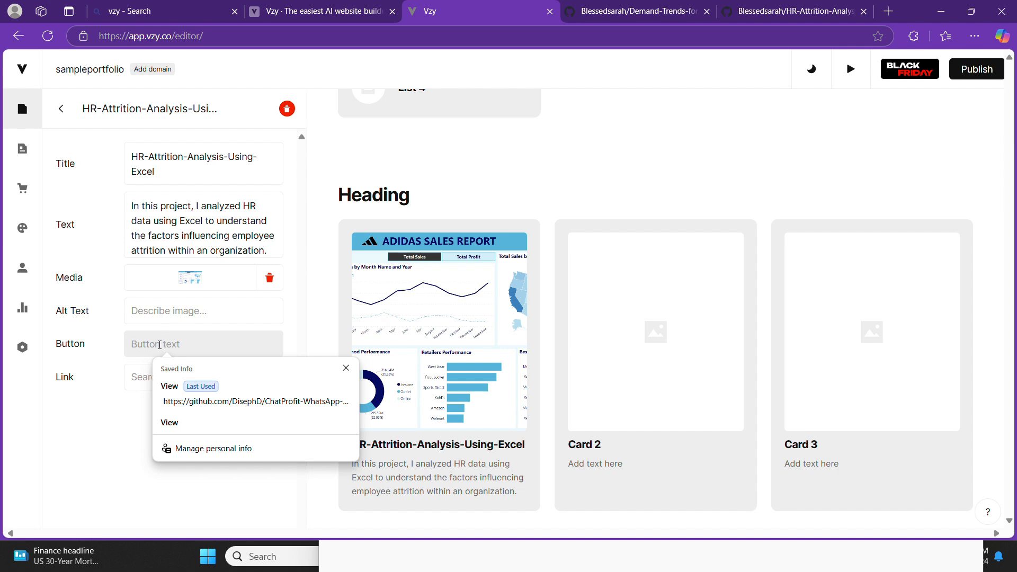
type("View")
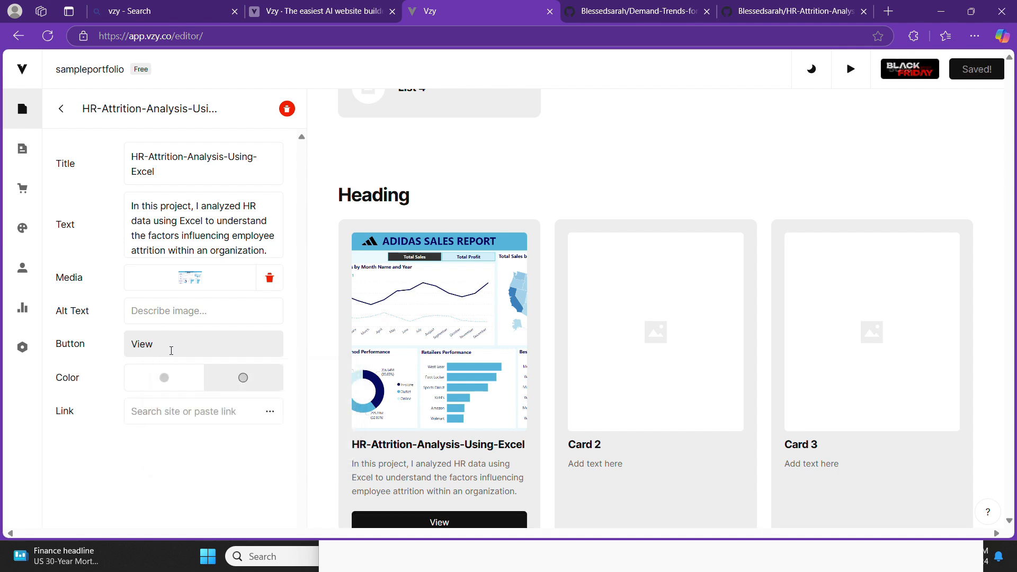
Try "View Project" as the HR attrition card's button label and shorten it back to "View".
type(" P")
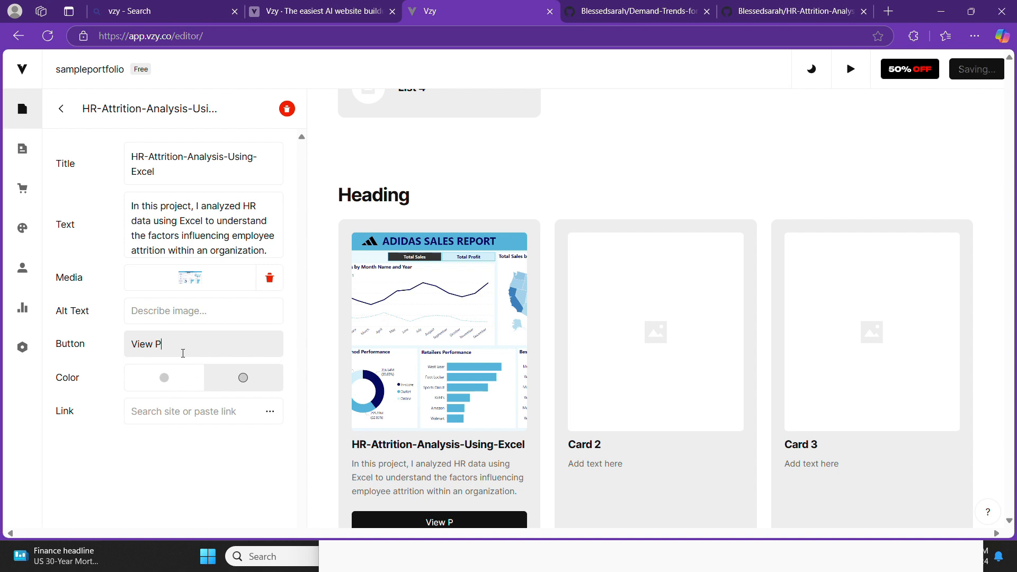
type("roject")
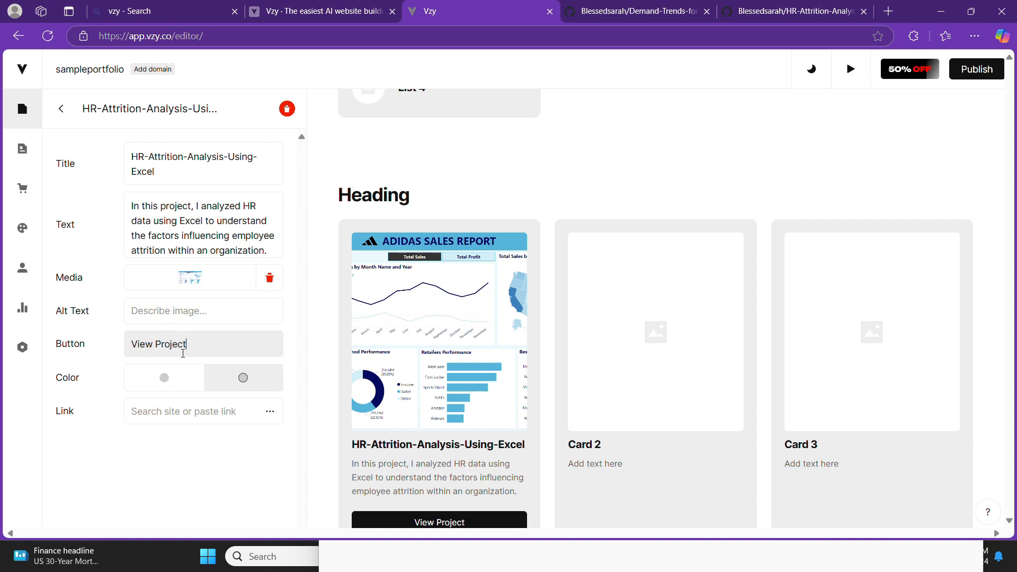
key("BackSpace")
key("BackSpace")
key("BackSpace")
key("BackSpace")
key("BackSpace")
key("BackSpace")
key("BackSpace")
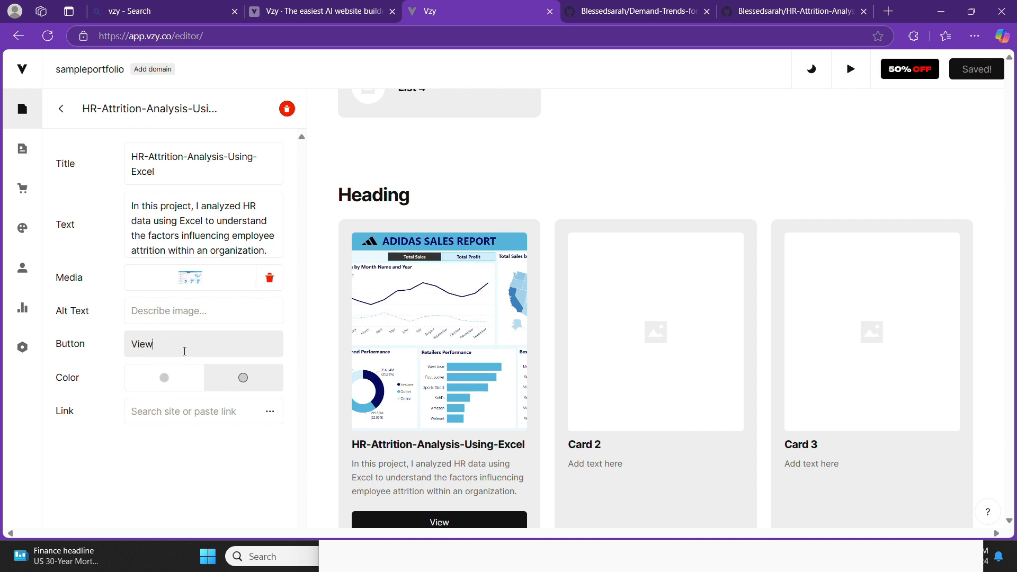
Try the other colour option for the card's View button and return to the original one.
scroll(360, 395, "down", 1)
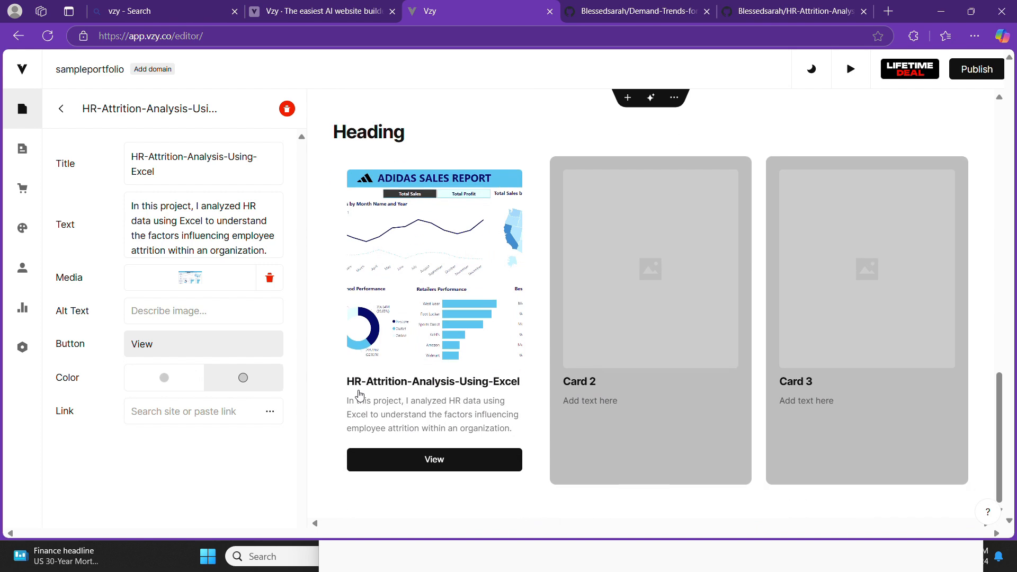
left_click(162, 379)
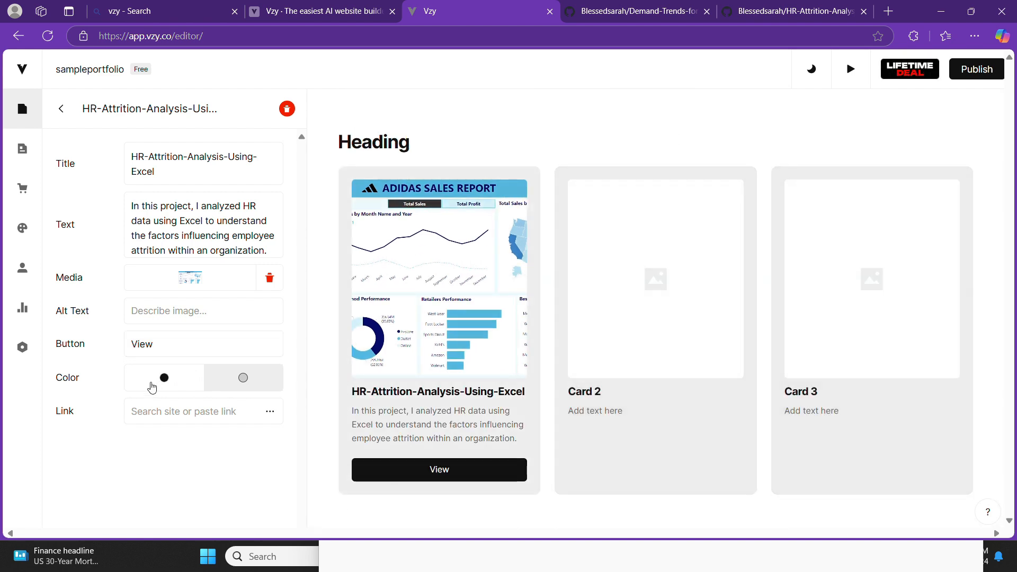
left_click(257, 380)
Link the card's View button to the HR-Attrition-Analysis-Using-Excel GitHub page's URL and make it open in a new tab.
left_click(180, 413)
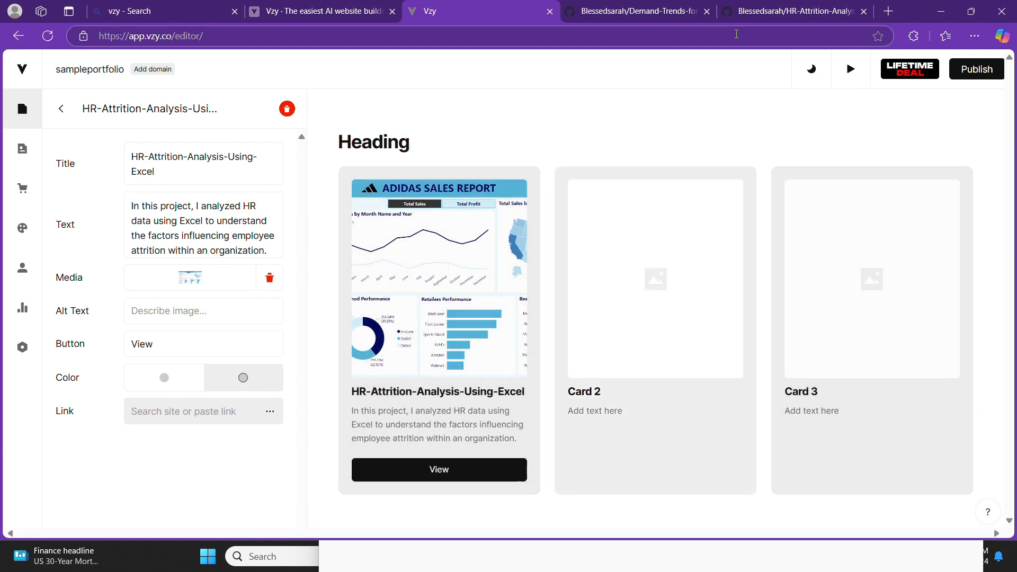
left_click(777, 10)
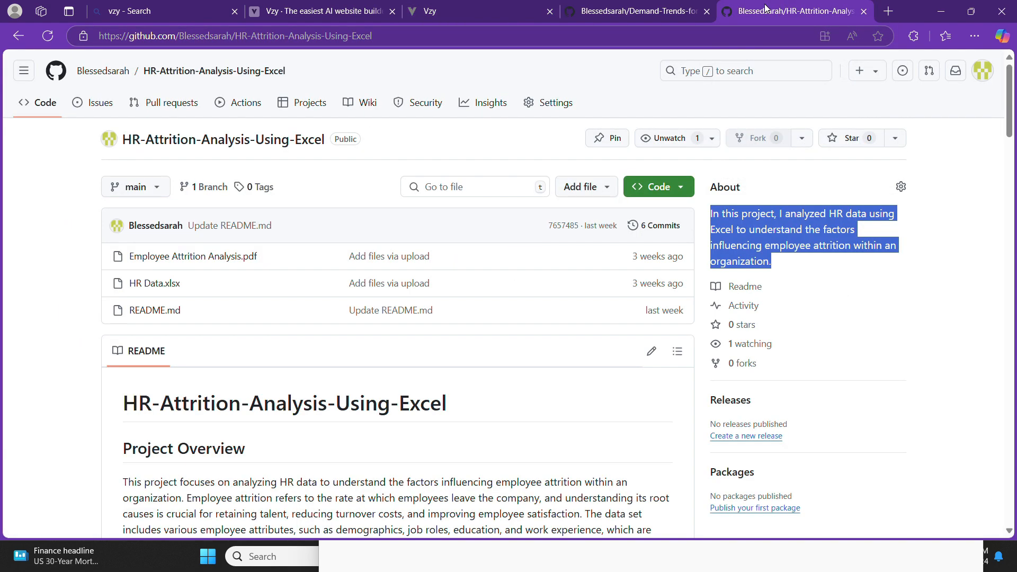
left_click(380, 43)
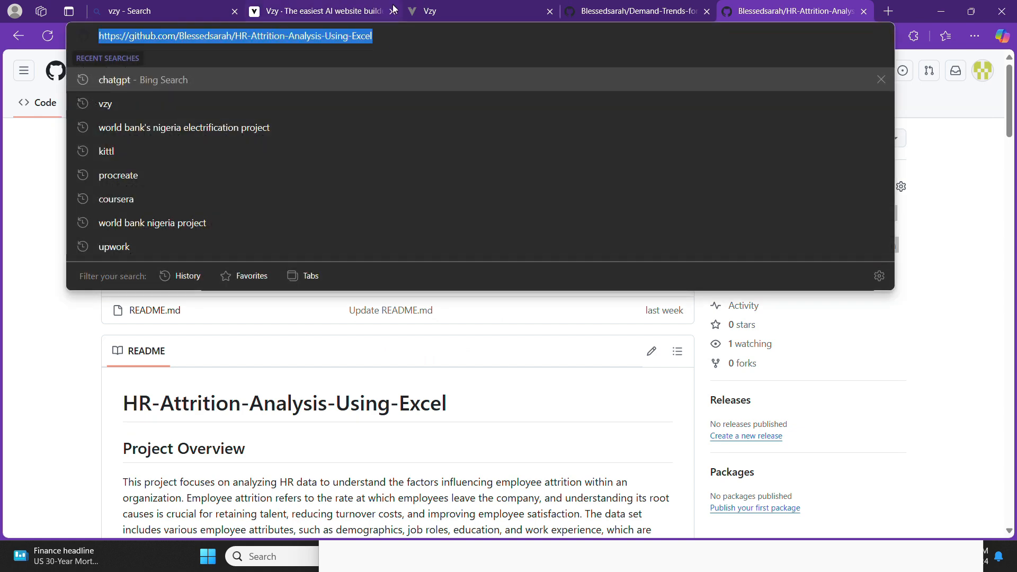
left_click(412, 9)
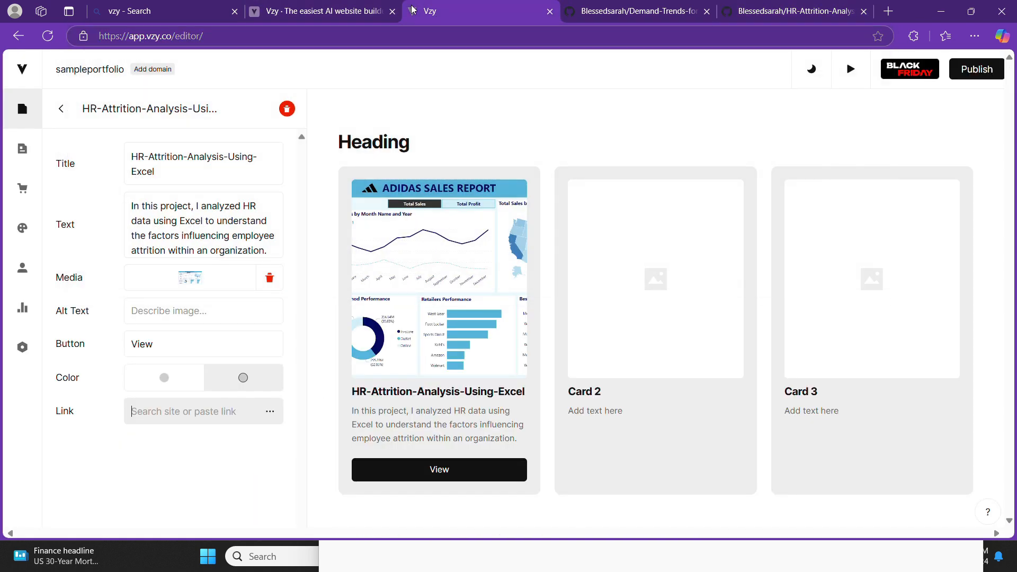
left_click(181, 415)
key("ctrl+v")
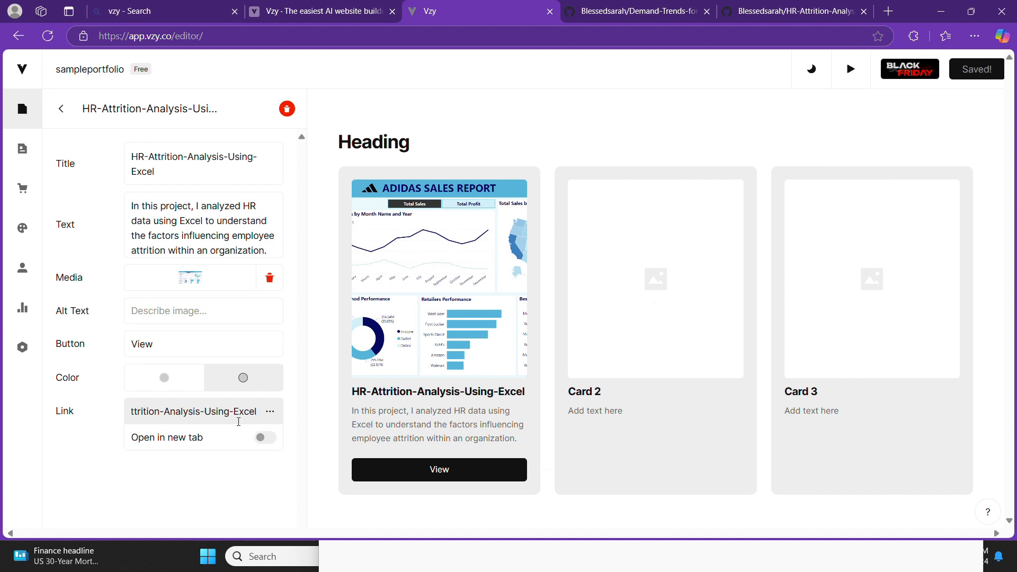
left_click(264, 438)
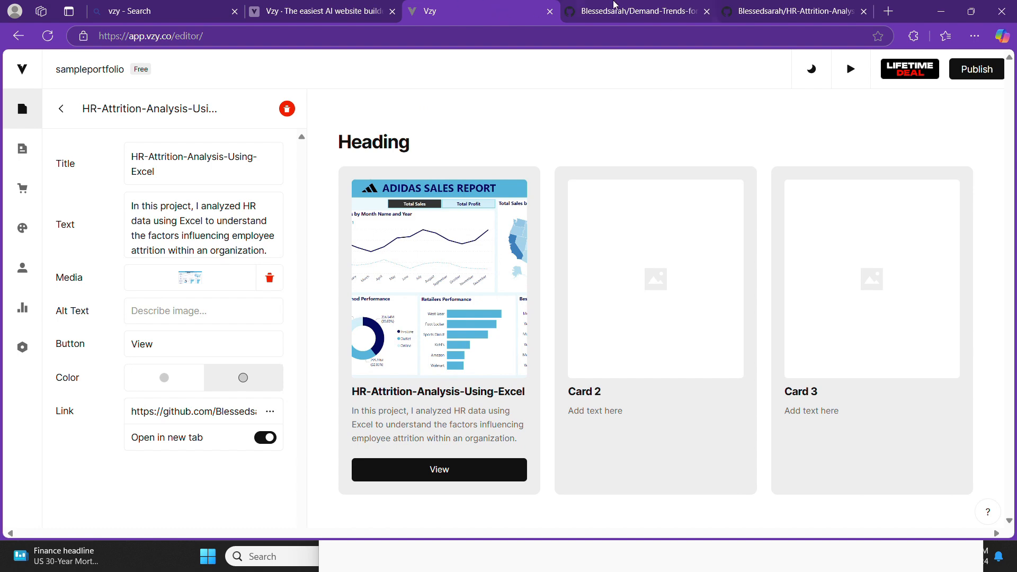
left_click(631, 5)
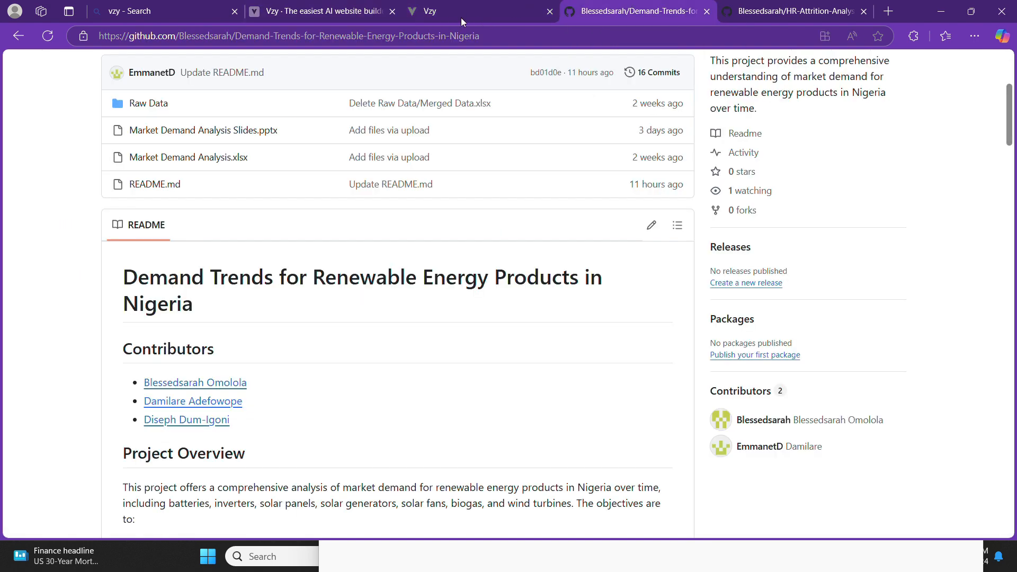
left_click(415, 12)
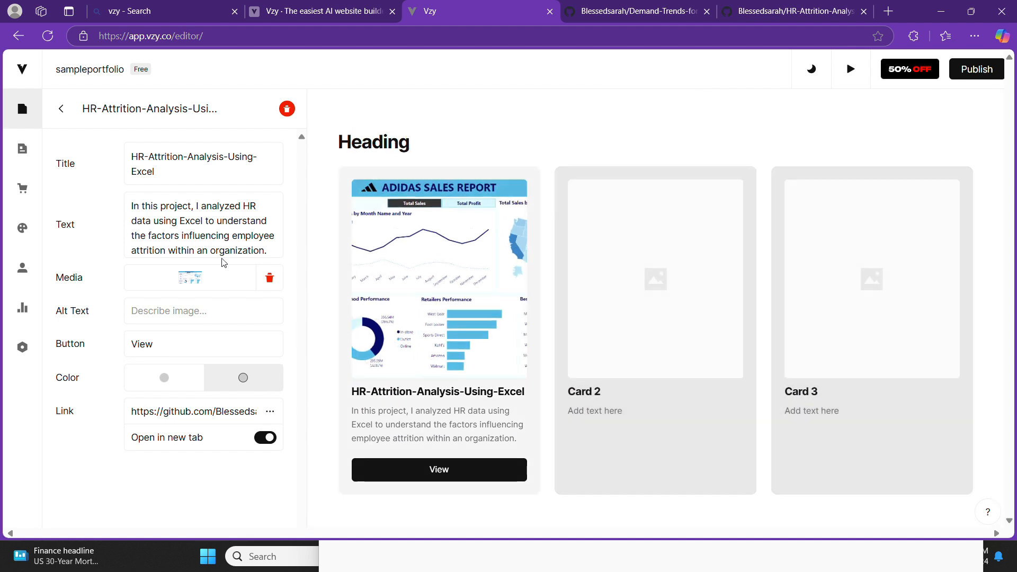
Compare the Cards section's styles and layouts, keeping style 1 with the image on top, and set the height to 280px.
left_click(61, 109)
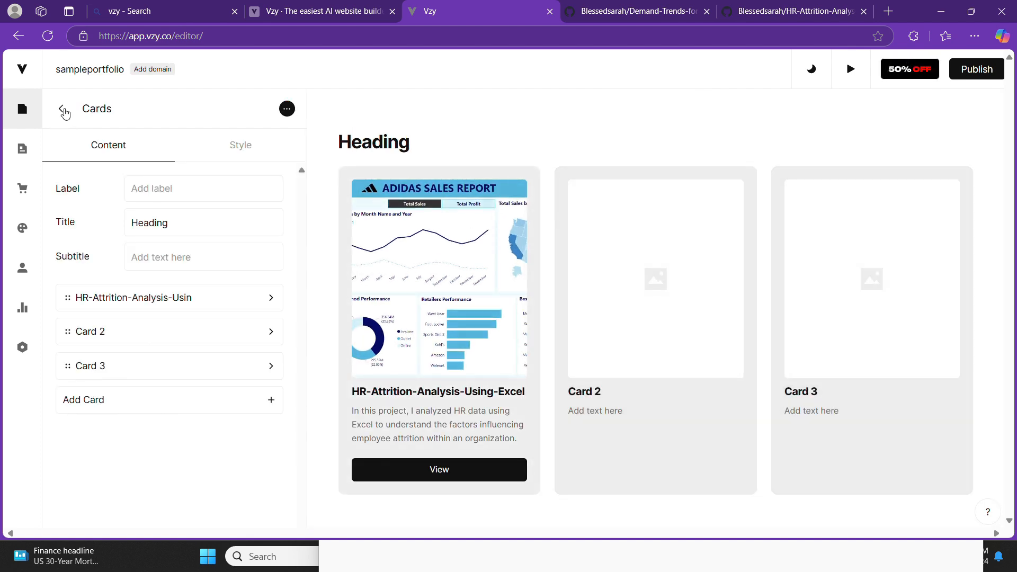
left_click(245, 154)
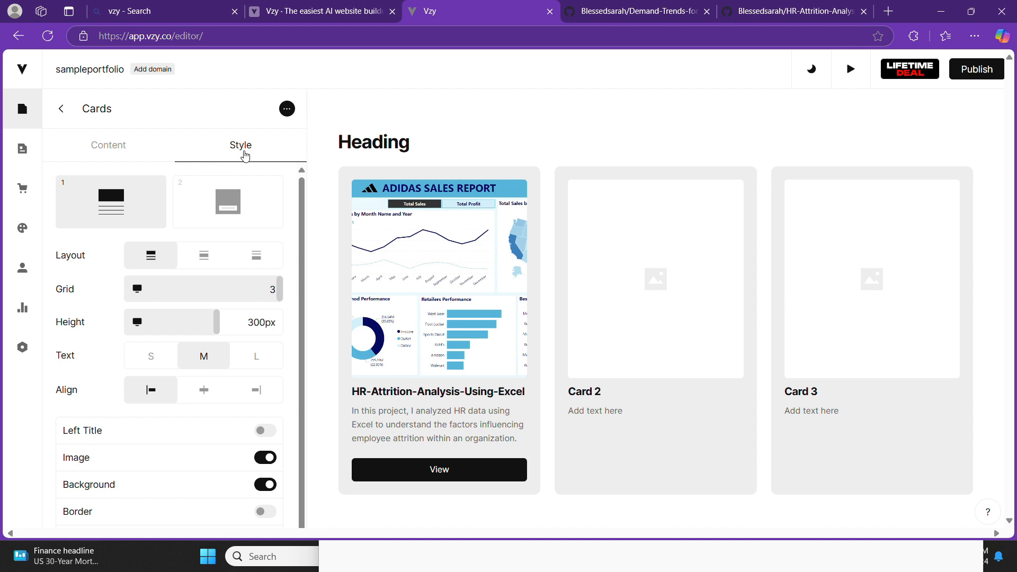
left_click(227, 201)
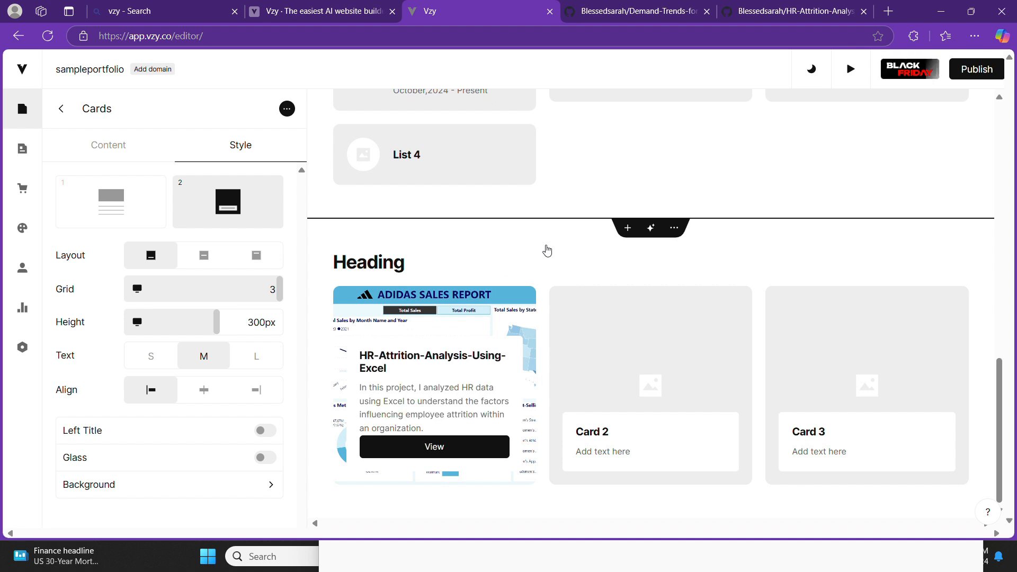
left_click(130, 210)
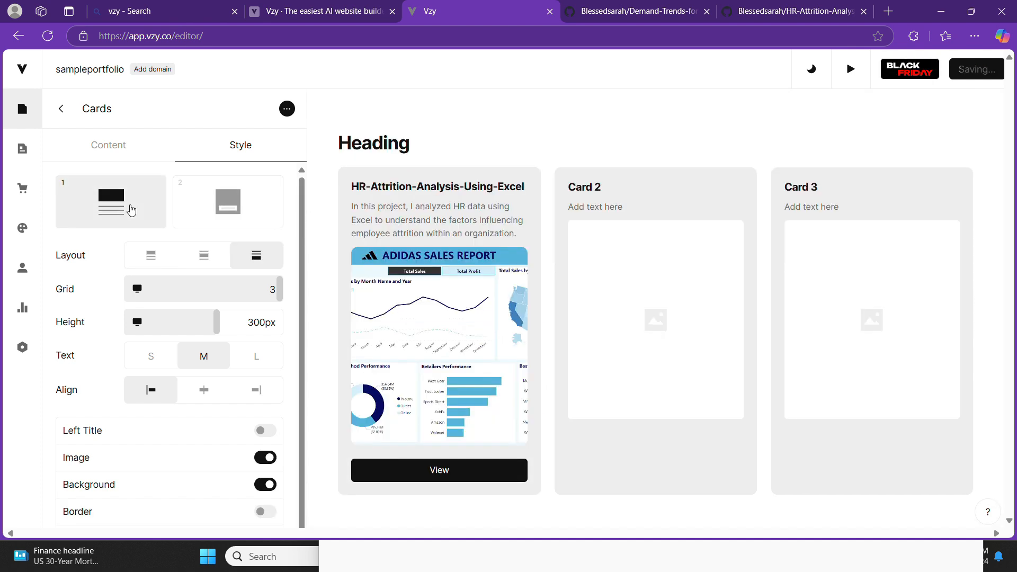
left_click(195, 259)
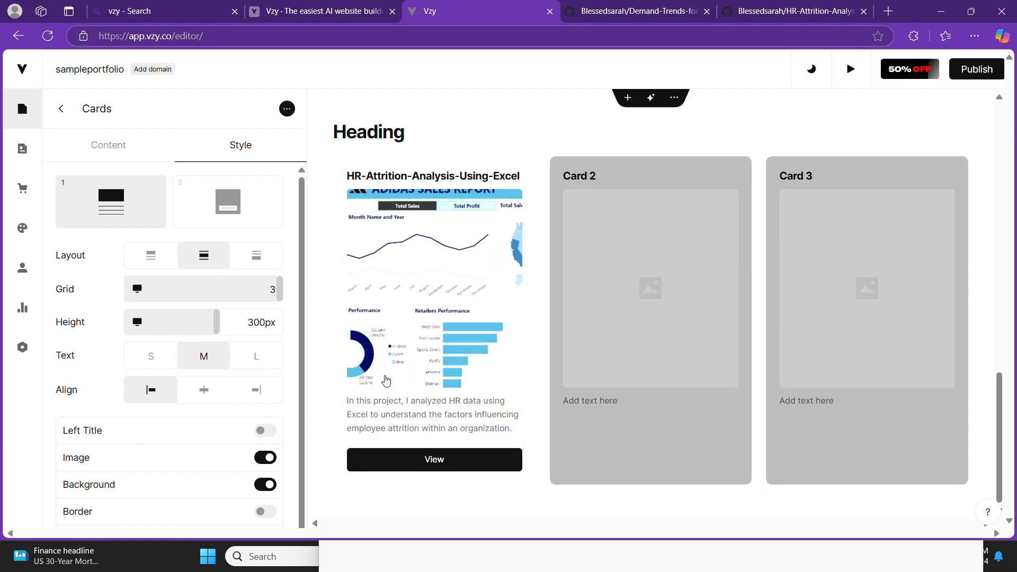
left_click(161, 271)
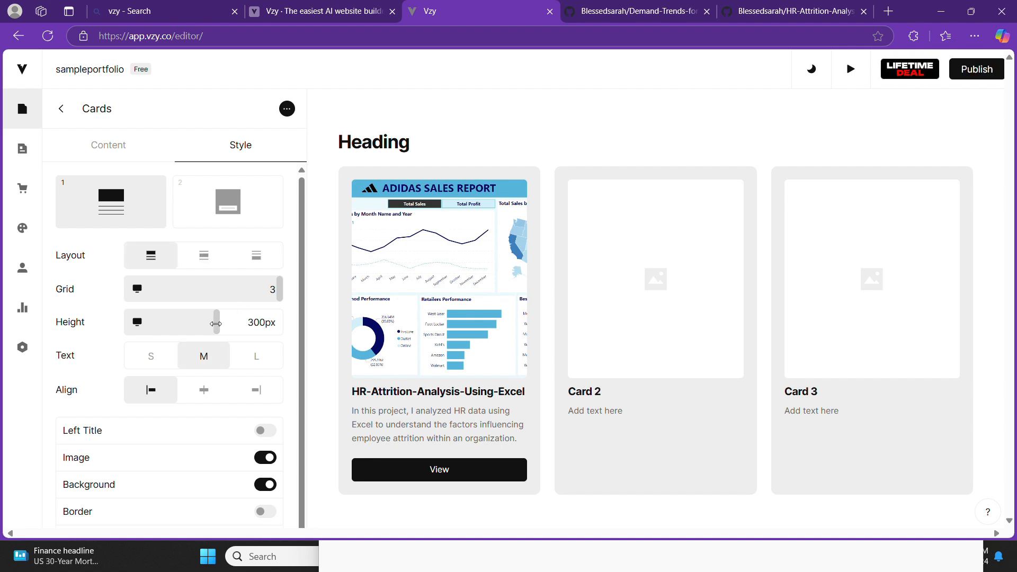
mouse_move(215, 324)
left_mouse_down()
mouse_move(180, 324)
mouse_move(255, 321)
mouse_move(240, 337)
mouse_move(210, 338)
left_mouse_up()
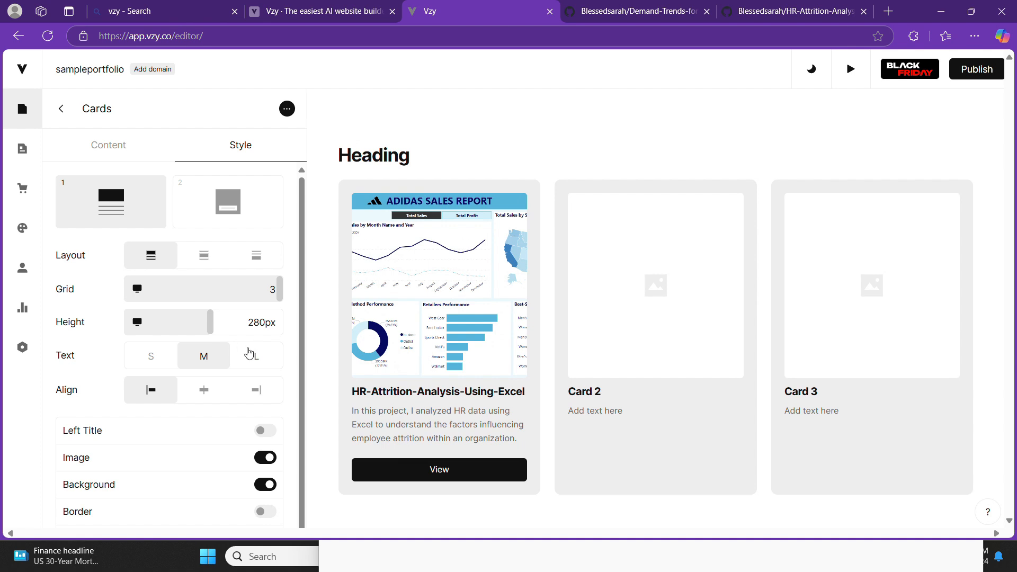
Try the cards without their individual background and turn it back on.
scroll(177, 367, "down", 1)
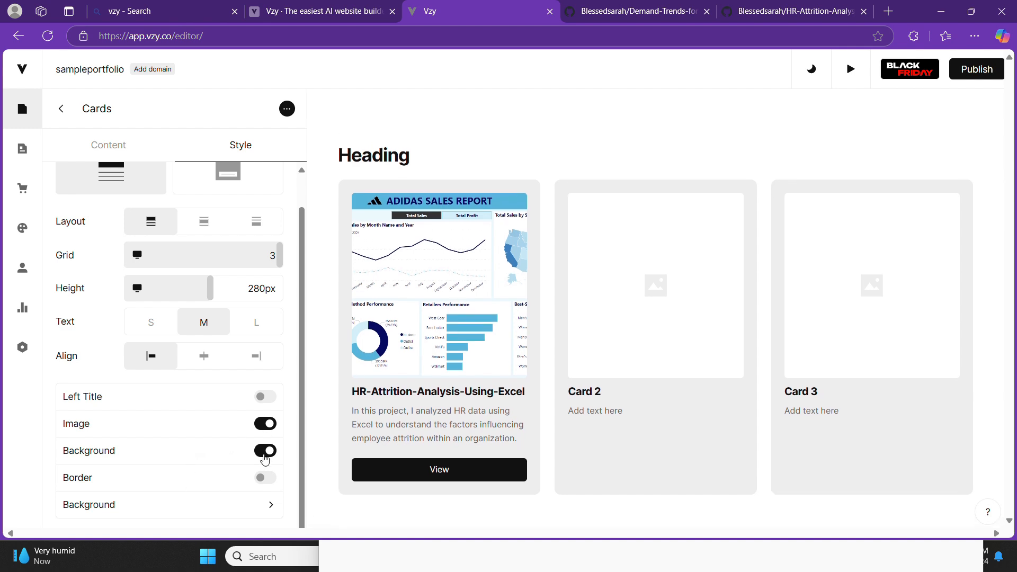
left_click(265, 456)
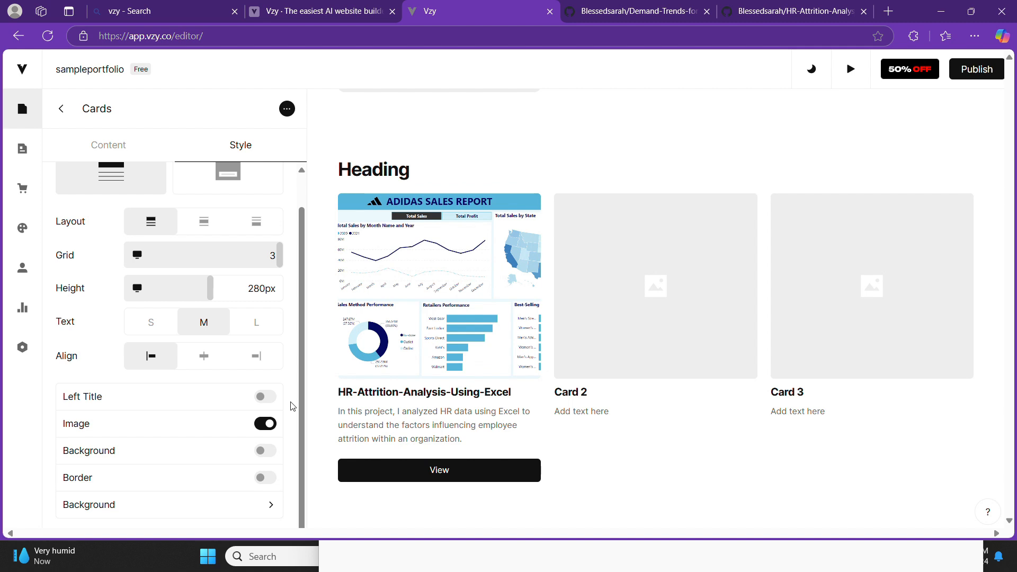
left_click(265, 452)
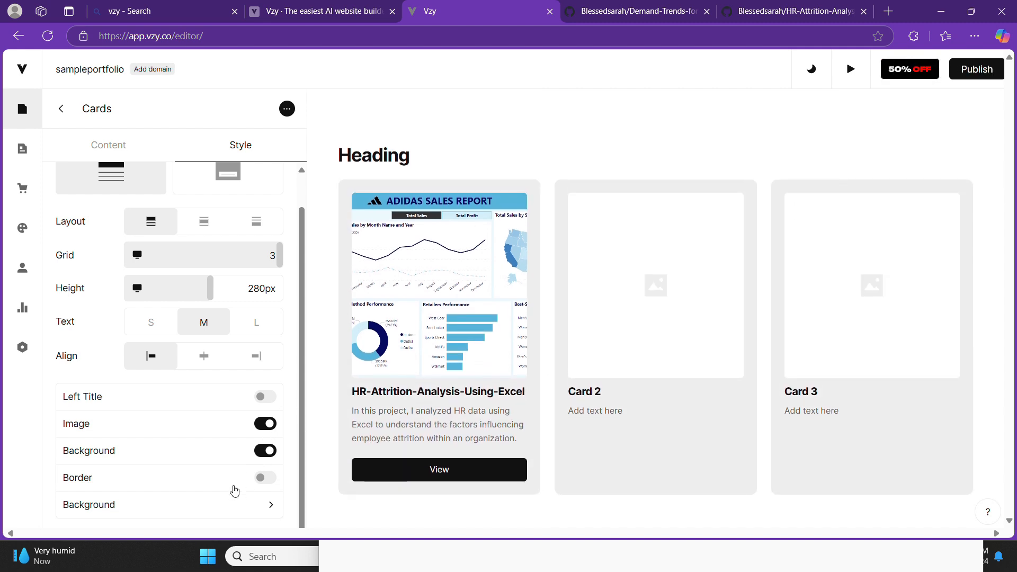
Compare the background colour options for the Cards section and set it to light grey.
left_click(224, 505)
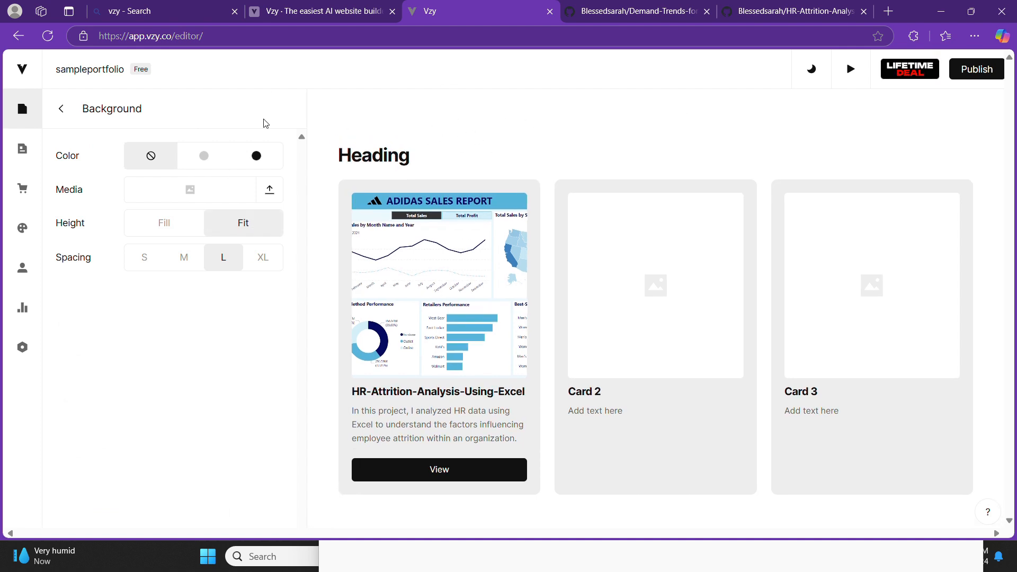
left_click(259, 167)
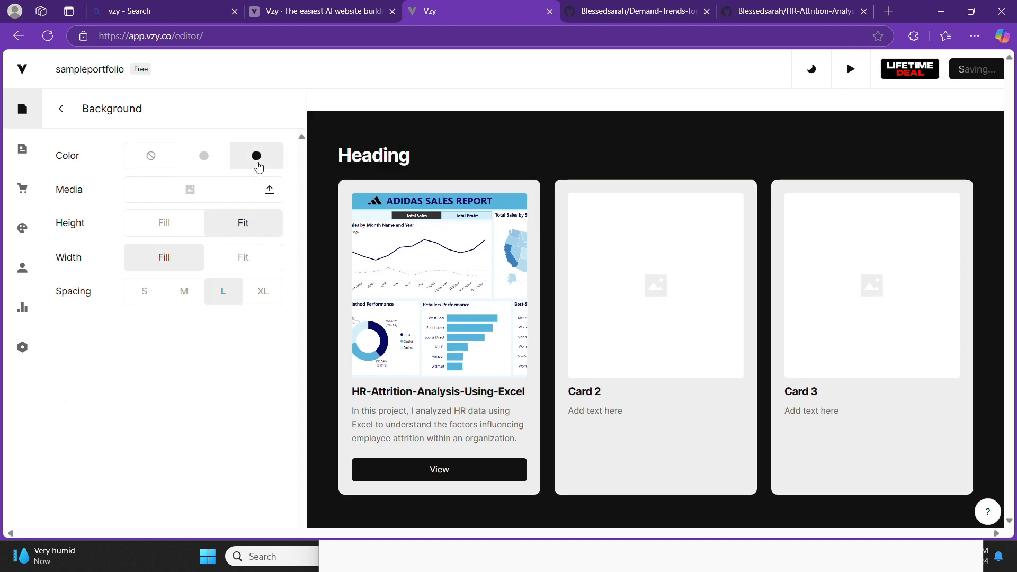
left_click(207, 170)
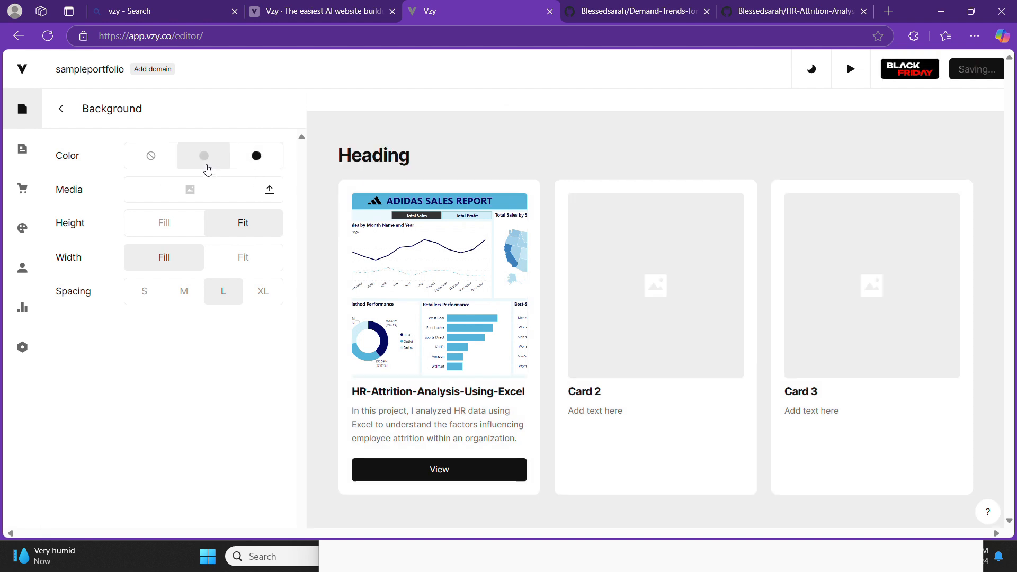
left_click(152, 167)
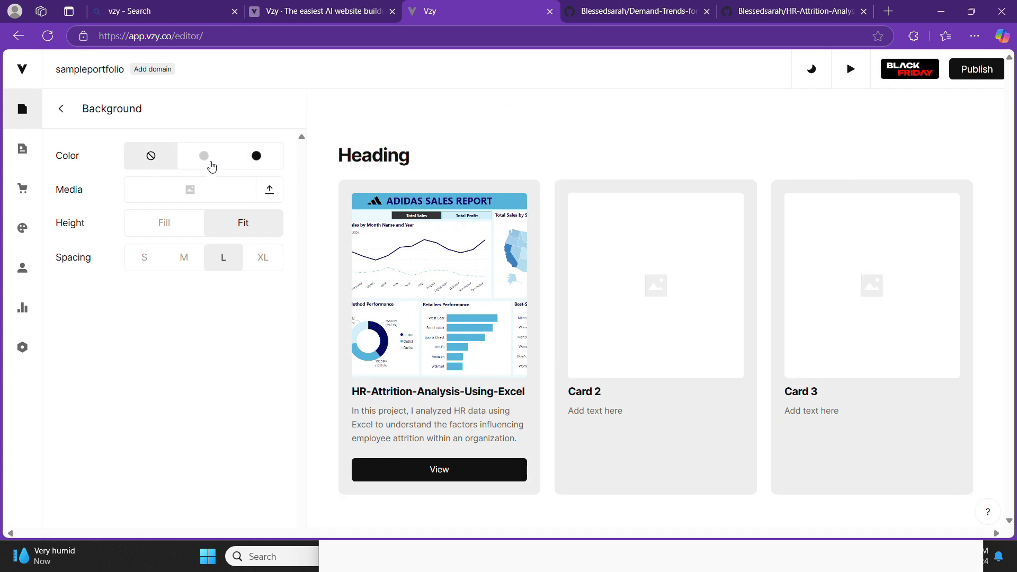
left_click(205, 164)
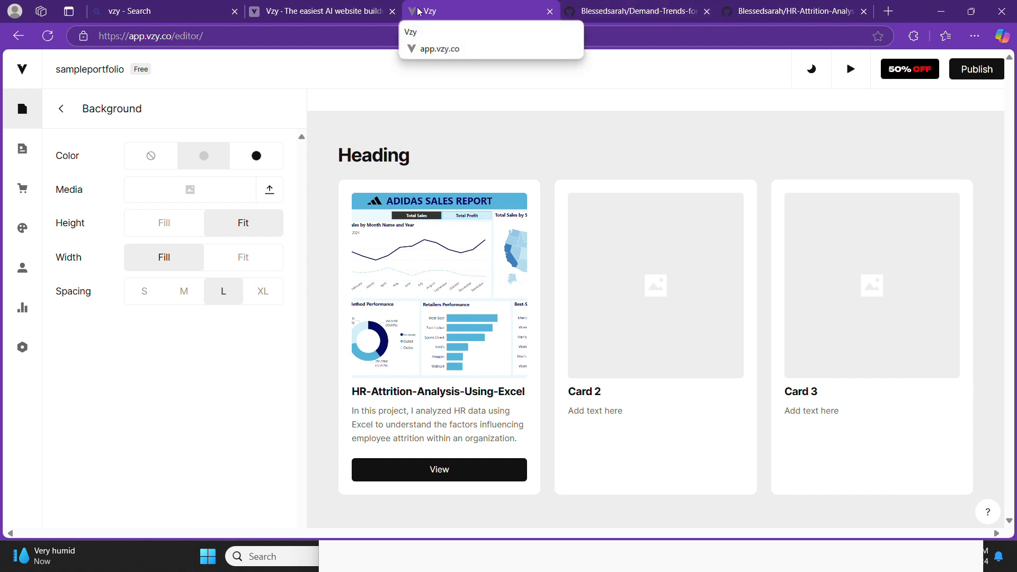
Return to the finished portfolio site and examine its Experience and See Projects Here sections.
left_click(600, 5)
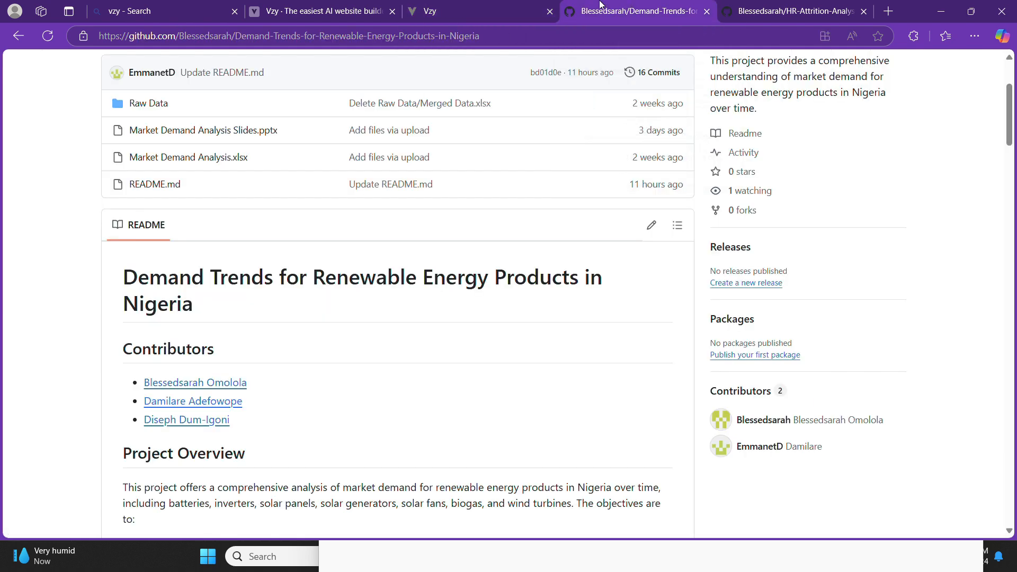
left_click(18, 36)
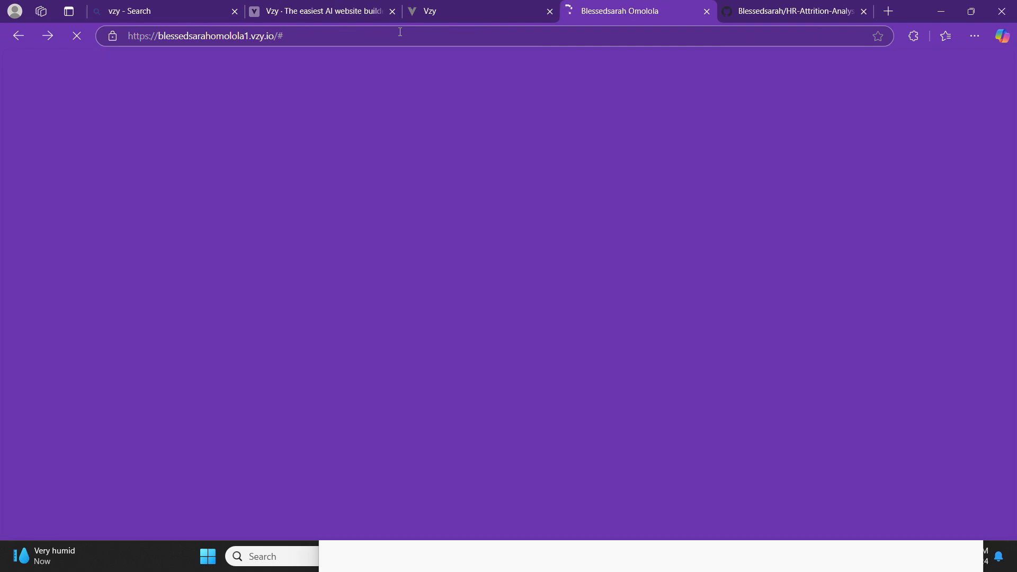
scroll(593, 243, "down", 20)
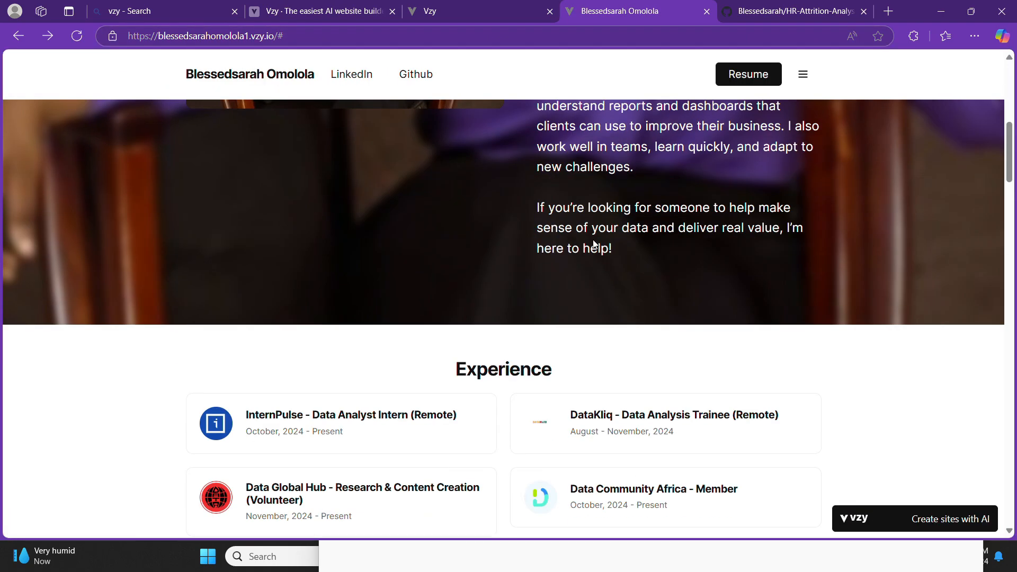
scroll(593, 243, "up", 5)
scroll(593, 243, "up", 4)
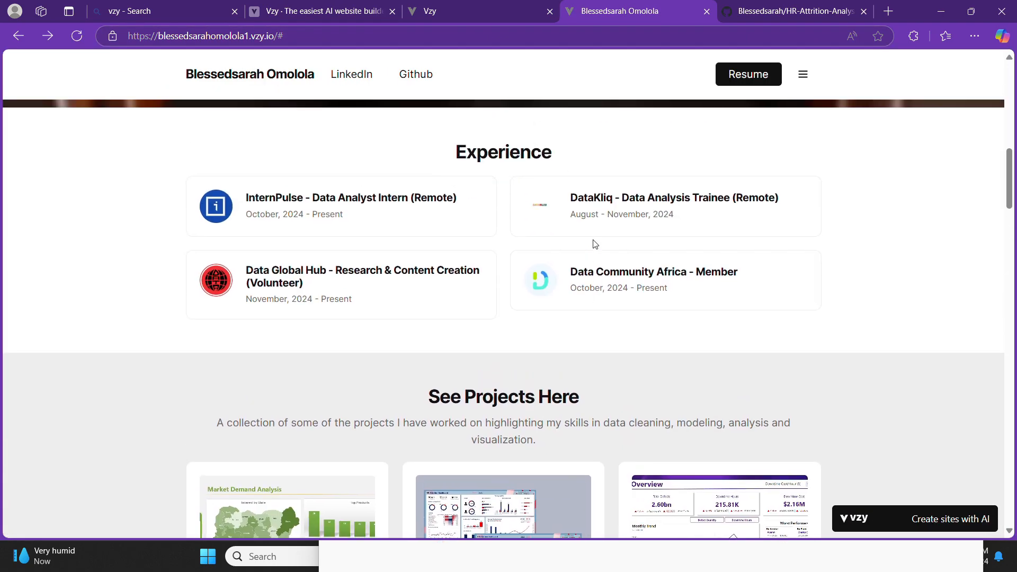
Return to the Vzy editor and set the Cards section's title to "Projects".
left_click(412, 11)
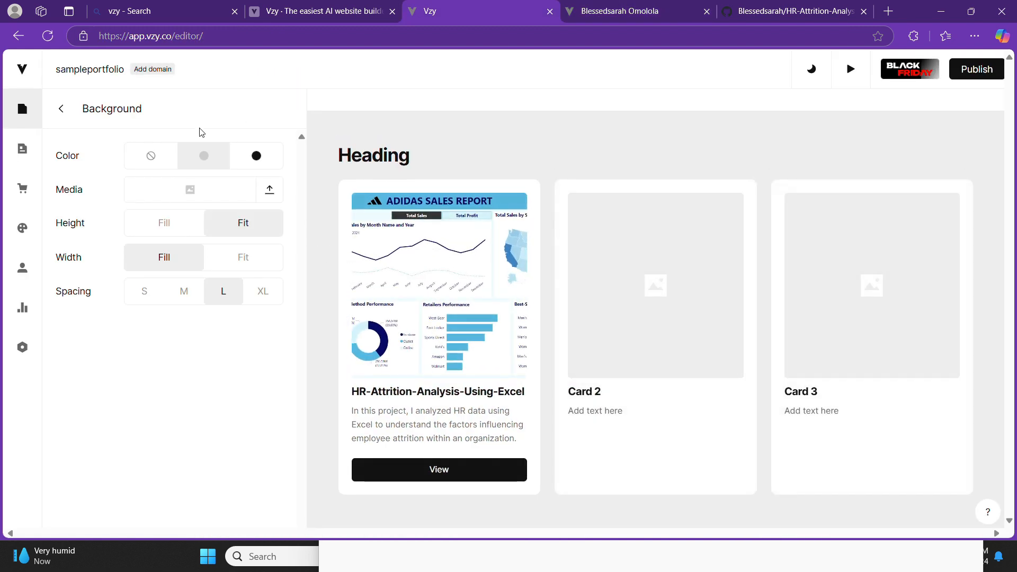
left_click(61, 108)
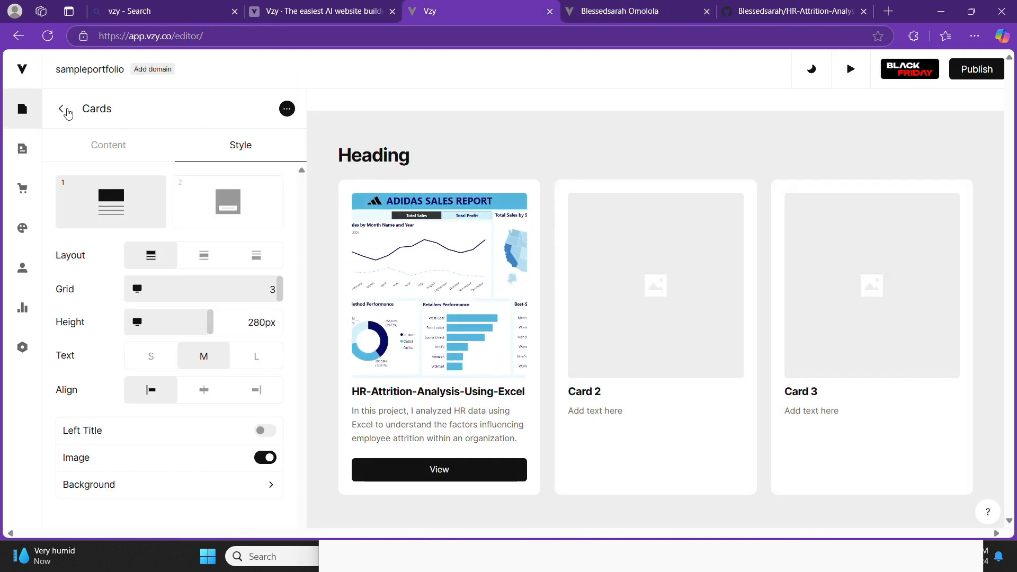
left_click(109, 145)
double_click(182, 227)
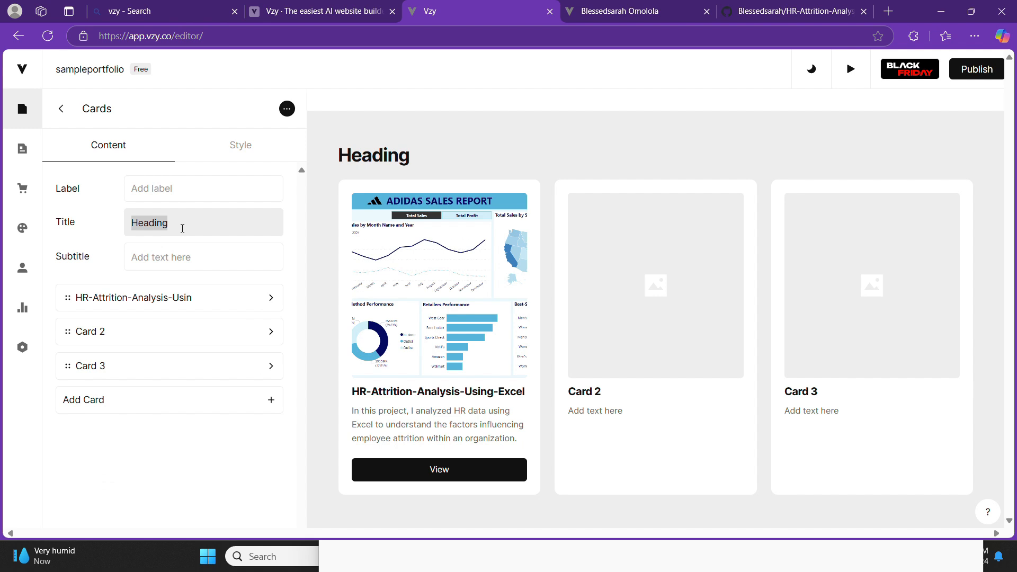
type("P")
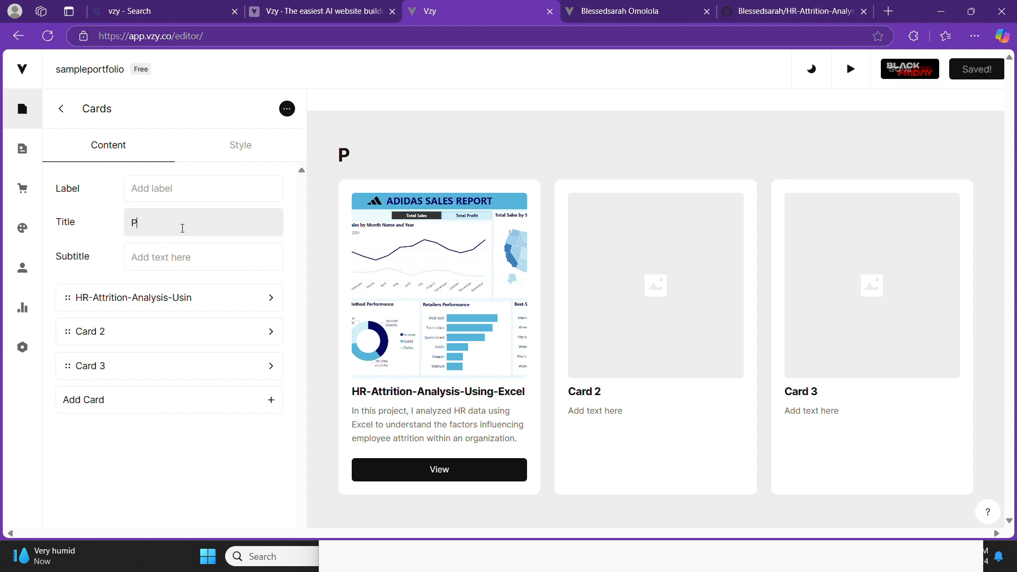
type("rojects")
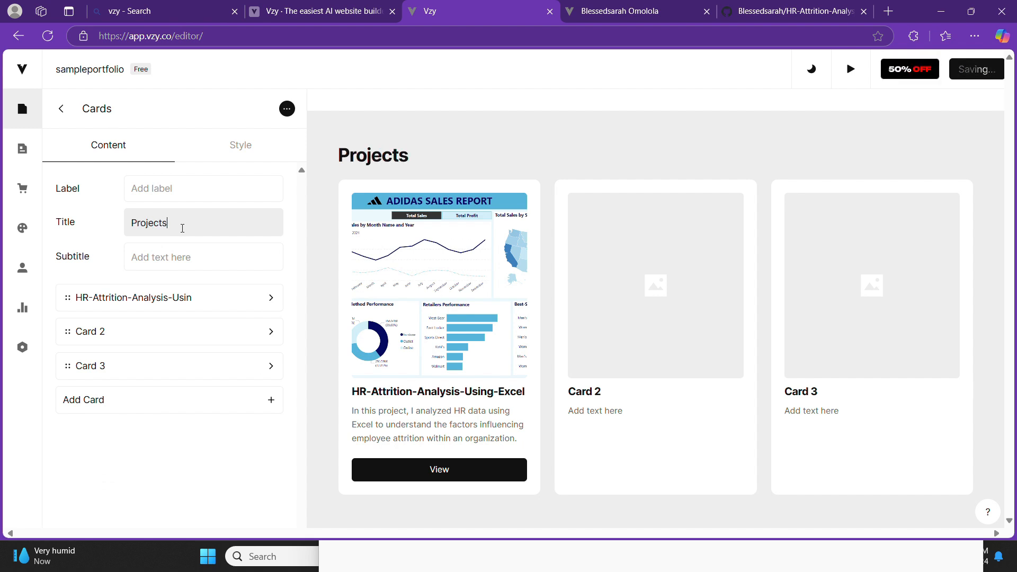
Copy the projects description beginning "A collection of some of the projects" from the finished portfolio into the Projects section's subtitle.
left_click(191, 251)
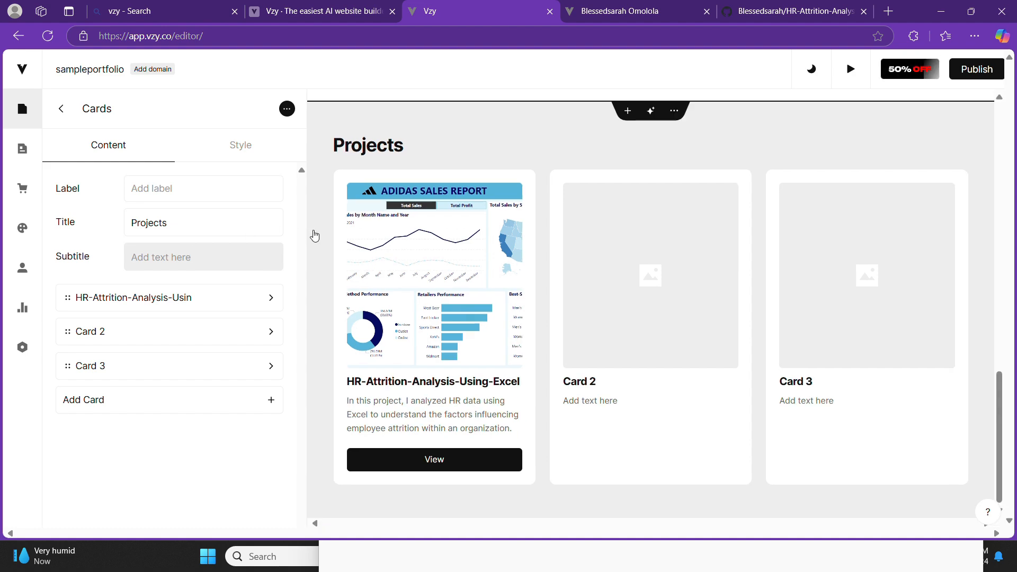
left_click(661, 5)
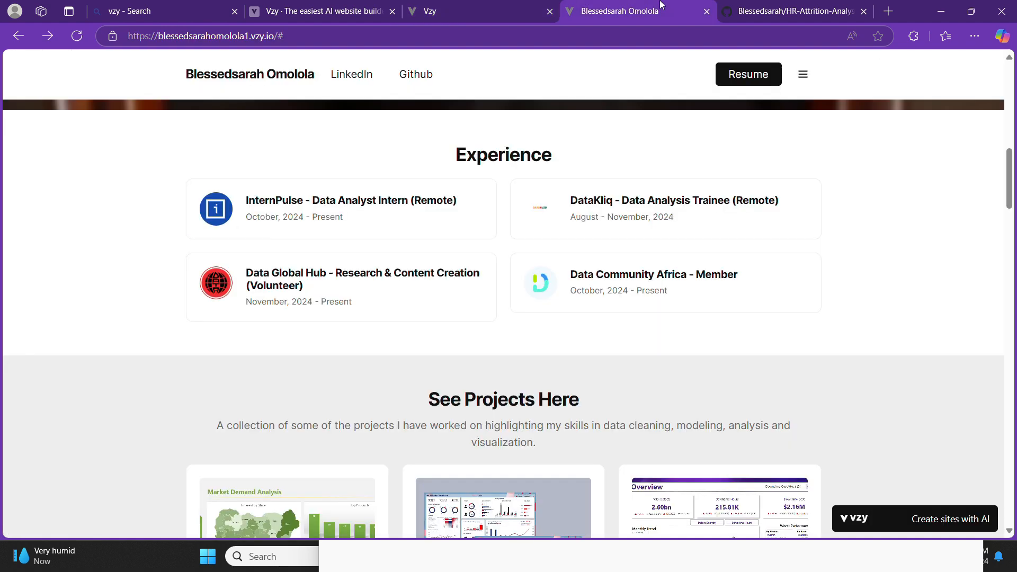
scroll(419, 175, "down", 2)
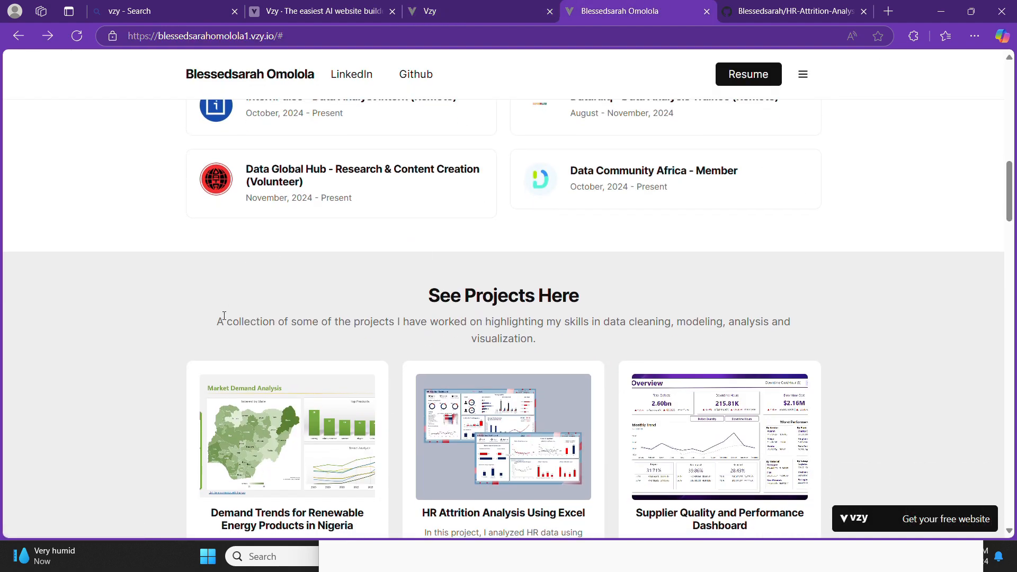
left_click_drag(211, 321, 710, 341)
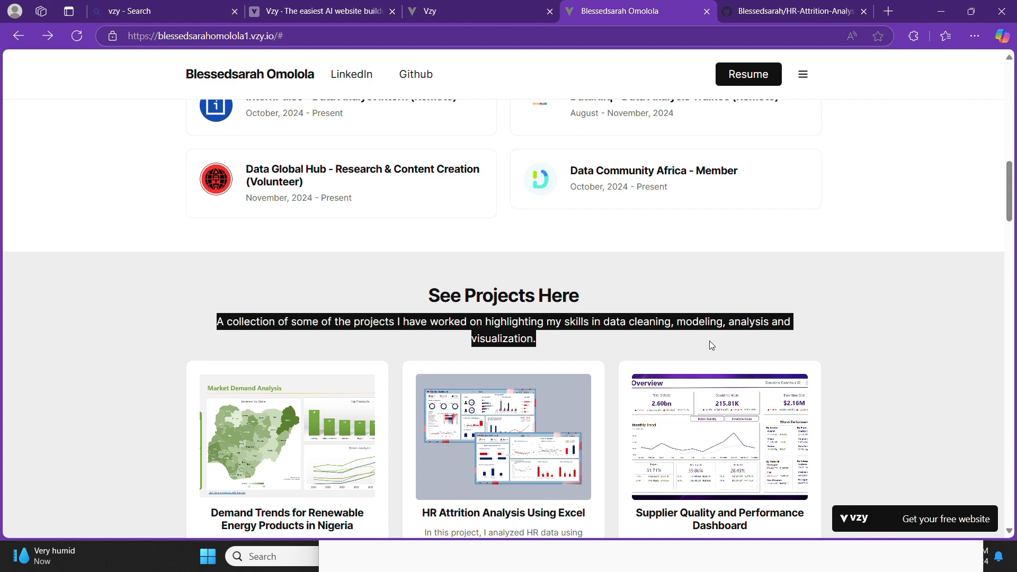
left_click(733, 297)
left_click(411, 17)
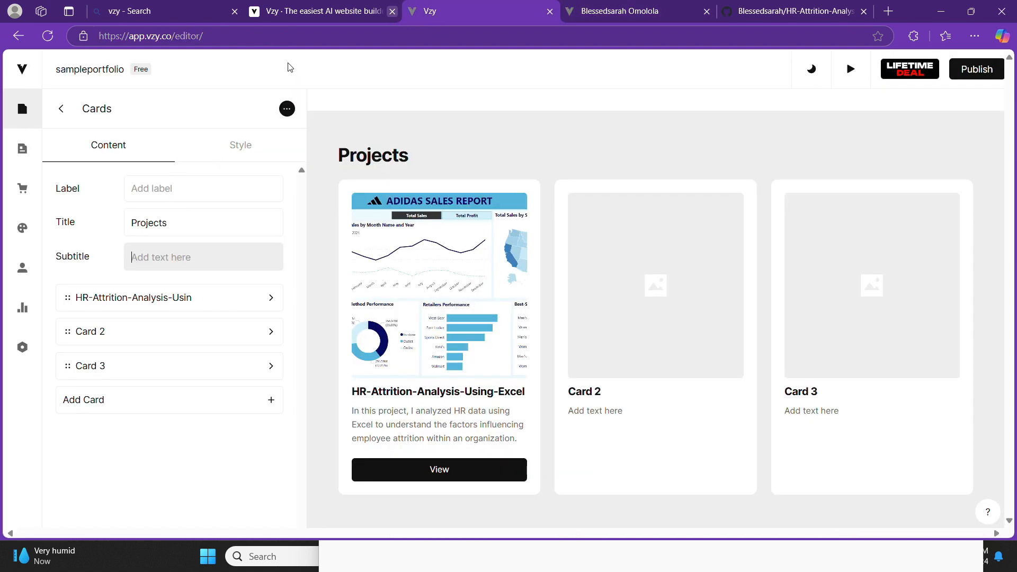
left_click(201, 245)
key("ctrl+v")
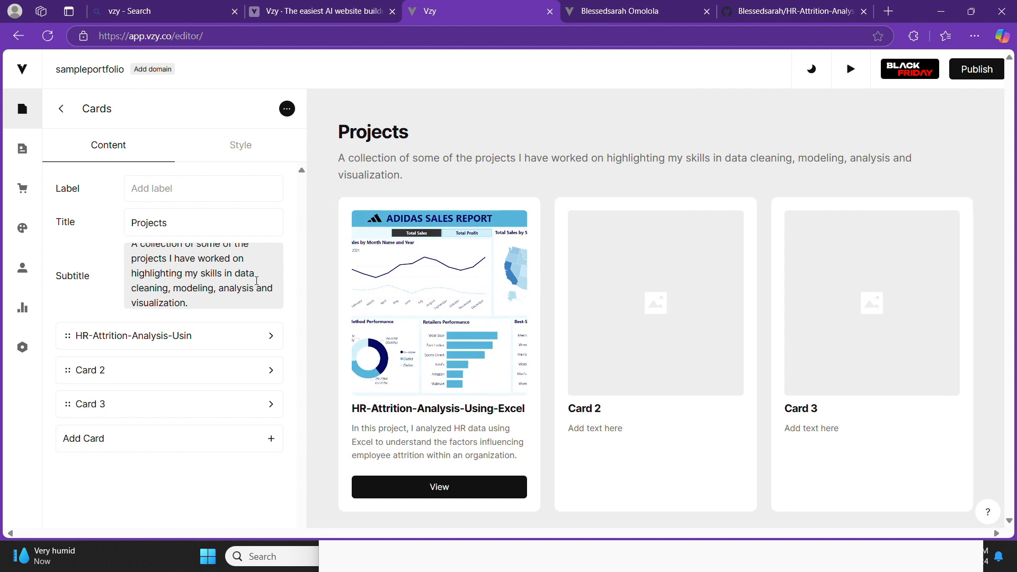
Centre-align the Projects section and preview the site's Experience and Projects sections before returning to editing.
left_click(236, 145)
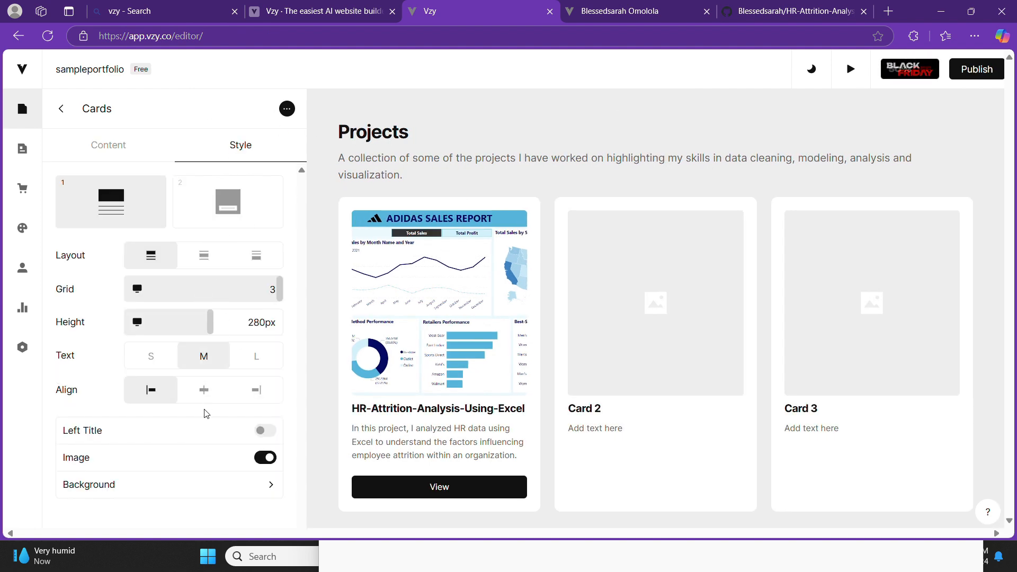
left_click(204, 391)
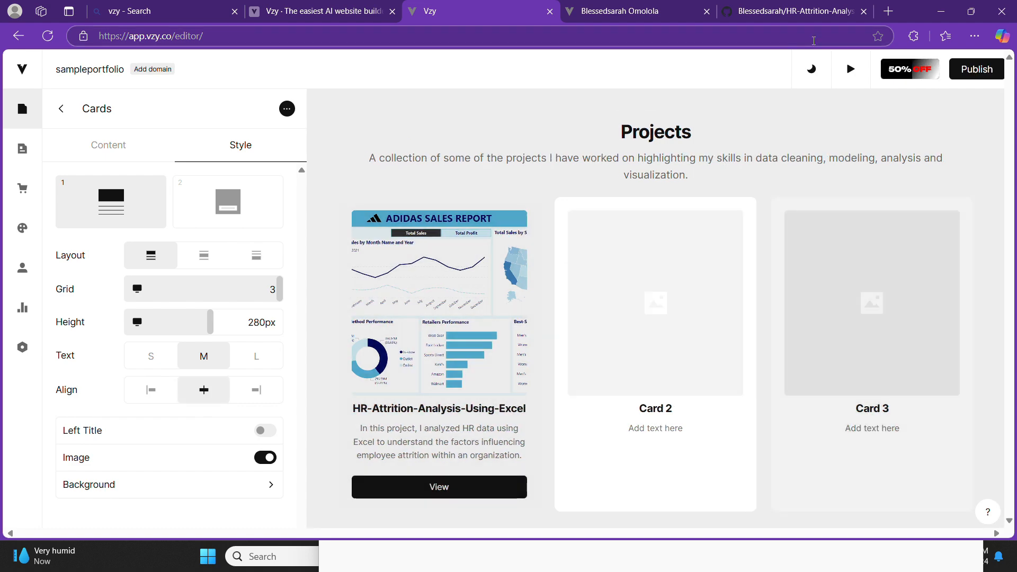
left_click(852, 70)
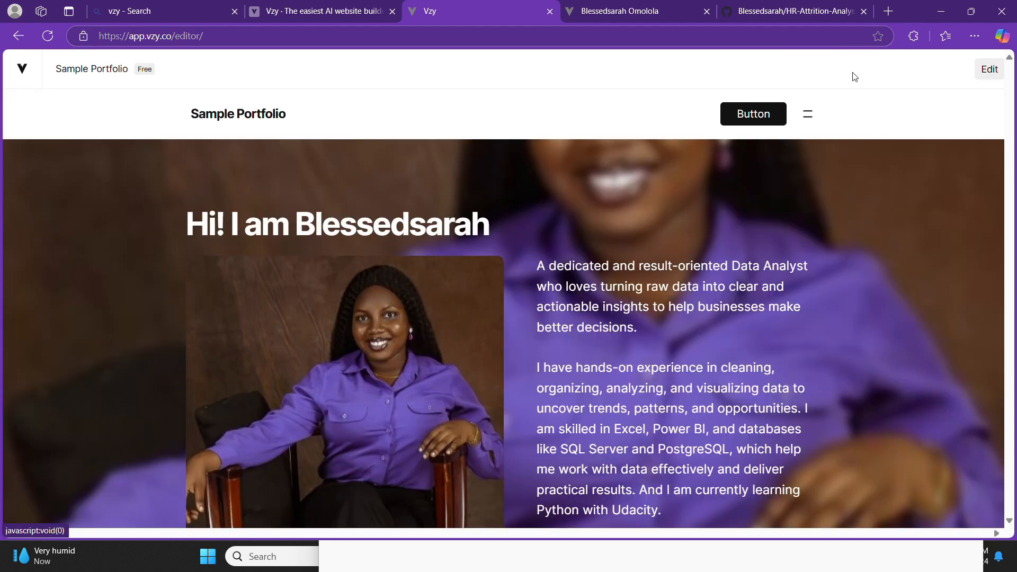
scroll(799, 297, "down", 5)
scroll(805, 301, "down", 10)
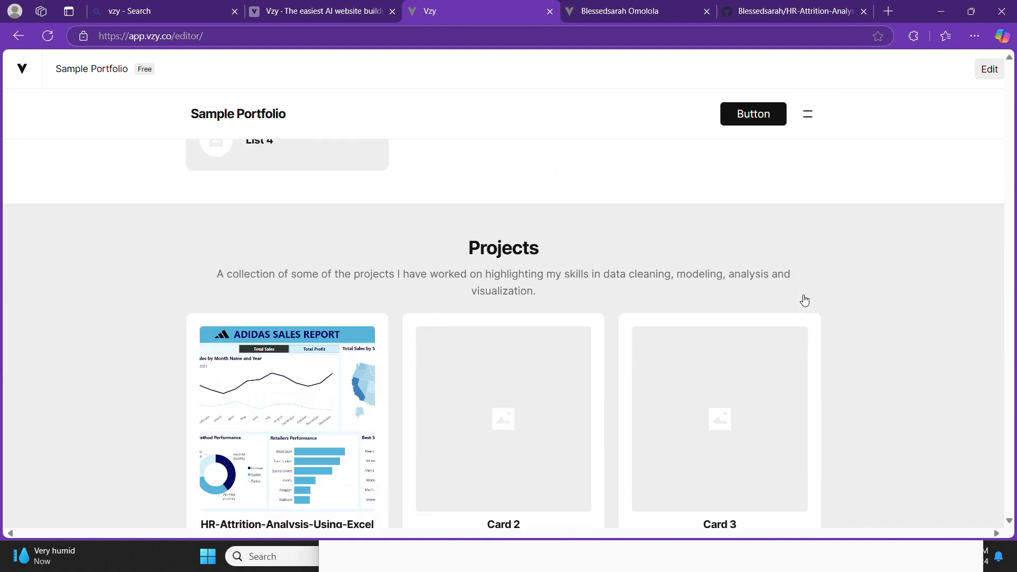
scroll(803, 298, "up", 10)
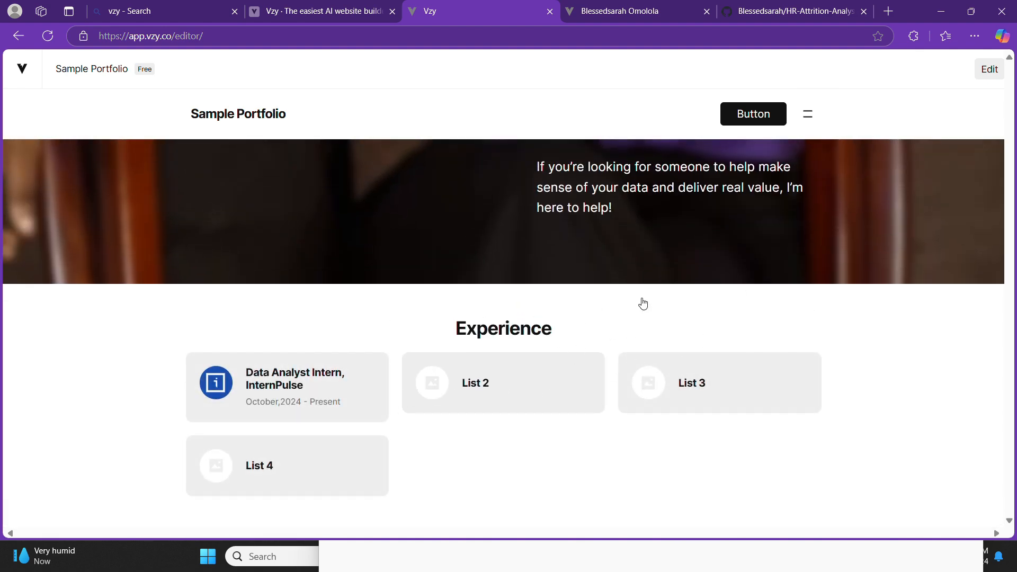
scroll(602, 363, "down", 8)
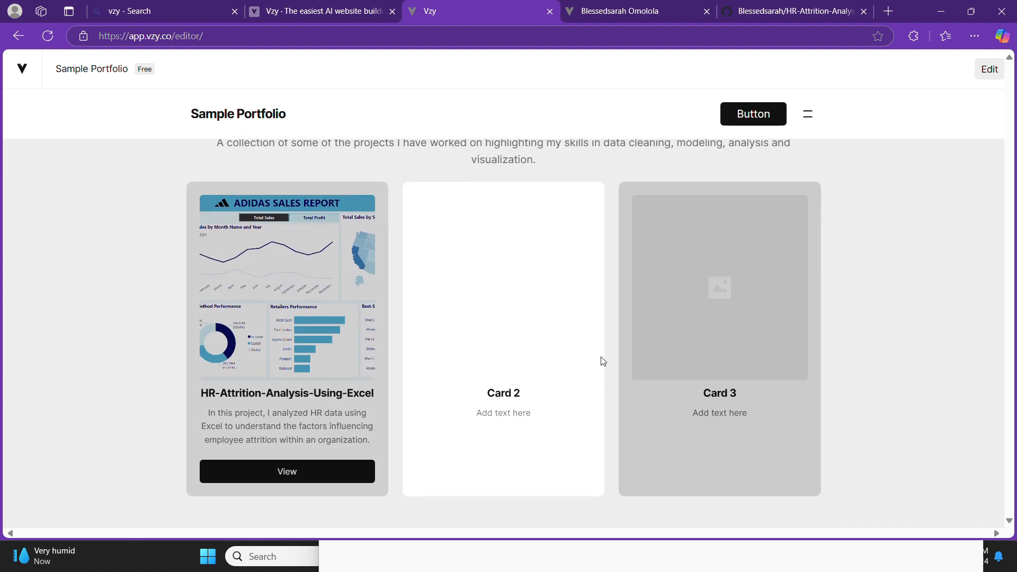
scroll(602, 362, "up", 10)
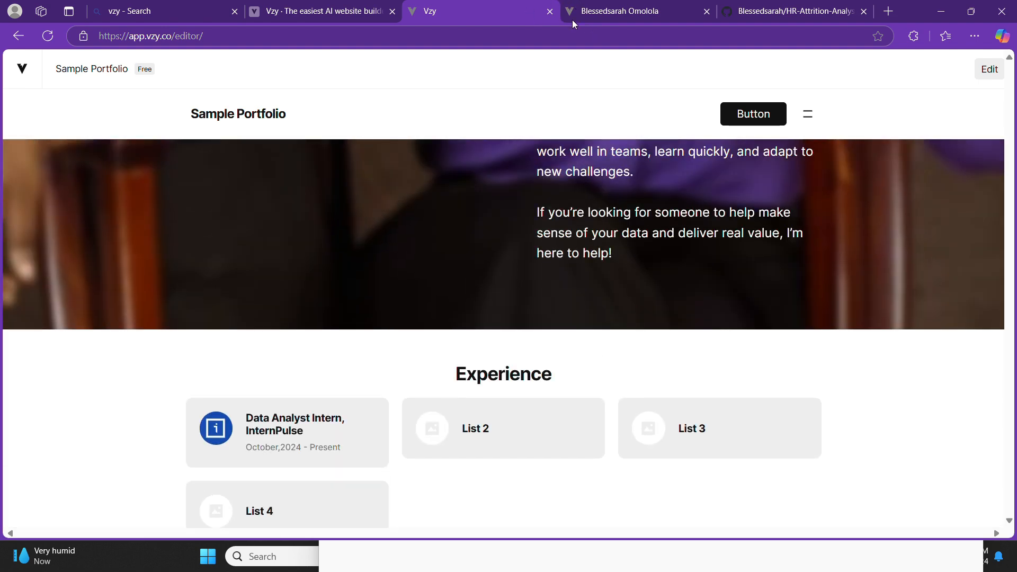
left_click(460, 13)
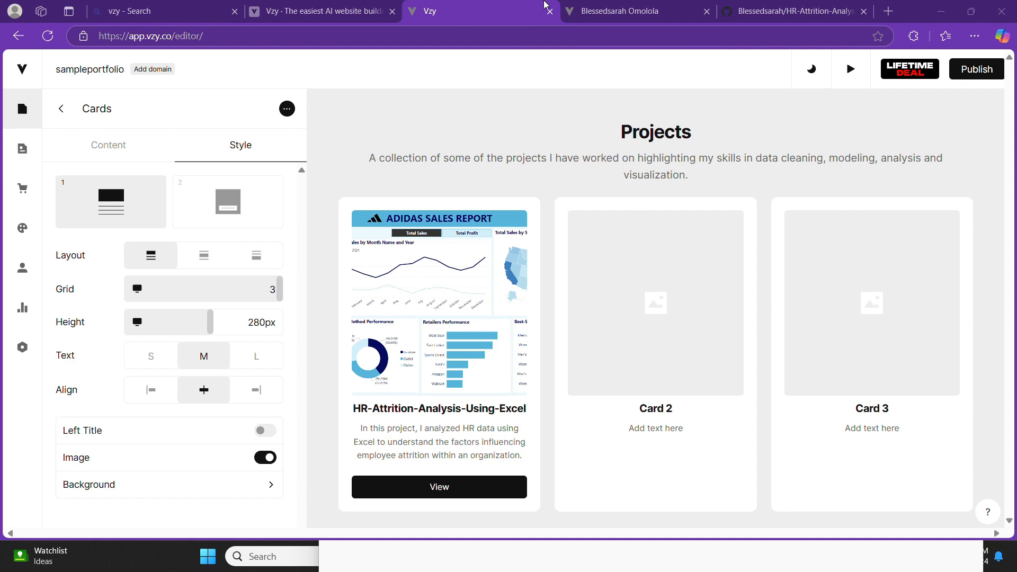
Check the finished portfolio's PowerPoint Slides section, add a matching Cards section below Projects in the Vzy editor, and open its first card.
left_click(637, 7)
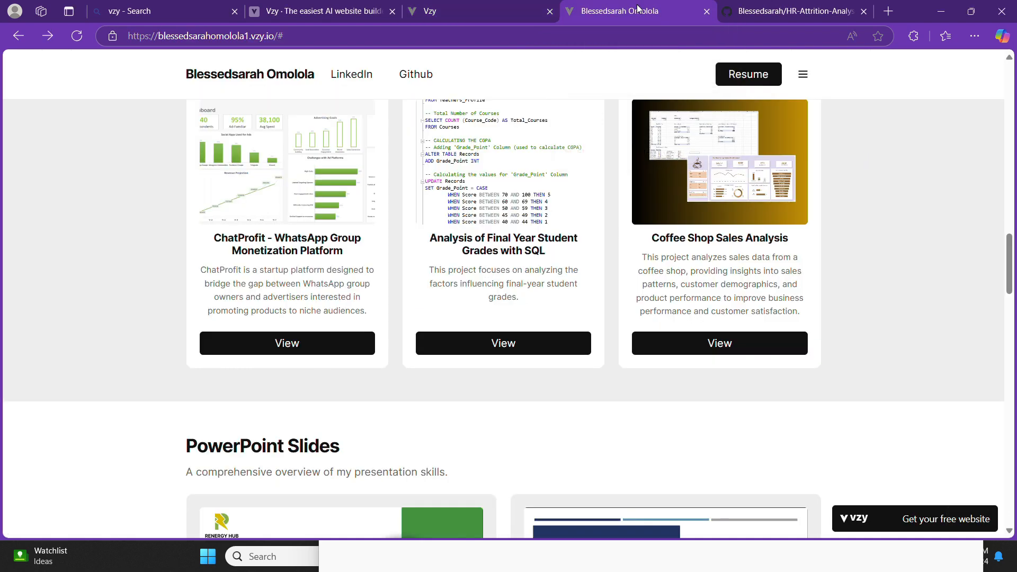
scroll(564, 351, "down", 4)
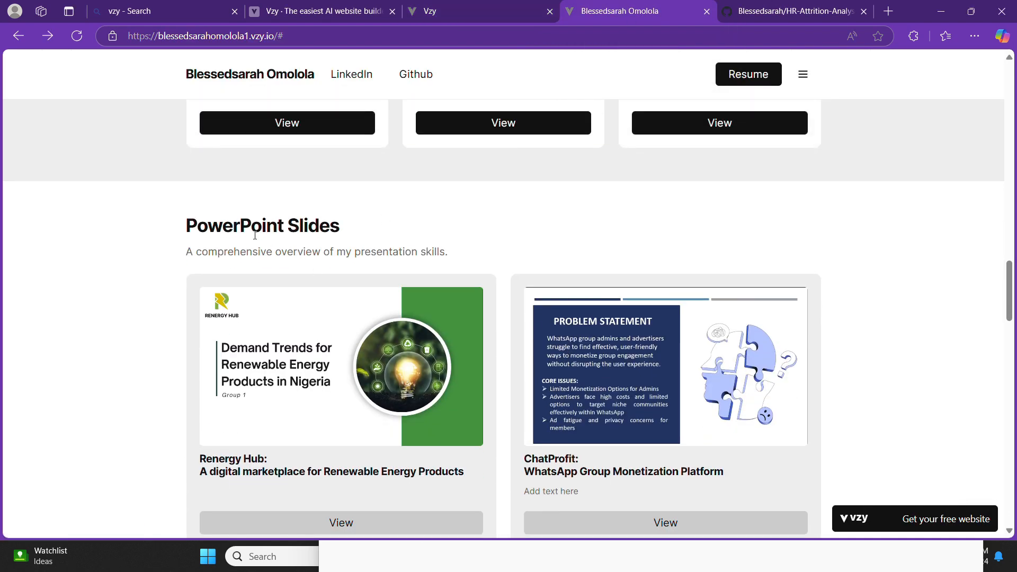
left_click(411, 14)
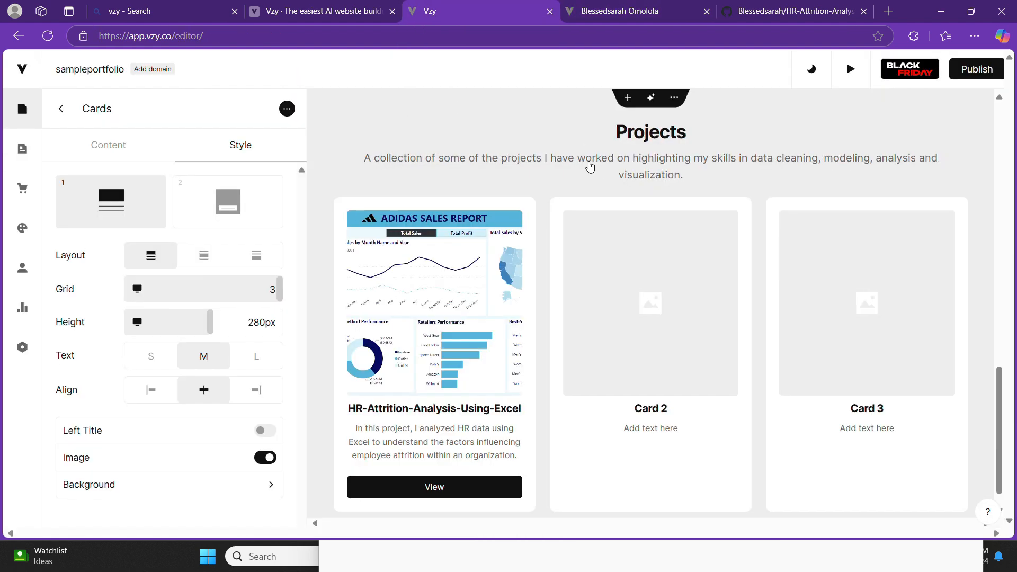
left_click(628, 99)
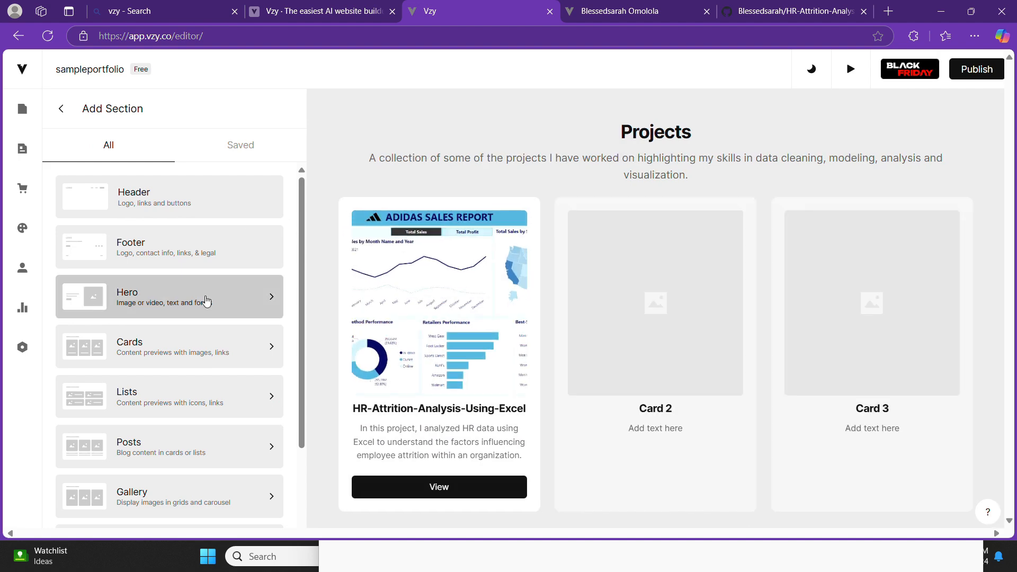
left_click(205, 347)
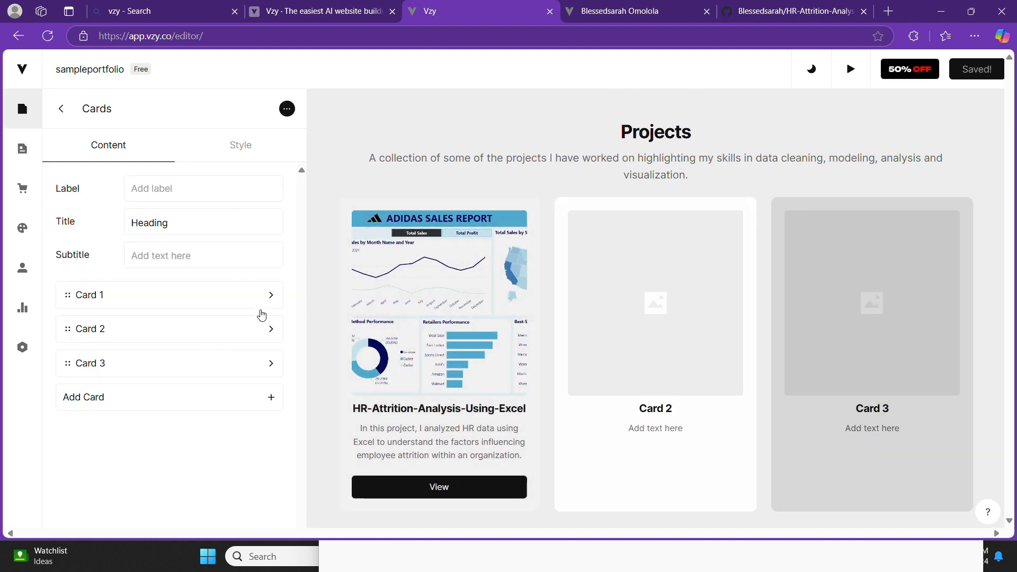
left_click(270, 296)
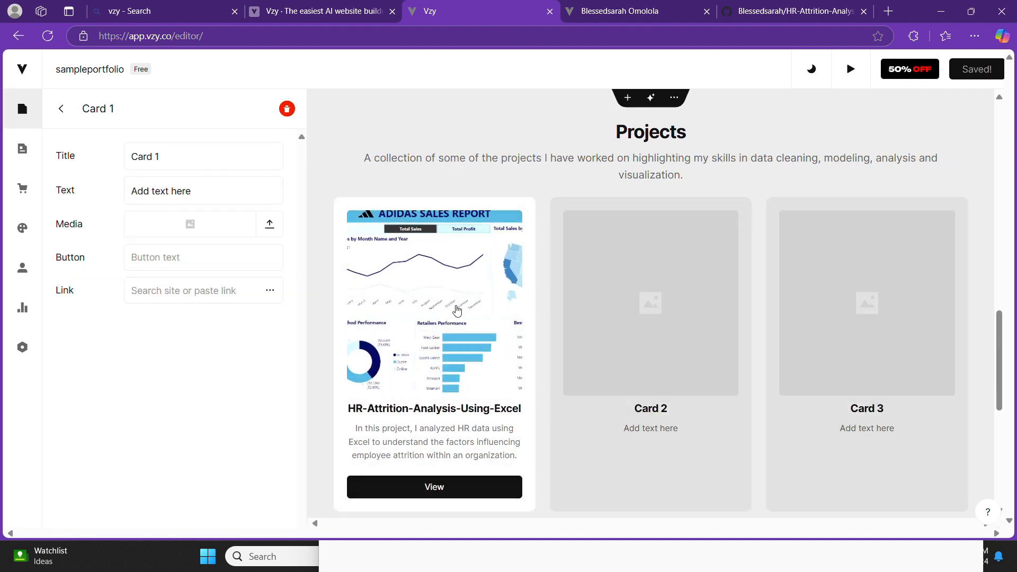
scroll(456, 310, "down", 7)
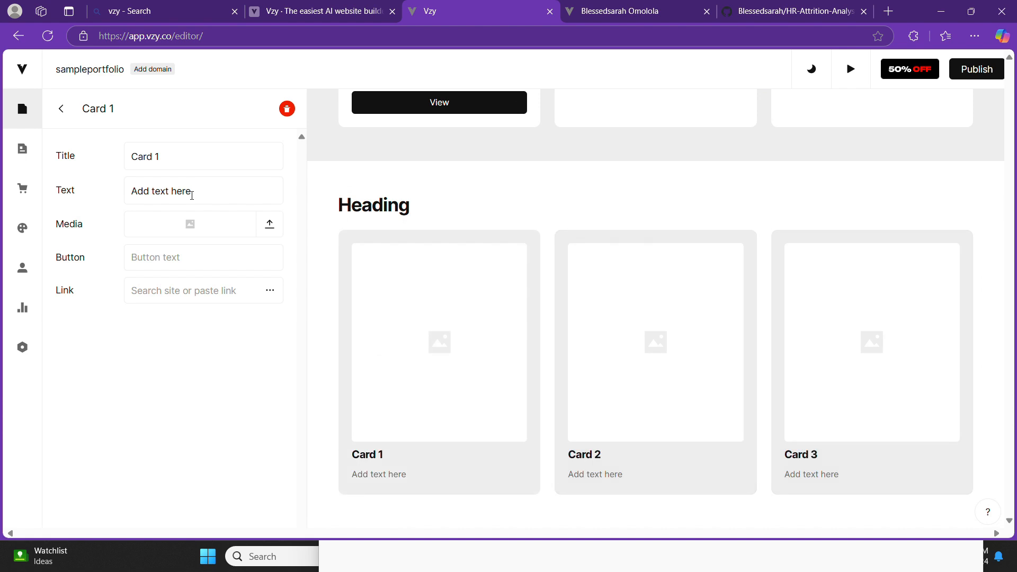
Replace the first card's title with "HR Analysis Slides".
triple_click(180, 165)
key("BackSpace")
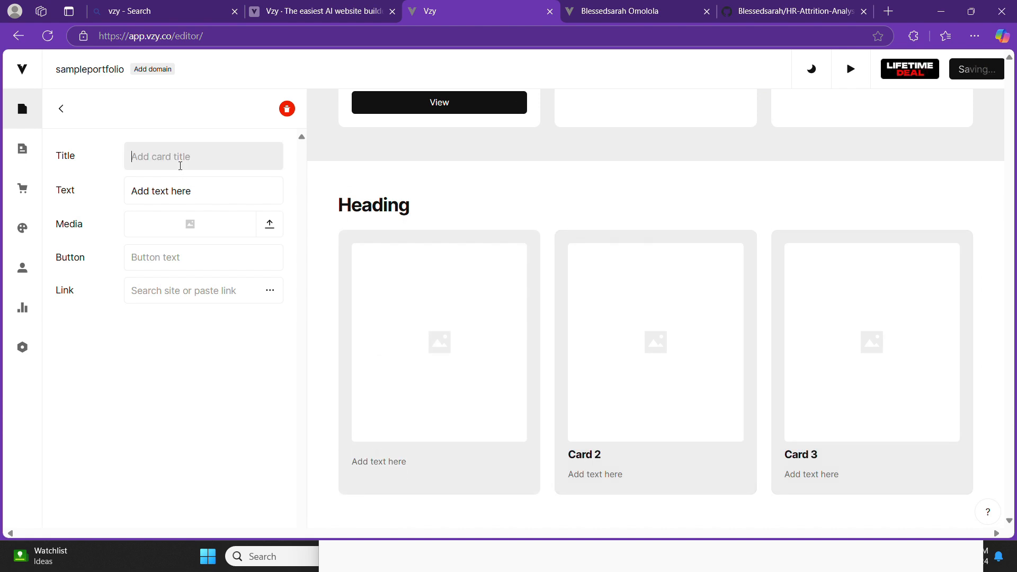
type("P")
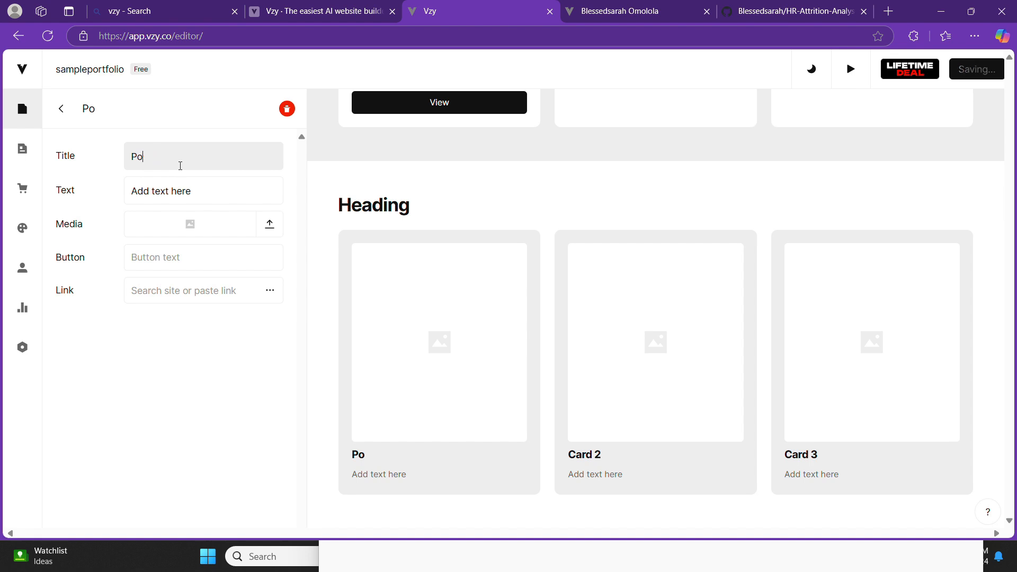
type("o")
key("BackSpace")
key("BackSpace")
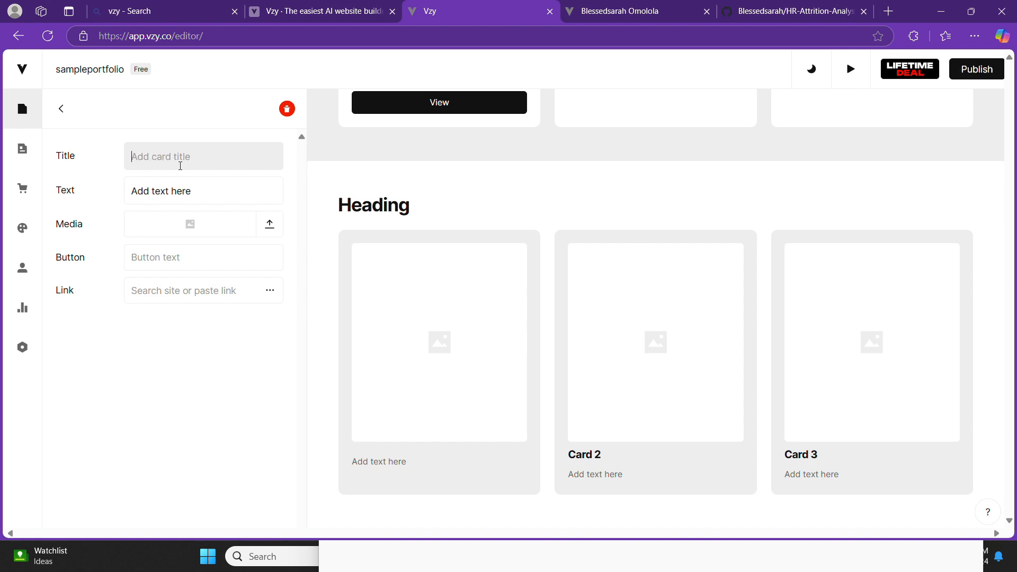
type("HR Ana")
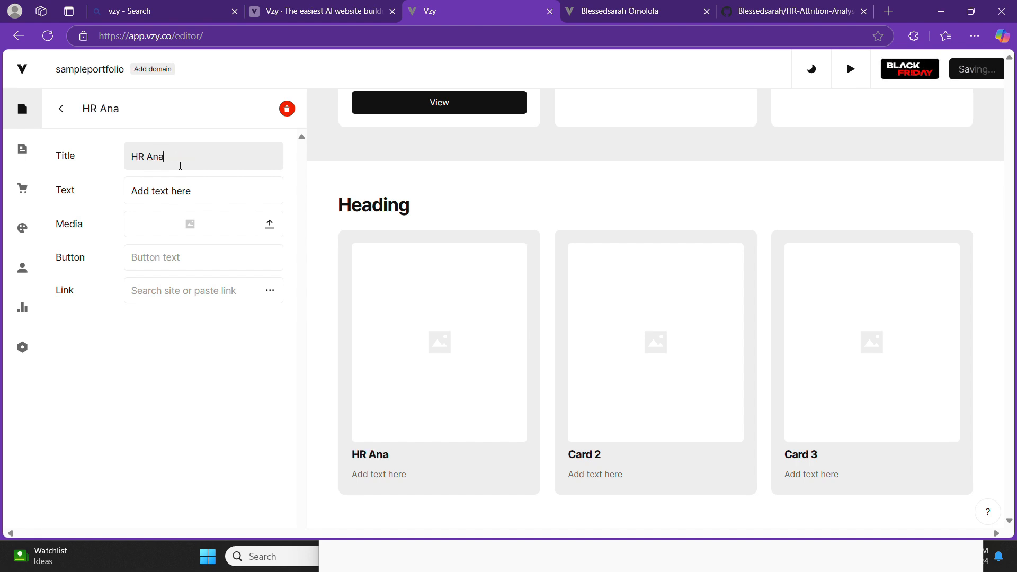
type("lysis Slides")
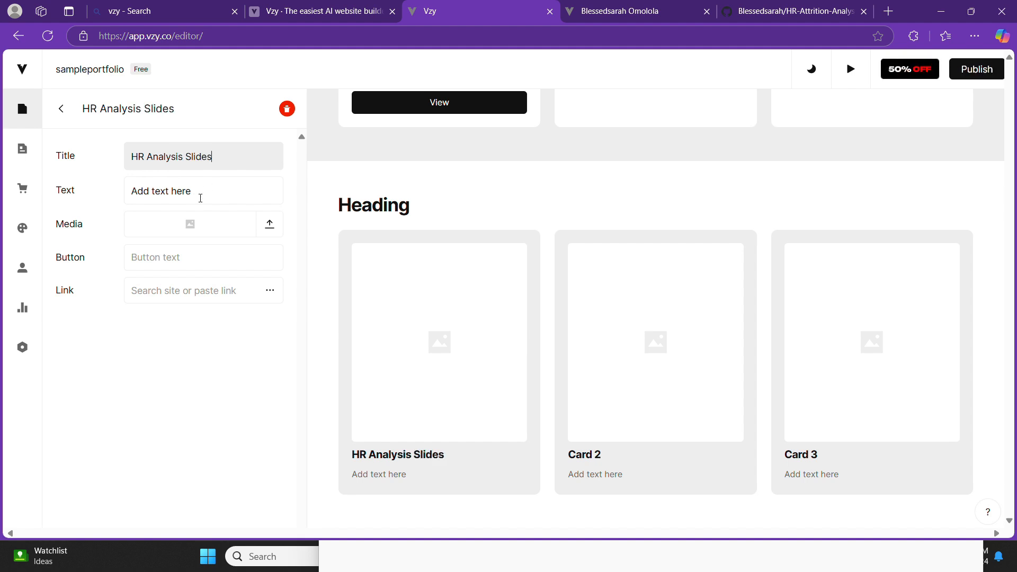
Replace the HR Analysis Slides card's text with a long filler string of repeated letter q.
left_click(200, 198)
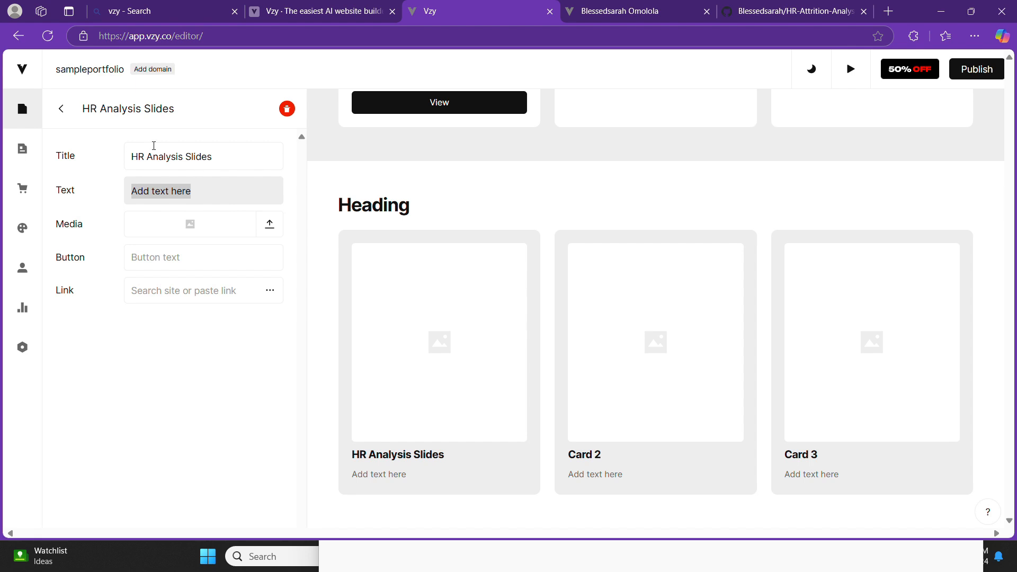
key("BackSpace")
type("q")
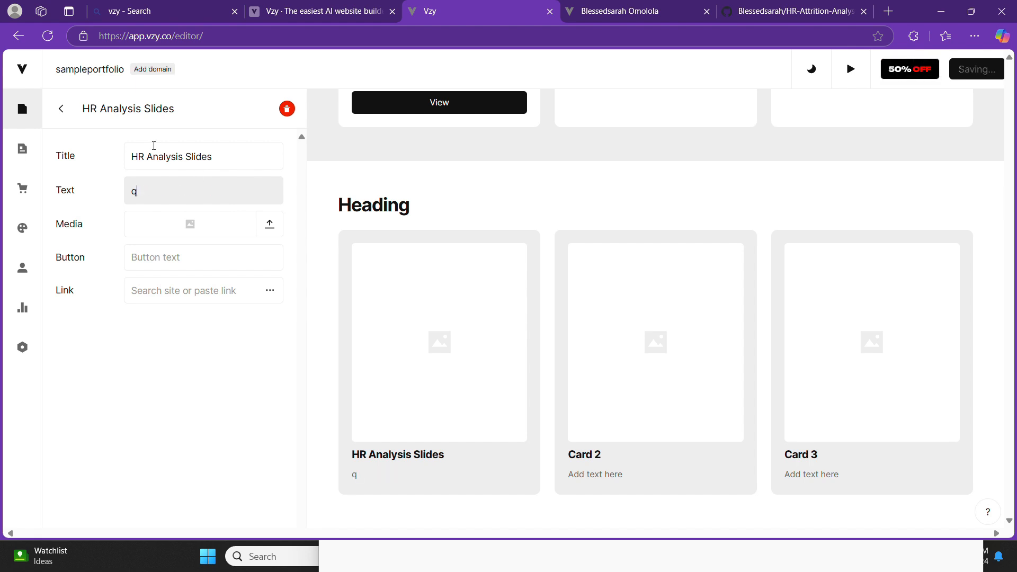
type("qqqqqqqqqqqqqqqqqqqqqqqqqqqqqqqqqqqqqqqqqqqq")
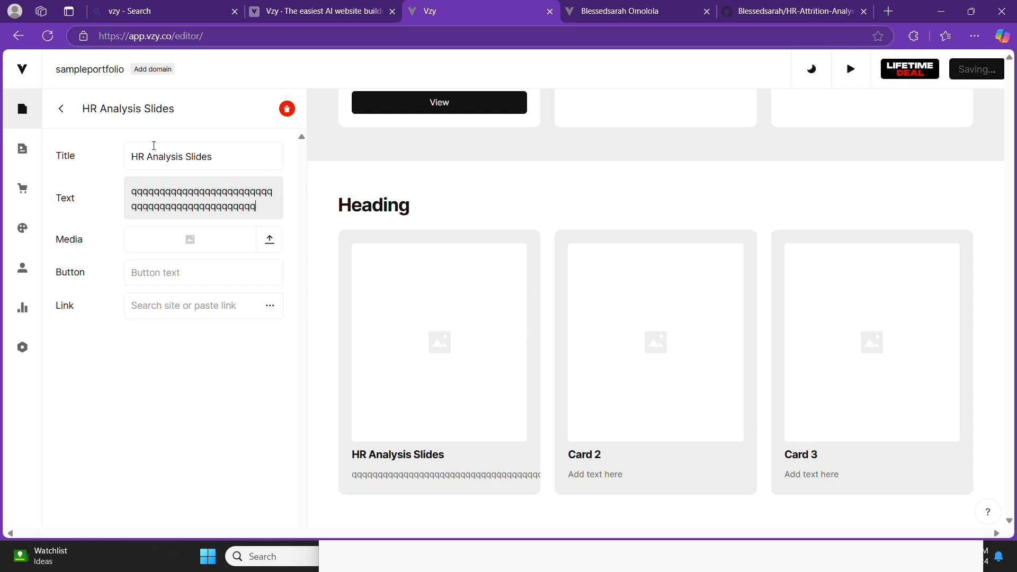
Upload the Adidas sales report dashboard image as the HR Analysis Slides card's media and return to the section's card list.
left_click(269, 242)
left_click(170, 214)
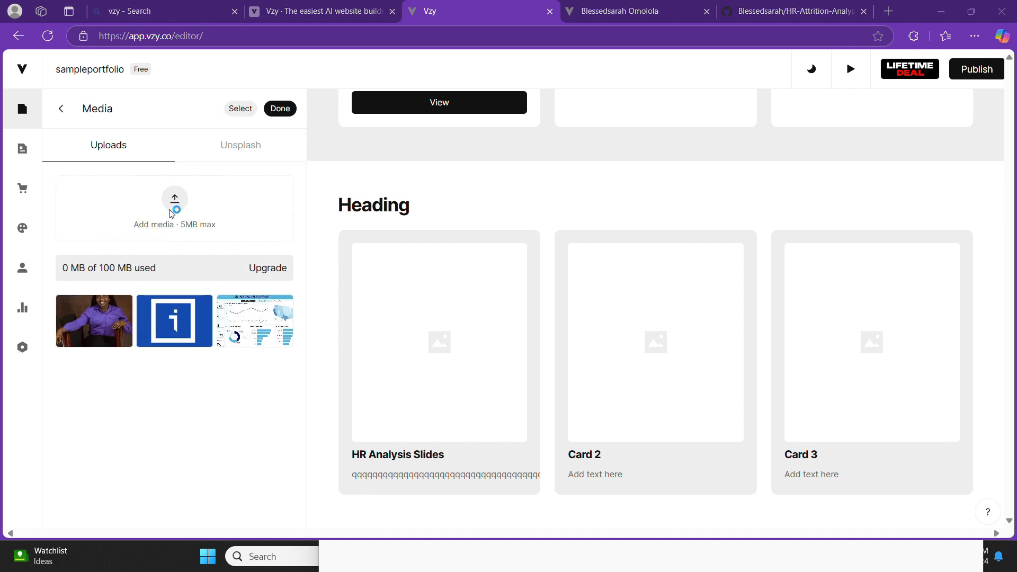
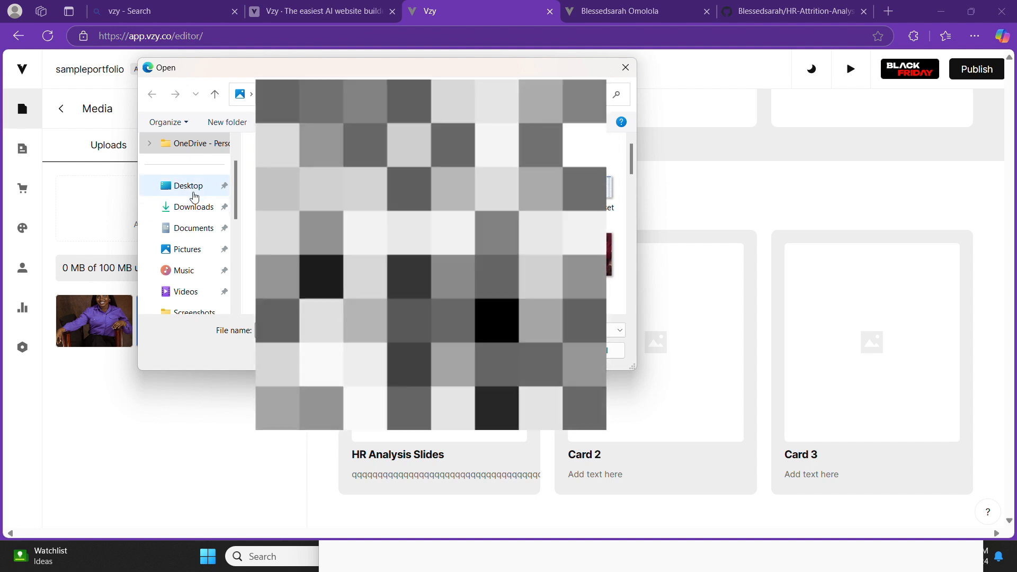
left_click(535, 350)
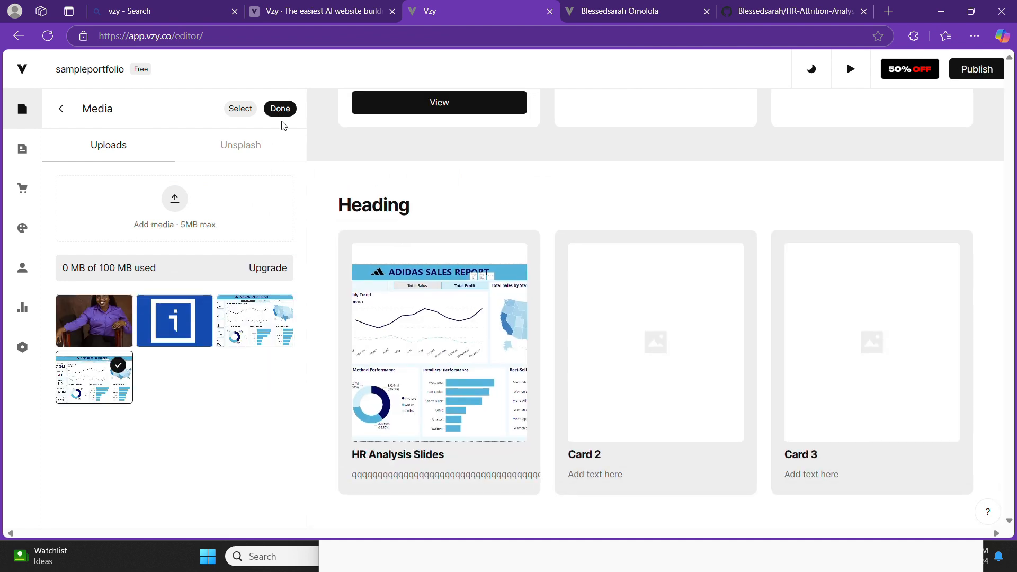
left_click(277, 112)
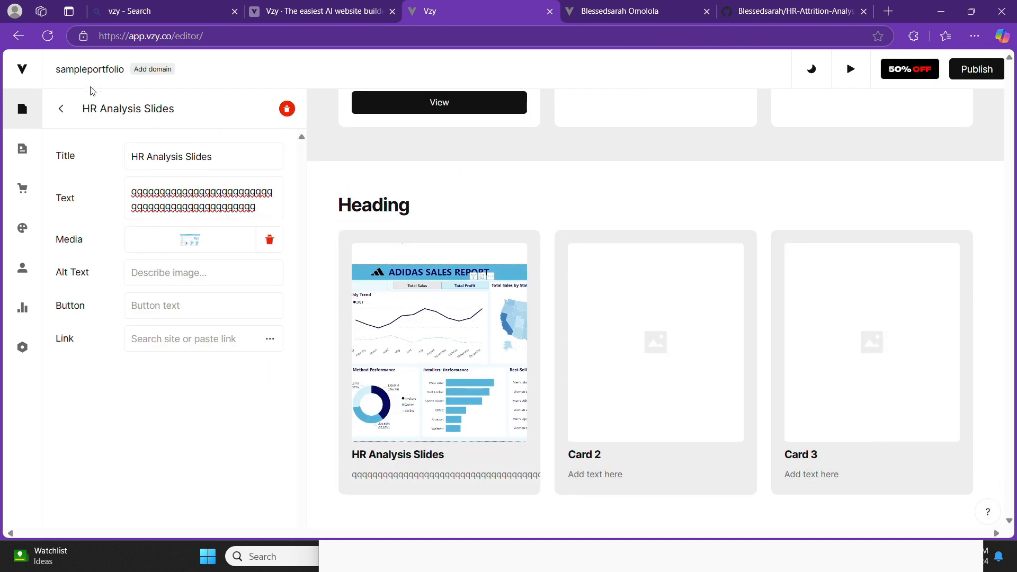
left_click(61, 109)
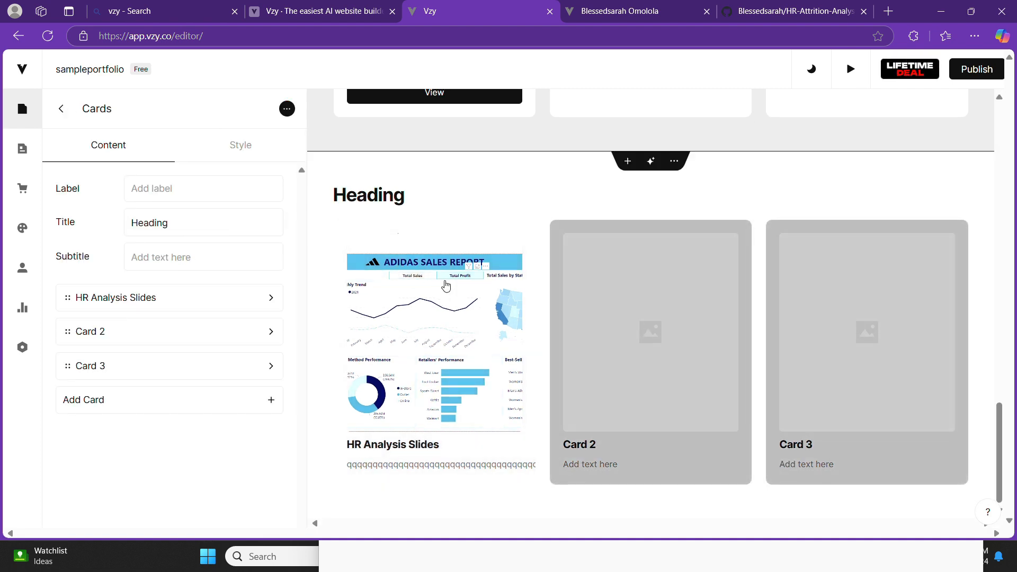
Check how the PowerPoint Slides section is laid out on the published reference portfolio, and return to the editor.
scroll(518, 288, "up", 1)
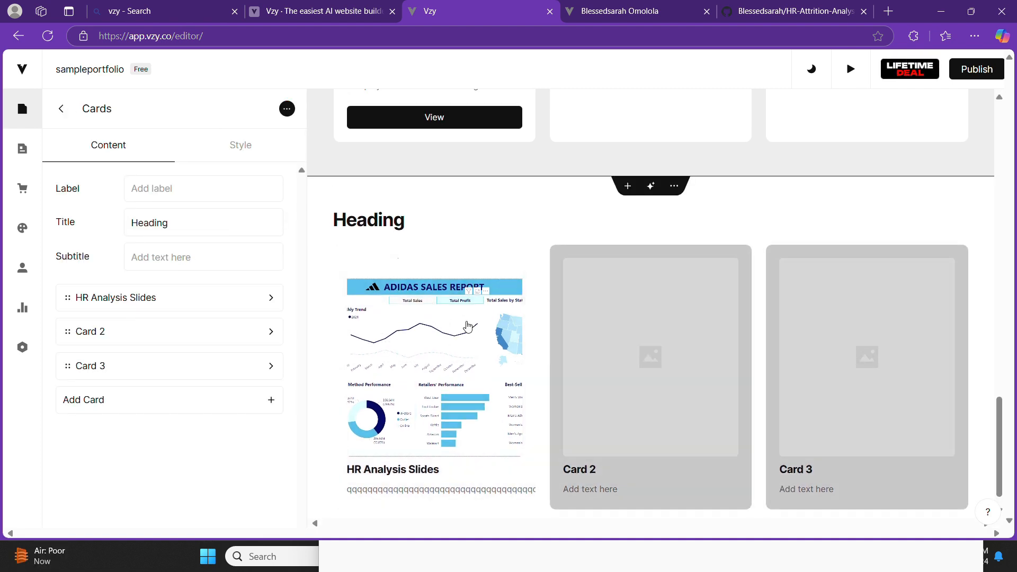
left_click(590, 5)
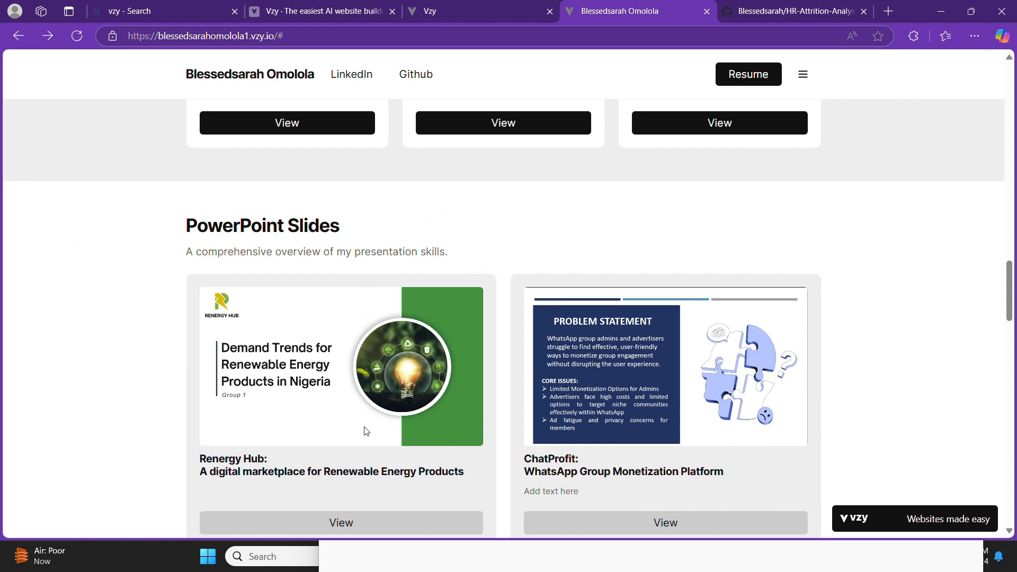
scroll(586, 372, "down", 4)
scroll(586, 373, "up", 2)
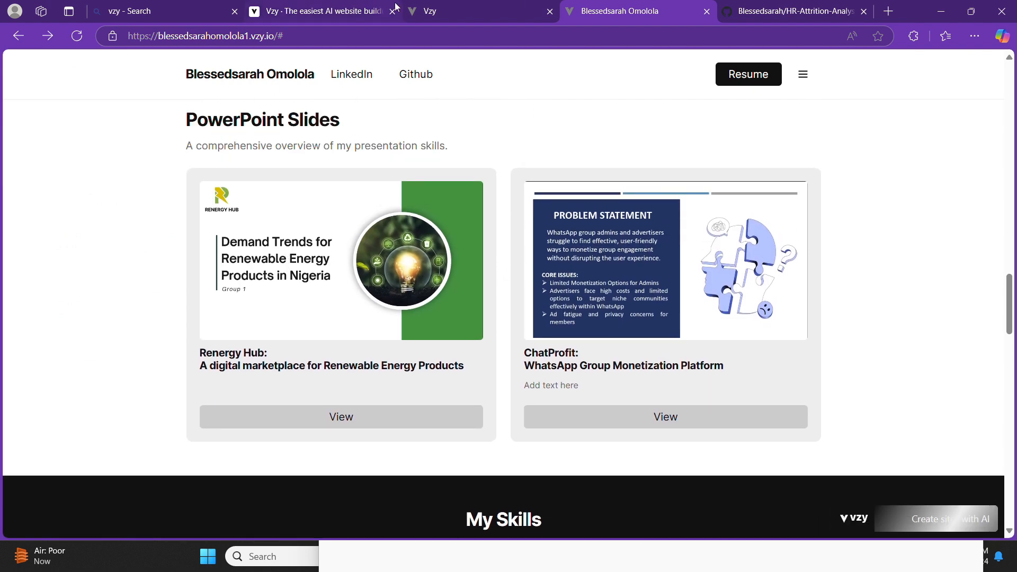
left_click(415, 11)
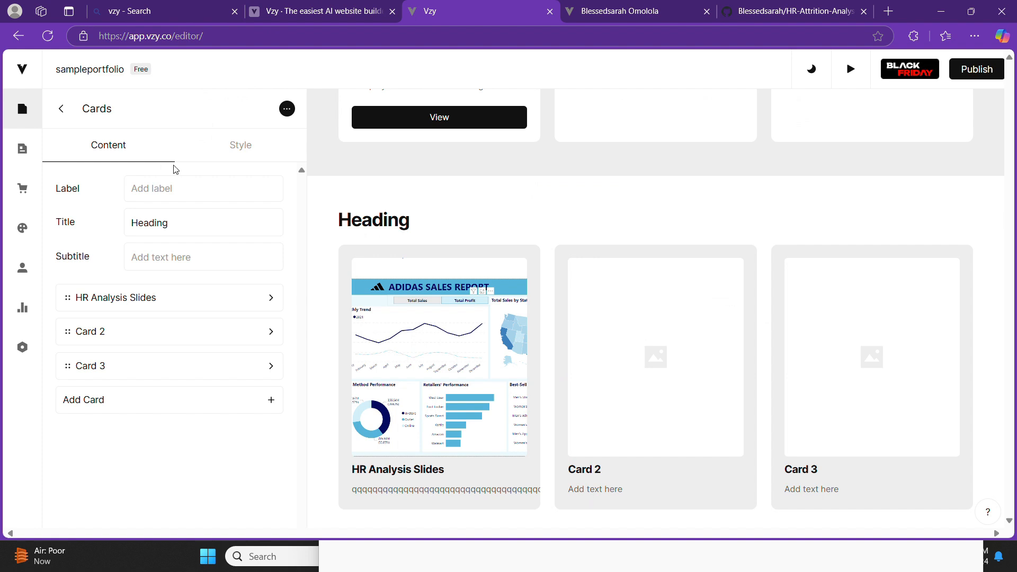
Set the cards section's image height to 220px and its grid to 2 columns.
left_click(234, 152)
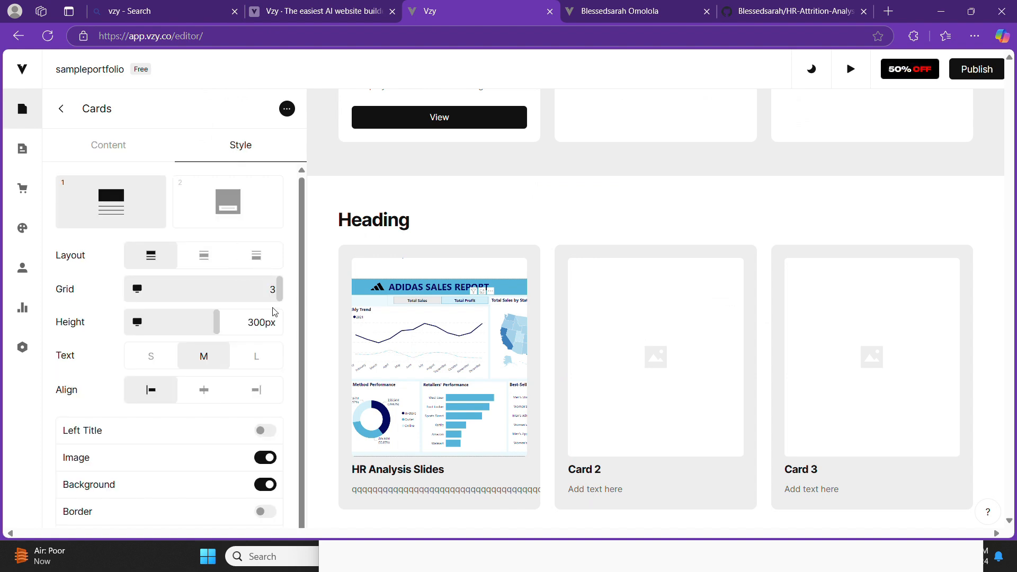
left_click_drag(218, 325, 192, 323)
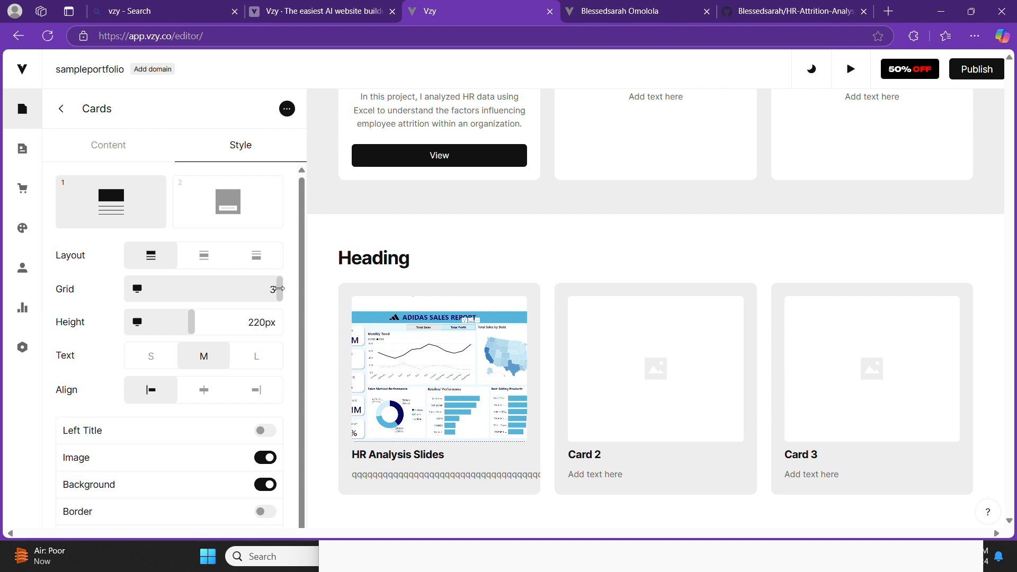
left_click_drag(263, 292, 240, 293)
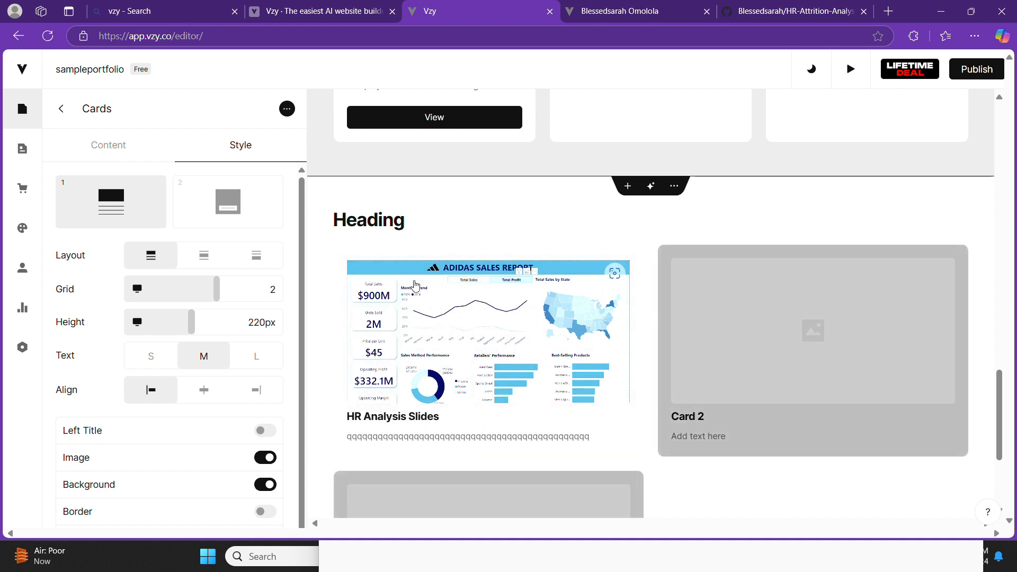
Change the cards section's title to "PowerPoints" and align the section's text to the center.
left_click(103, 150)
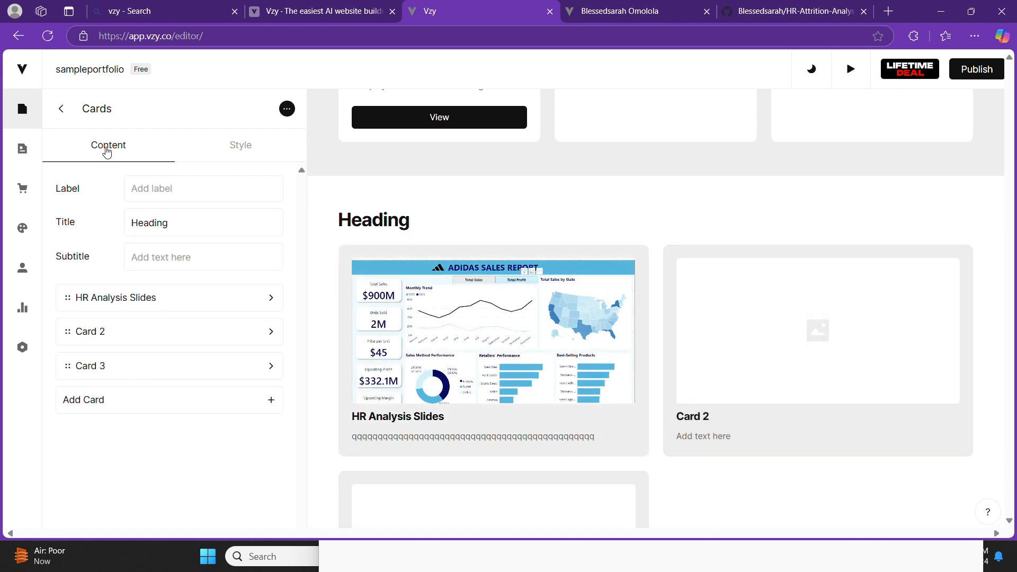
double_click(184, 232)
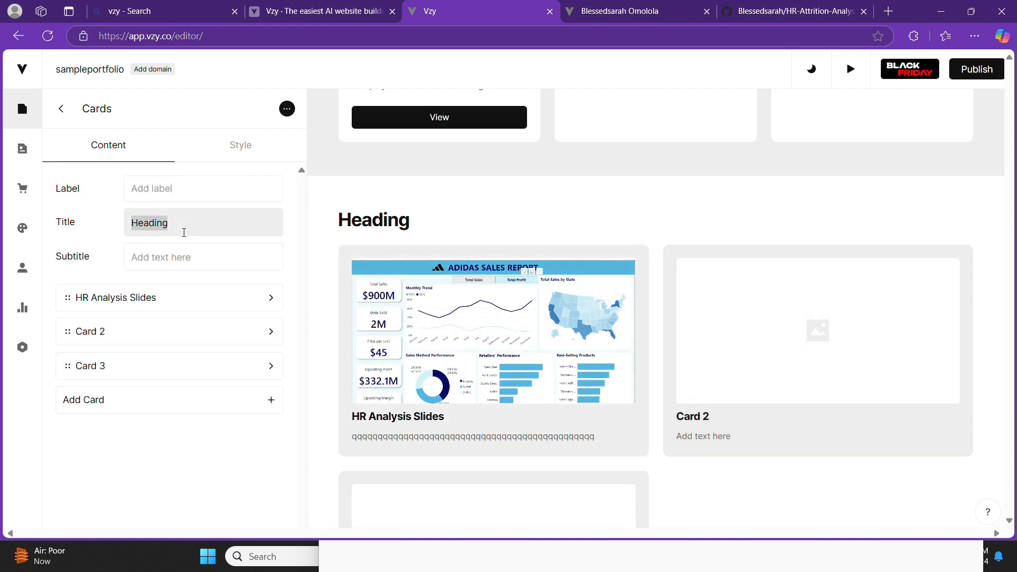
type("Power")
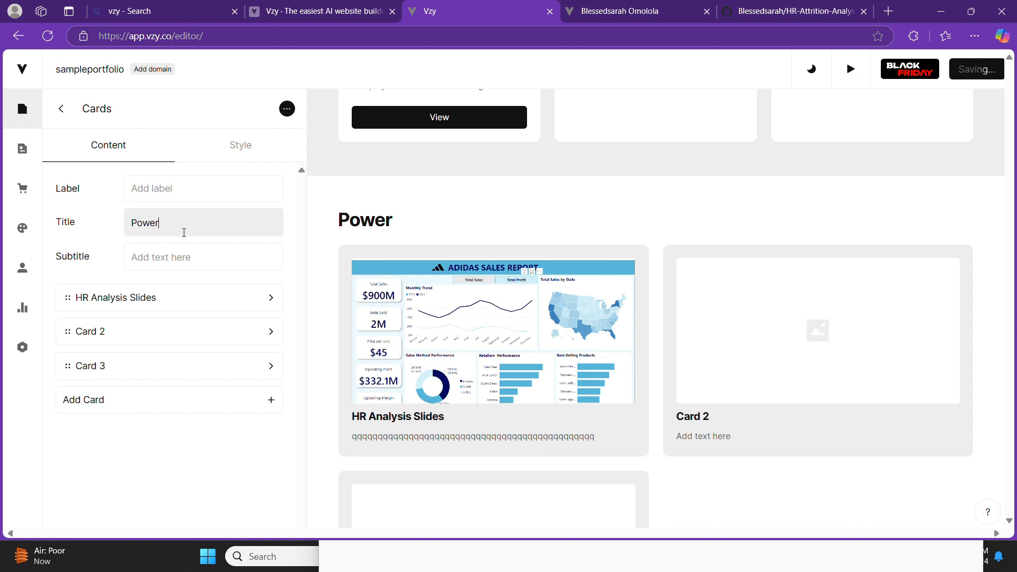
type("Poi")
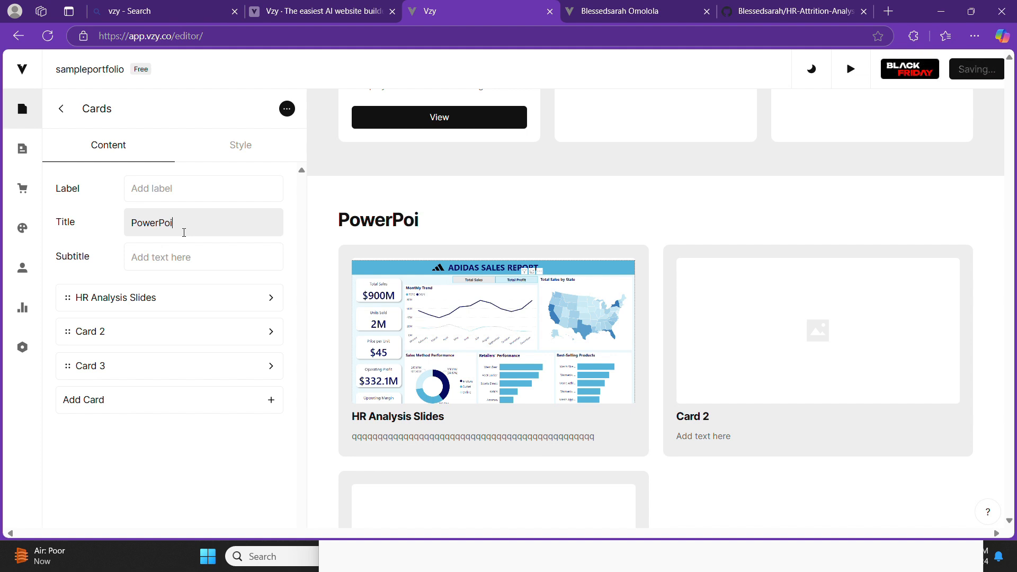
type("nt")
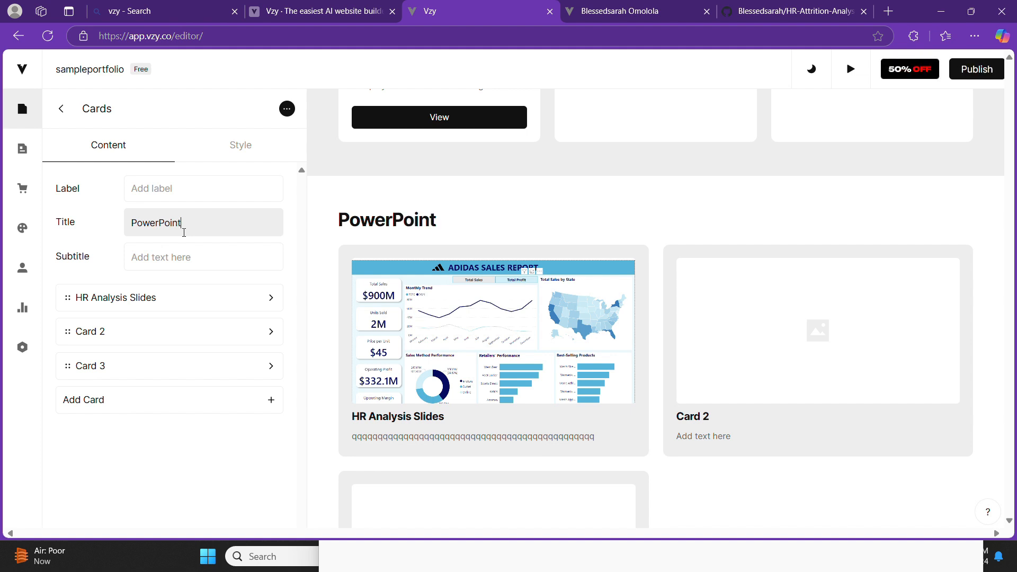
type("s")
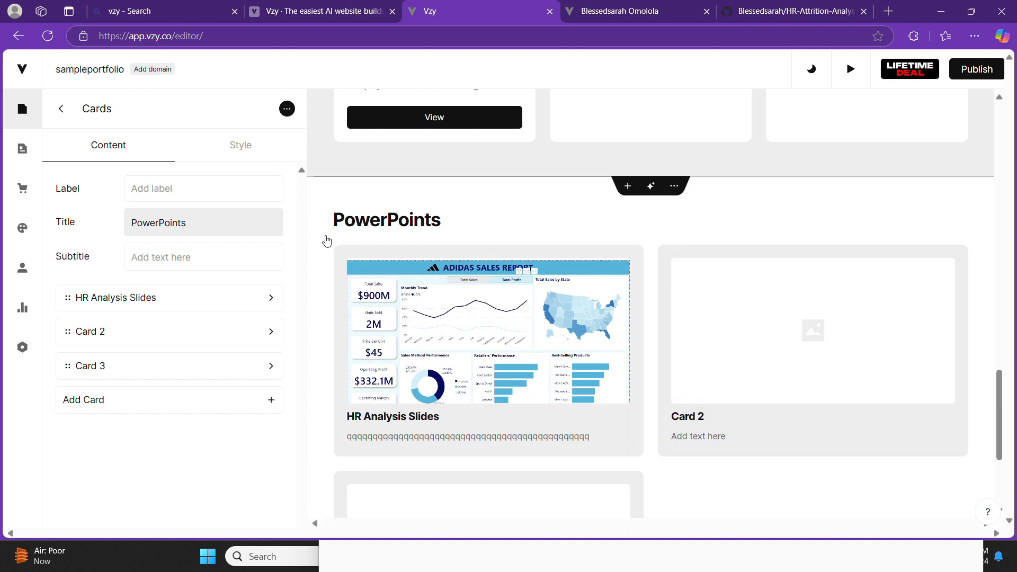
left_click(247, 144)
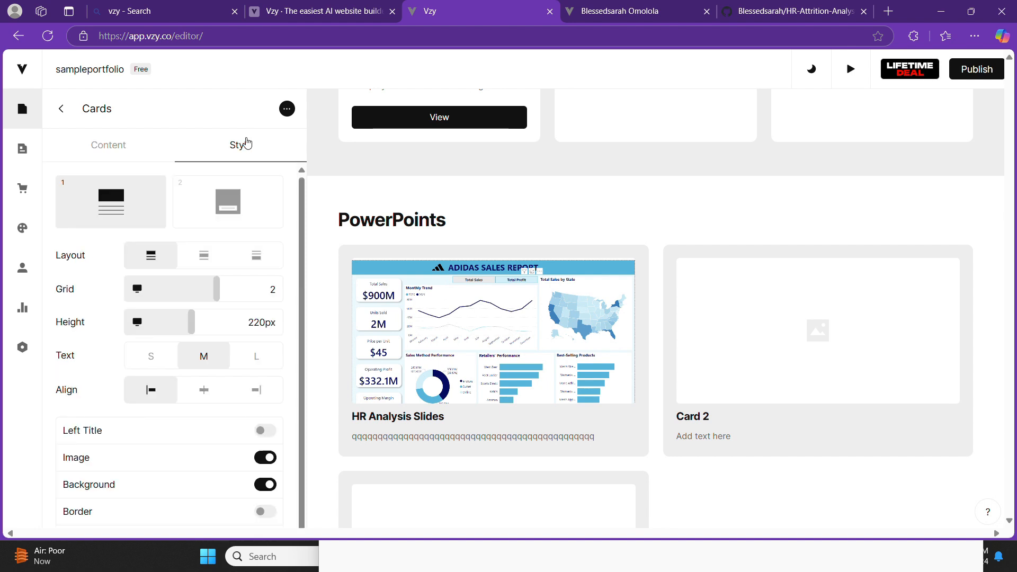
left_click(203, 401)
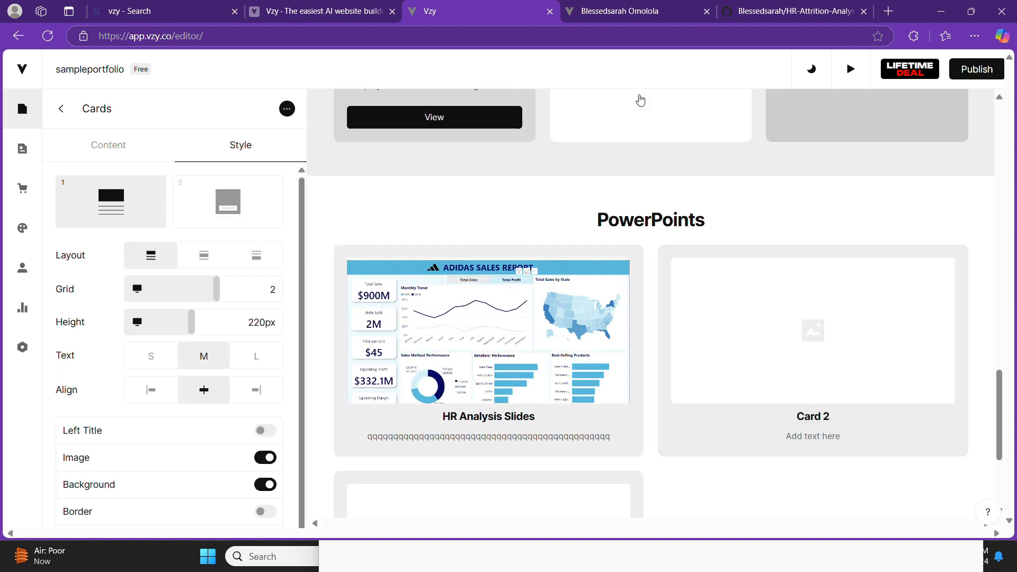
Preview the site to examine the PowerPoints section's cards, and return to editing.
left_click(857, 78)
scroll(637, 259, "down", 15)
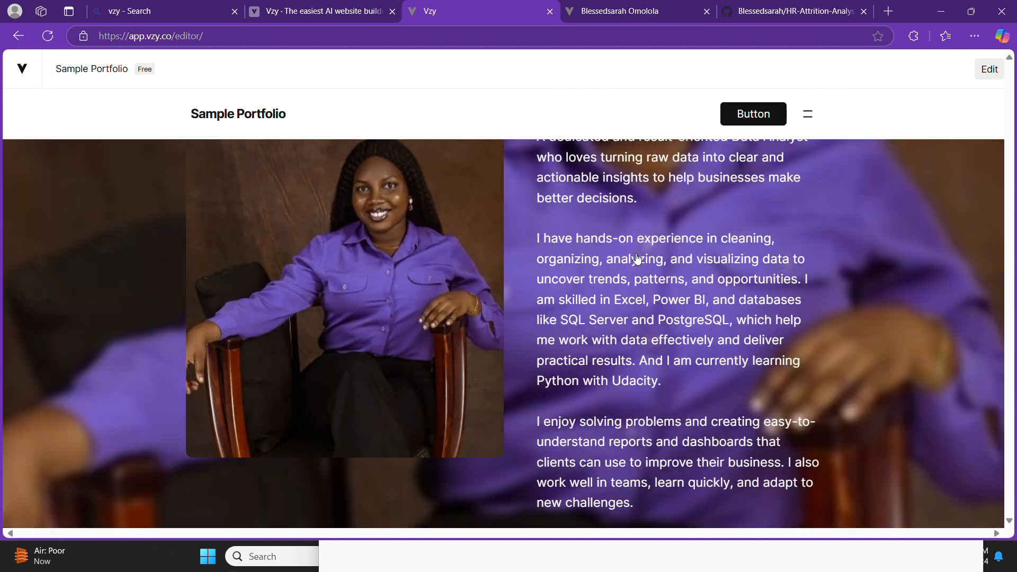
scroll(637, 259, "down", 5)
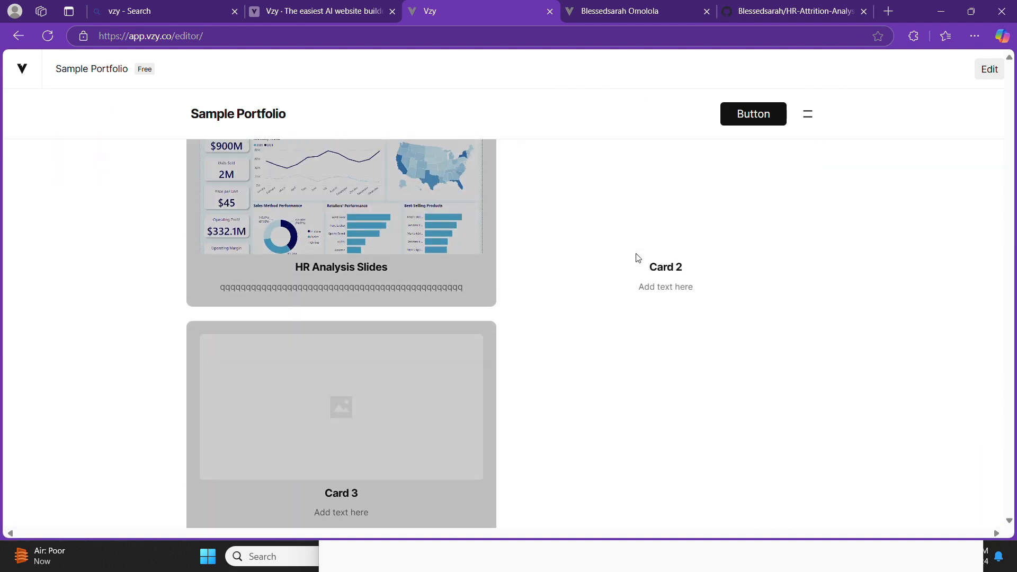
scroll(637, 259, "down", 4)
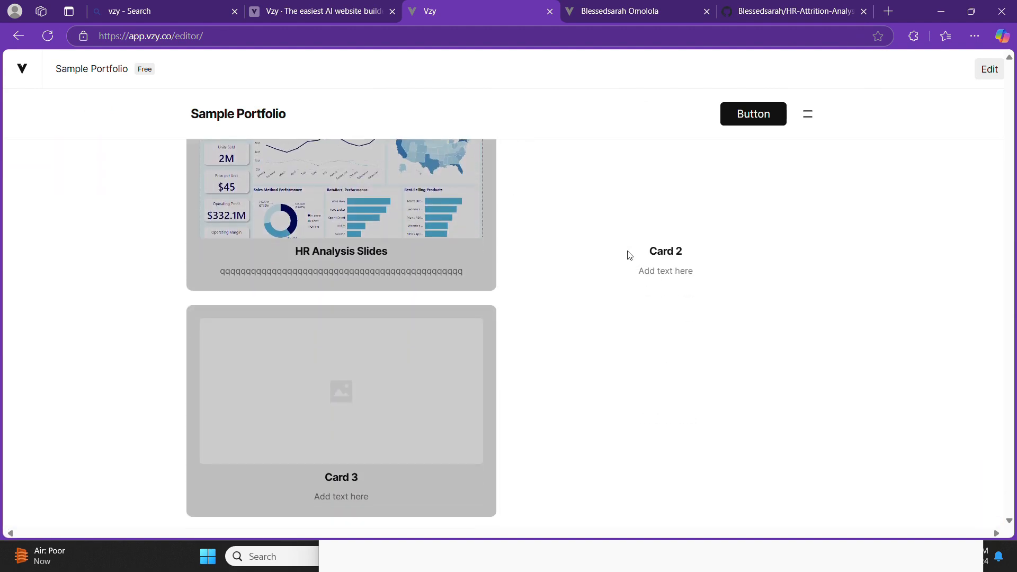
scroll(391, 435, "up", 4)
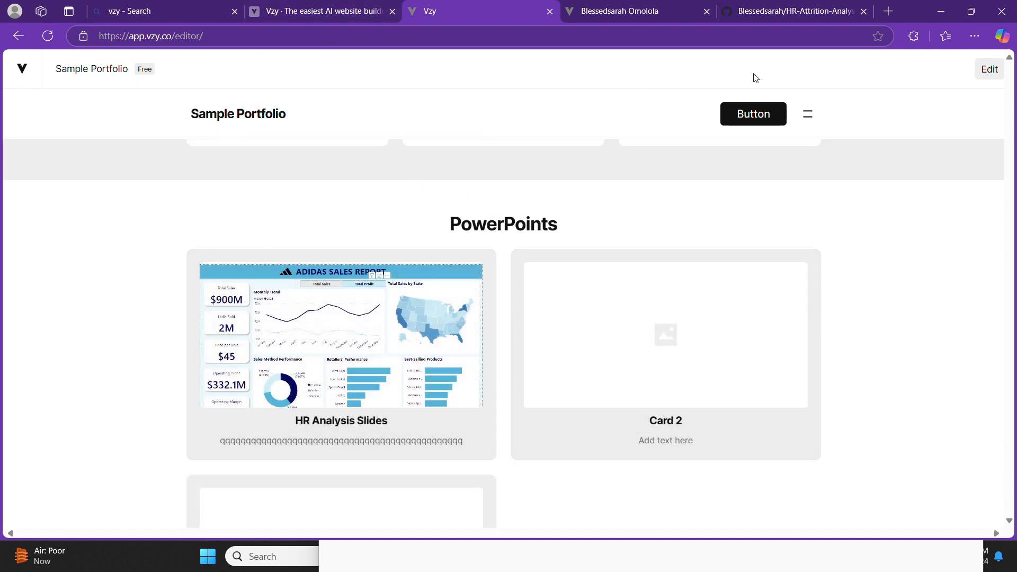
left_click(991, 70)
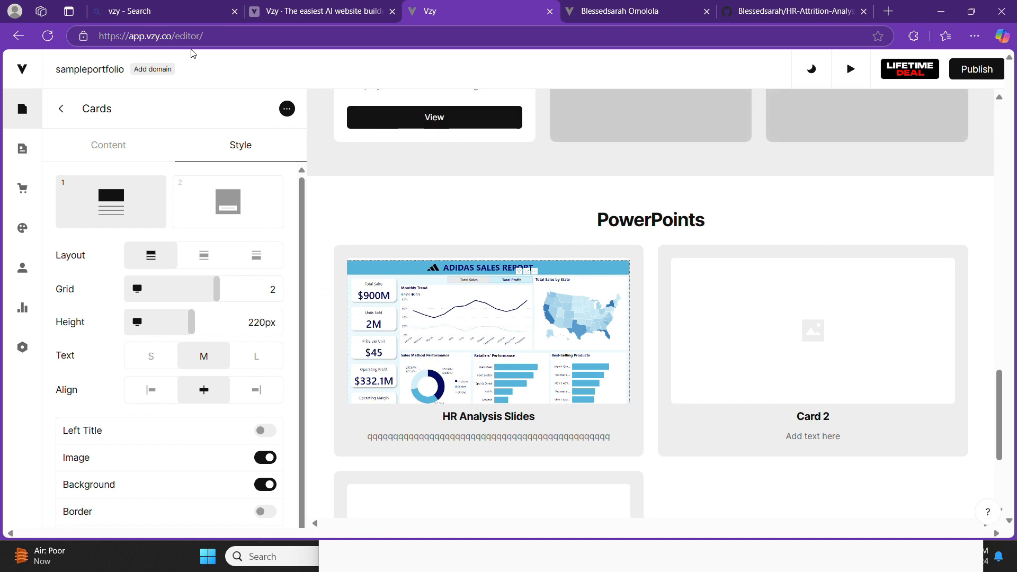
Delete Card 3 from the PowerPoints cards section.
left_click(106, 148)
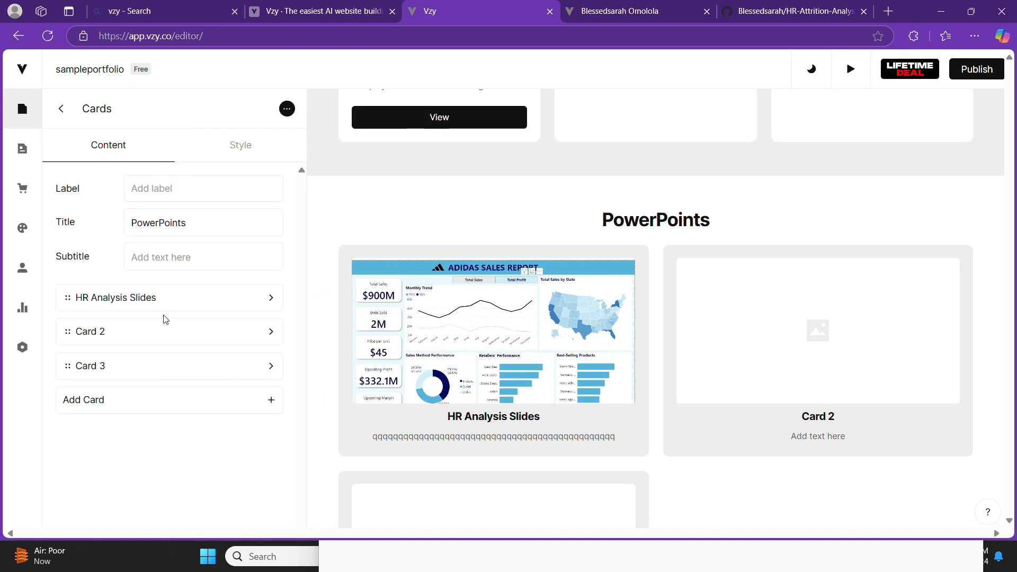
left_click(237, 366)
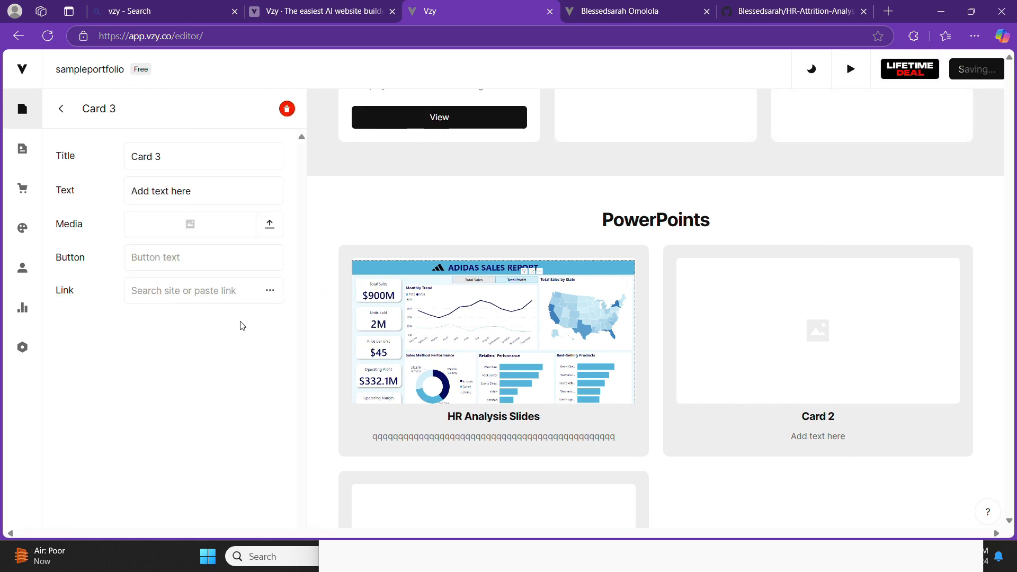
left_click(287, 109)
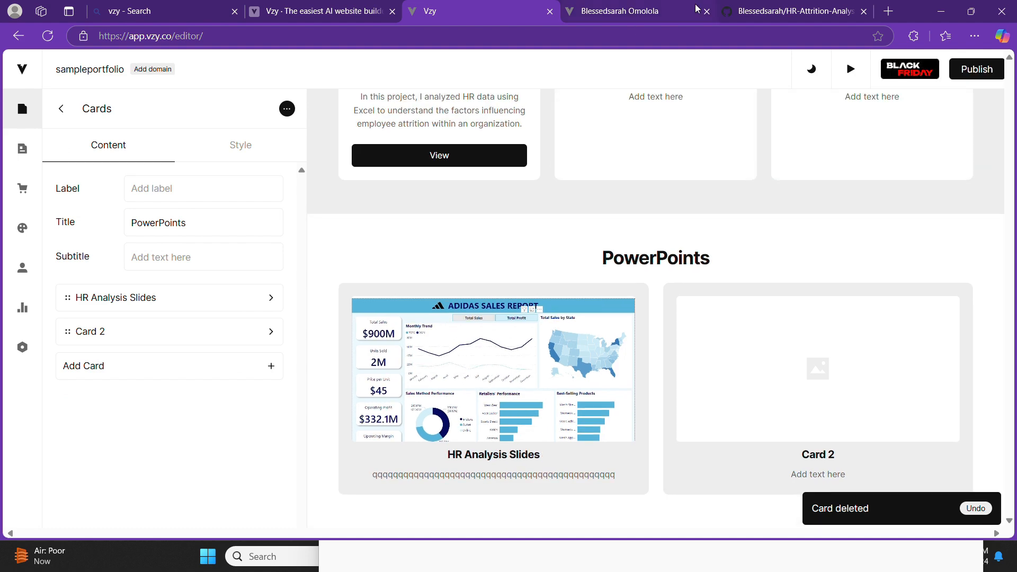
Check how the My Skills section is laid out on the published reference portfolio, and return to the editor.
left_click(620, 11)
scroll(598, 312, "down", 3)
scroll(599, 311, "down", 4)
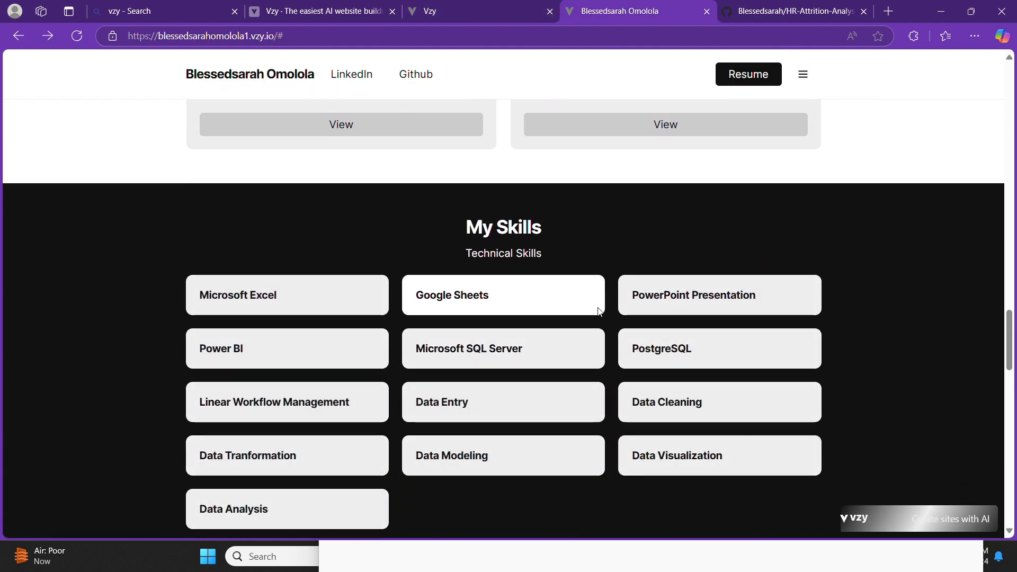
scroll(598, 312, "up", 1)
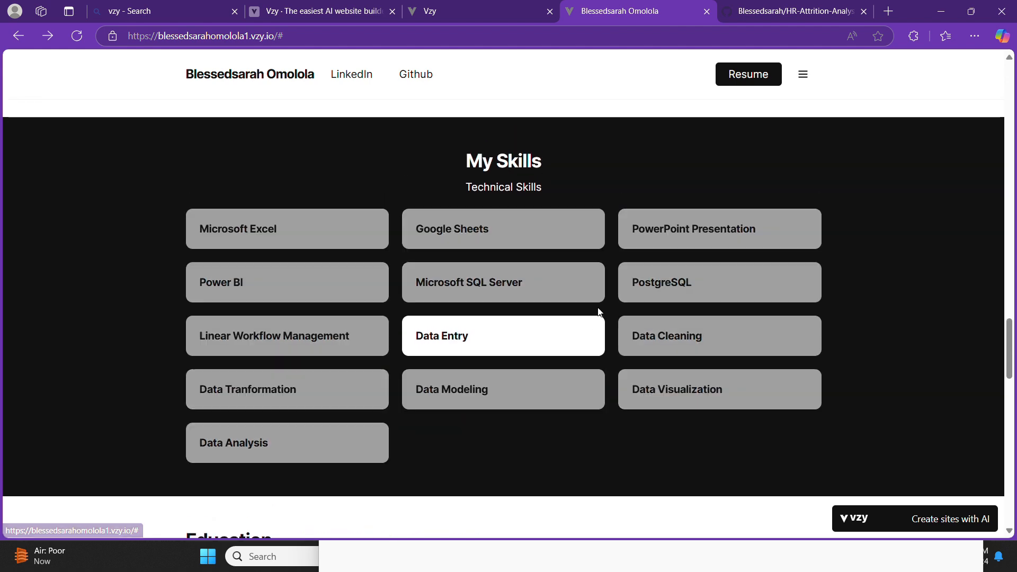
scroll(598, 312, "up", 3)
scroll(598, 312, "down", 3)
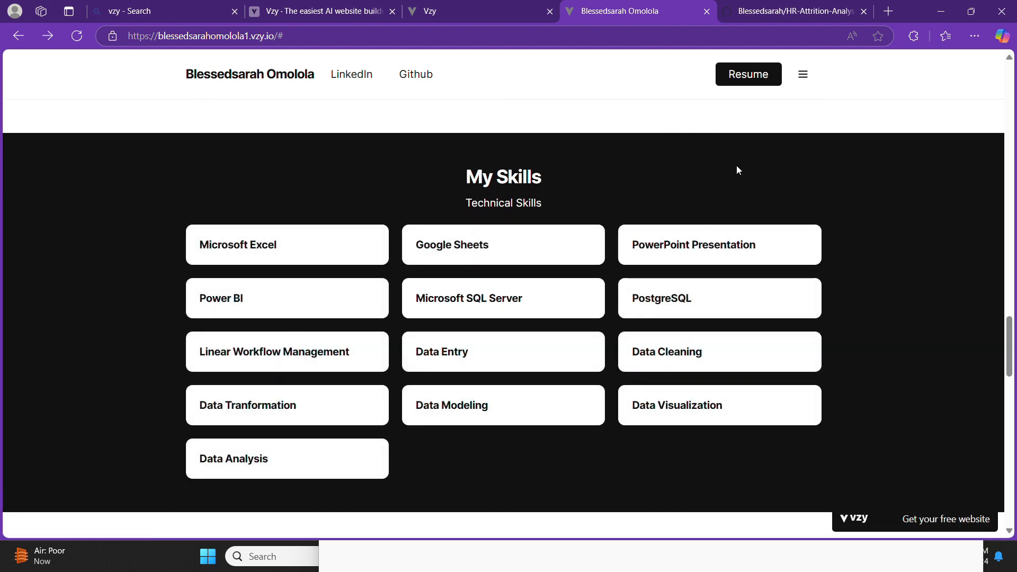
scroll(761, 166, "up", 10)
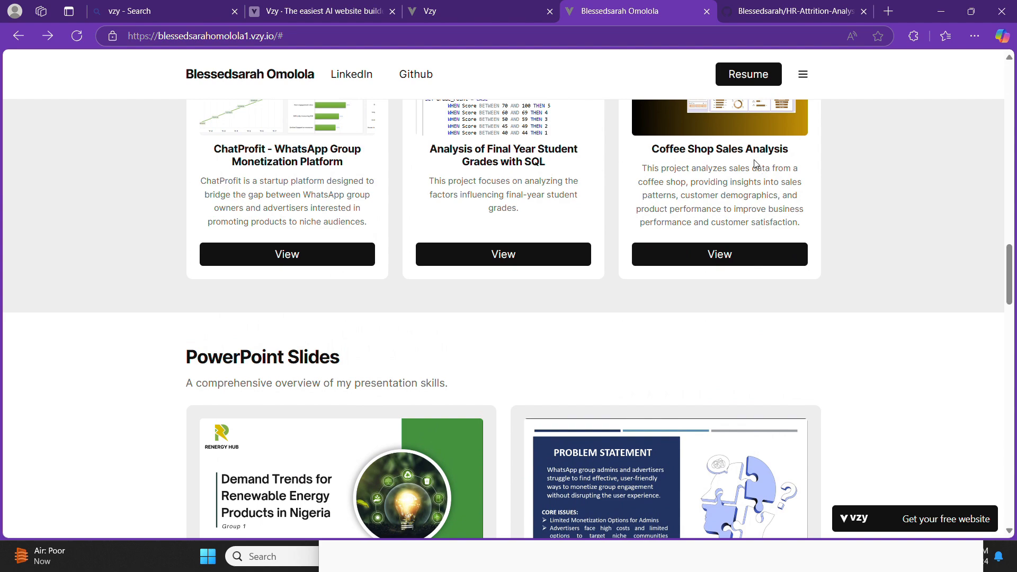
left_click(411, 13)
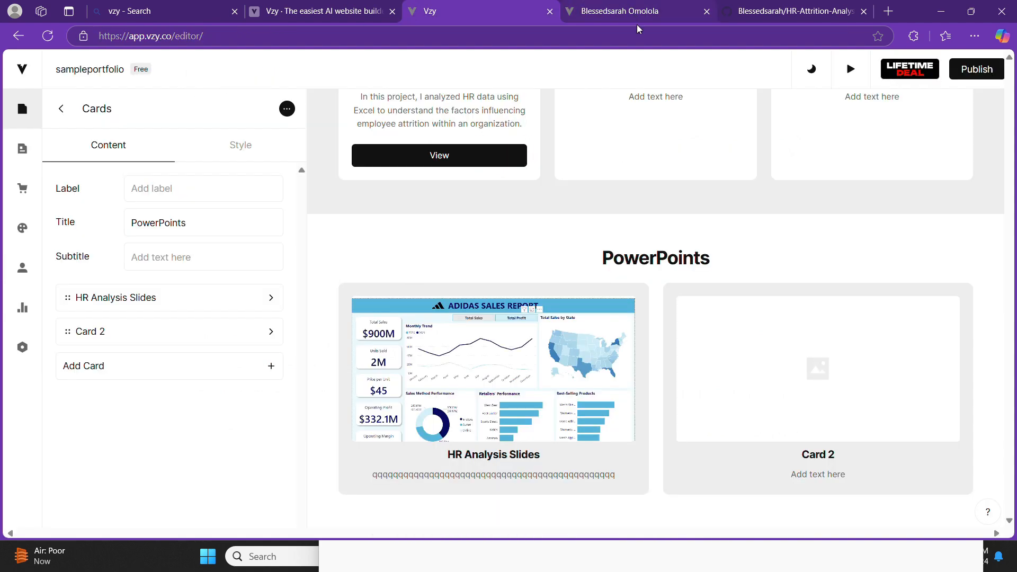
Add a Lists section directly below the PowerPoints section.
scroll(738, 256, "up", 15)
scroll(737, 258, "down", 3)
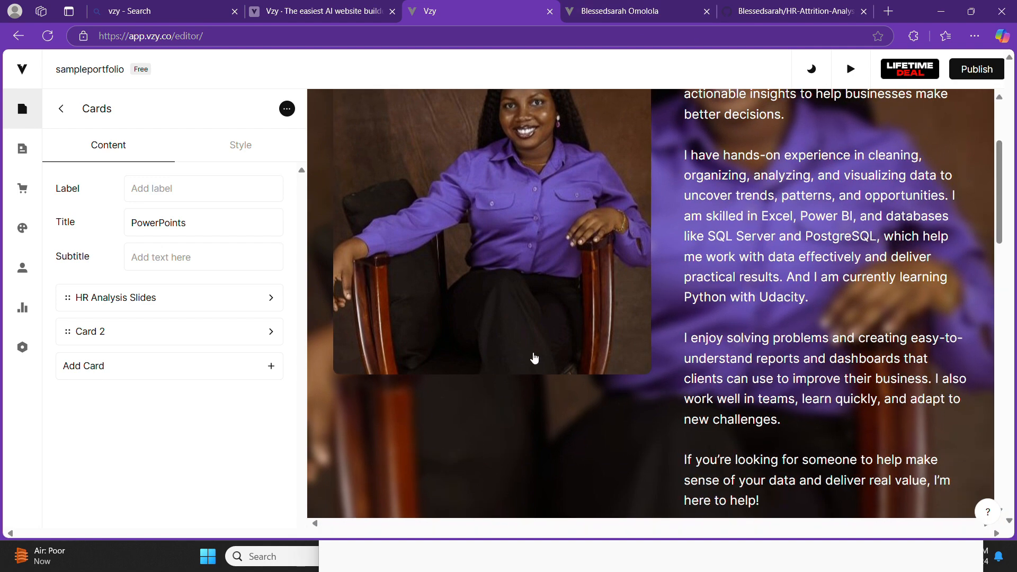
scroll(466, 374, "down", 10)
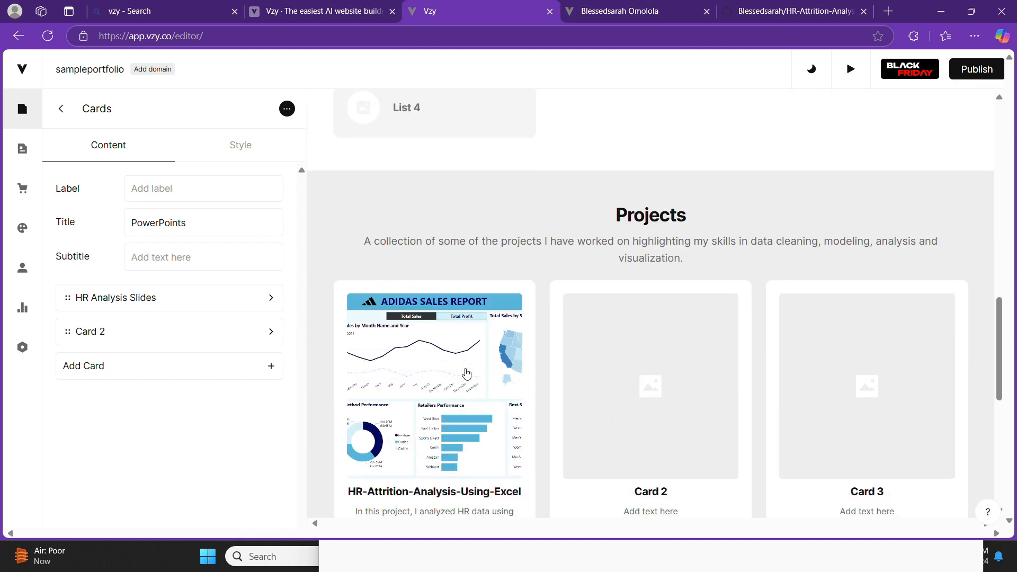
scroll(466, 374, "down", 8)
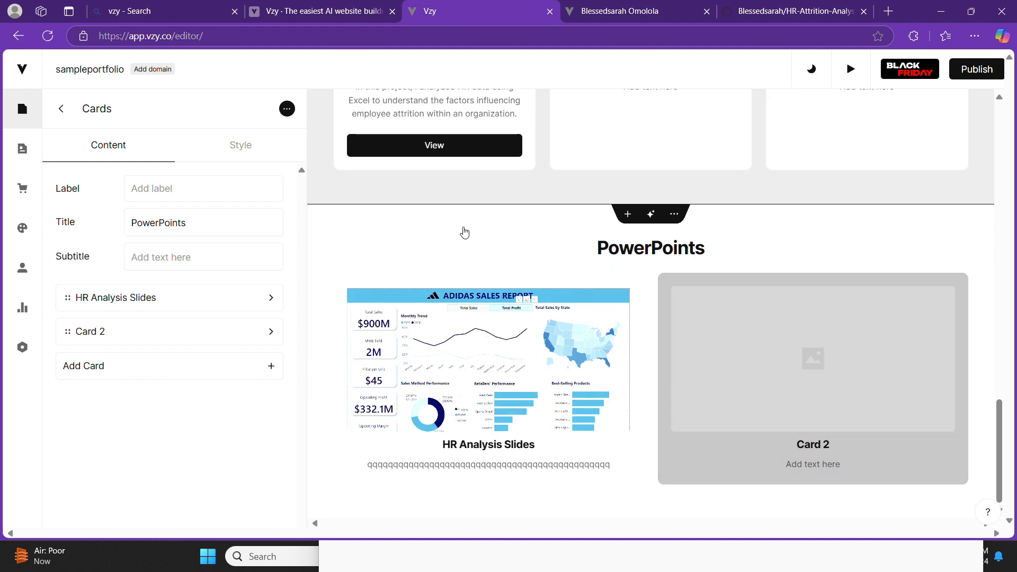
left_click(628, 214)
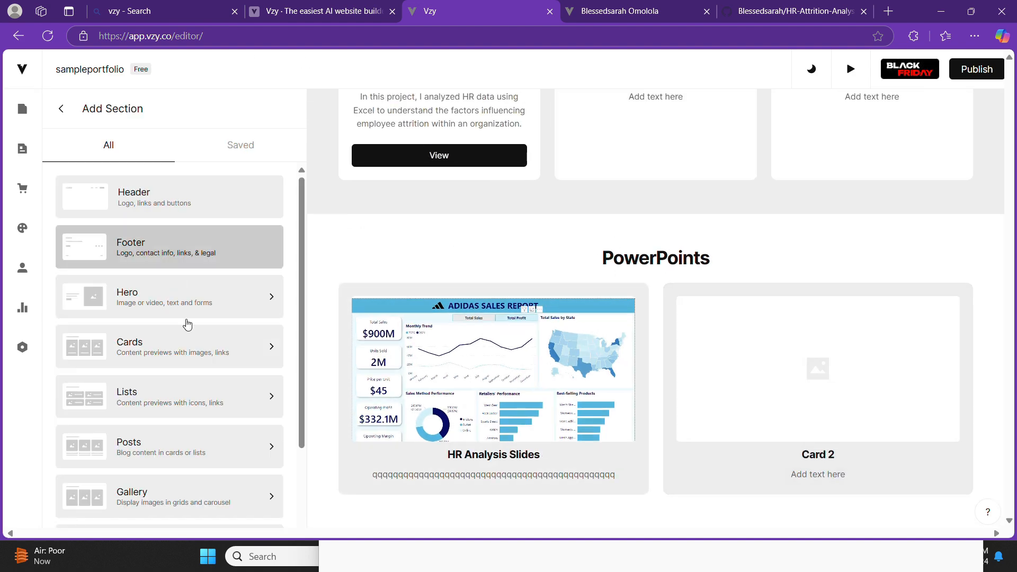
left_click(238, 386)
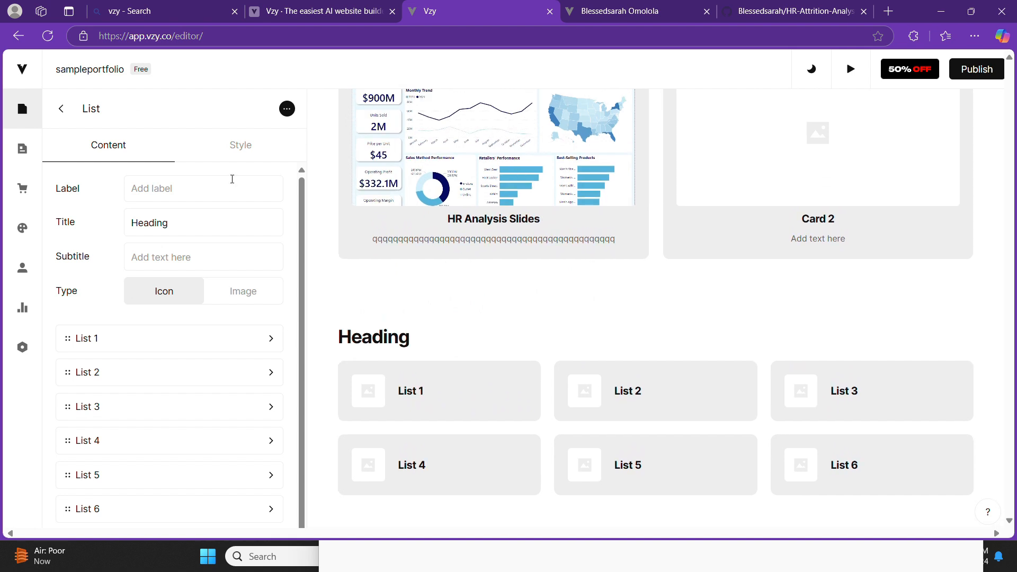
Retitle the first two items of the new list section as "Excel" and "SQL".
left_click(246, 340)
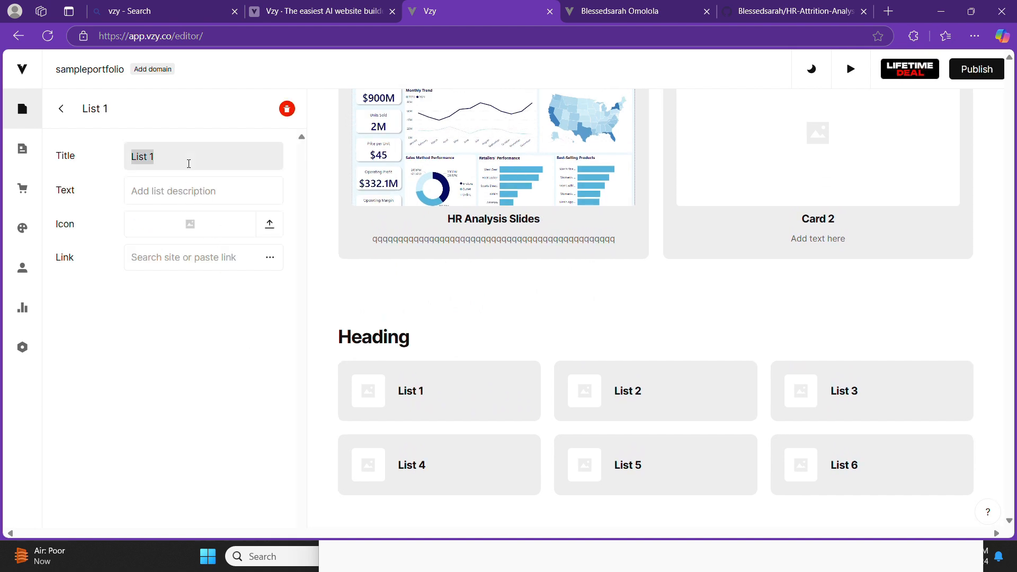
type("Excel")
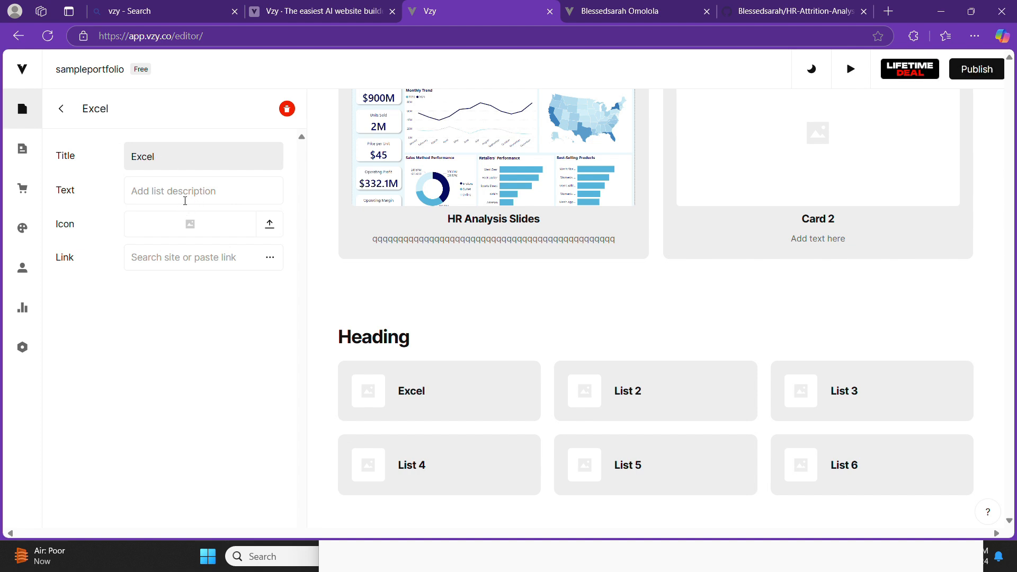
left_click(62, 109)
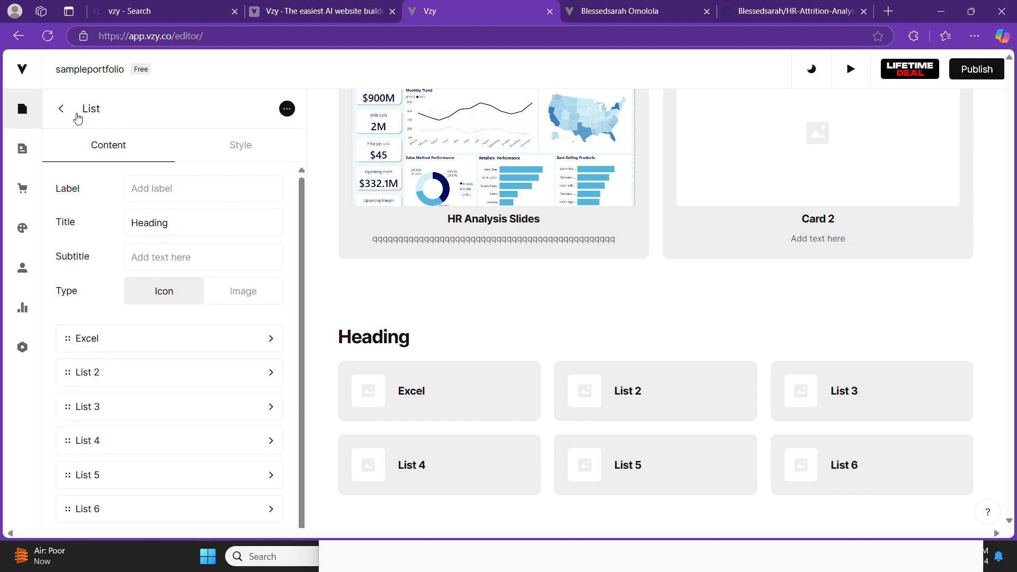
left_click(164, 381)
triple_click(190, 164)
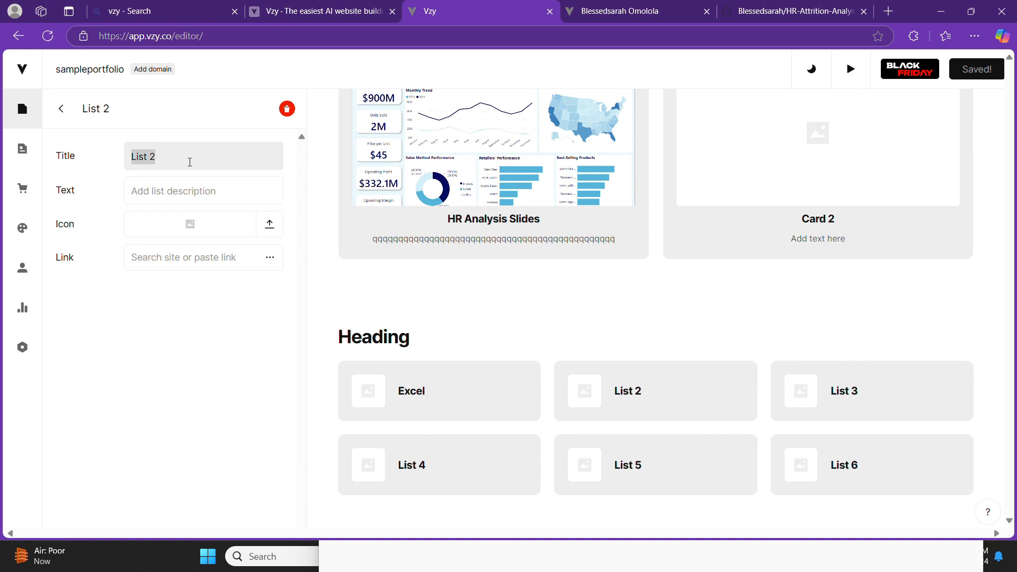
type("SQL")
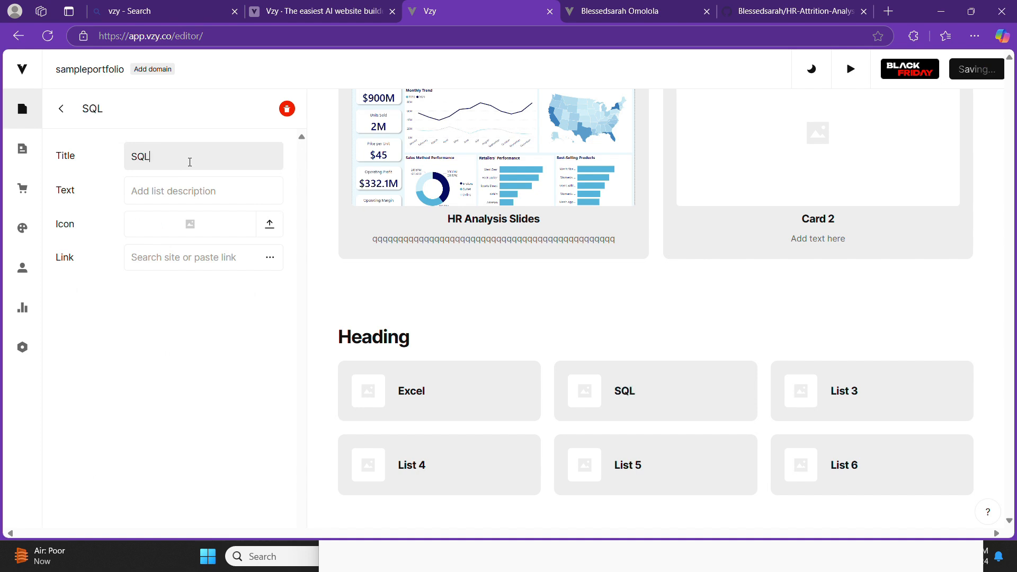
left_click(61, 109)
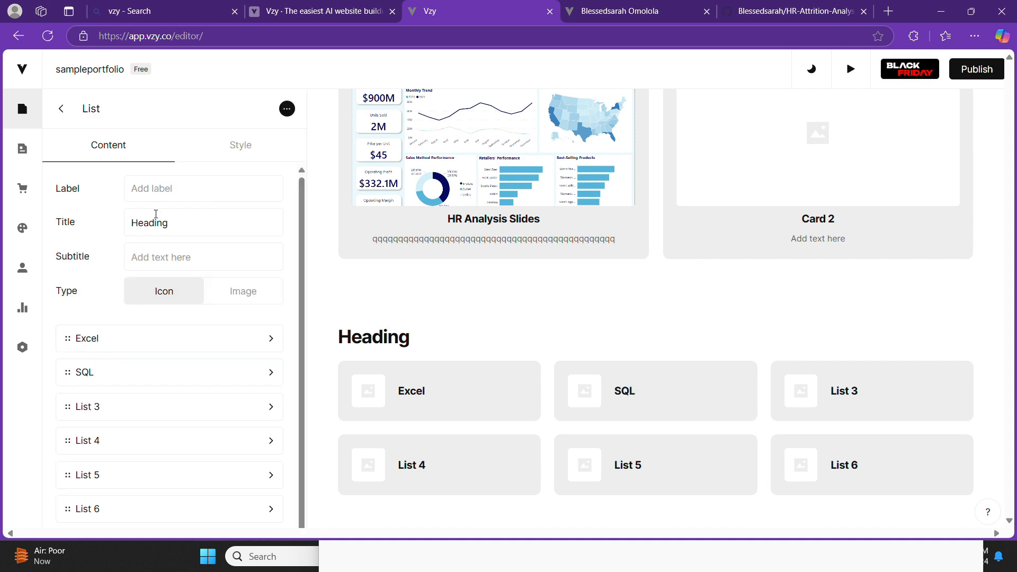
Change the title of the third list item to "Python" and return to the list section's settings.
left_click(183, 408)
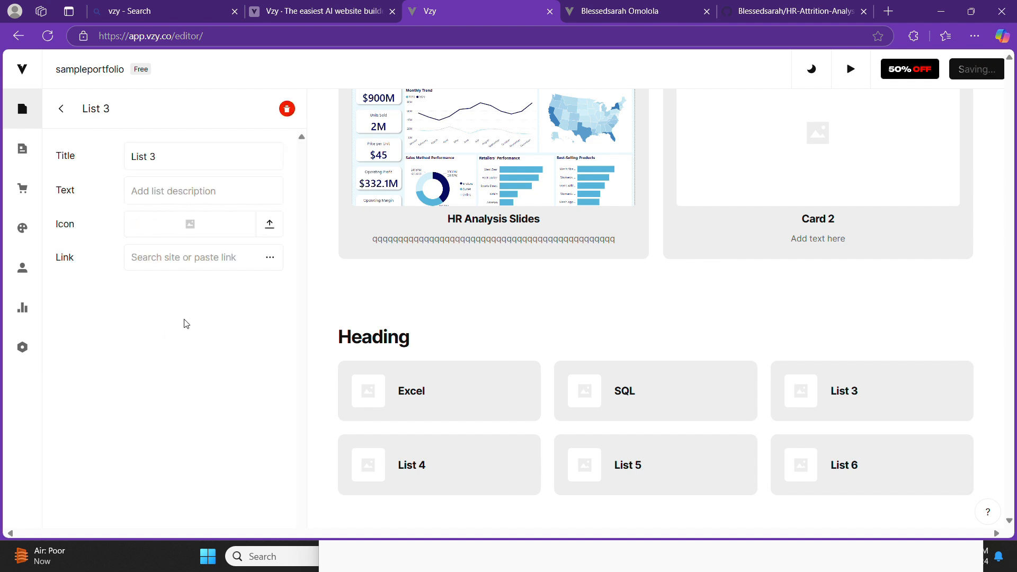
triple_click(184, 158)
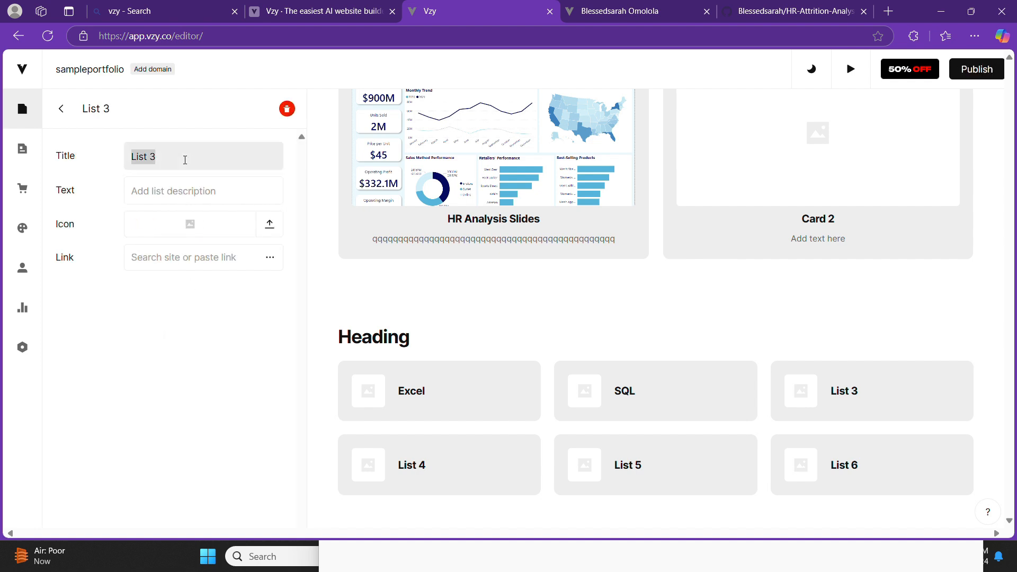
type("Pyt")
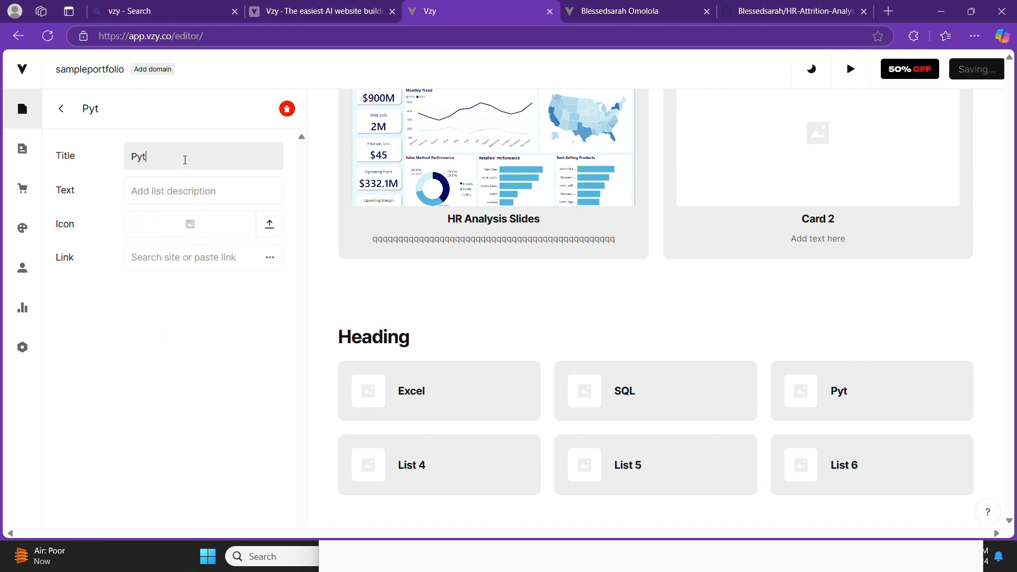
type("hon")
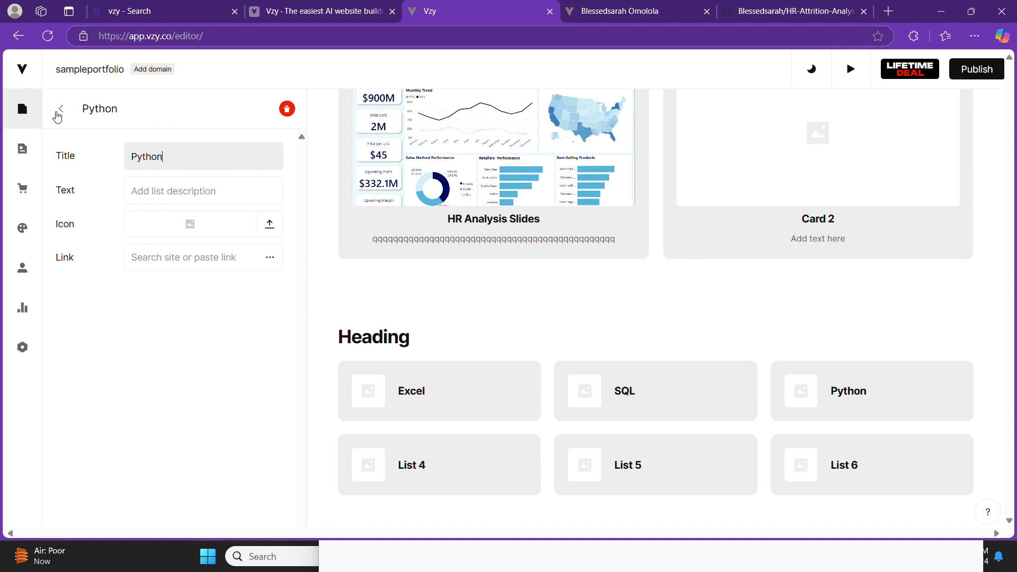
left_click(59, 112)
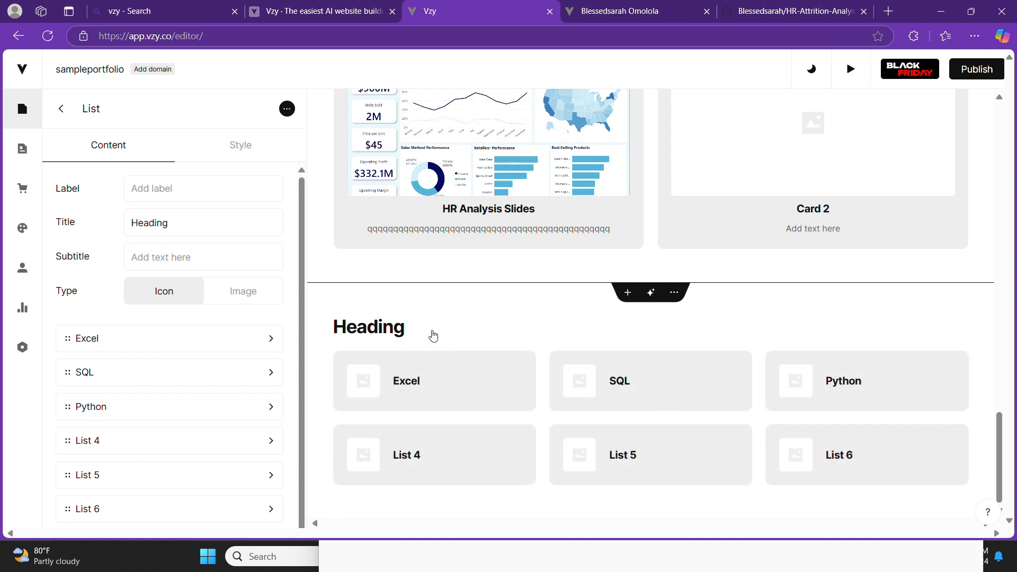
Turn off the icons for the items in the list section.
scroll(224, 286, "down", 2)
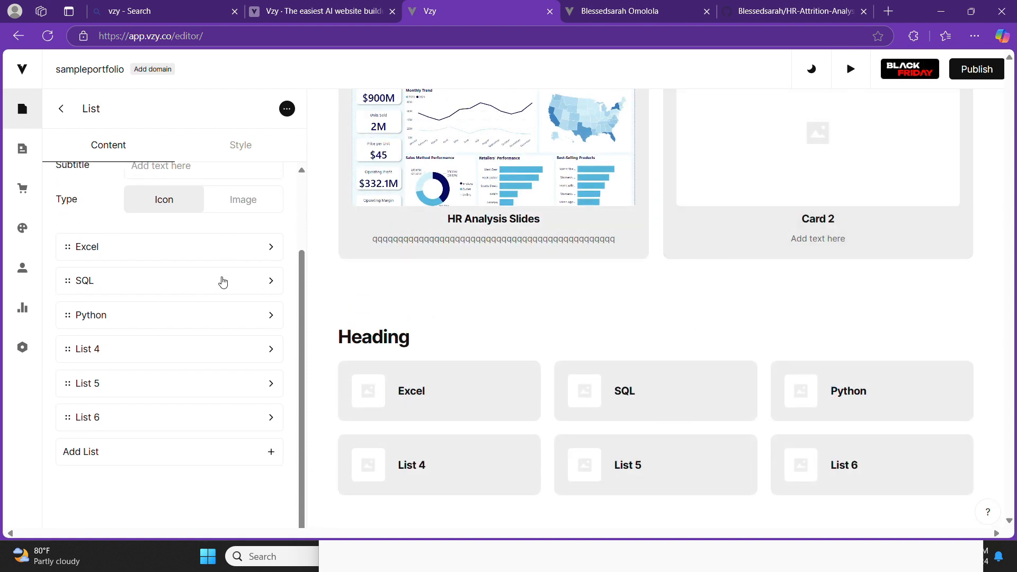
scroll(242, 182, "up", 2)
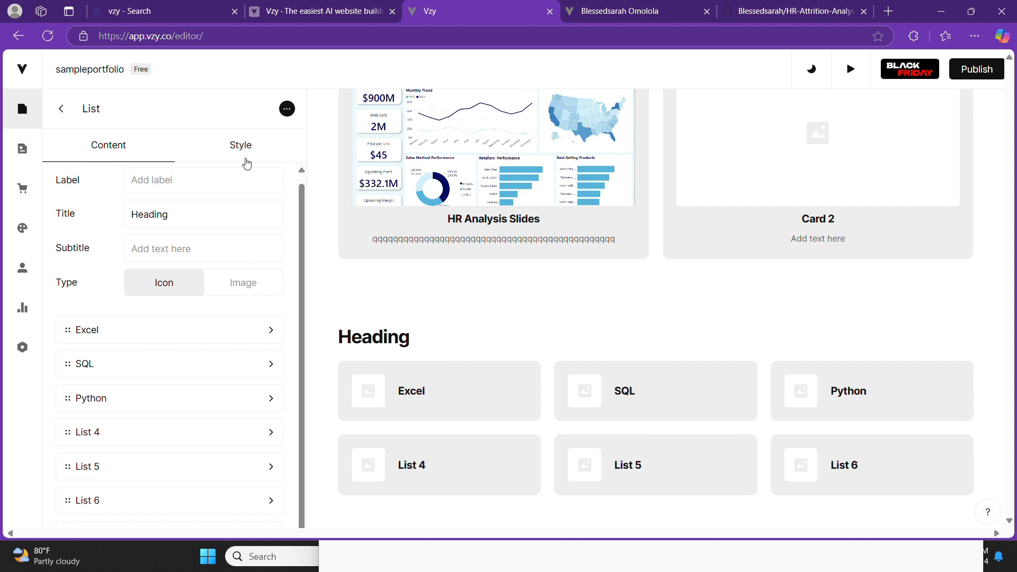
left_click(247, 162)
scroll(217, 373, "down", 5)
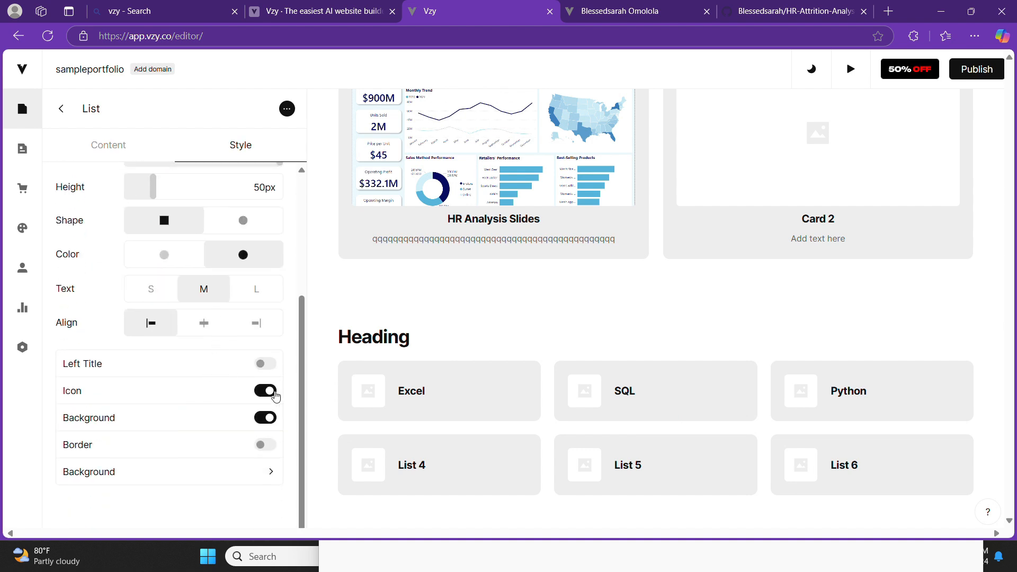
left_click(265, 390)
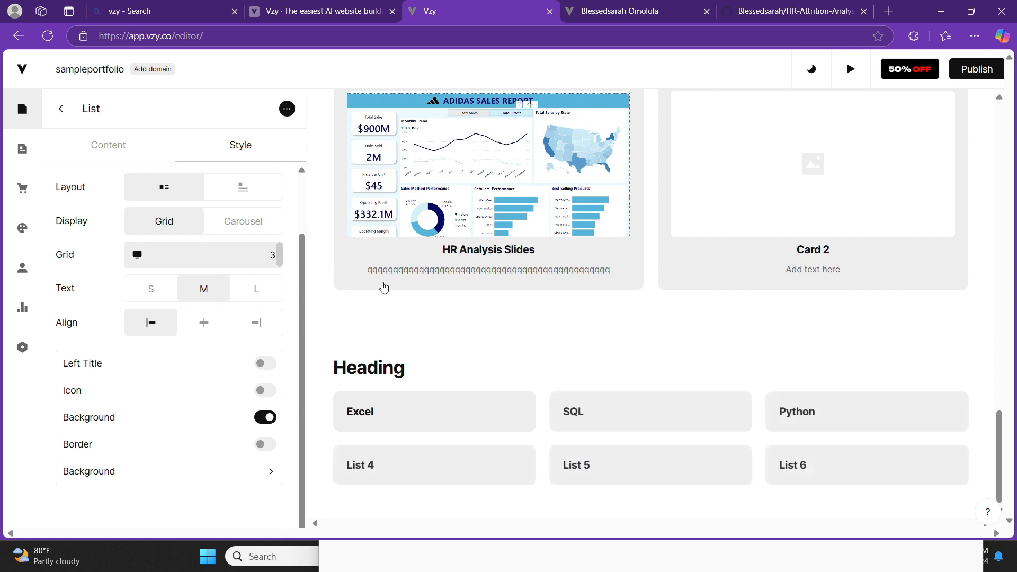
Set the list section's background color to black.
left_click(216, 473)
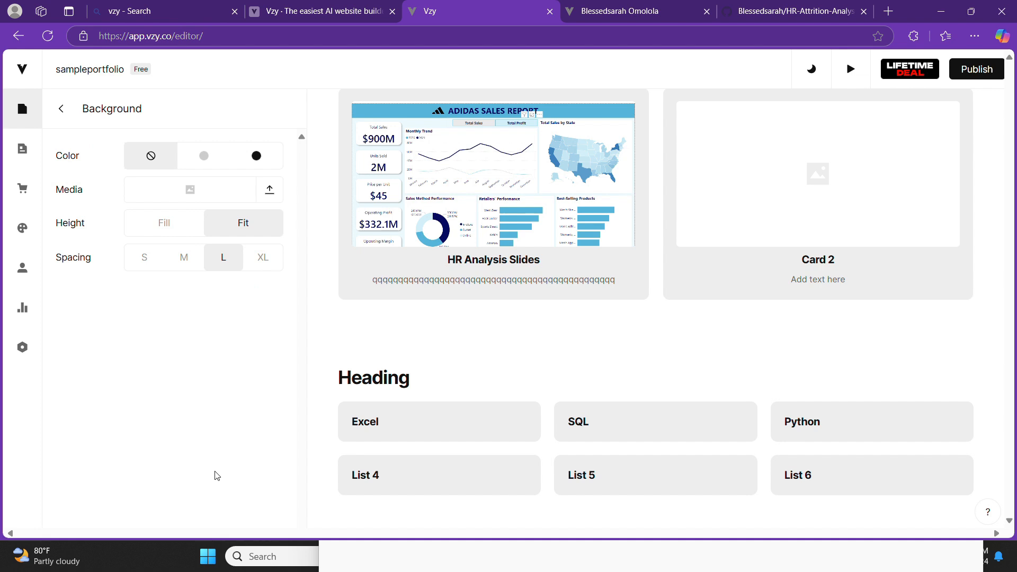
left_click(256, 156)
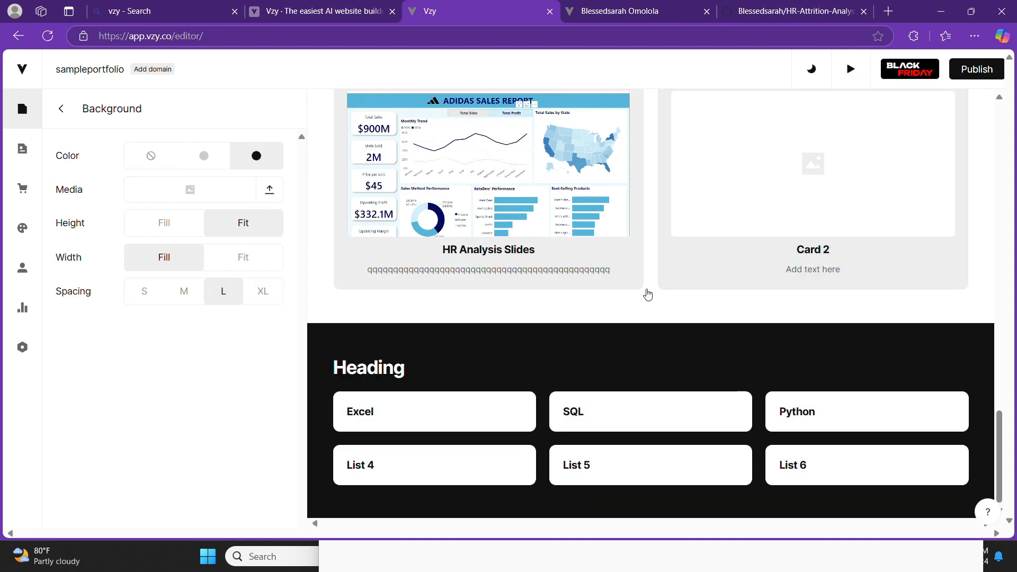
left_click(64, 120)
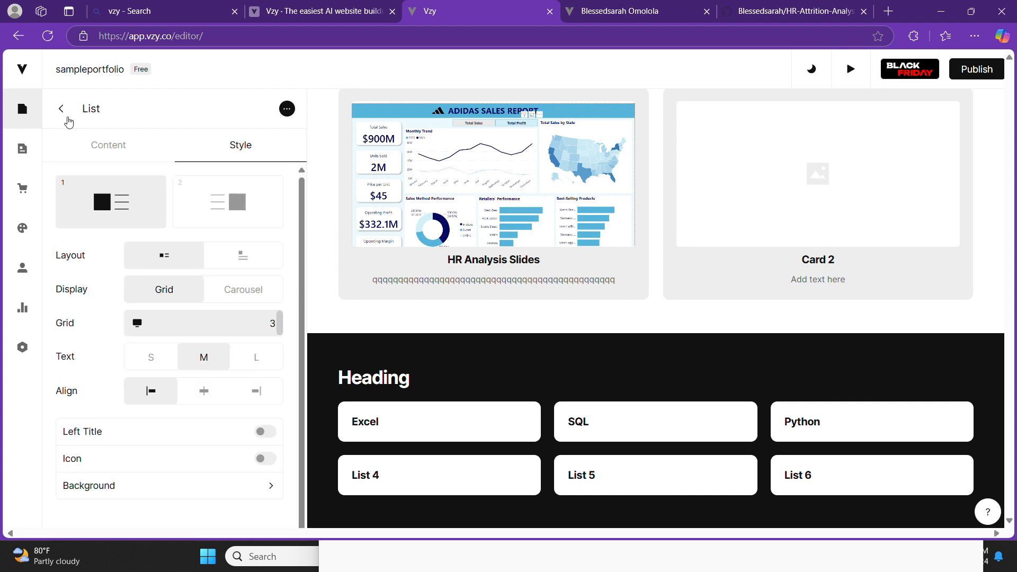
Change the list section's title to "Skills".
left_click(98, 144)
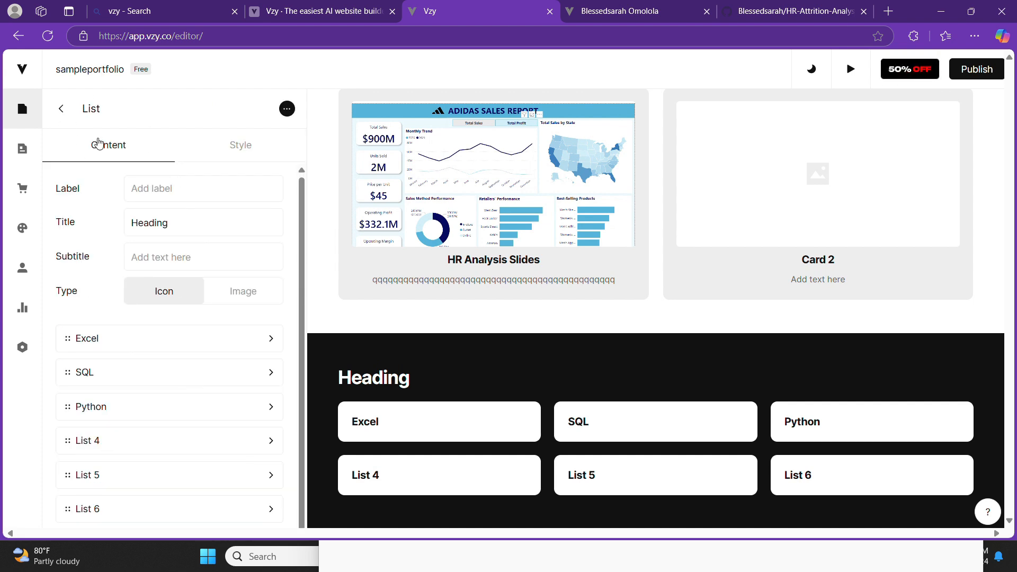
double_click(198, 223)
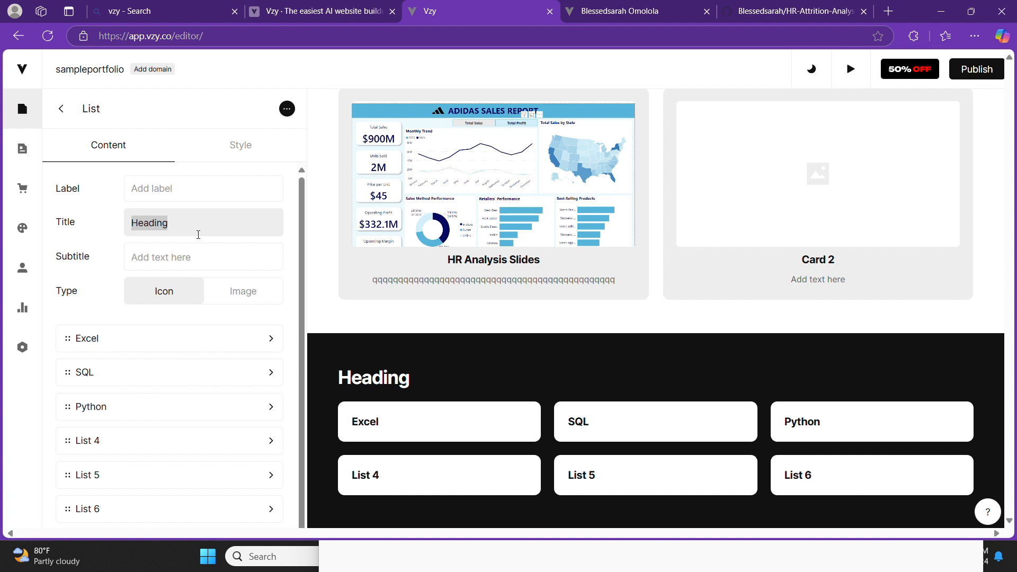
type("Sk")
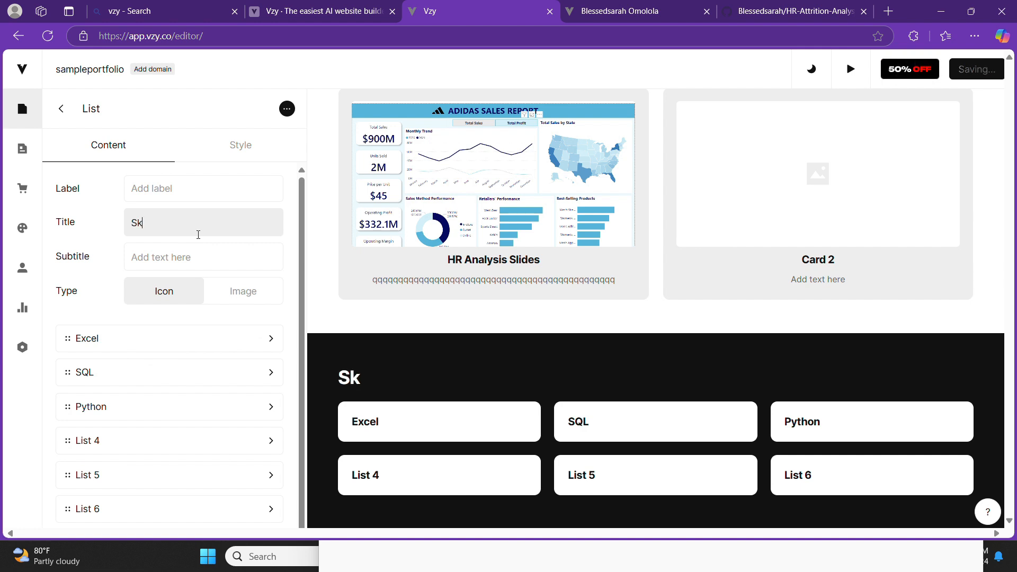
type("ills")
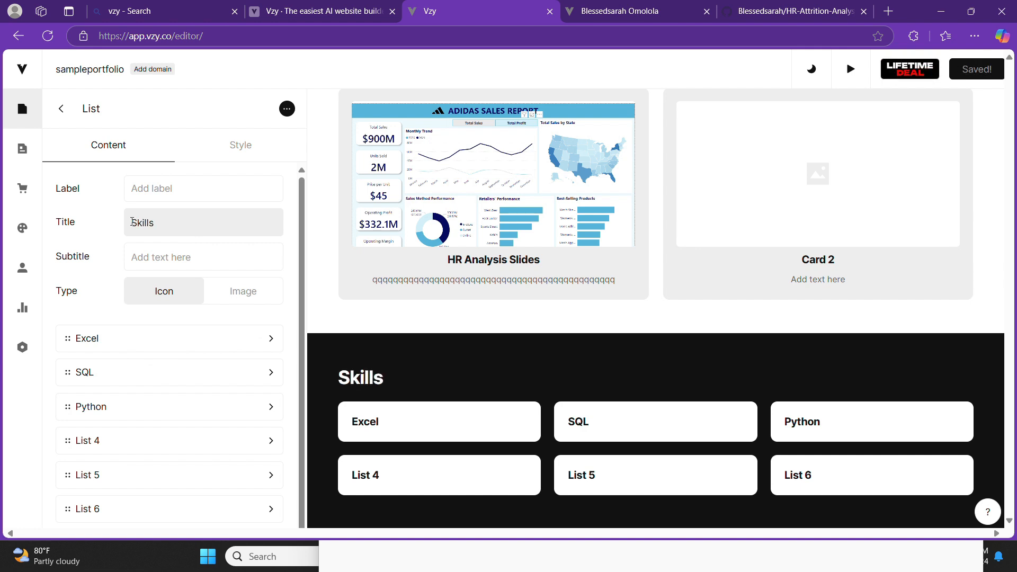
Add the label "Technical Skills" to the Skills list section and center-align its heading.
left_click(189, 189)
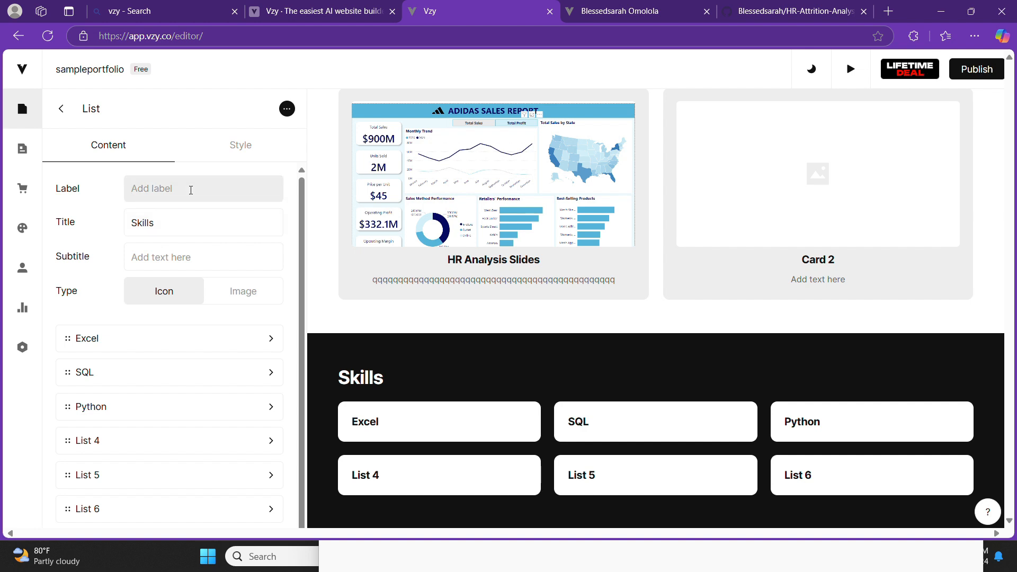
type("T")
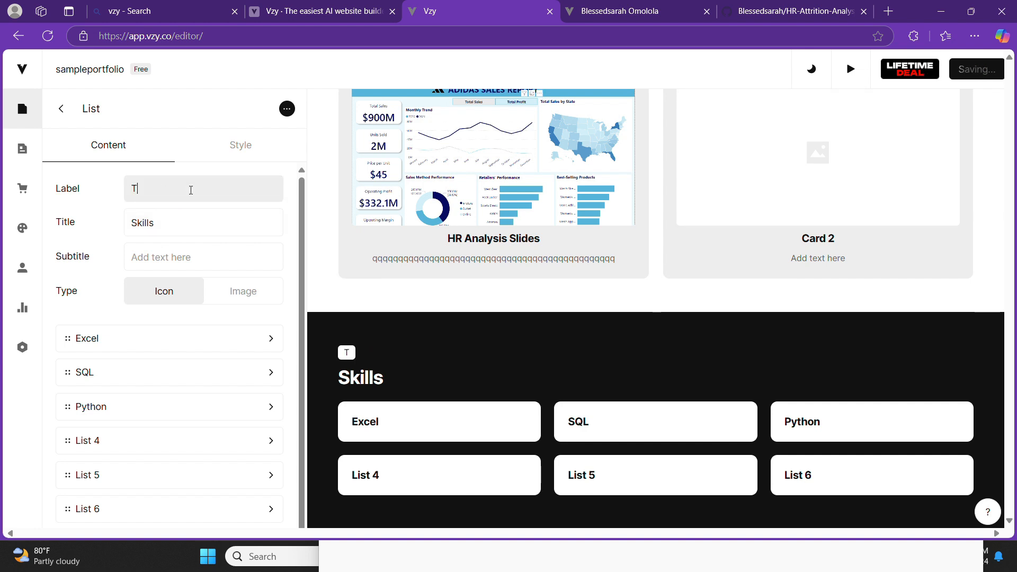
type("echn")
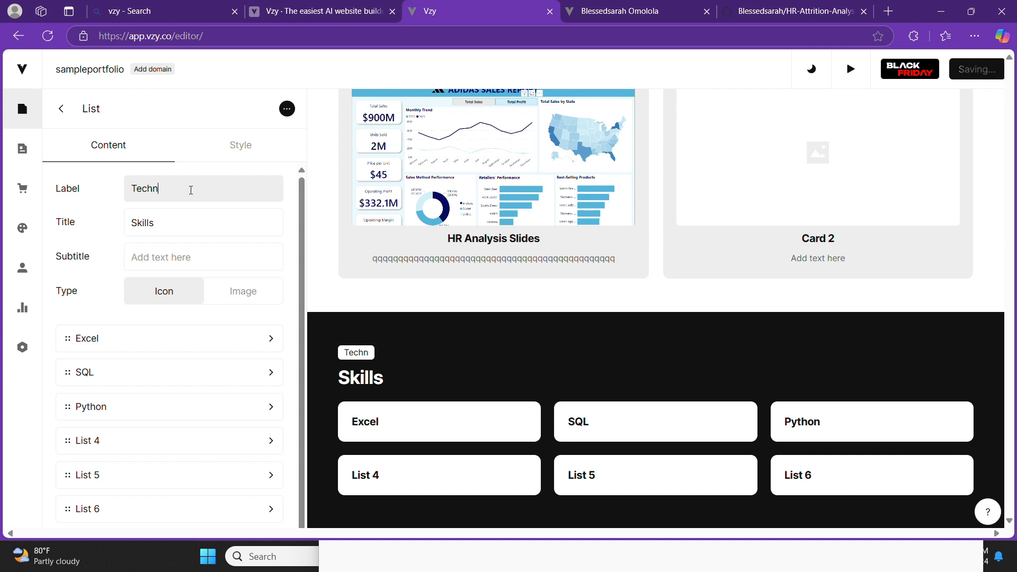
type("ical Skills")
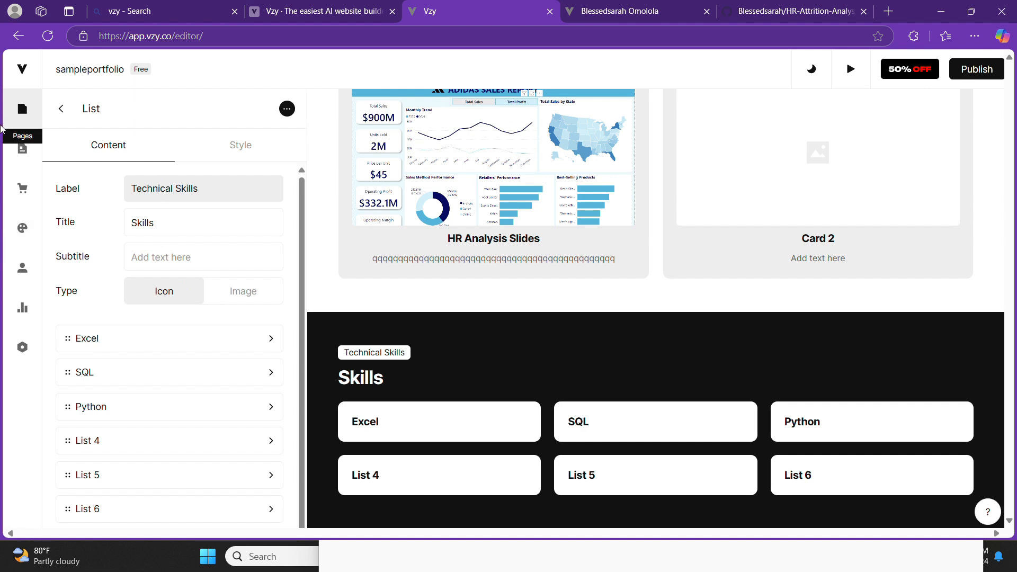
left_click(240, 145)
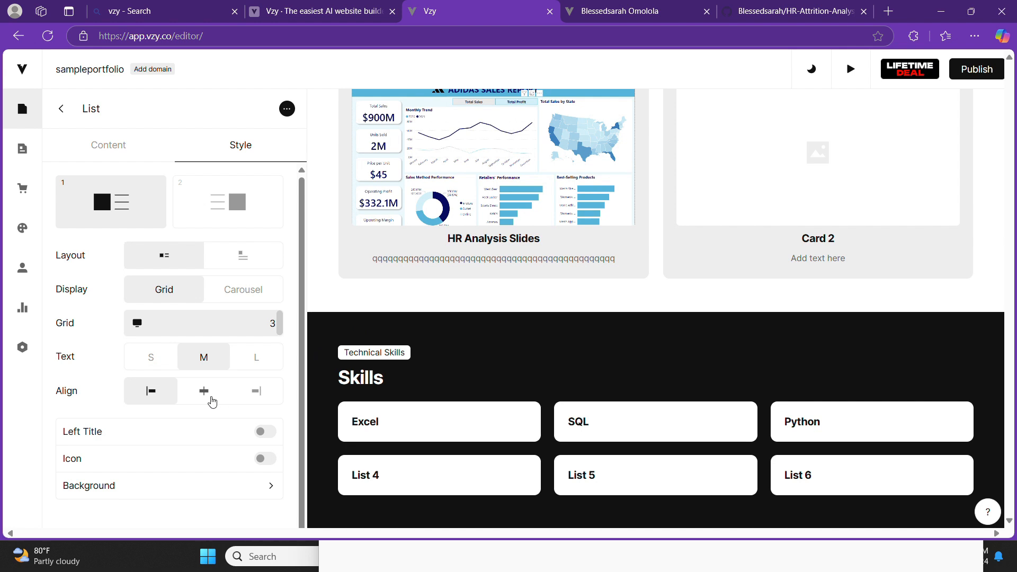
left_click(211, 399)
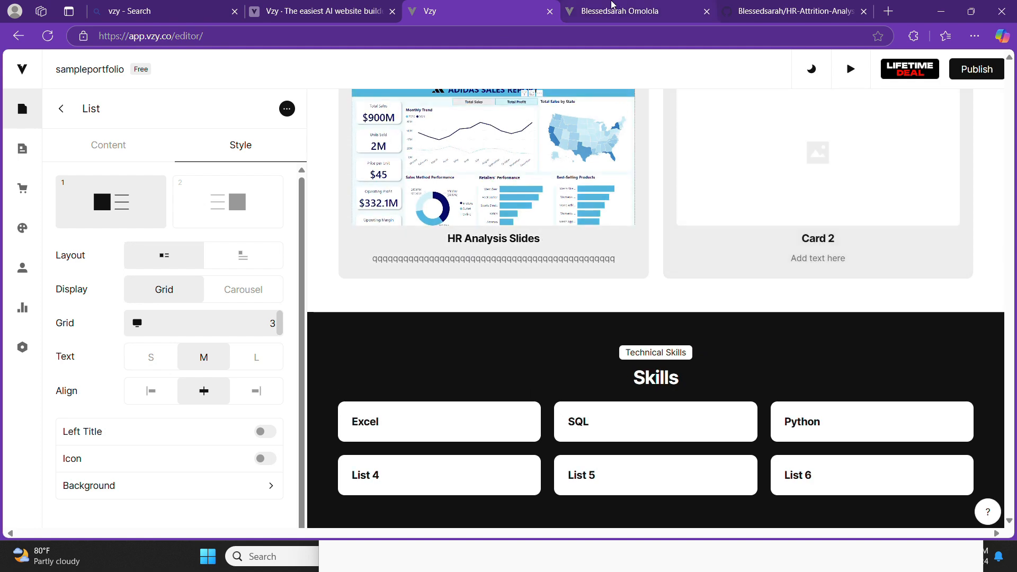
Check which section follows the skills in the published portfolio, and add a Text section below the Skills section.
left_click(624, 11)
scroll(560, 386, "down", 15)
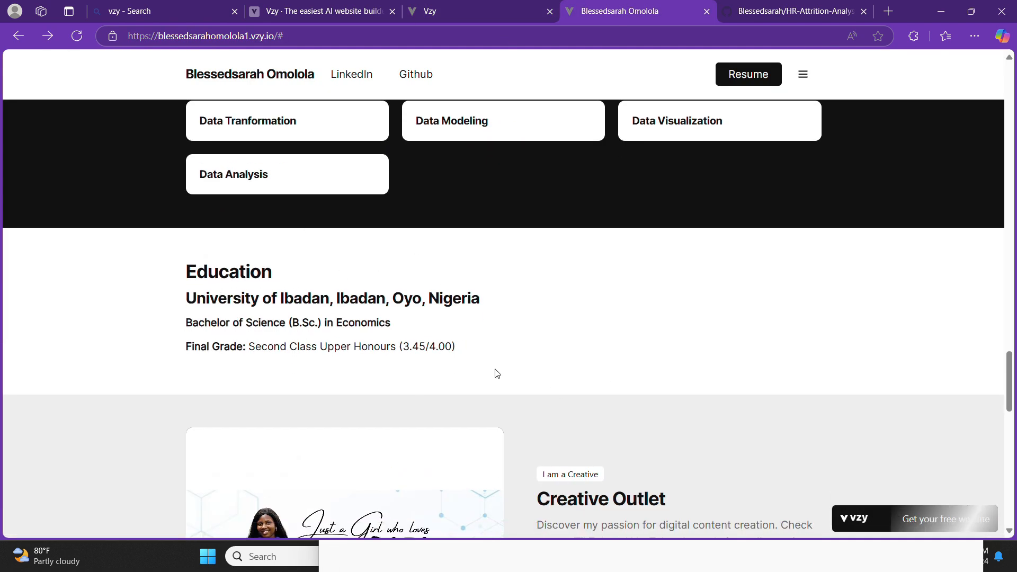
scroll(389, 336, "up", 1)
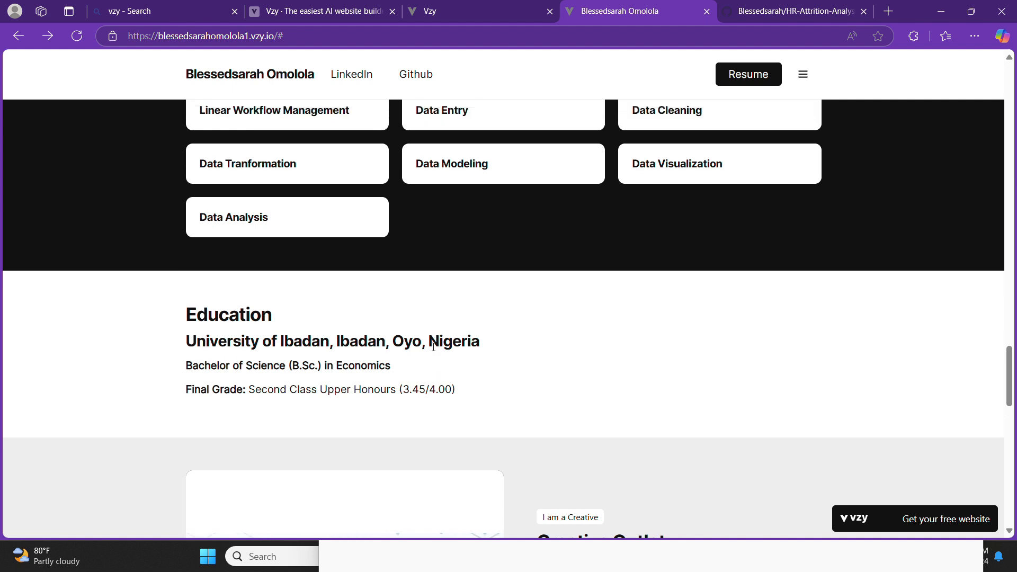
left_click(424, 11)
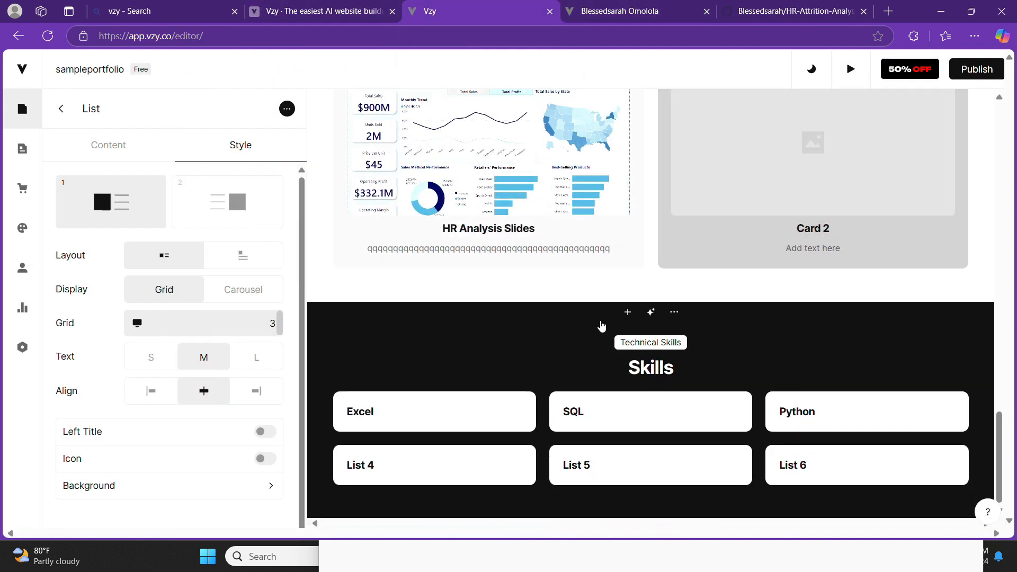
left_click(627, 312)
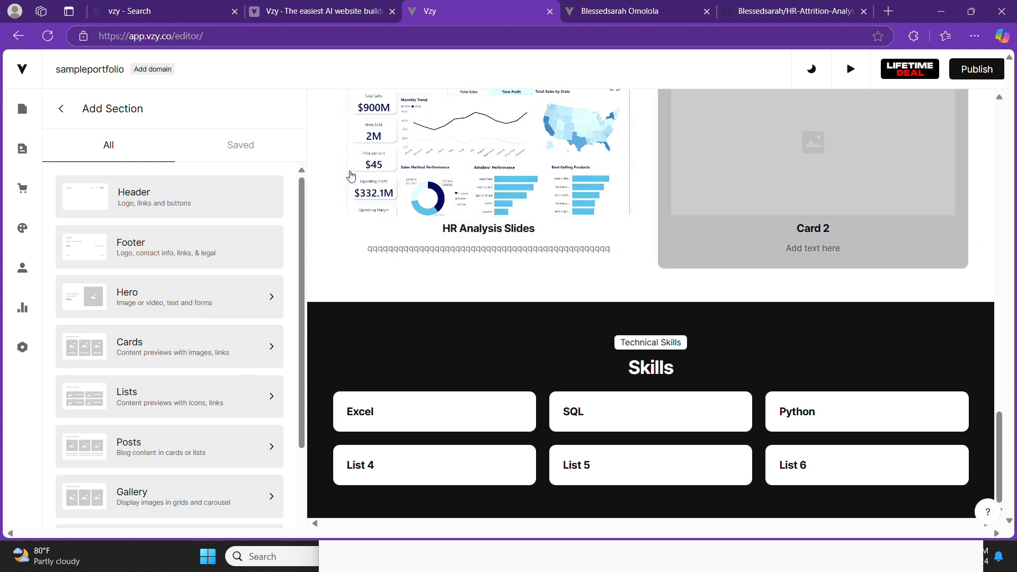
scroll(91, 356, "down", 5)
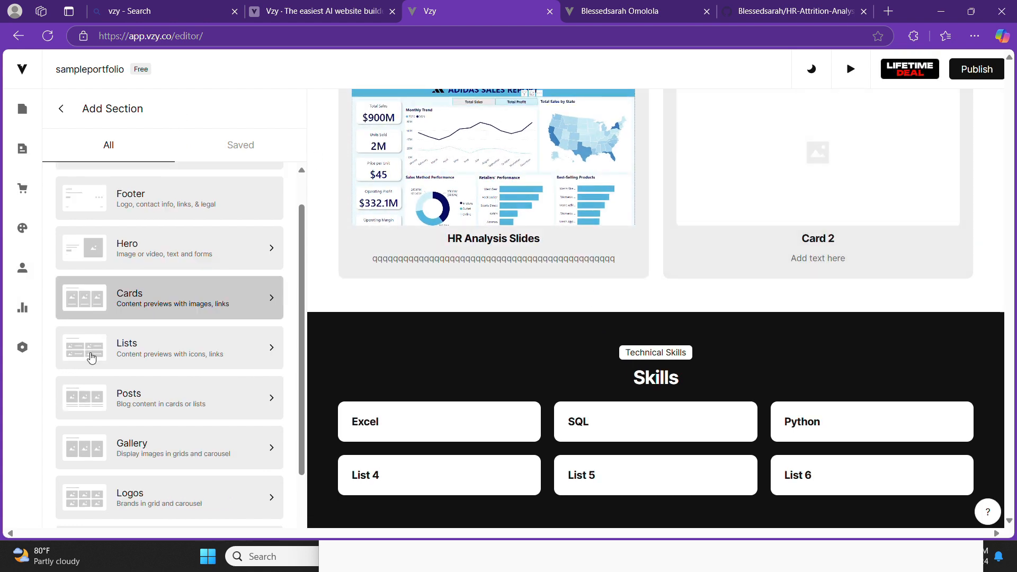
scroll(91, 356, "down", 2)
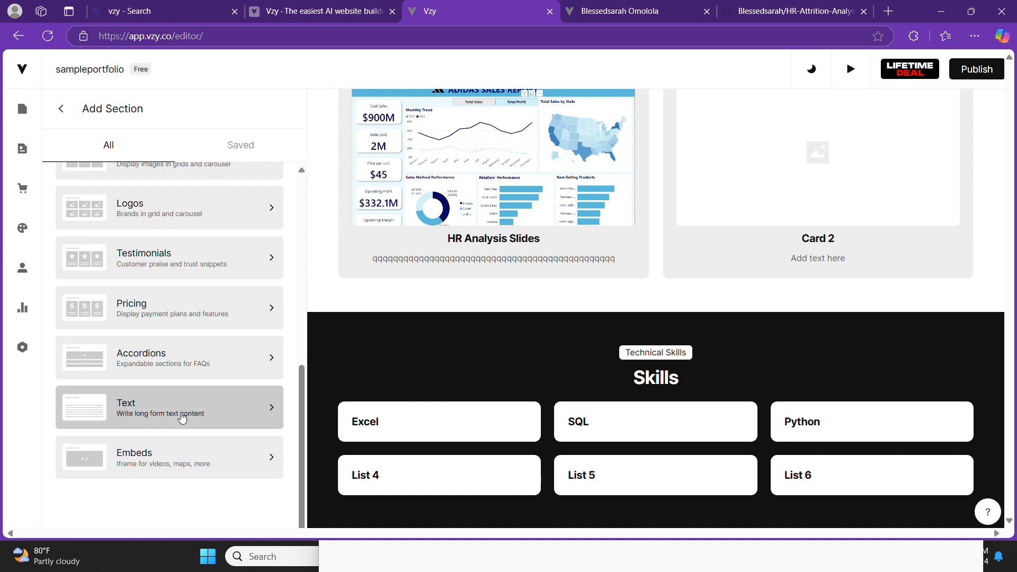
left_click(182, 416)
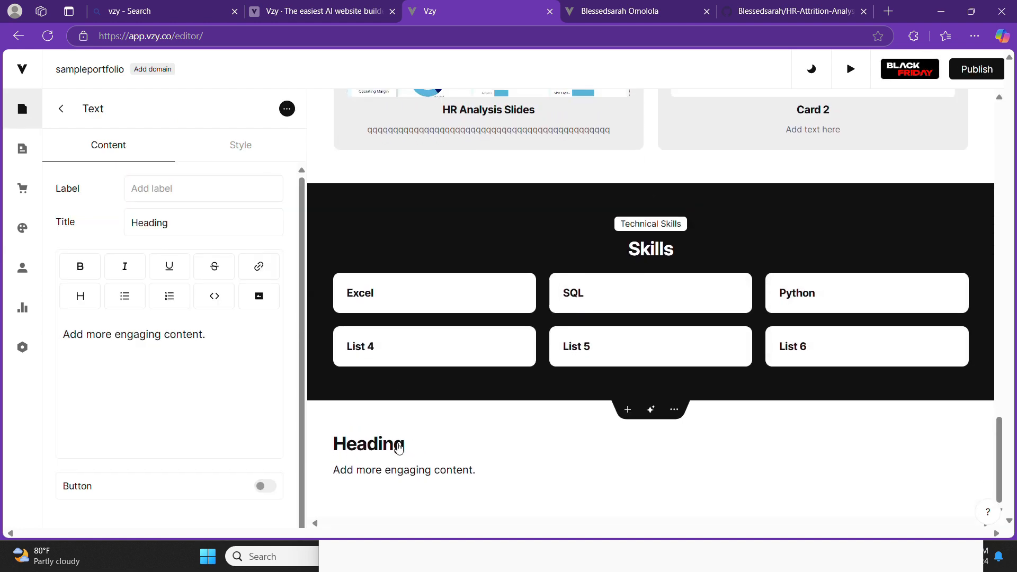
Change the title of the new text section to "Education".
double_click(174, 228)
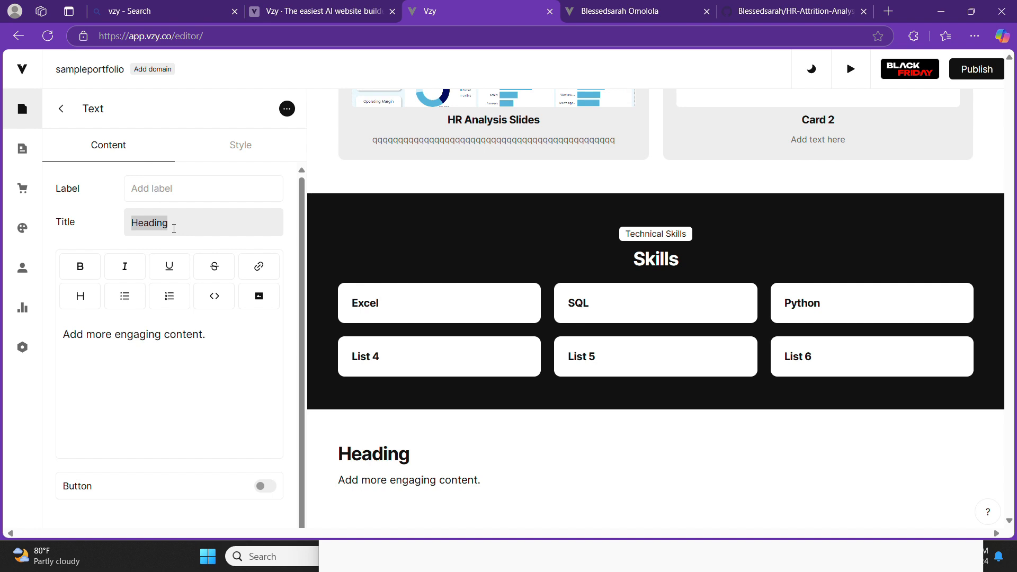
type("E")
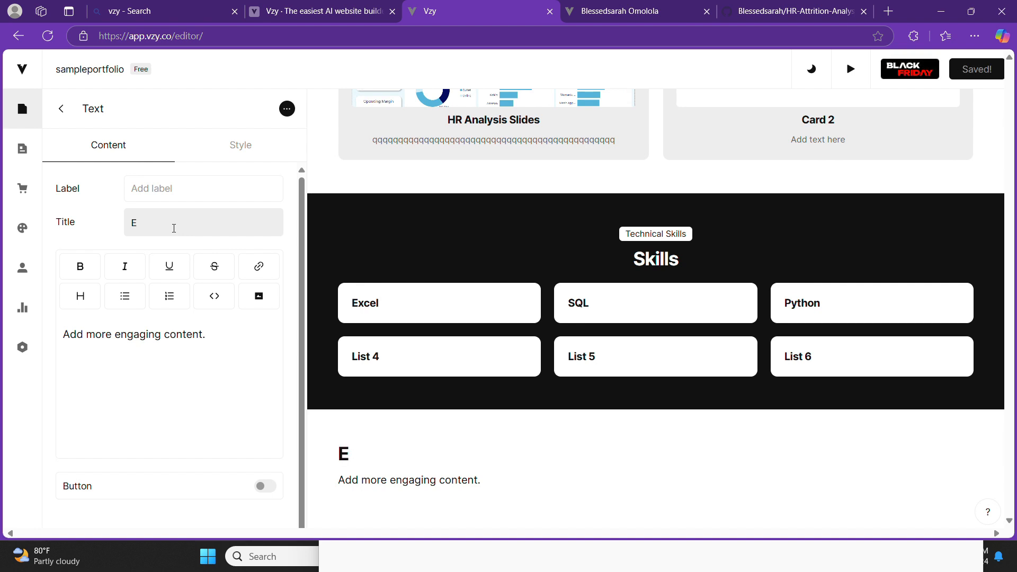
type("duca")
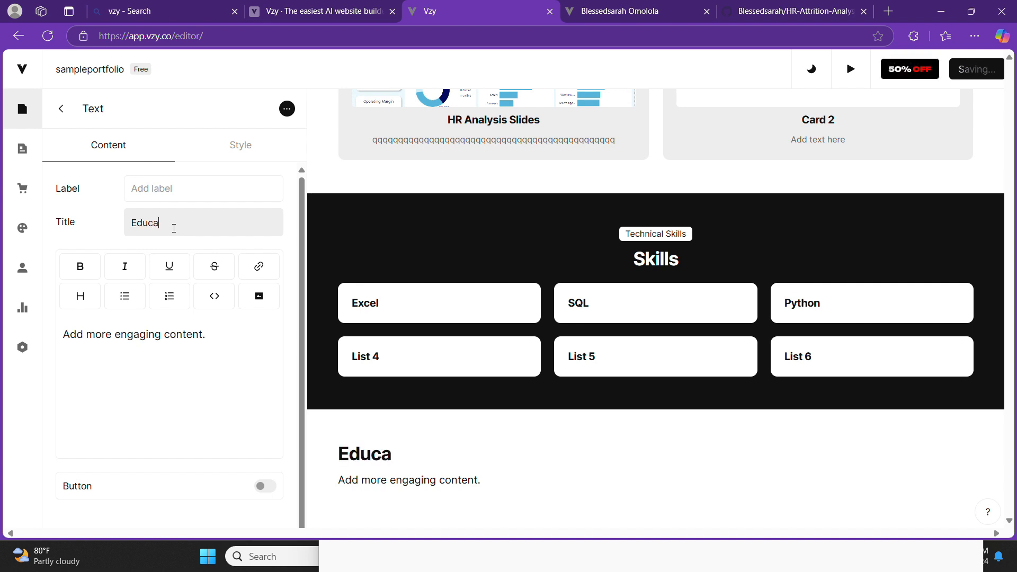
type("tion")
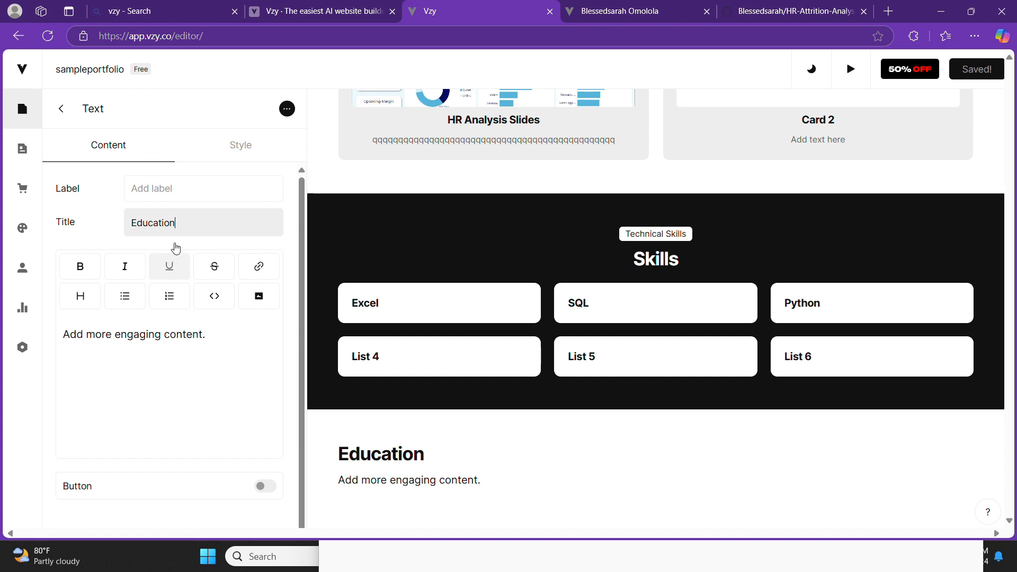
Replace the Education section's placeholder text with the university, degree and final grade lines copied from the published portfolio.
left_click(172, 338)
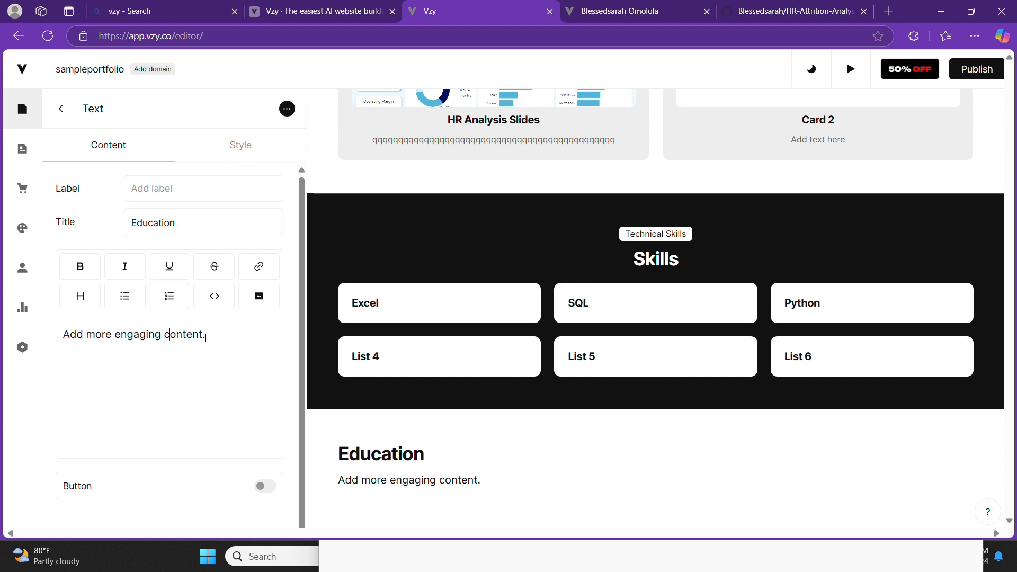
left_click_drag(203, 338, 67, 332)
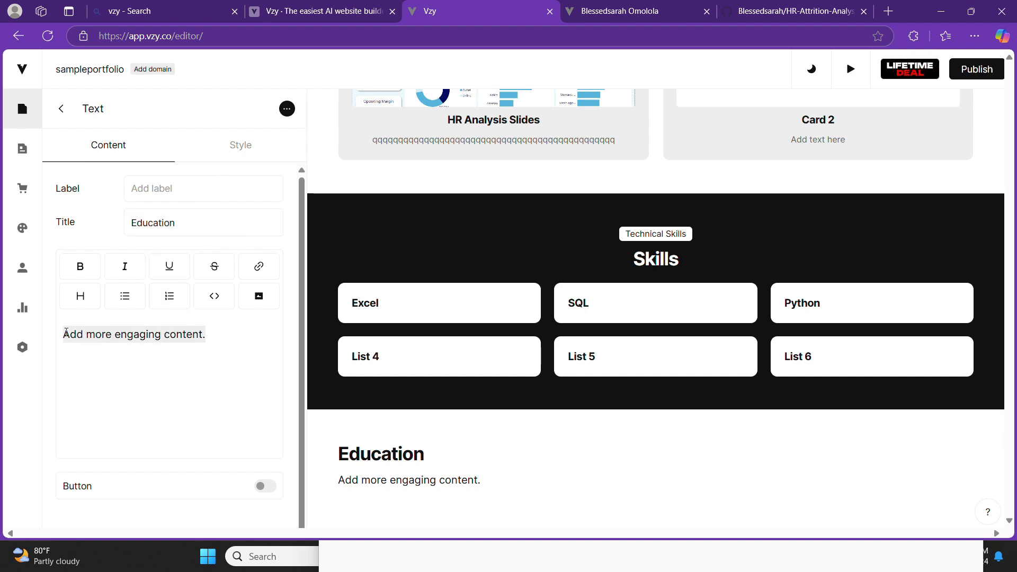
left_click(635, 9)
left_click_drag(454, 396, 185, 343)
left_click(215, 306)
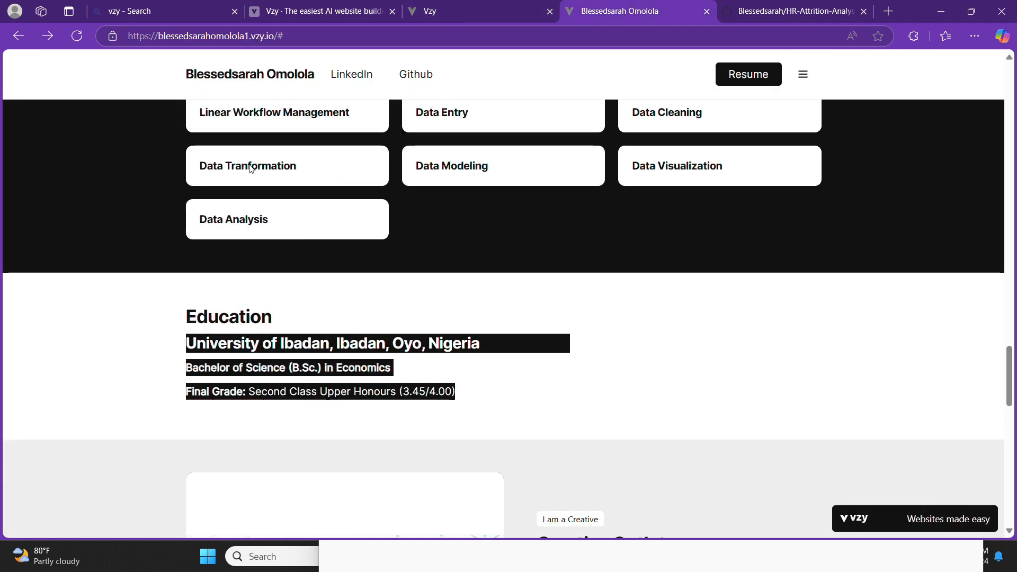
left_click(476, 10)
key("ctrl+v")
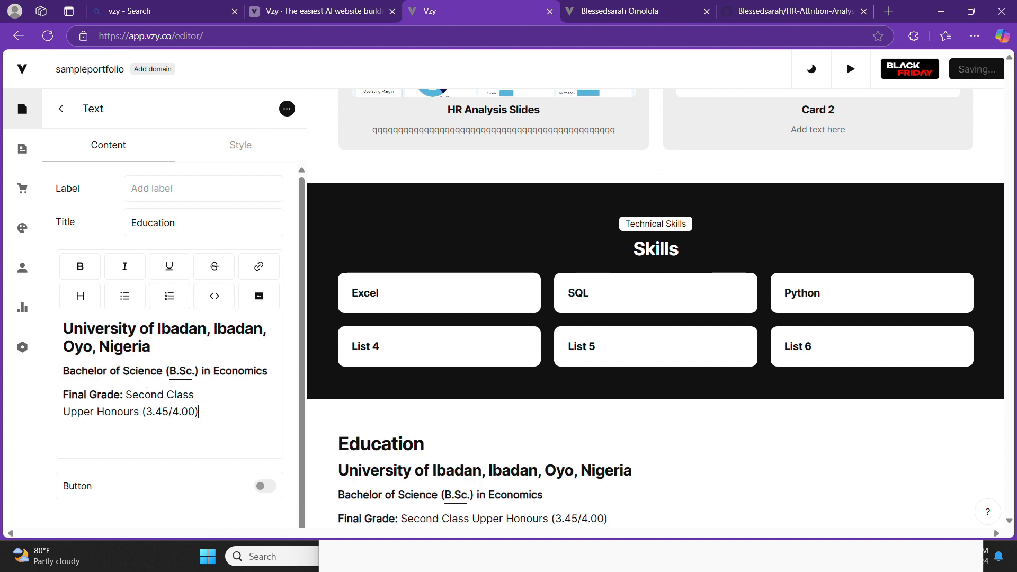
Look at the section after Education in the published portfolio, and add a Hero section below Education in the editor.
scroll(740, 422, "down", 1)
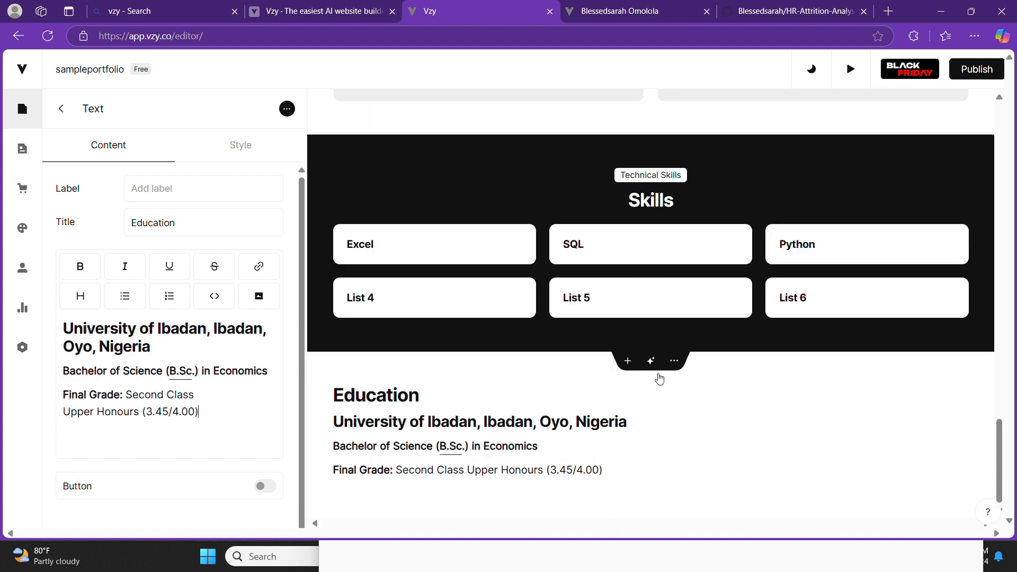
left_click(627, 364)
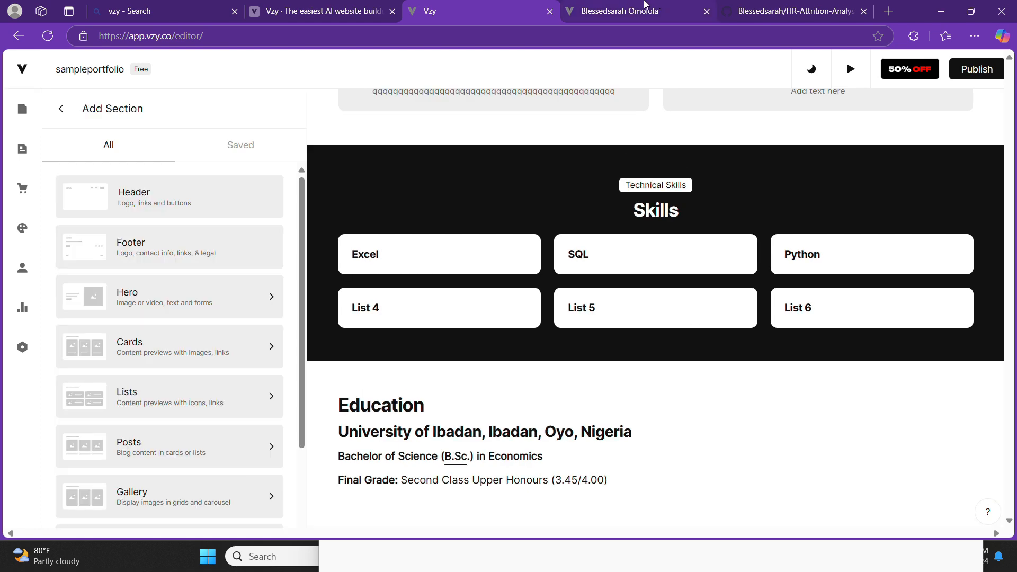
left_click(642, 8)
scroll(557, 390, "down", 5)
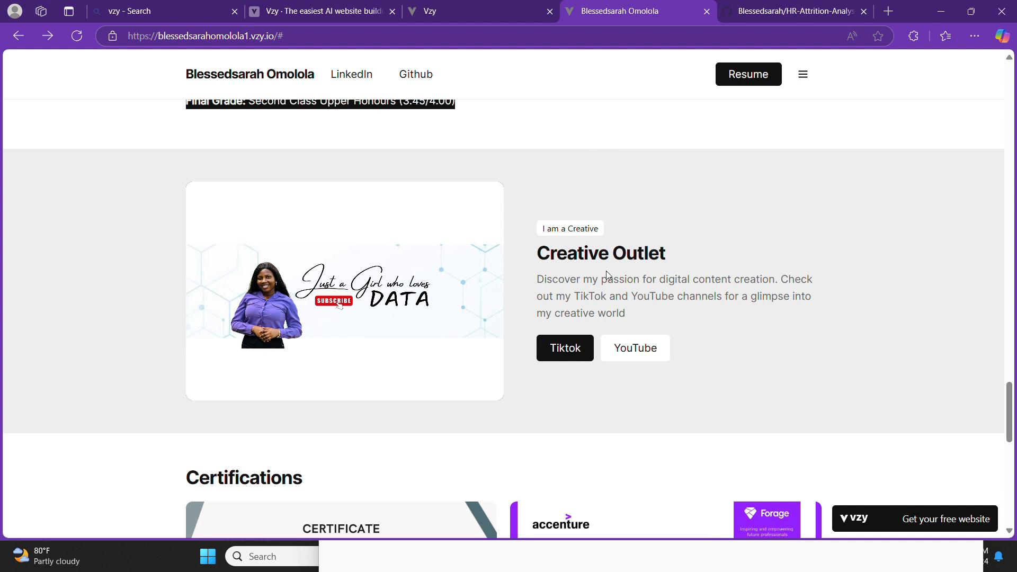
left_click(405, 9)
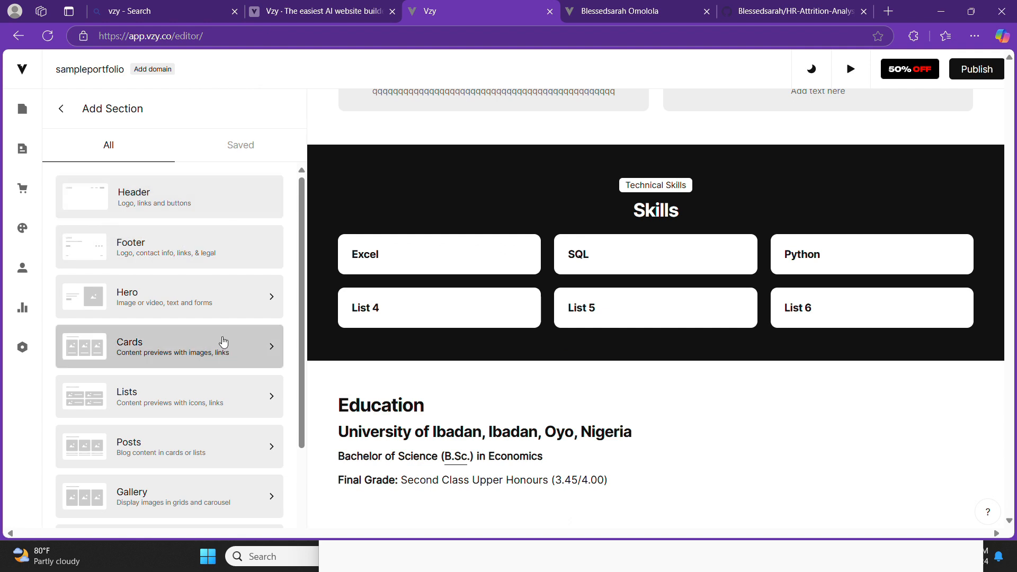
mouse_move(722, 380)
scroll(722, 379, "down", 1)
scroll(721, 380, "up", 1)
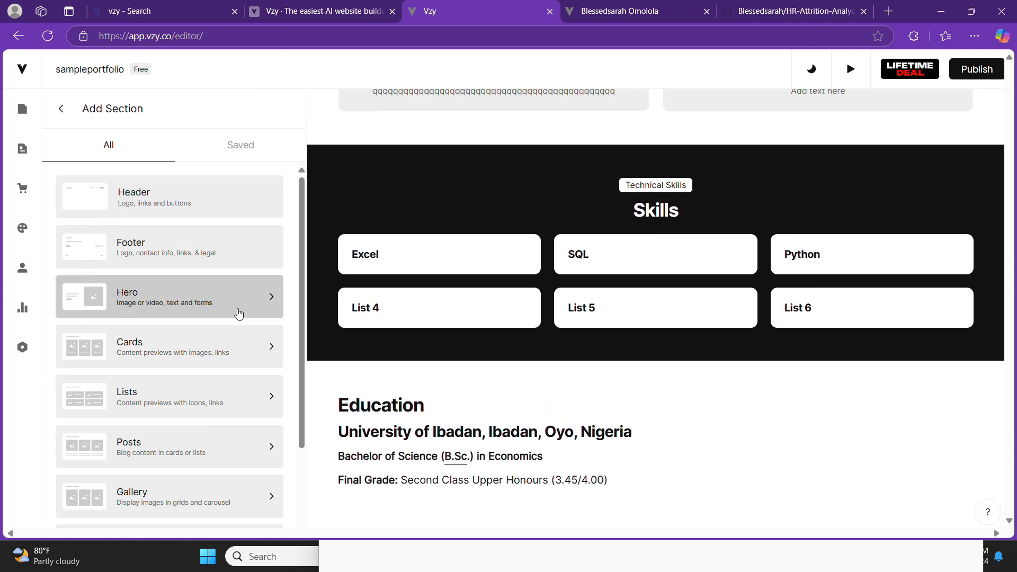
left_click(200, 295)
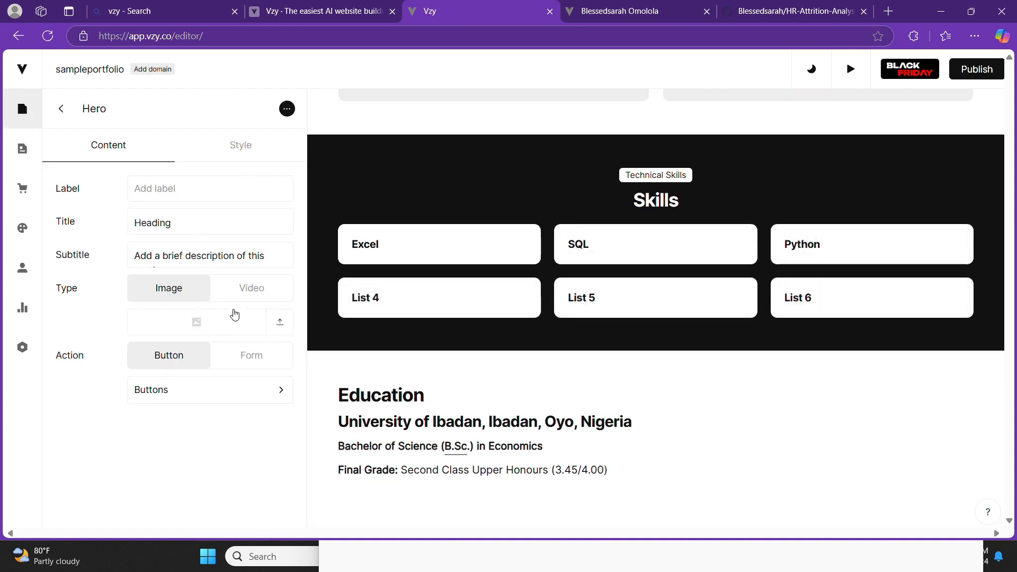
Set the hero section's title to "Creative Outlet", checking the wording against the published portfolio.
double_click(181, 223)
key("BackSpace")
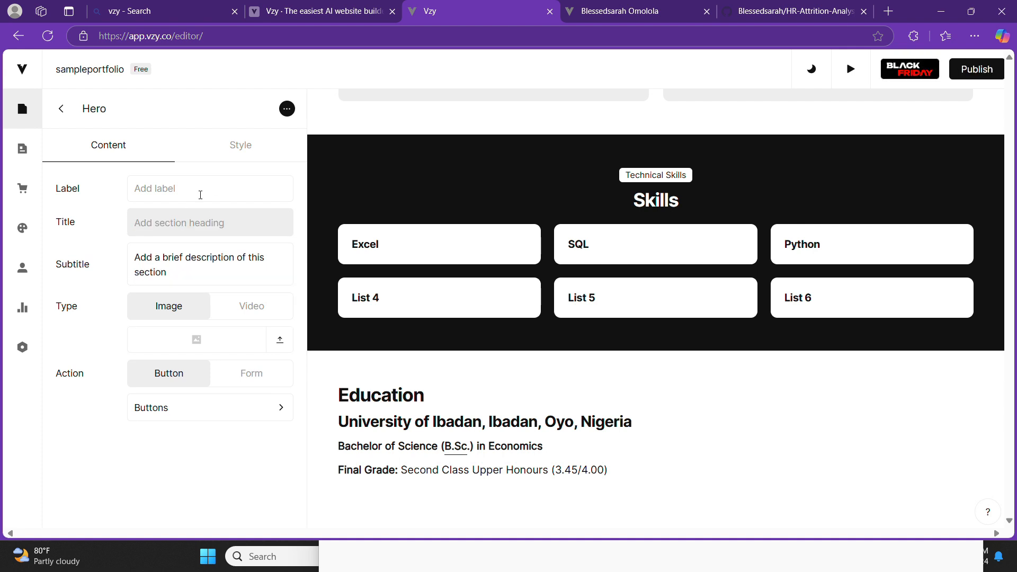
type("Cra")
key("BackSpace")
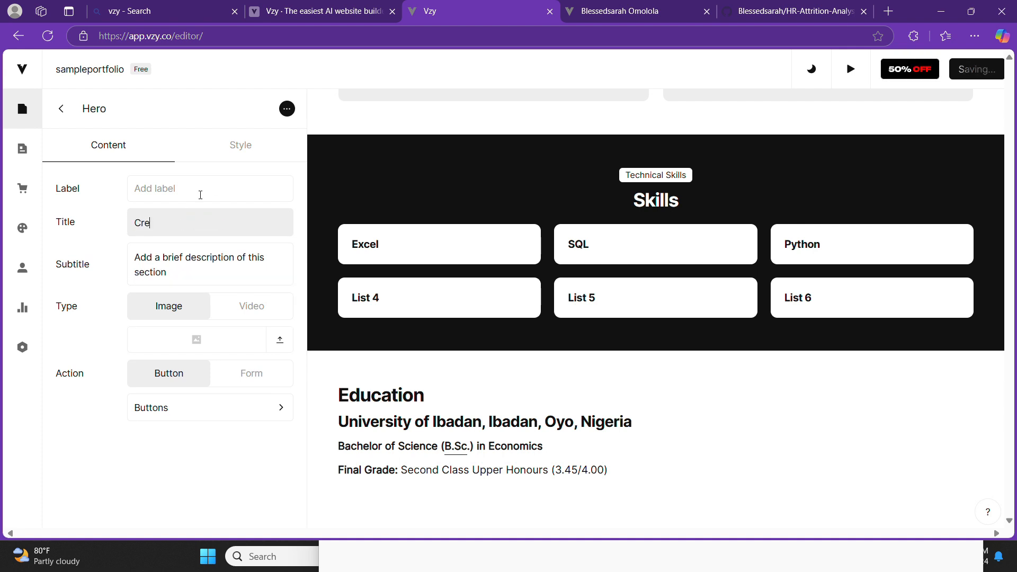
type("eative")
left_click(647, 5)
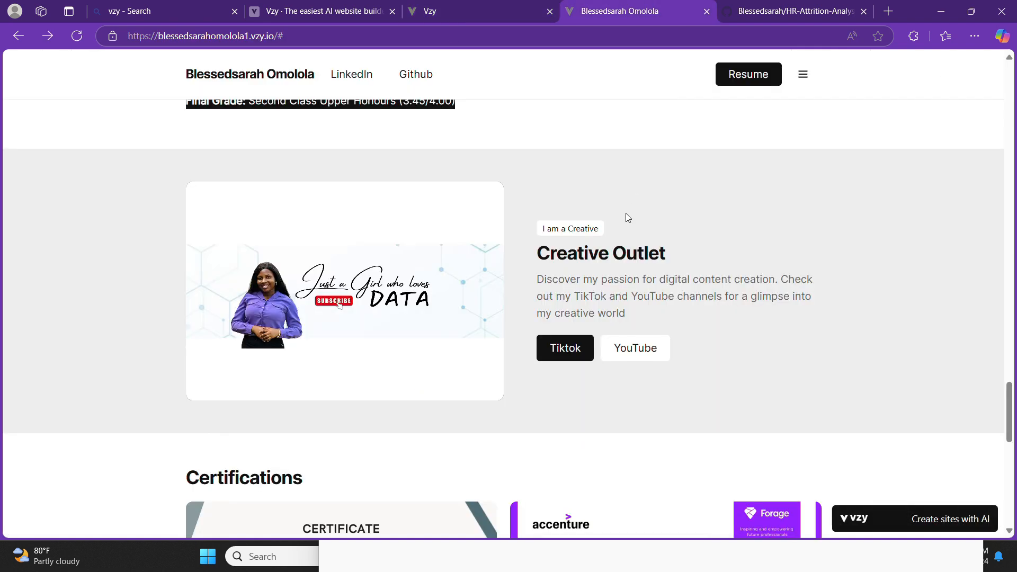
left_click(418, 10)
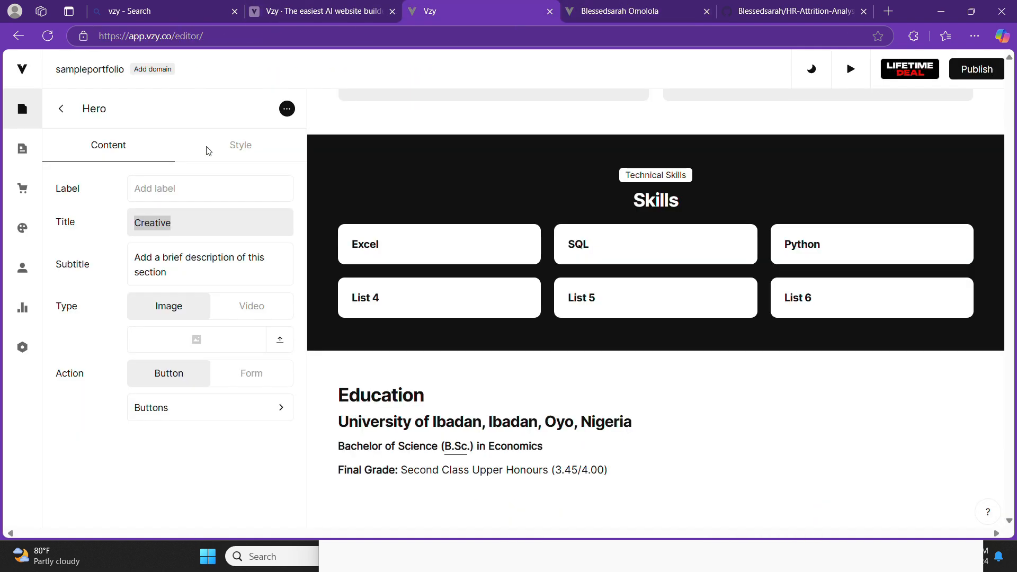
left_click(188, 225)
type("O")
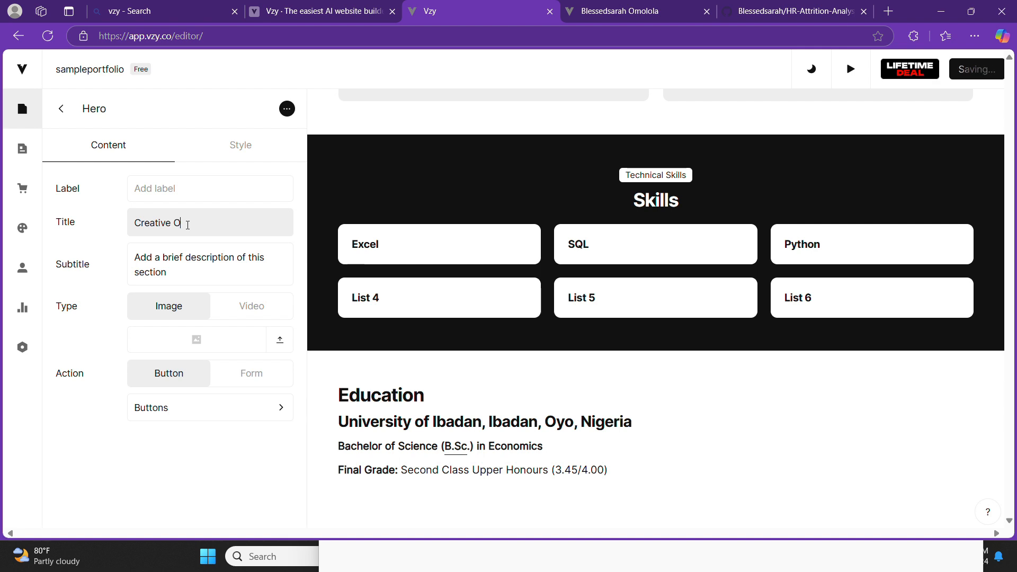
type("utlet")
Give the Creative Outlet hero section the label "I am a Creative".
left_click(188, 190)
type("I am a")
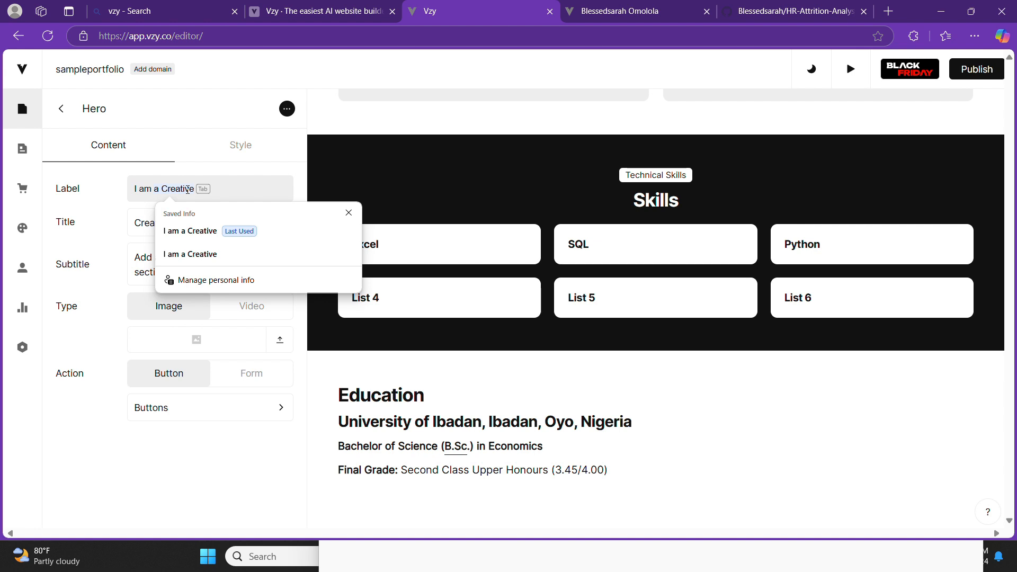
key("Tab")
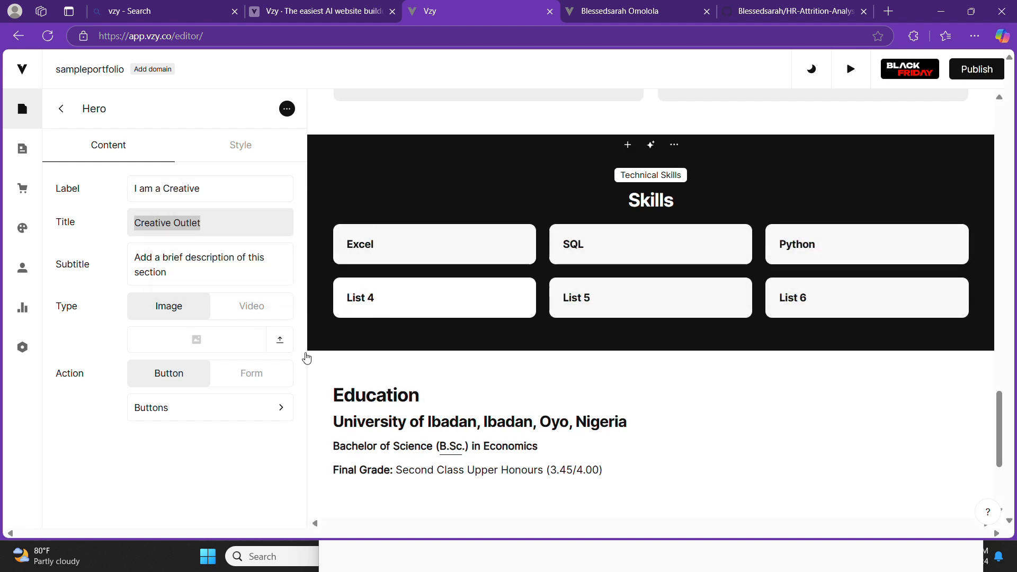
scroll(360, 461, "down", 4)
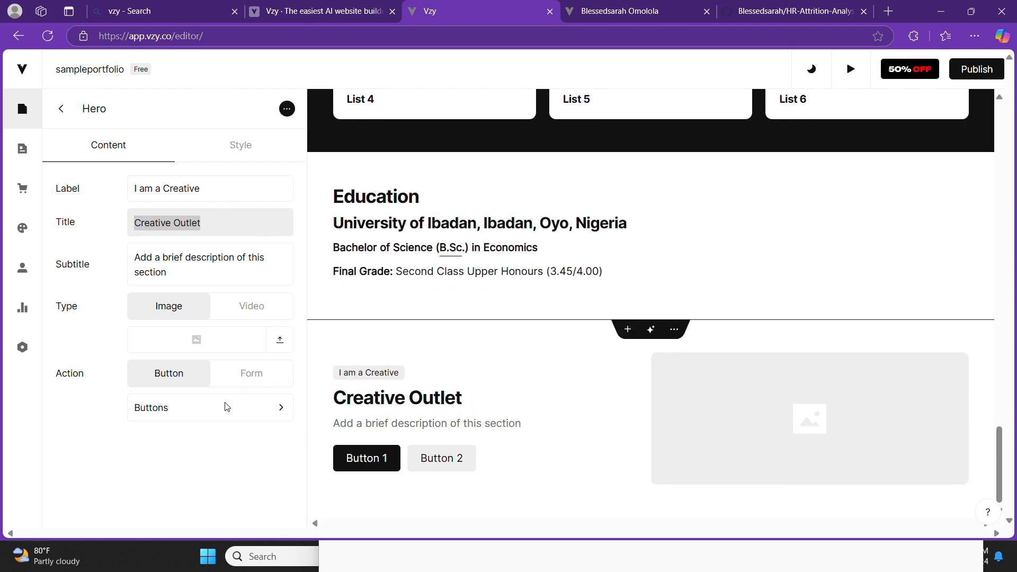
Set the first button's text in the Creative Outlet hero section to "Tiktok".
left_click(190, 418)
left_click(190, 159)
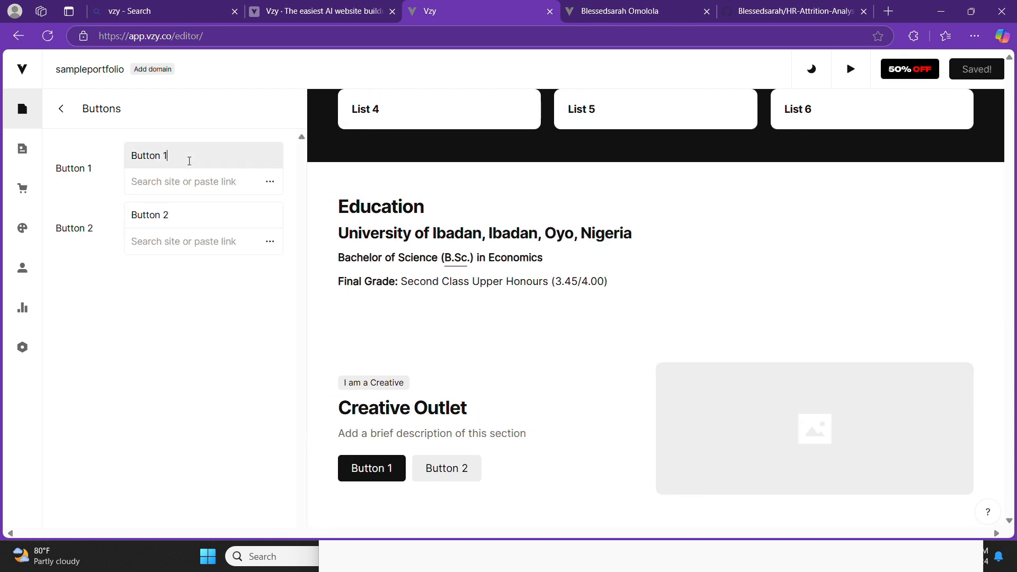
key("BackSpace")
key("BackSpace")
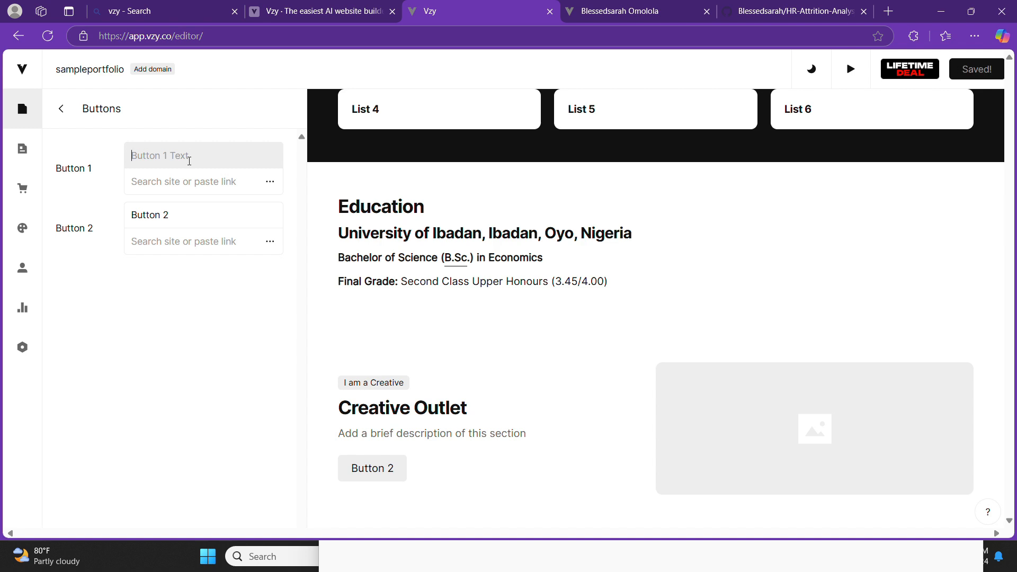
type("Title")
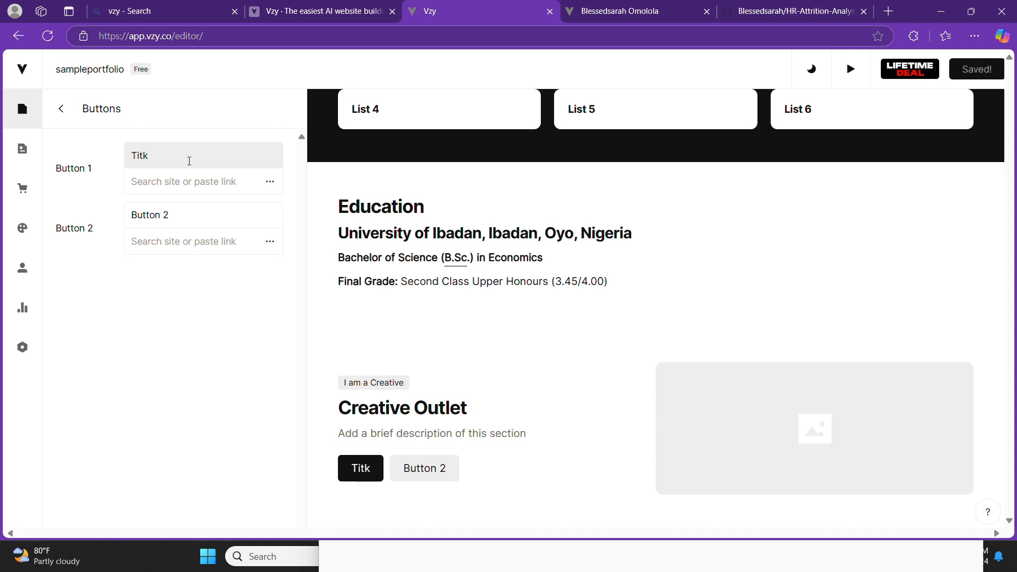
key("BackSpace")
key("BackSpace")
key("BackSpace")
type("ktok")
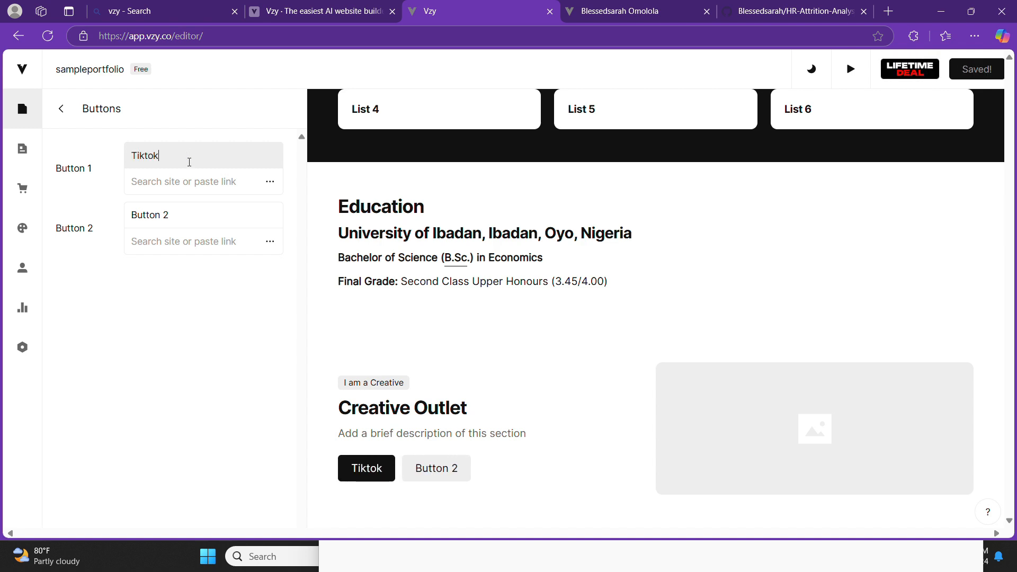
Set the second hero button's text to "YouTube", leaving both button links empty.
left_click(191, 220)
key("BackSpace")
key("BackSpace")
key("BackSpace")
key("BackSpace")
key("BackSpace")
key("BackSpace")
key("BackSpace")
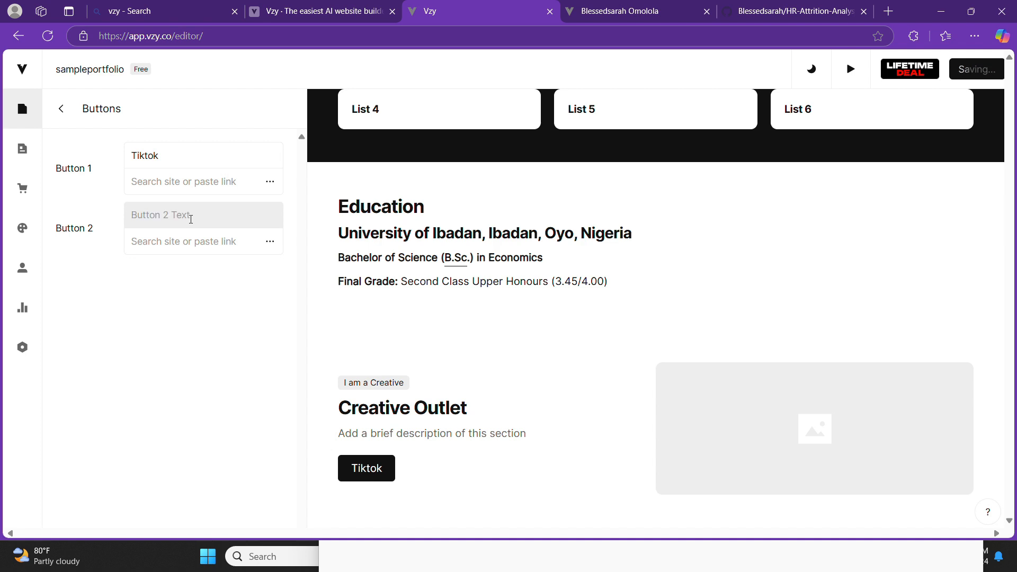
type("TY")
key("BackSpace")
key("BackSpace")
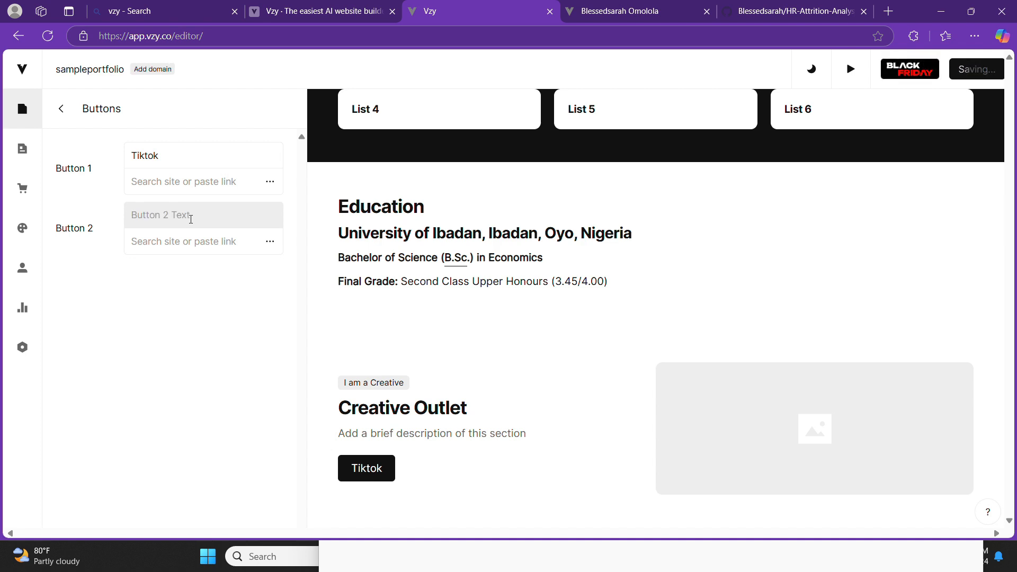
type("YouT")
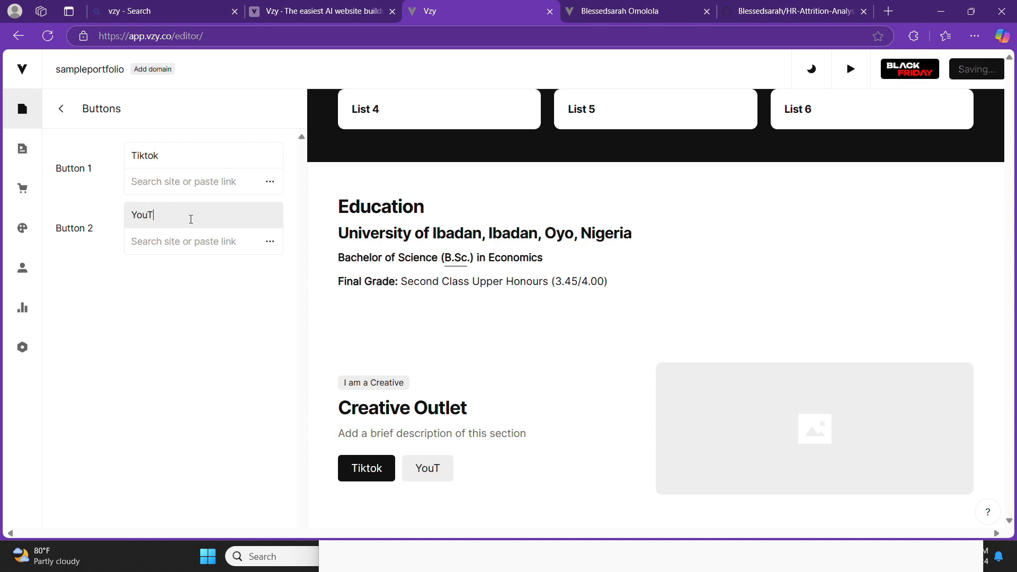
type("ube")
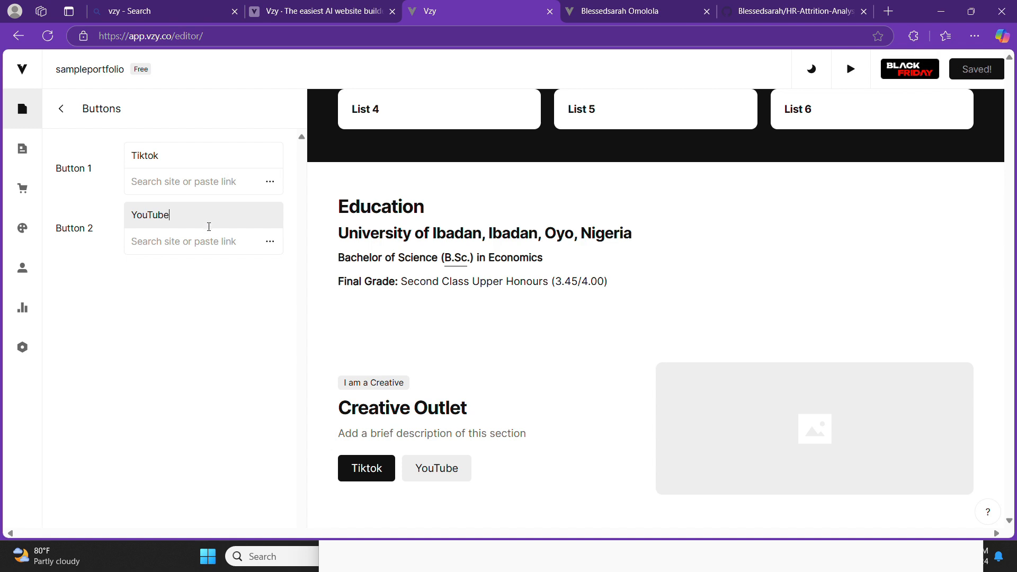
left_click(205, 182)
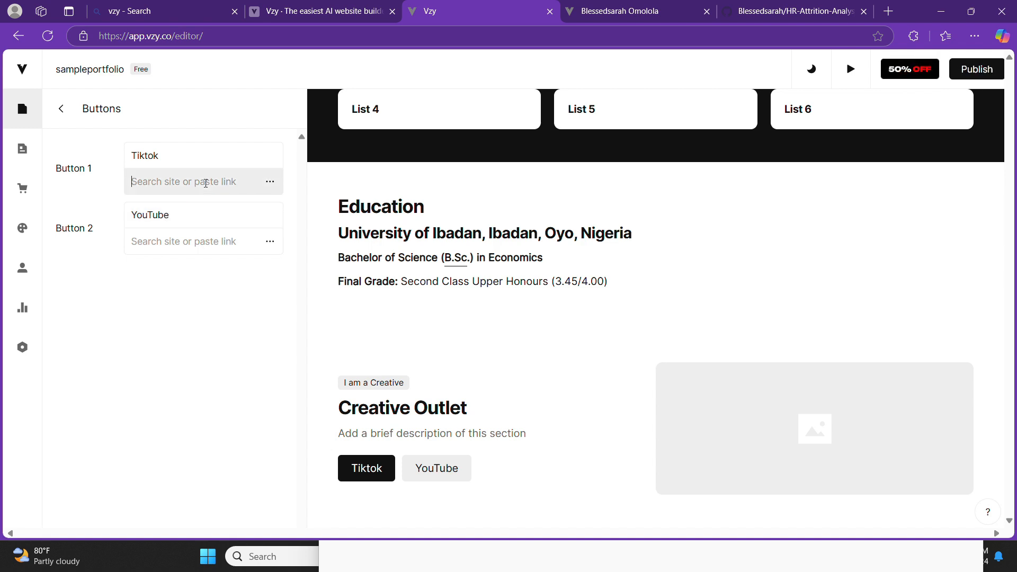
left_click(197, 243)
scroll(360, 427, "down", 1)
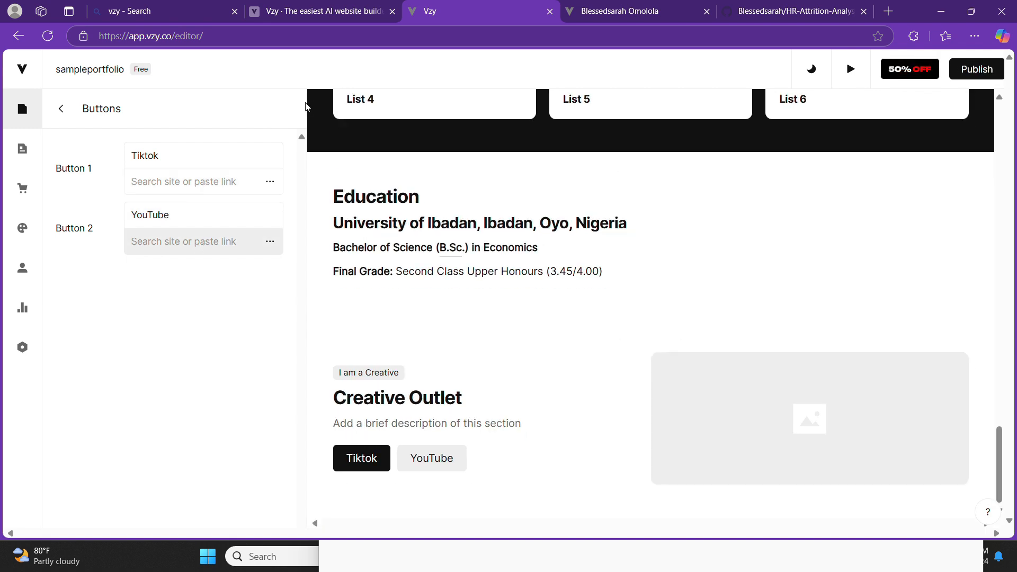
Use the uploaded purple-shirt portrait as the Creative Outlet image and apply layout style 4, placing the image before the text.
left_click(64, 109)
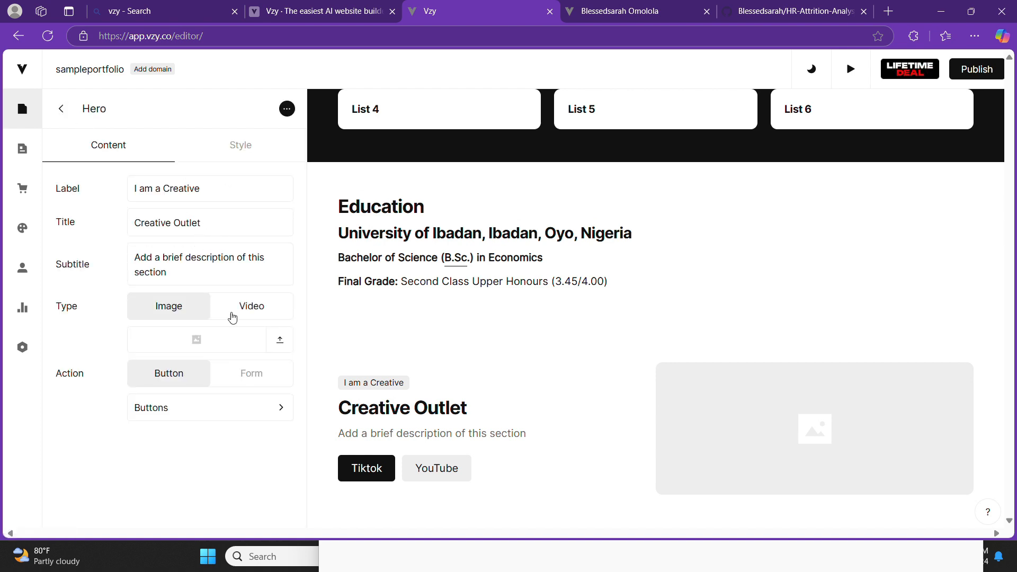
left_click(279, 340)
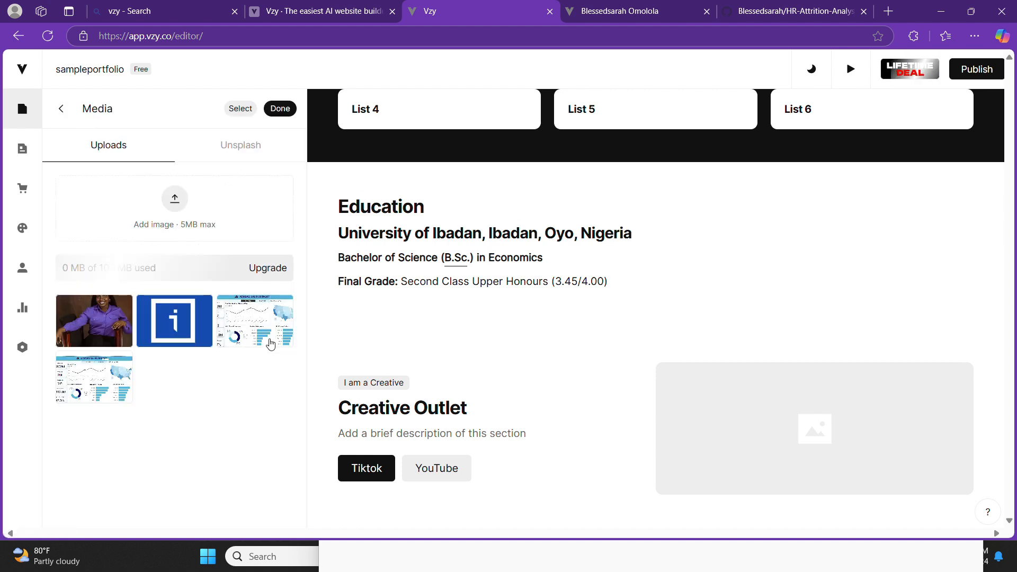
left_click(106, 312)
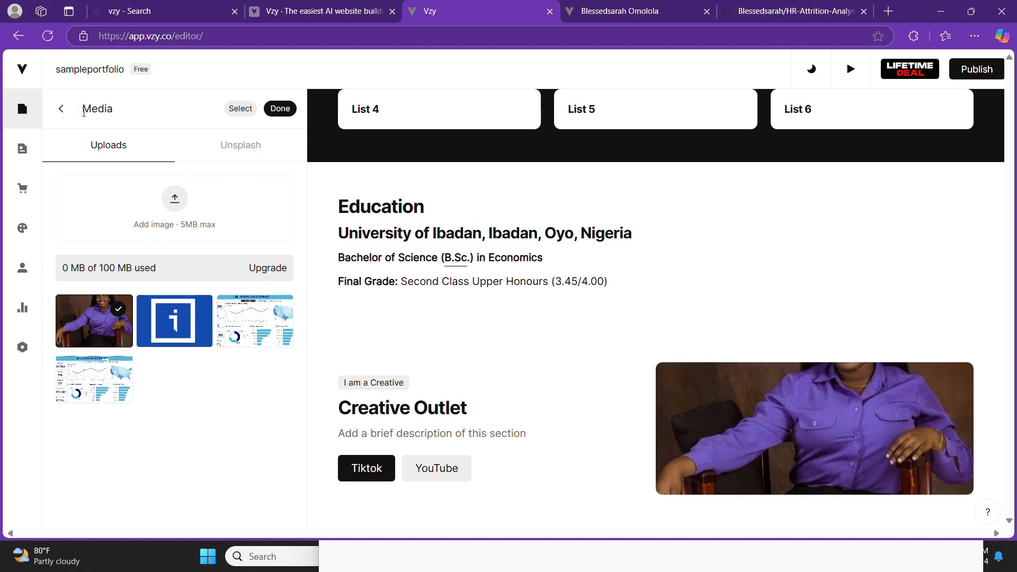
left_click(282, 110)
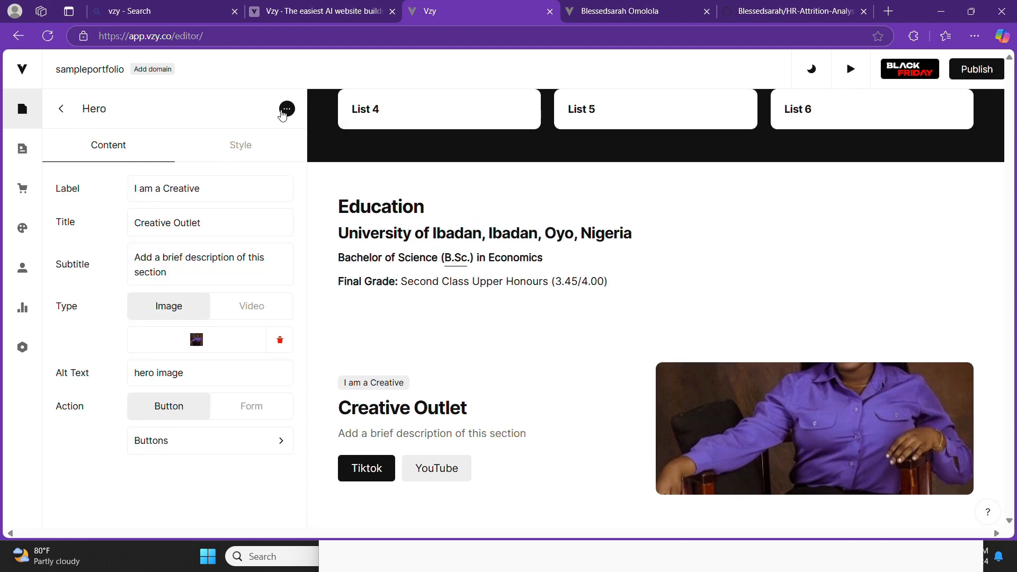
left_click(235, 157)
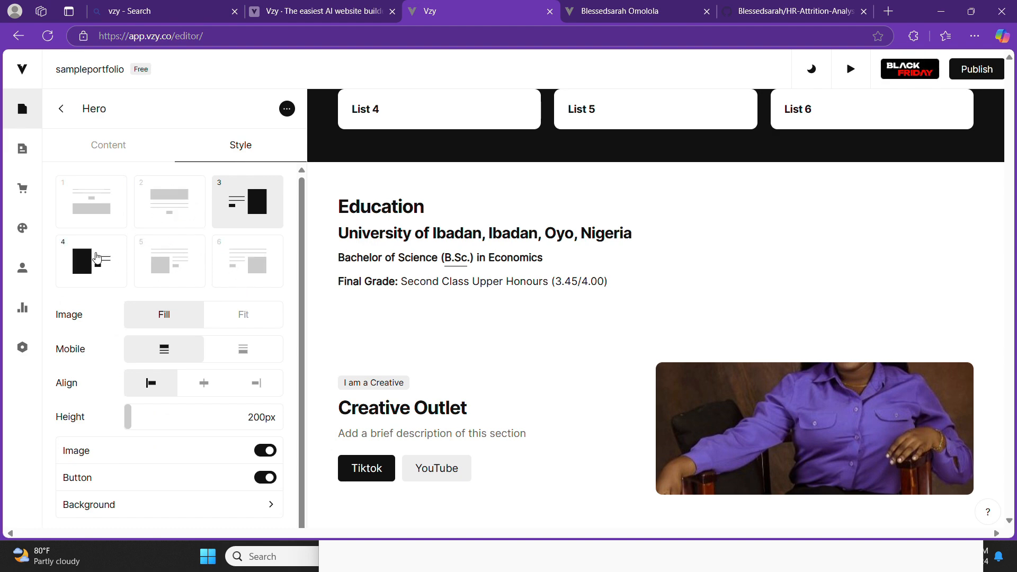
left_click(96, 263)
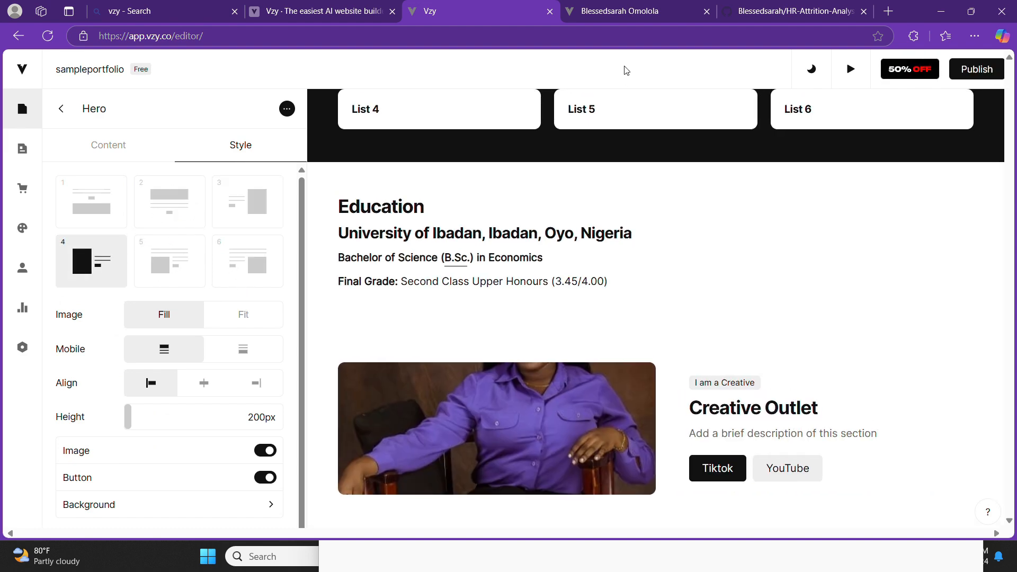
Examine the Creative Outlet and Certifications sections of the published portfolio, including how the certificate images are arranged.
left_click(631, 15)
scroll(583, 350, "down", 2)
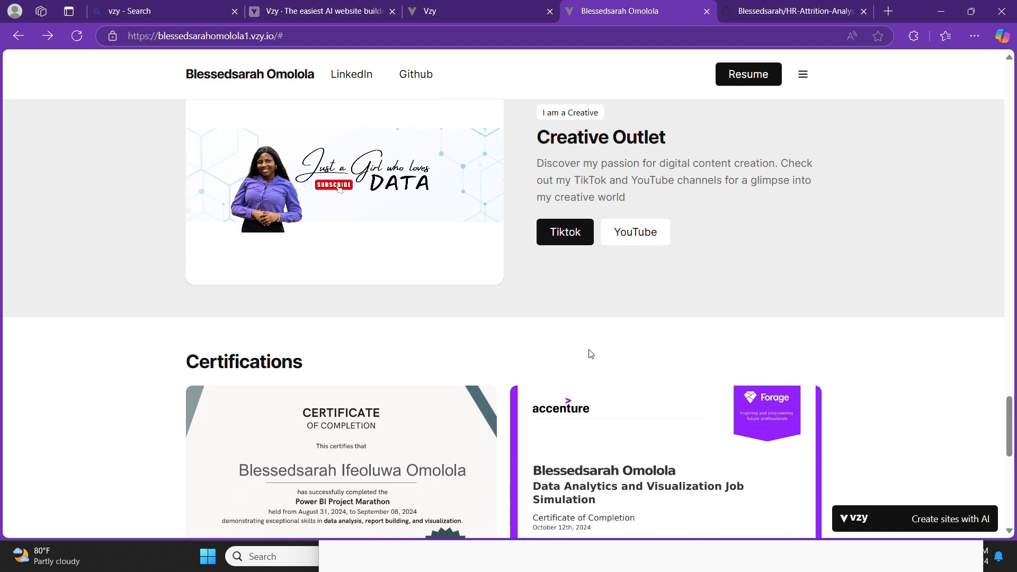
scroll(508, 282, "up", 2)
scroll(445, 245, "down", 7)
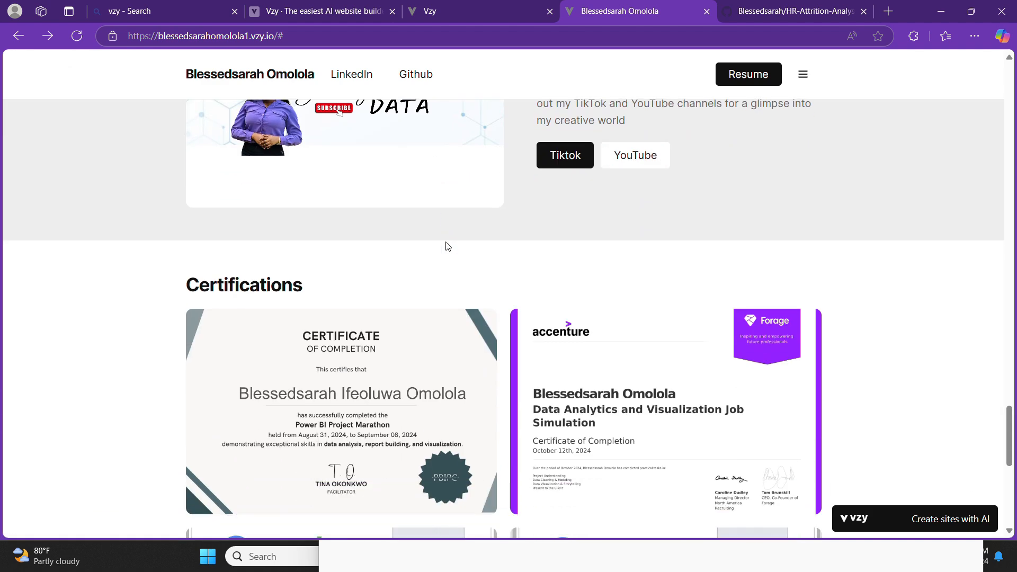
scroll(447, 247, "up", 2)
scroll(446, 246, "down", 4)
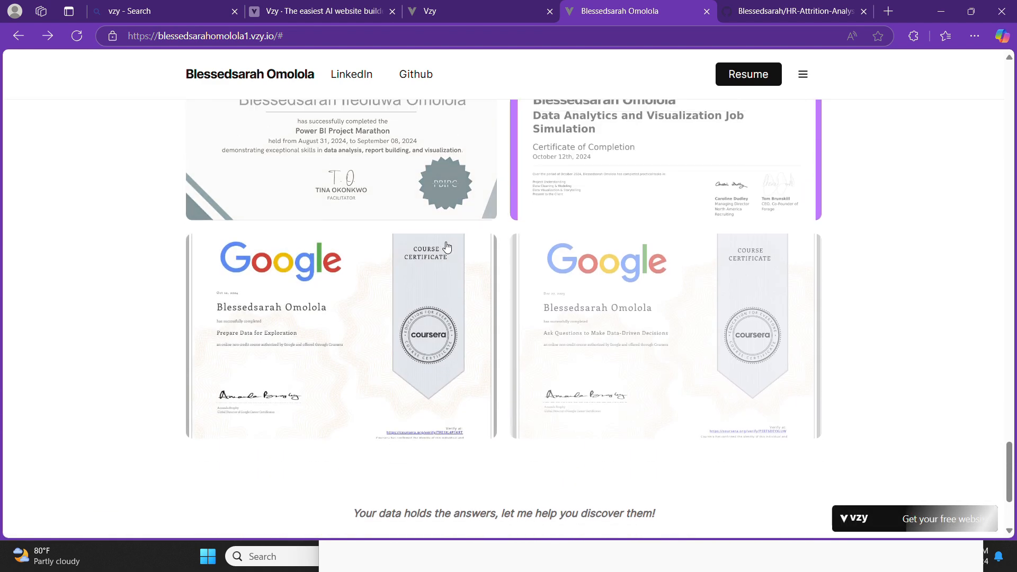
scroll(446, 246, "up", 3)
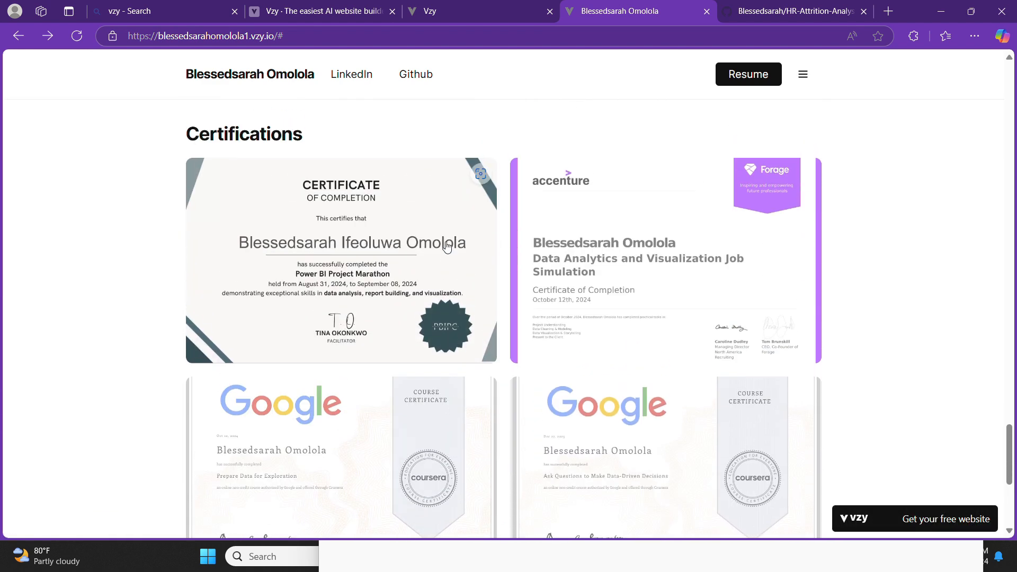
Return to the Vzy editor and add a Gallery section below the Creative Outlet section.
left_click(416, 10)
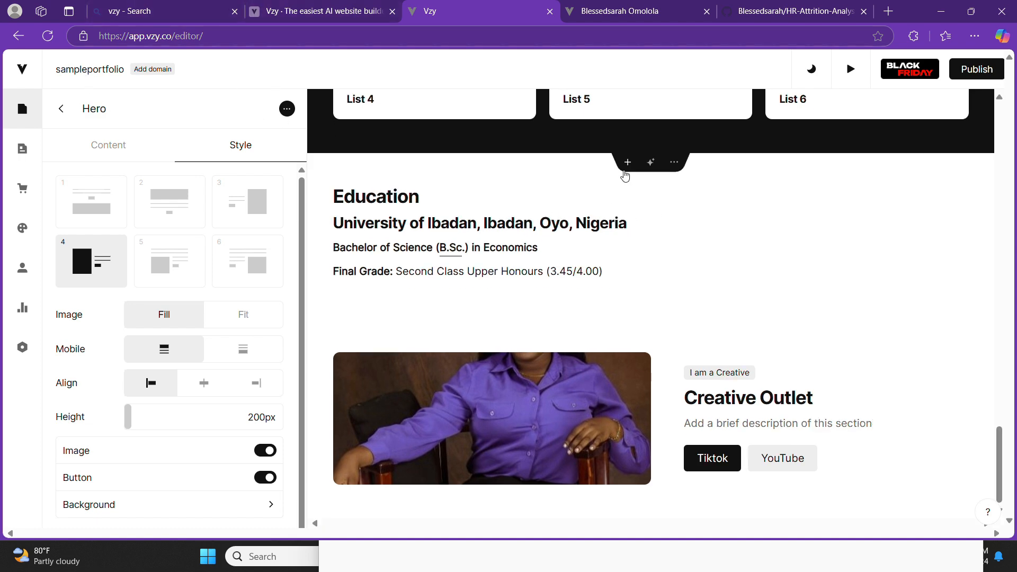
left_click(626, 164)
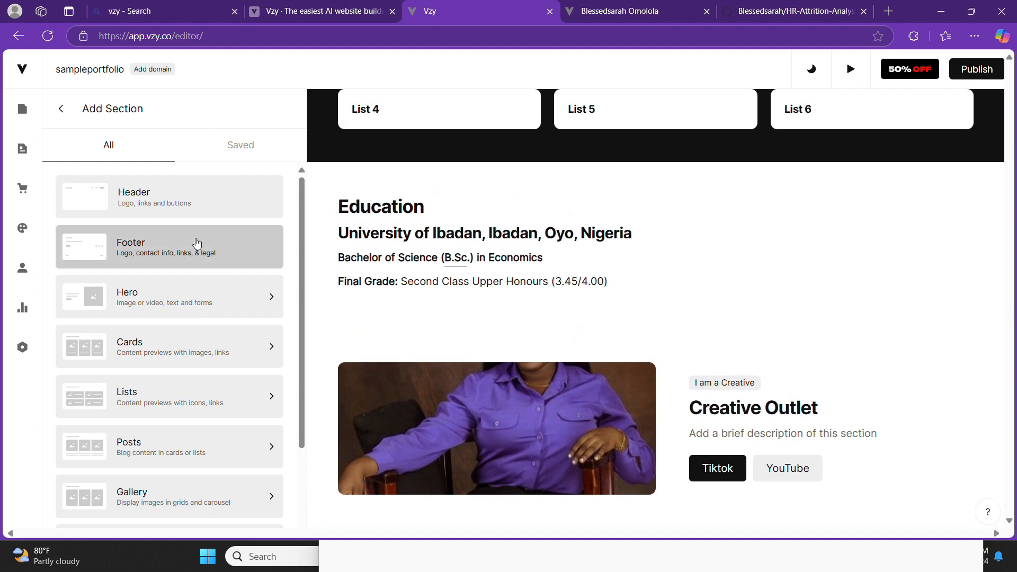
left_click(186, 502)
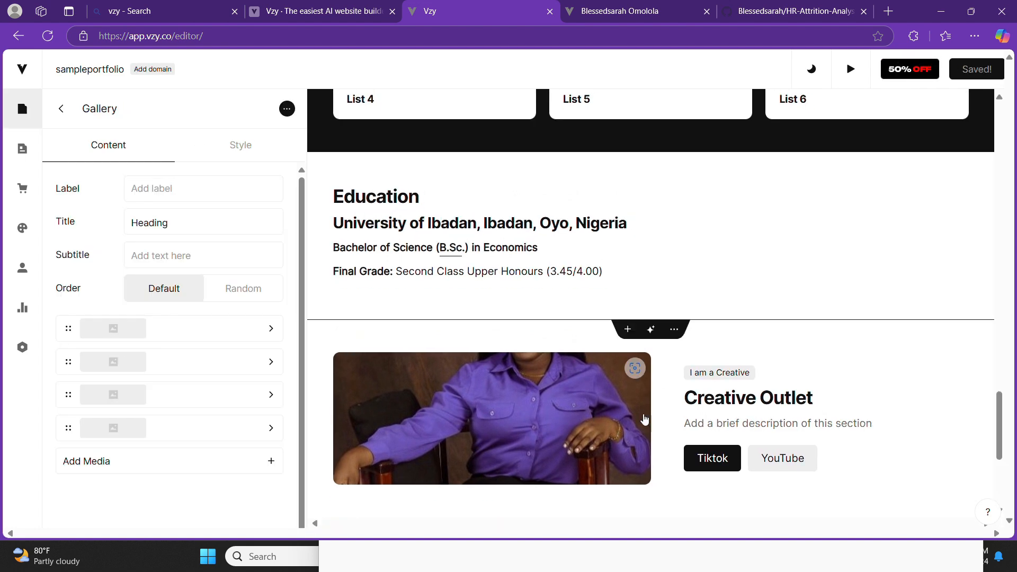
scroll(543, 373, "down", 4)
scroll(544, 373, "down", 1)
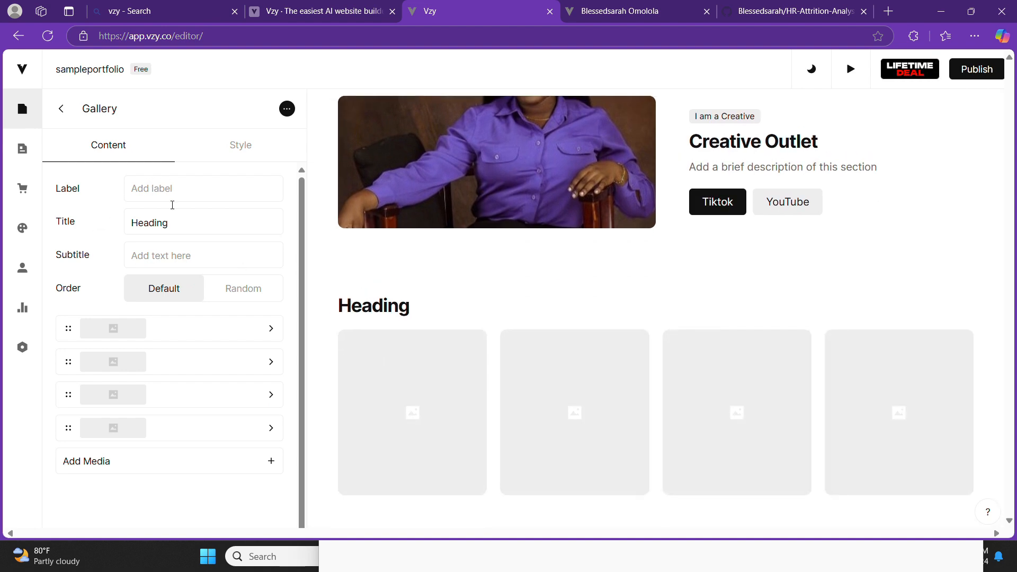
Replace the gallery section's placeholder title with "Certificate".
double_click(184, 216)
type("C")
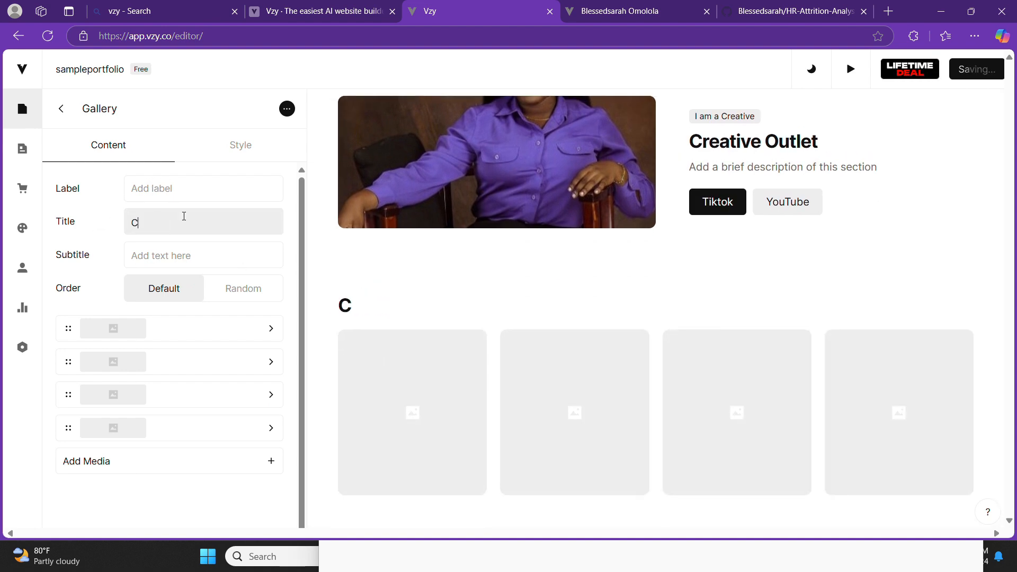
type("ertific")
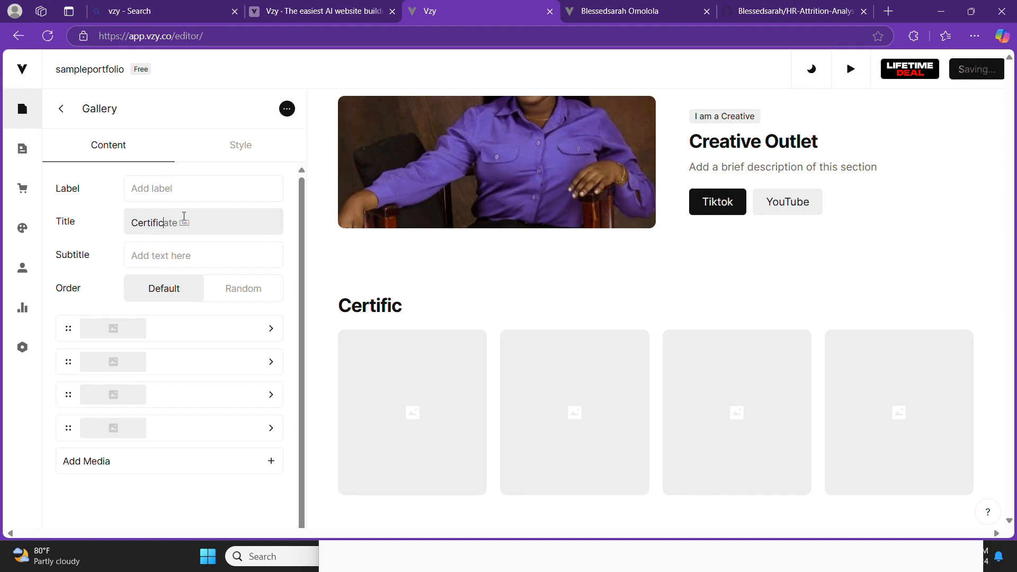
type("ate")
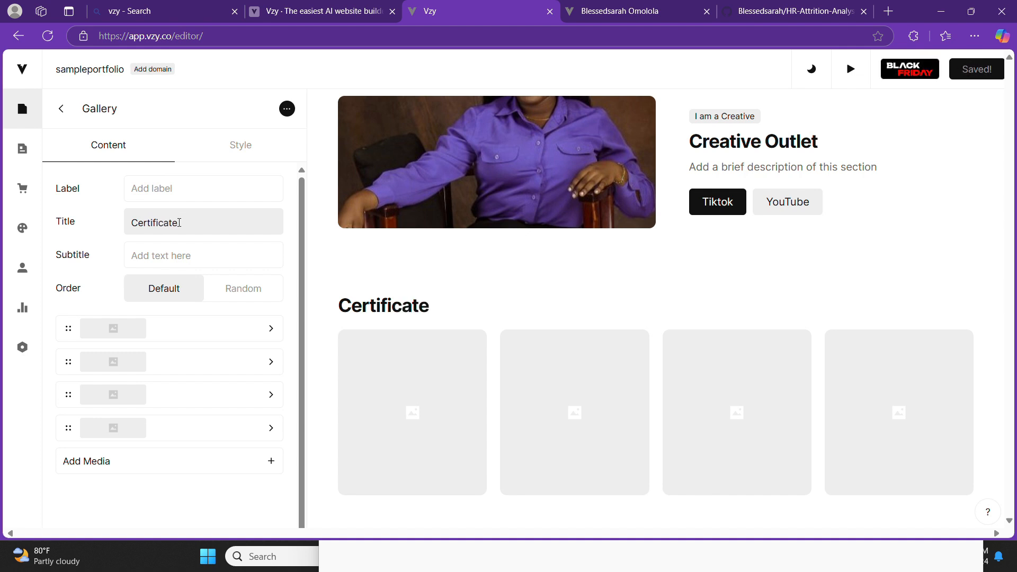
left_click(195, 259)
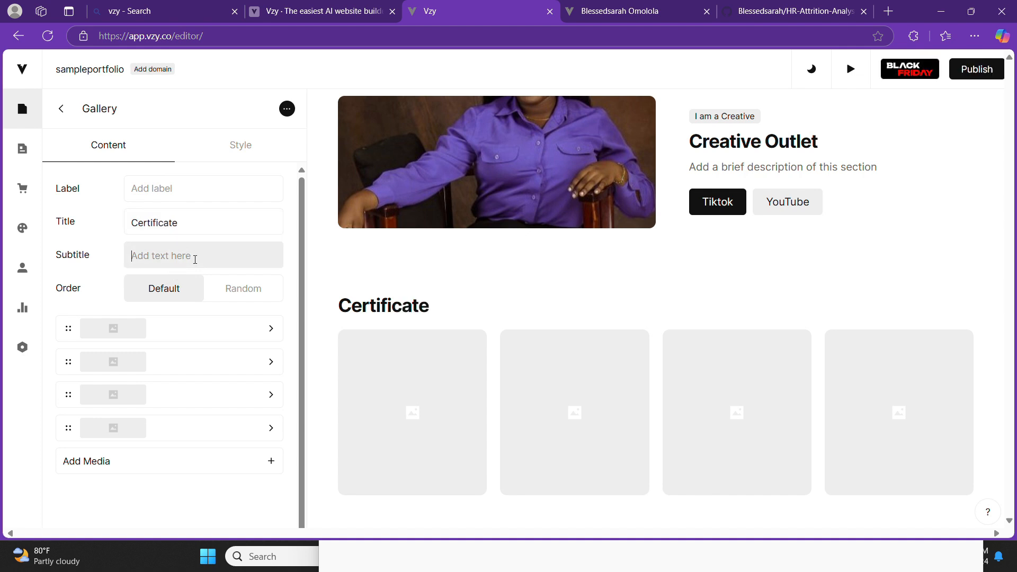
Upload the Google Coursera course certificate image from the Pictures folder into the Certificate gallery's first media slot.
left_click(249, 331)
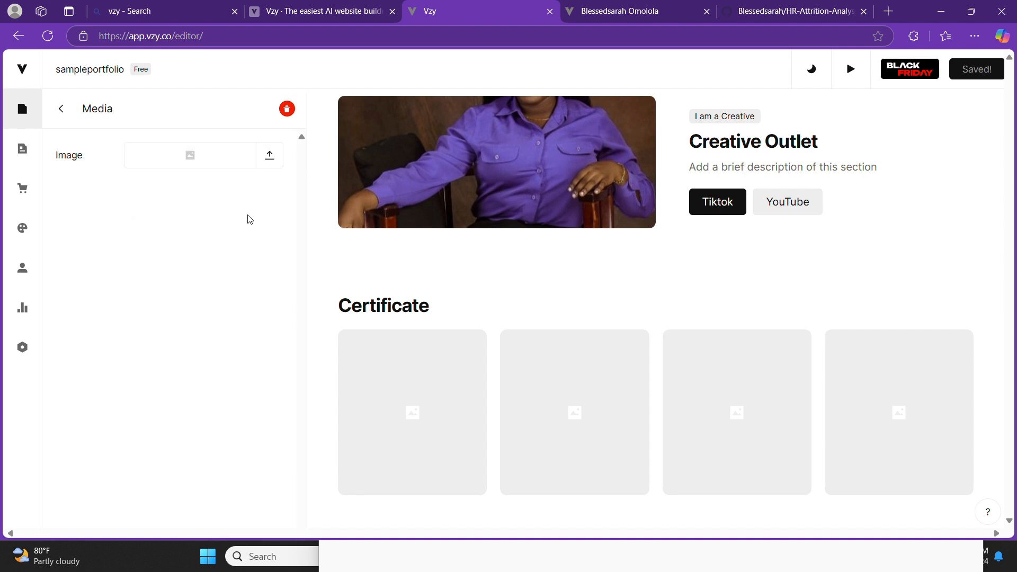
left_click(254, 161)
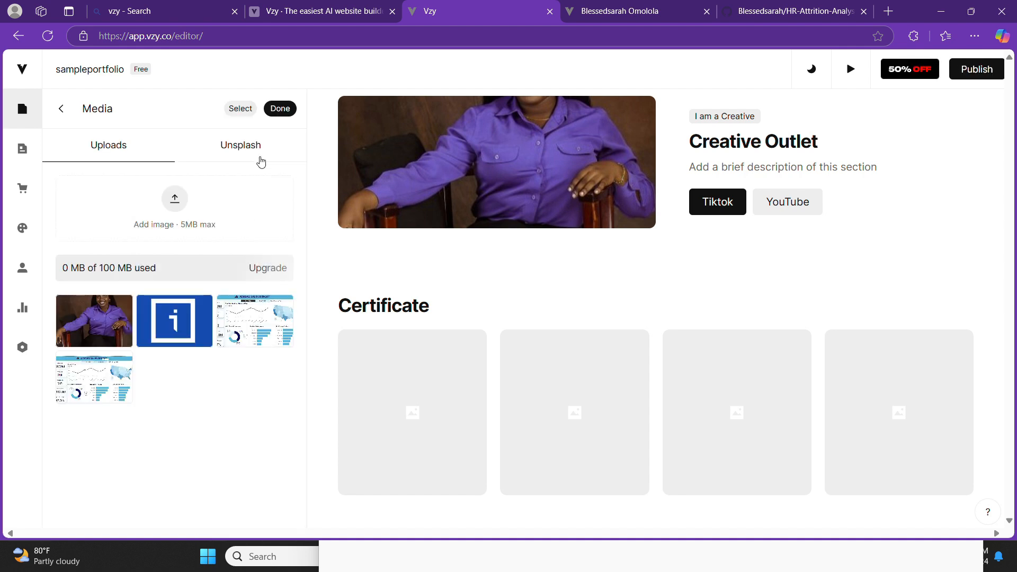
left_click(174, 199)
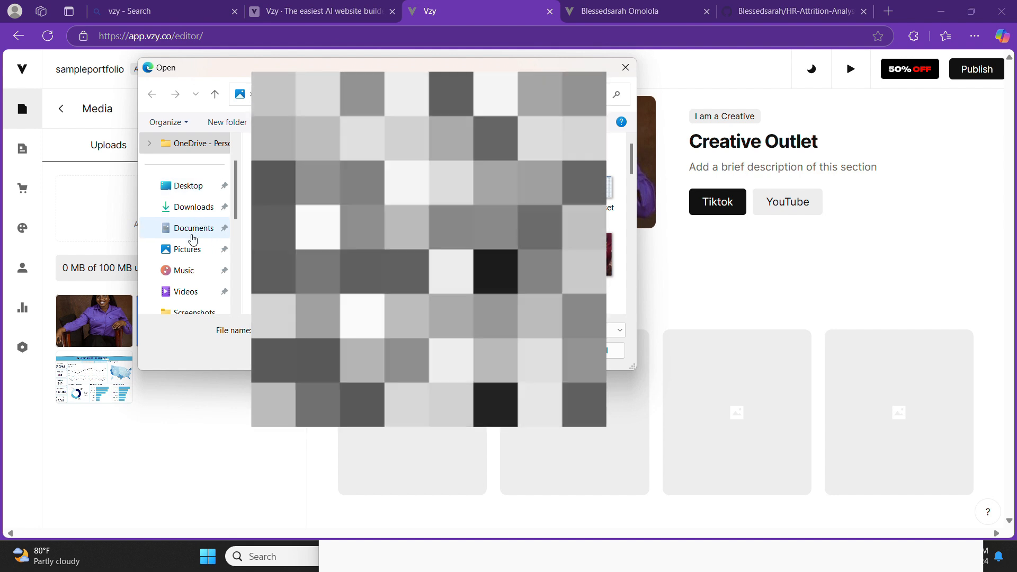
left_click(188, 249)
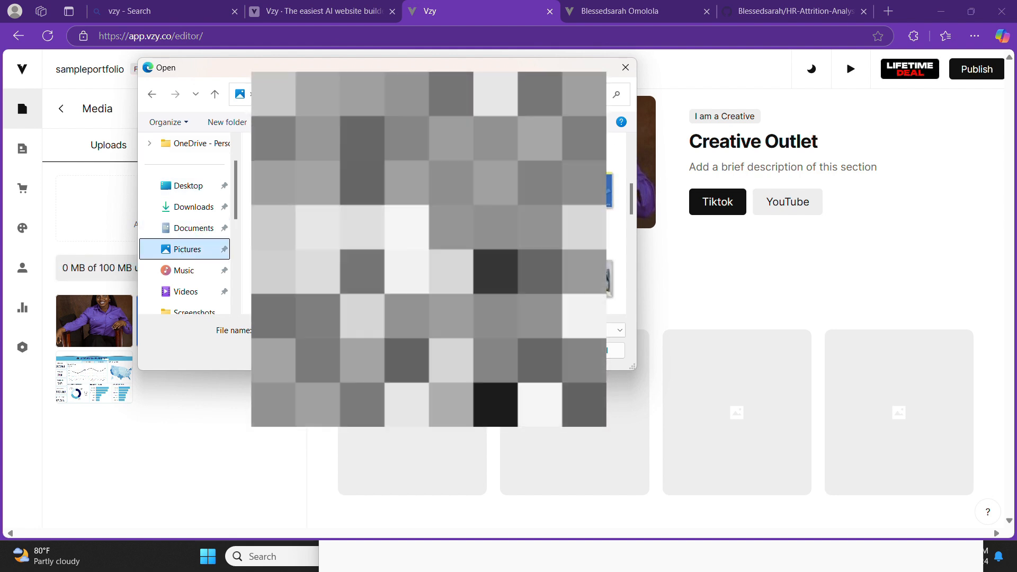
scroll(432, 225, "up", 4)
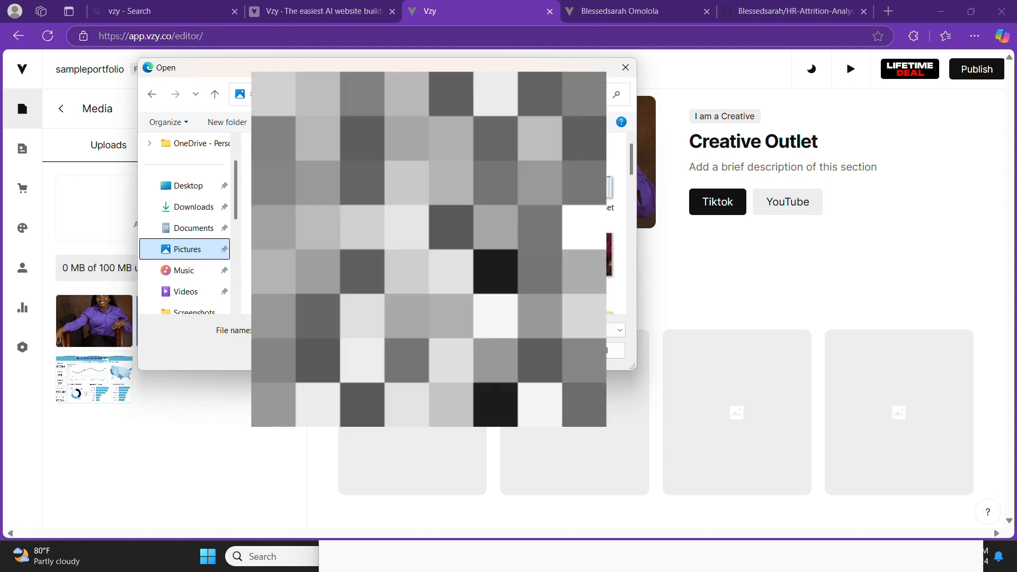
double_click(423, 196)
scroll(424, 212, "down", 10)
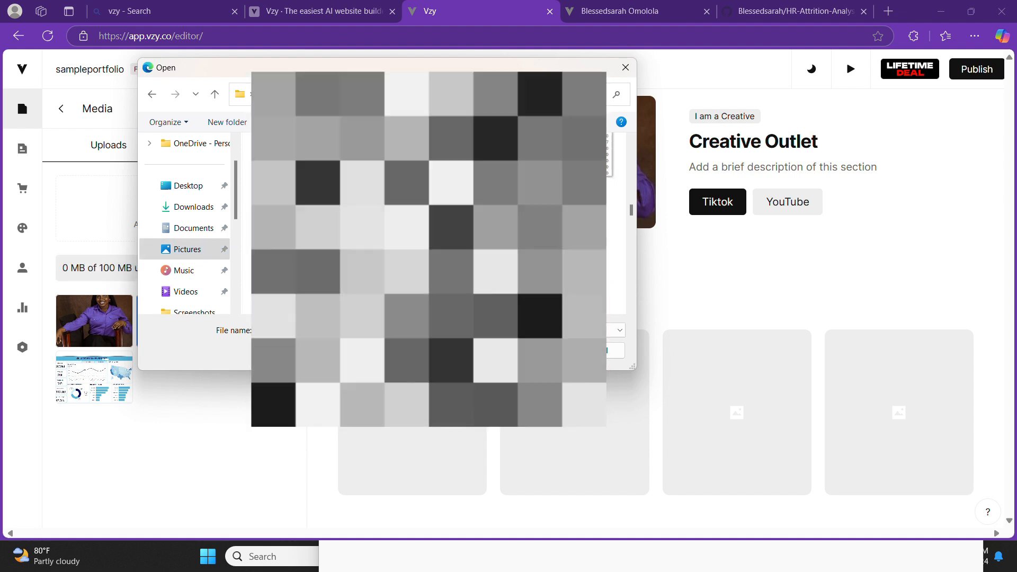
scroll(431, 226, "down", 8)
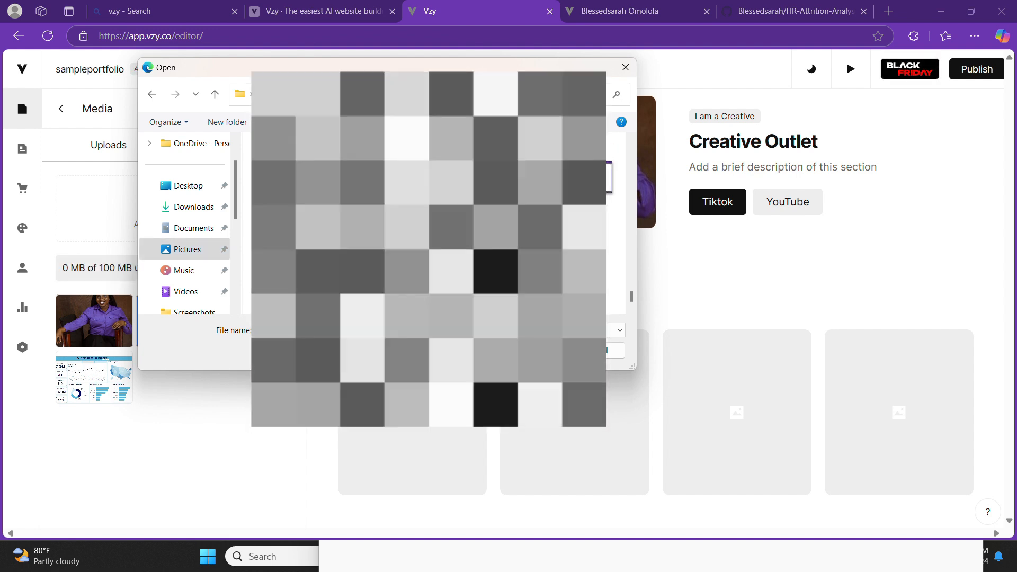
scroll(432, 225, "up", 1)
double_click(431, 225)
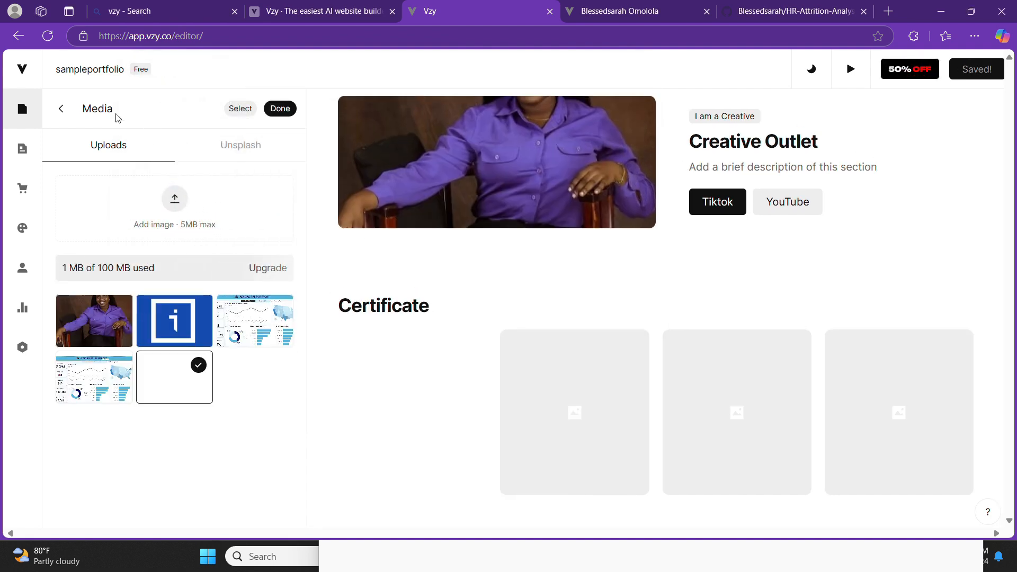
left_click(278, 109)
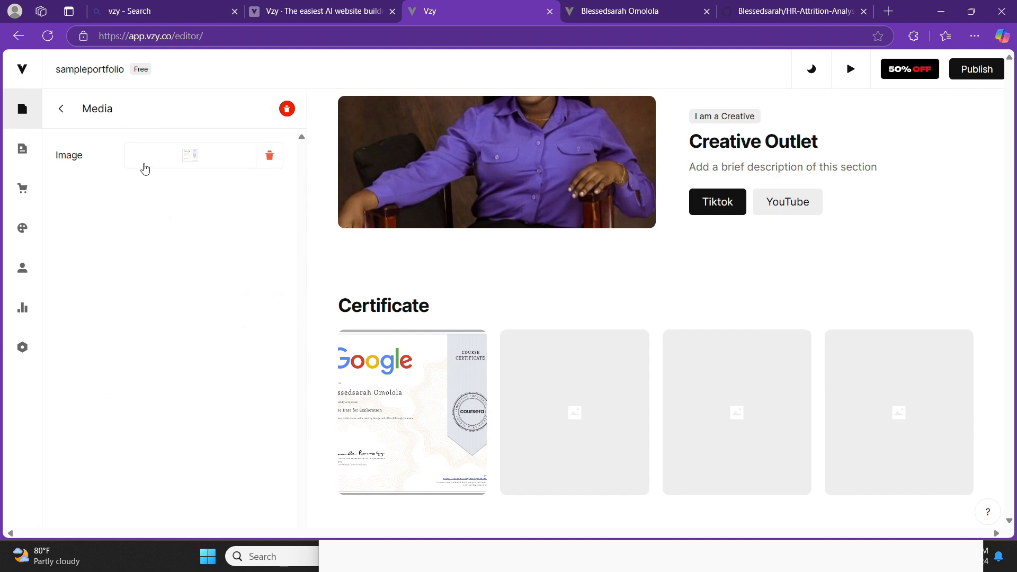
left_click(58, 109)
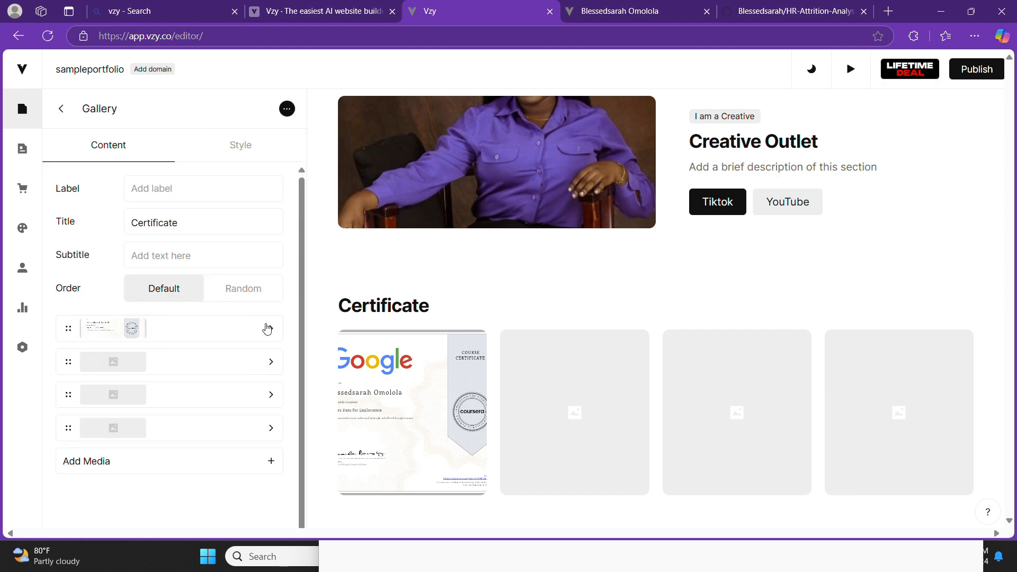
Set the Certificate gallery's style to a grid of 2 columns and a height of 330px.
left_click(243, 151)
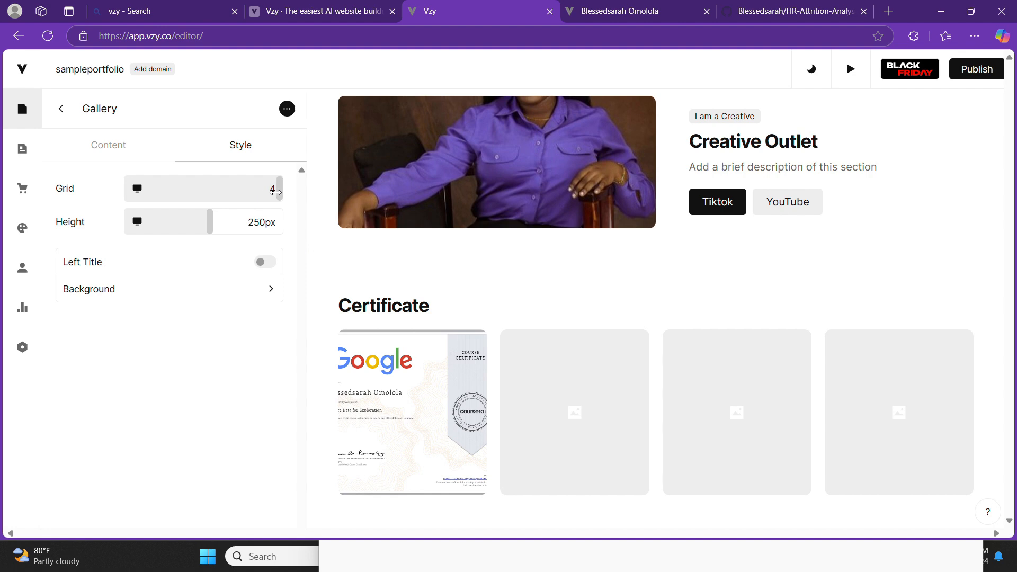
left_click_drag(277, 193, 253, 192)
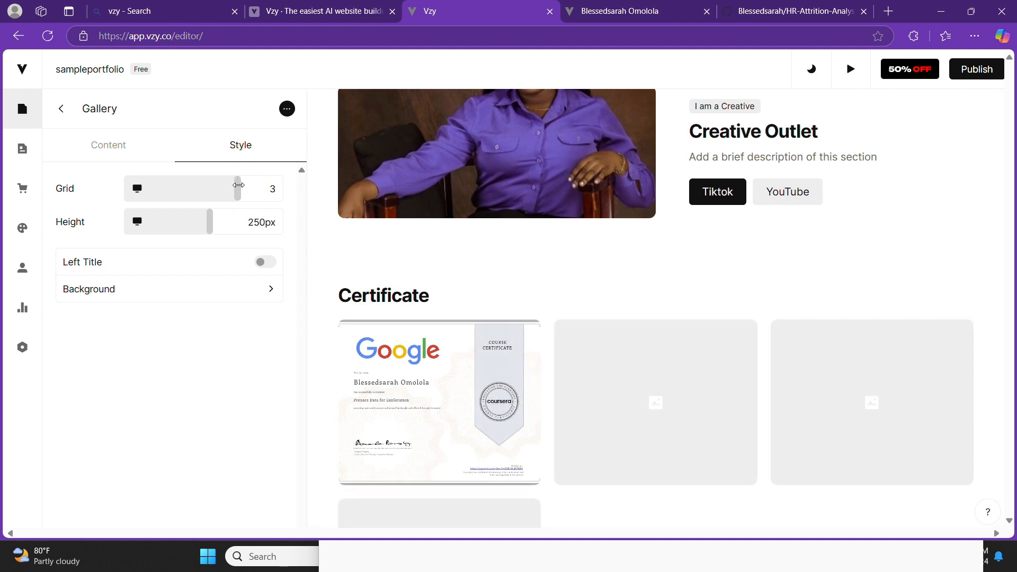
left_click_drag(223, 192, 205, 191)
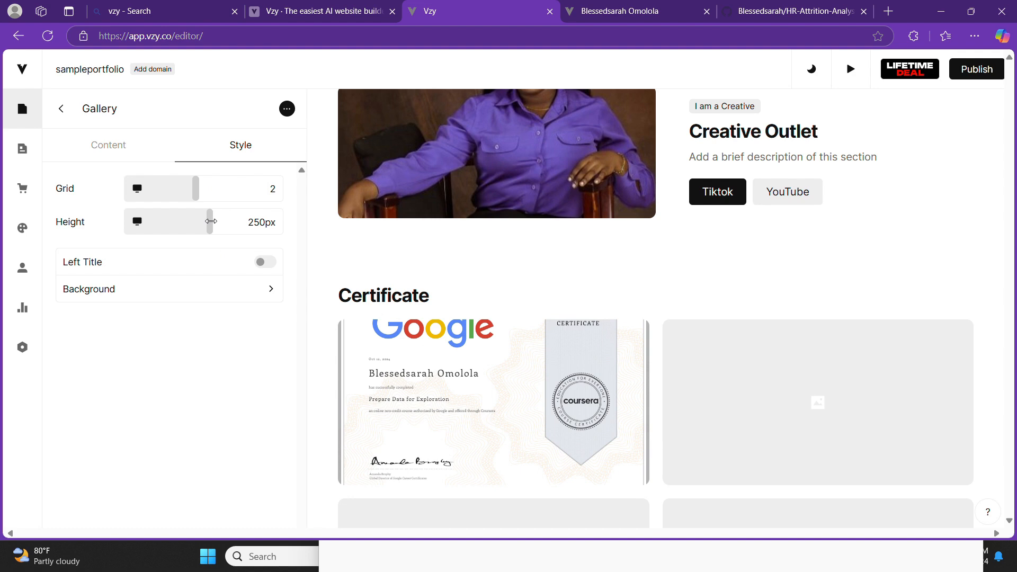
left_click_drag(211, 222, 232, 222)
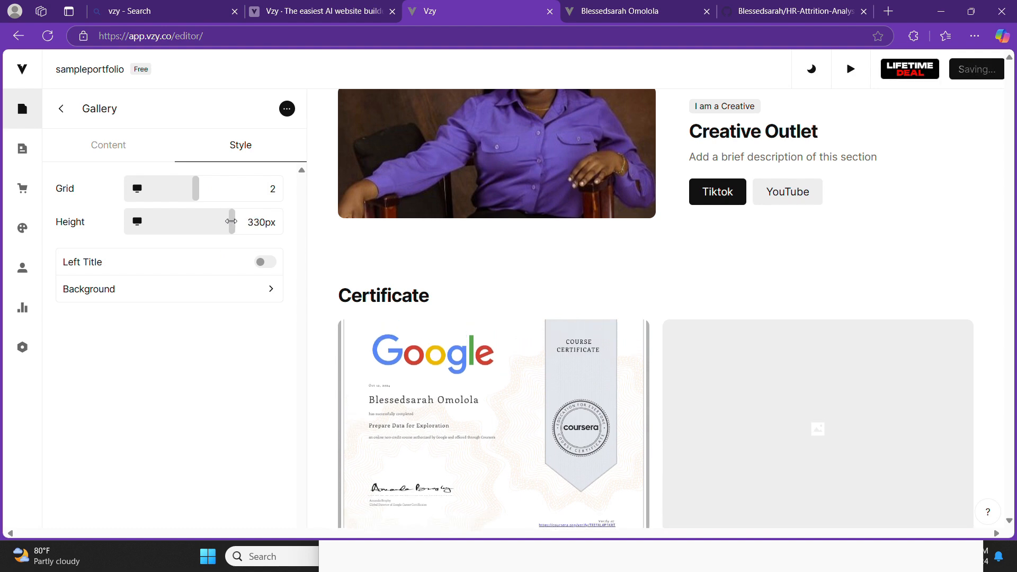
scroll(558, 365, "down", 2)
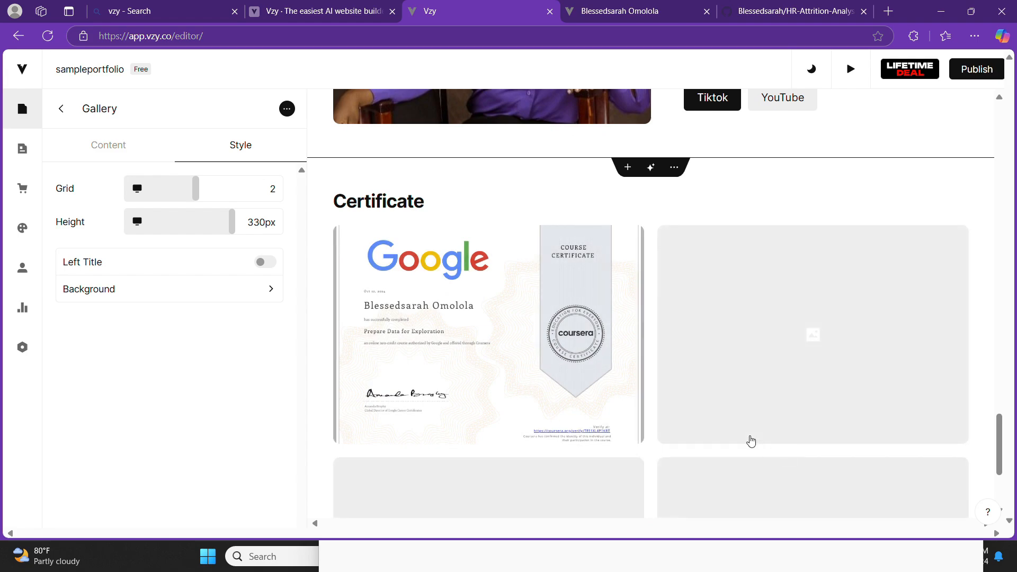
Switch to the published portfolio and examine its closing section and the header with its navigation links.
key("ctrl+Tab")
scroll(620, 245, "down", 20)
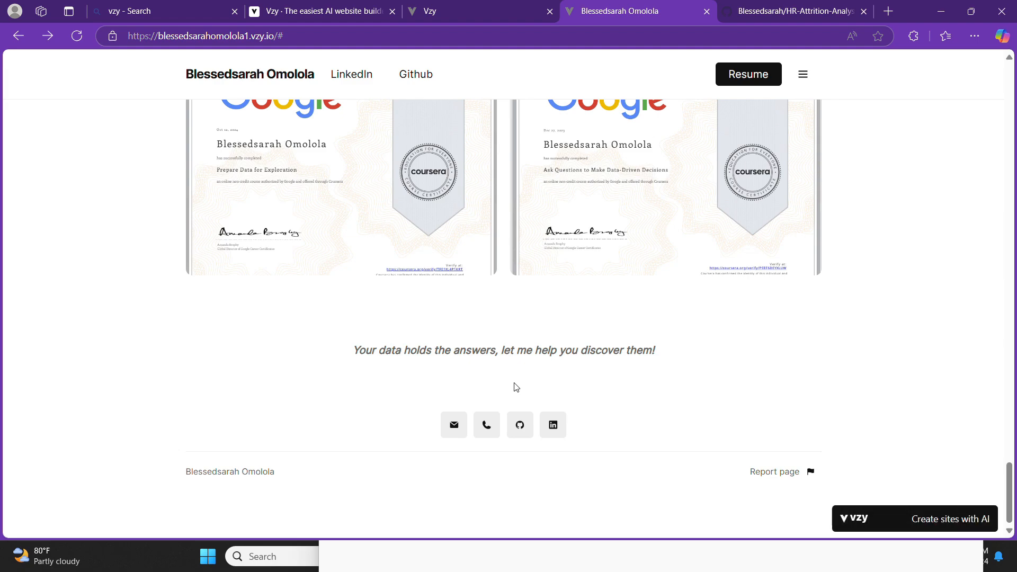
scroll(517, 388, "up", 15)
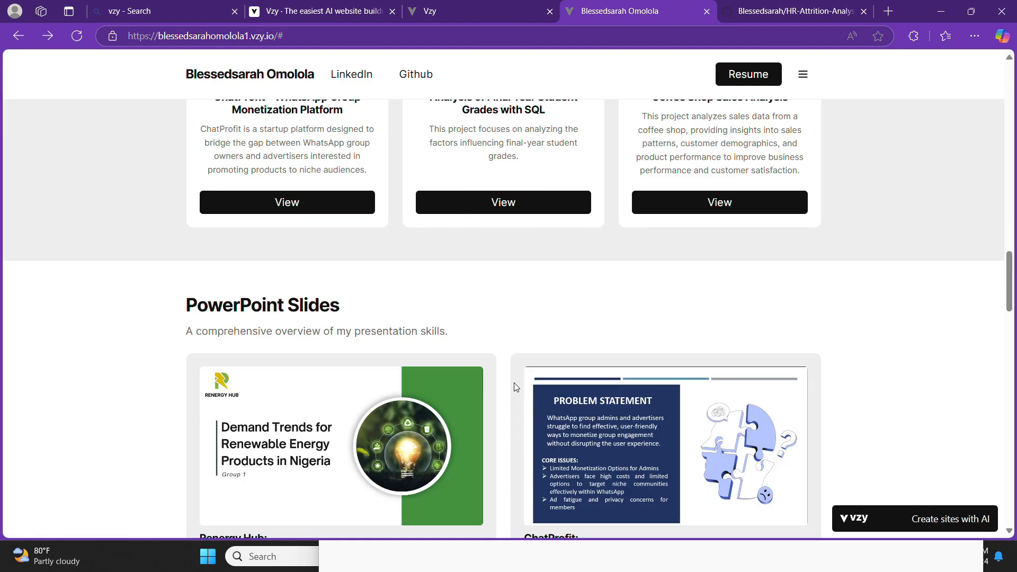
scroll(516, 387, "up", 10)
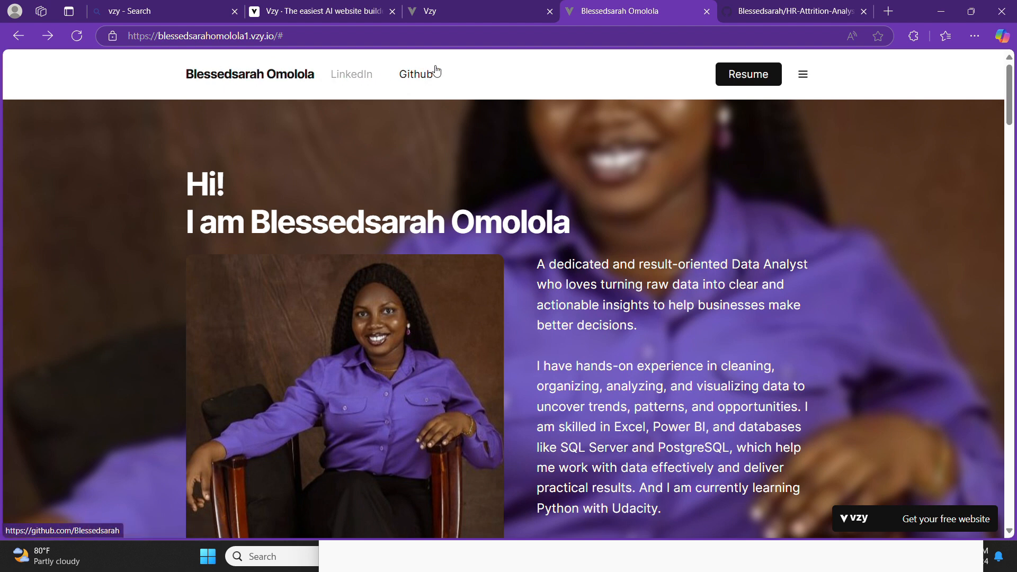
Return to the Vzy editor and add a Header section to the page, using the portfolio owner's full name as logo text.
left_click(412, 9)
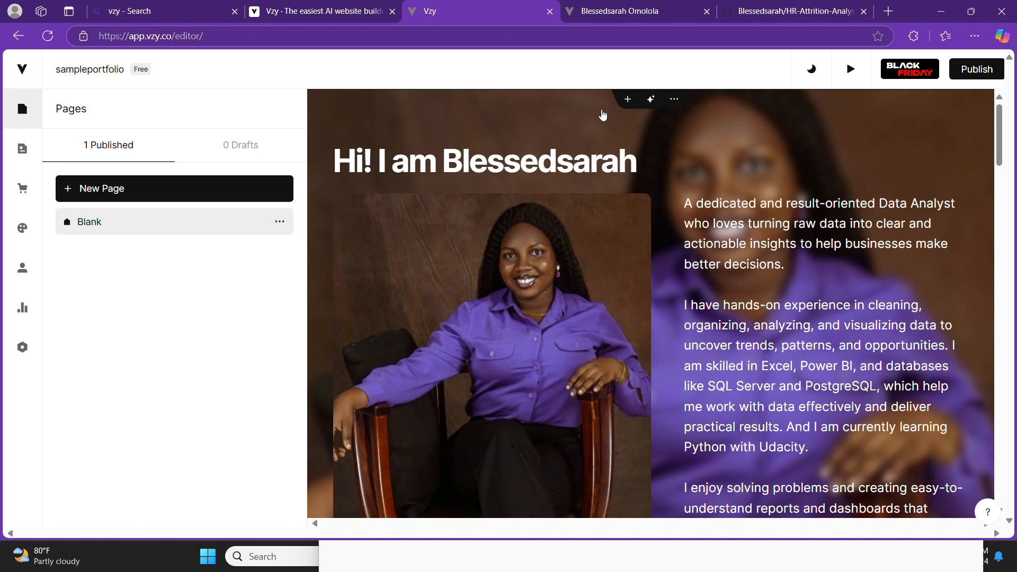
left_click(627, 100)
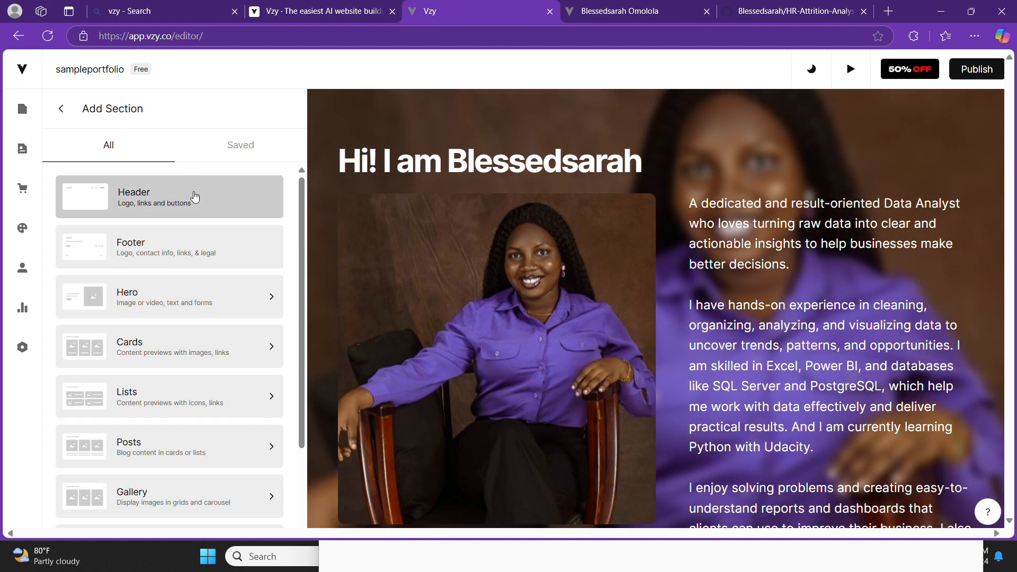
left_click(189, 194)
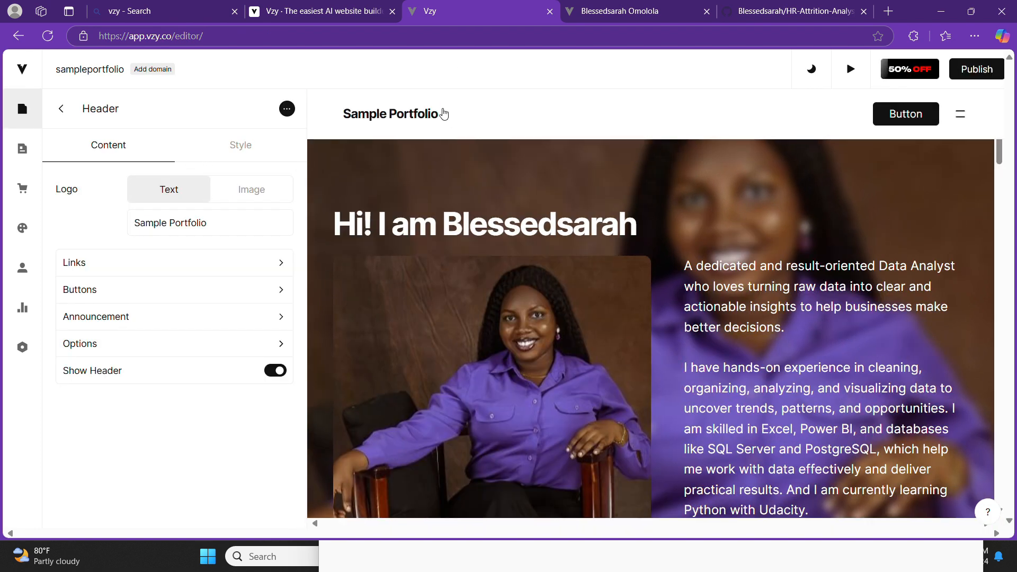
triple_click(237, 215)
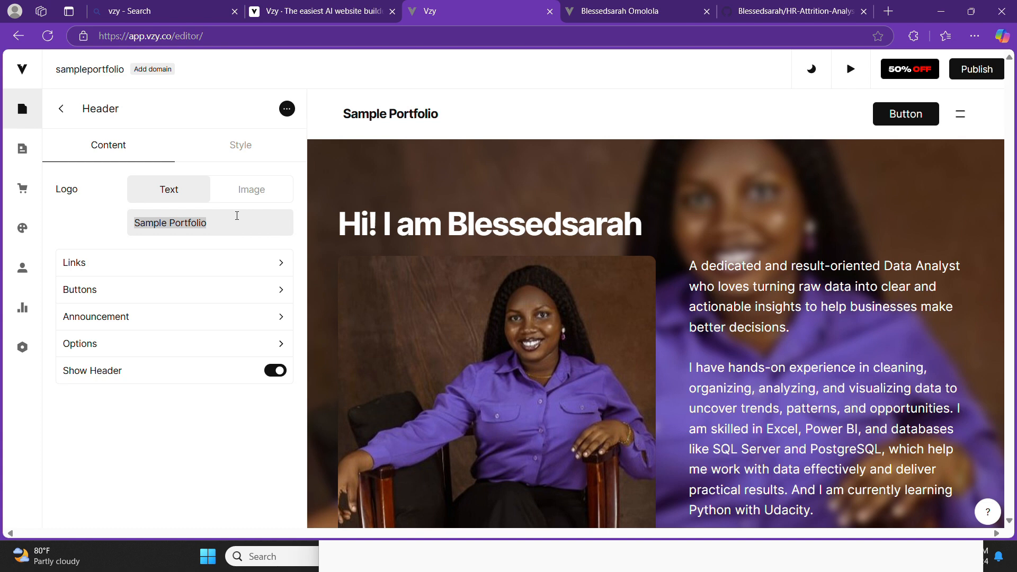
type("B")
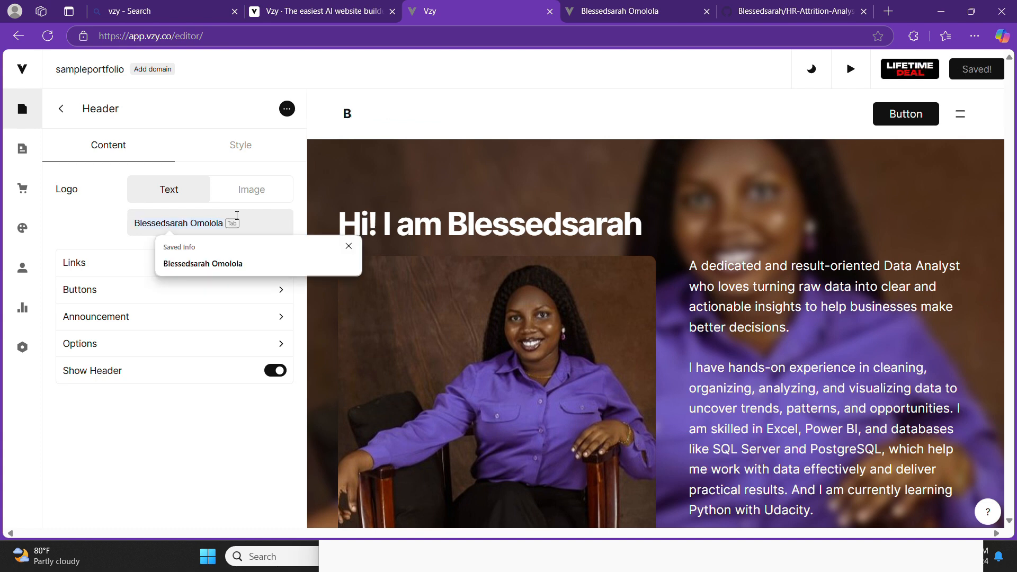
left_click(231, 263)
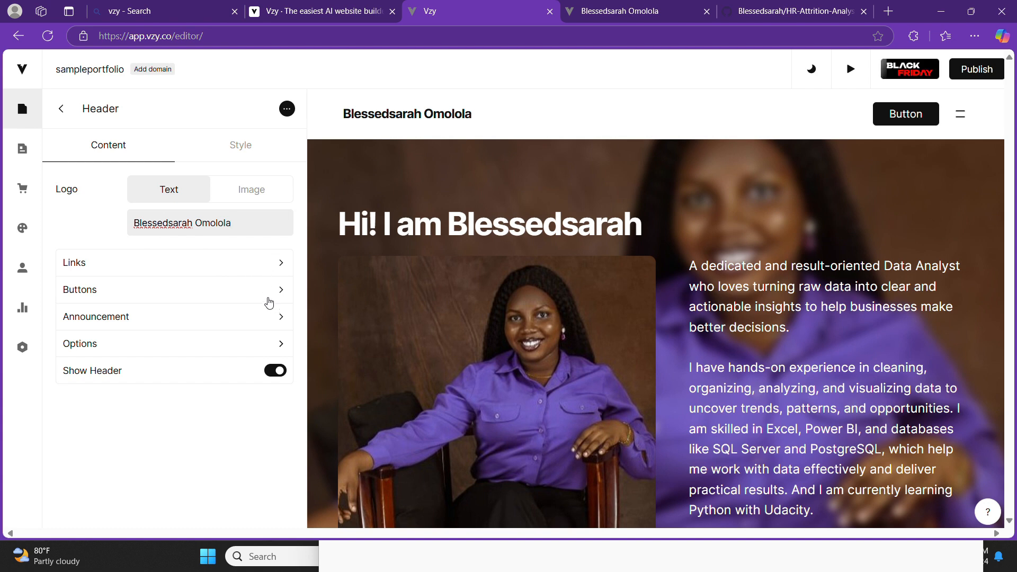
Add a navigation link to the header with the text "LinkedIn", leaving its link address empty.
left_click(278, 260)
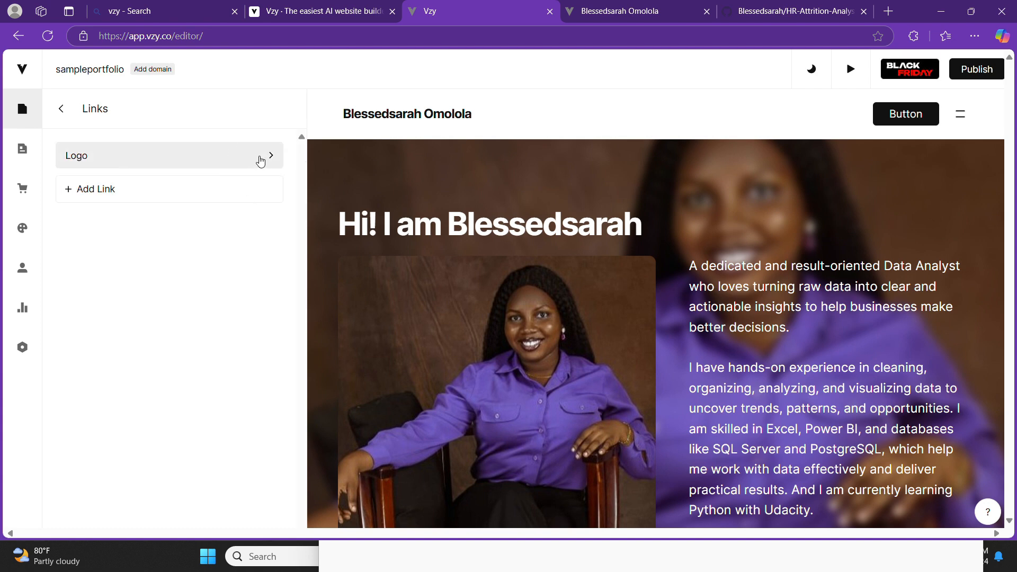
left_click(228, 197)
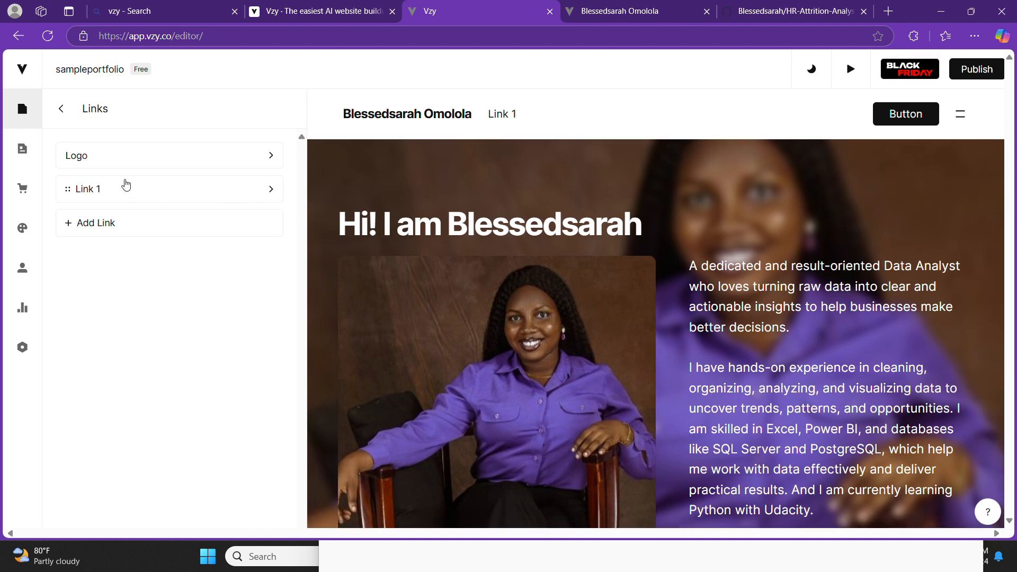
left_click(253, 155)
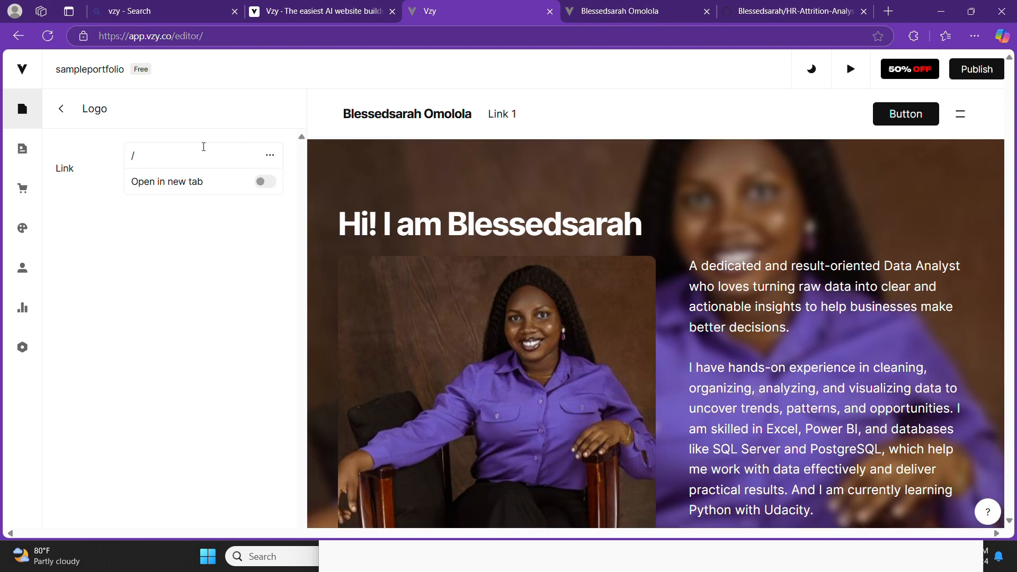
left_click(63, 110)
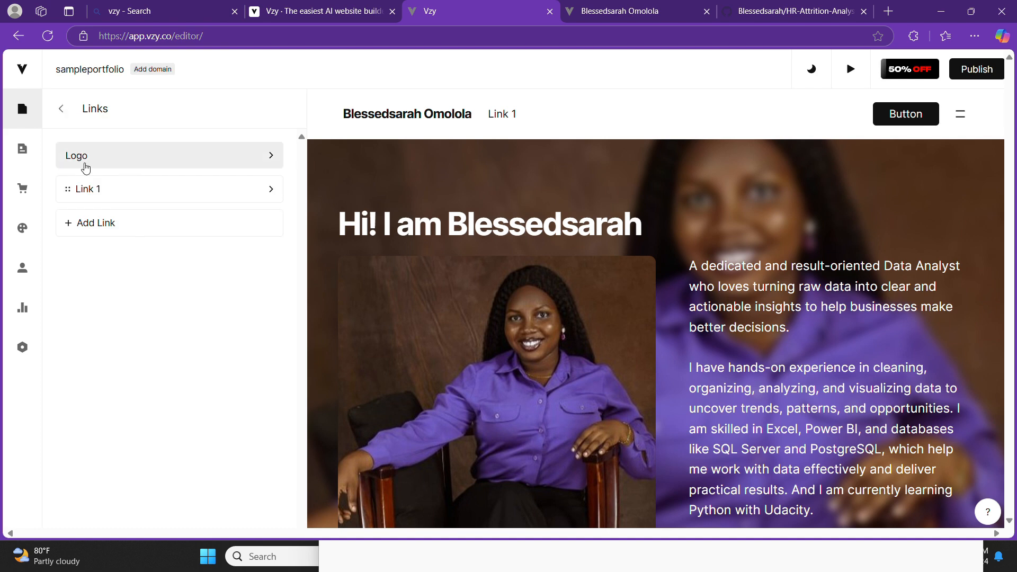
left_click(121, 199)
left_click(181, 161)
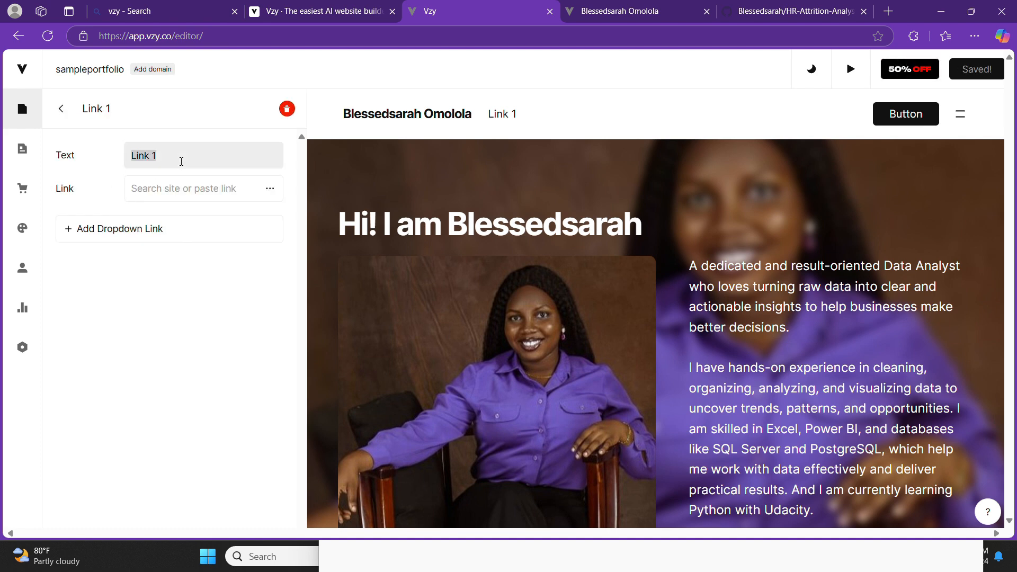
type("L")
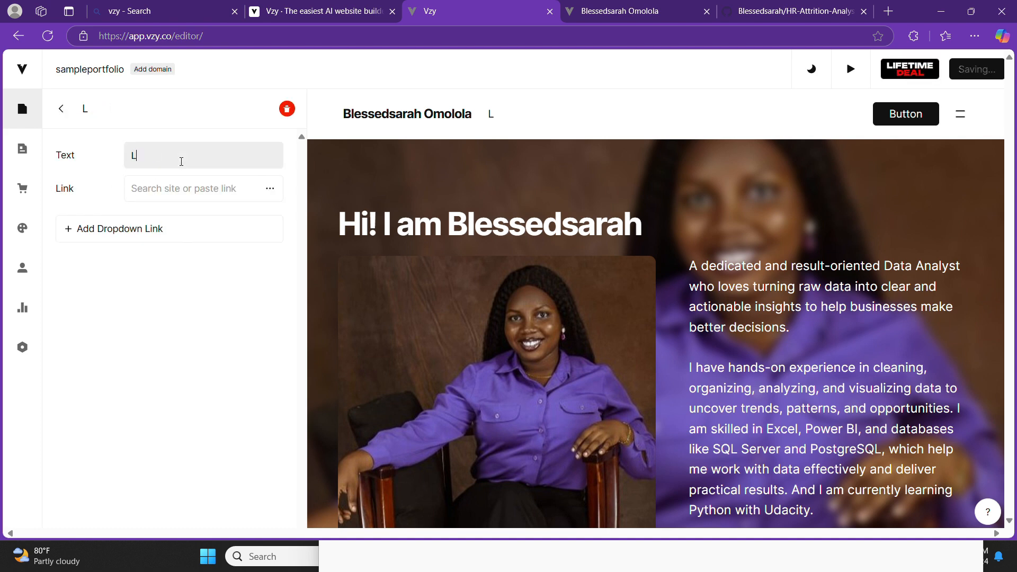
type("inkedIn")
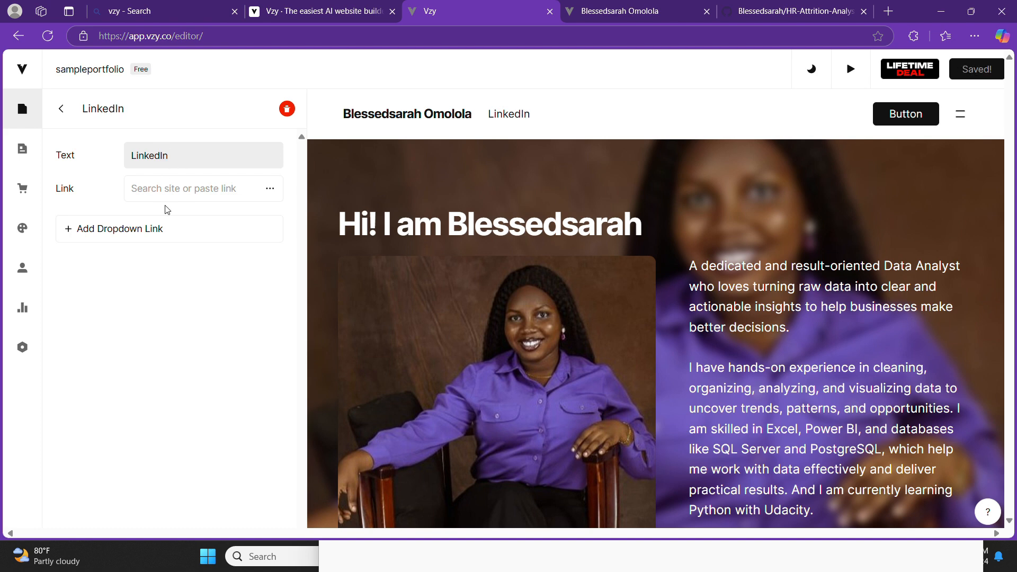
left_click(167, 192)
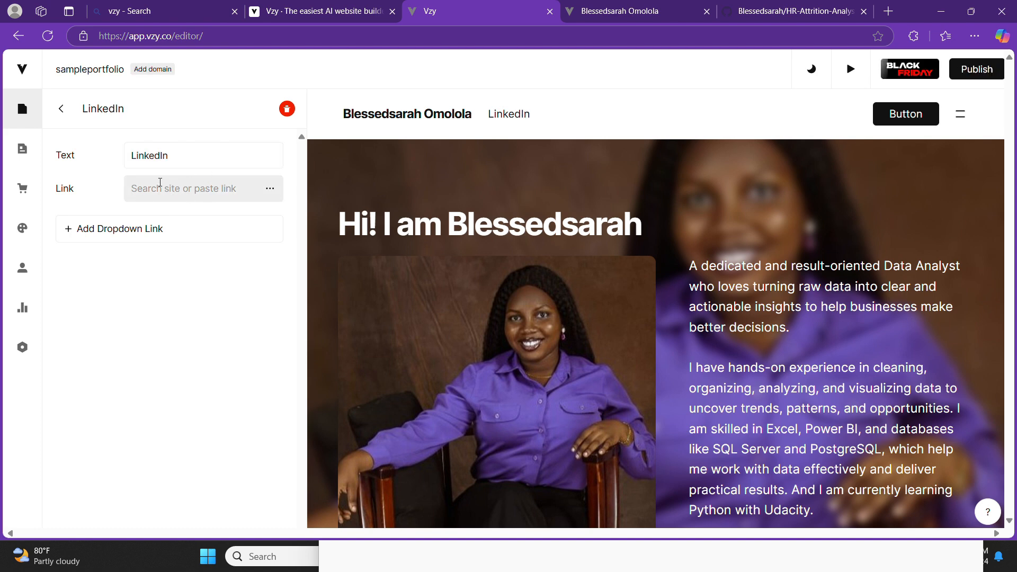
left_click(62, 110)
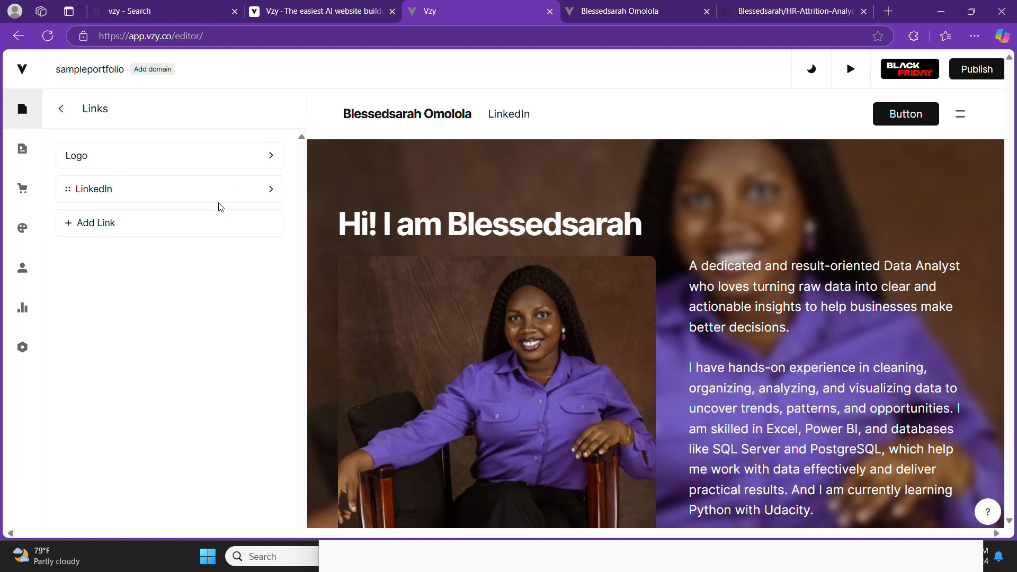
Add a second navigation link to the header with the text "GitHub", leaving its link address empty.
left_click(97, 222)
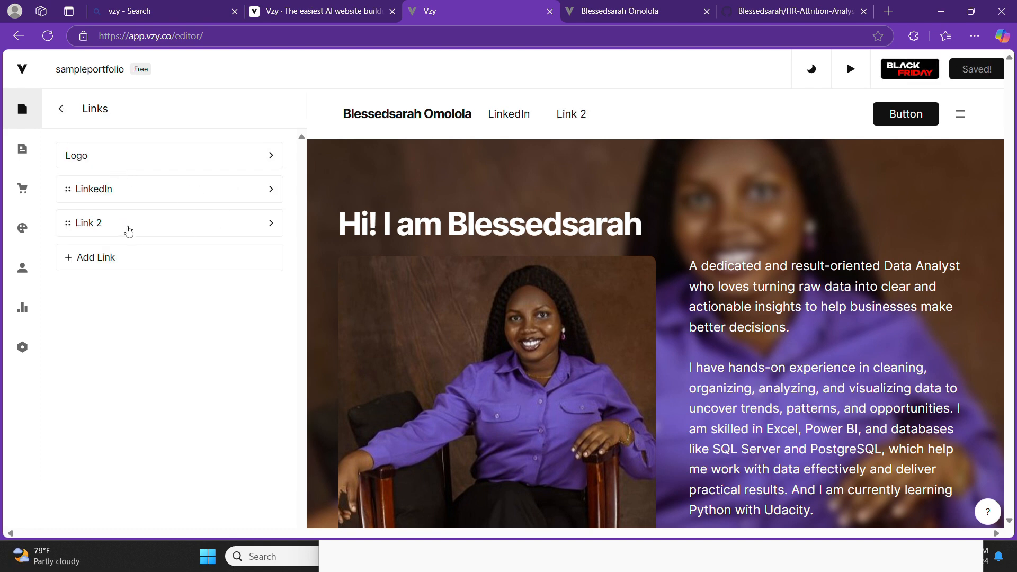
left_click(275, 225)
left_click(201, 157)
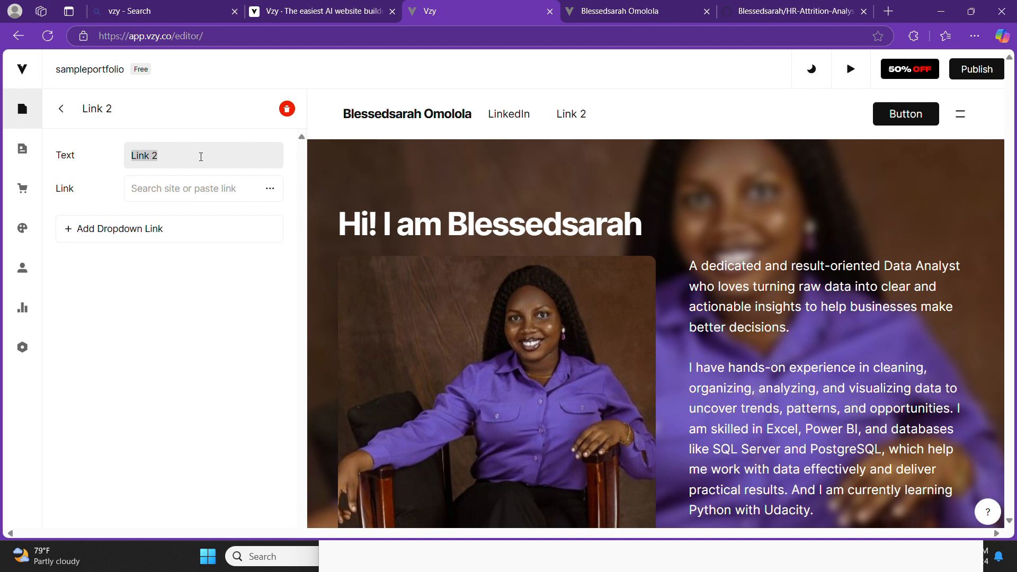
type("GitHub")
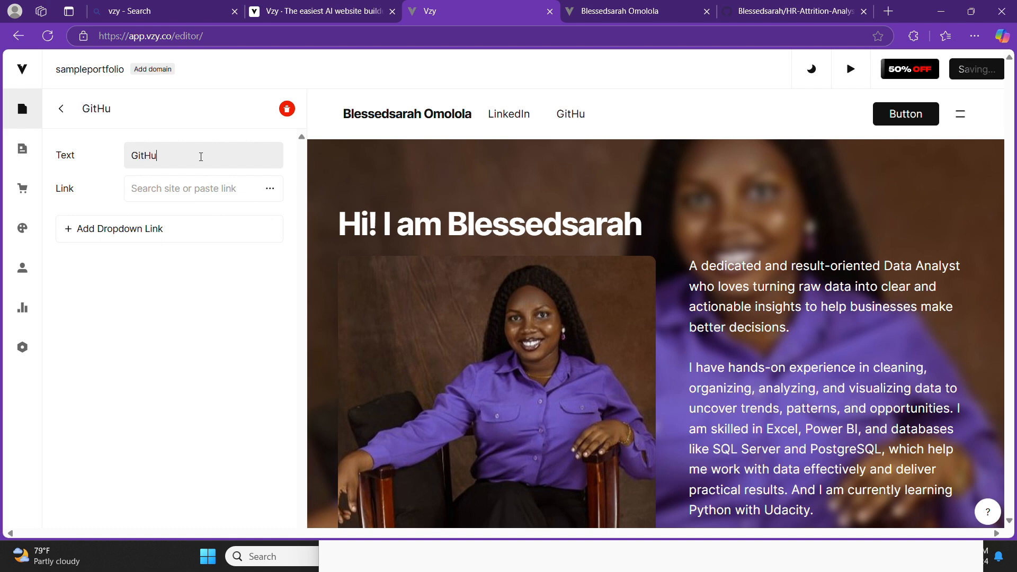
left_click(185, 190)
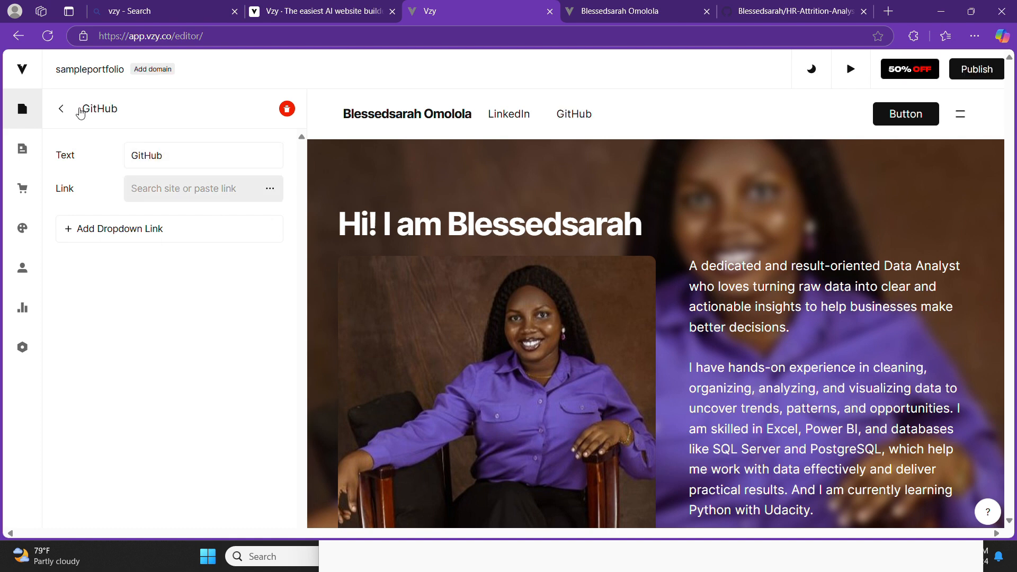
left_click(62, 109)
Add a third navigation link to the header with the text "Medium", leaving its link address empty, and return to the header settings.
left_click(160, 258)
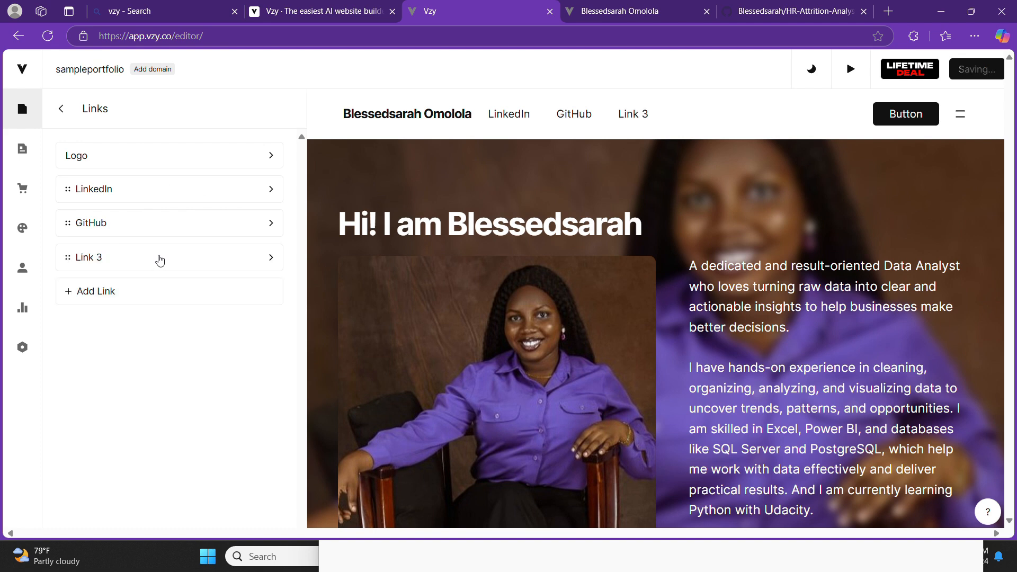
triple_click(207, 165)
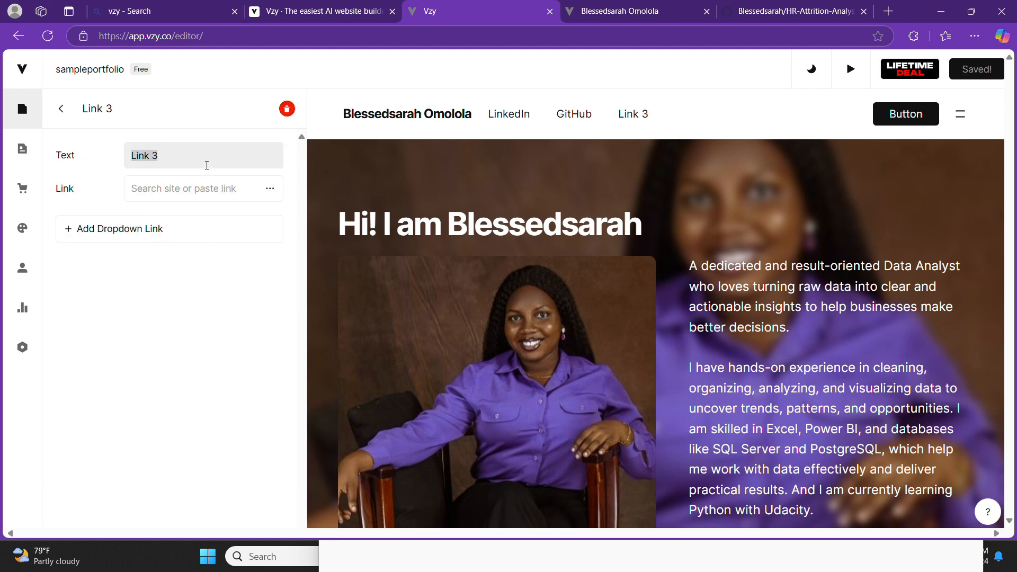
type("Medium")
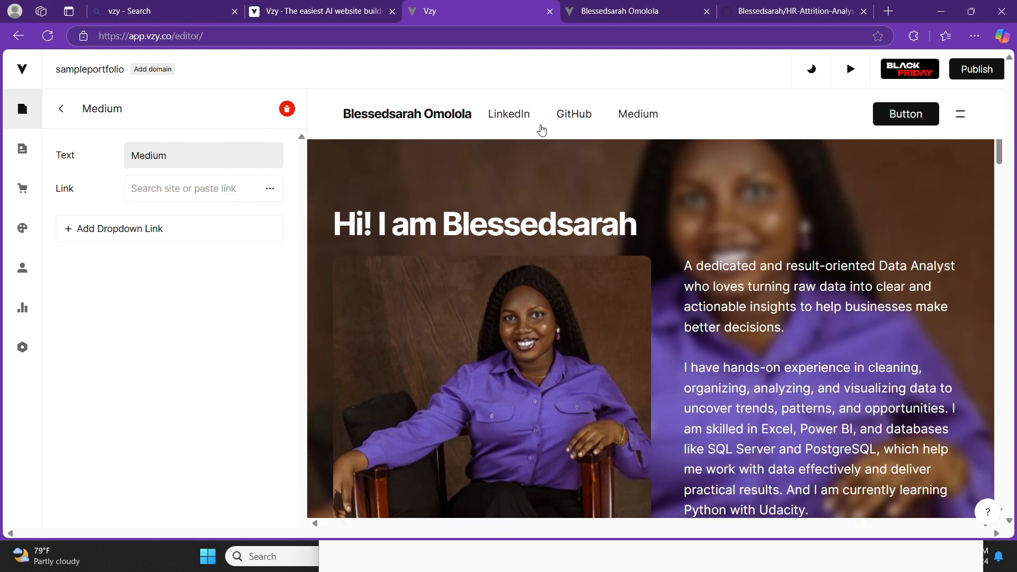
left_click(61, 118)
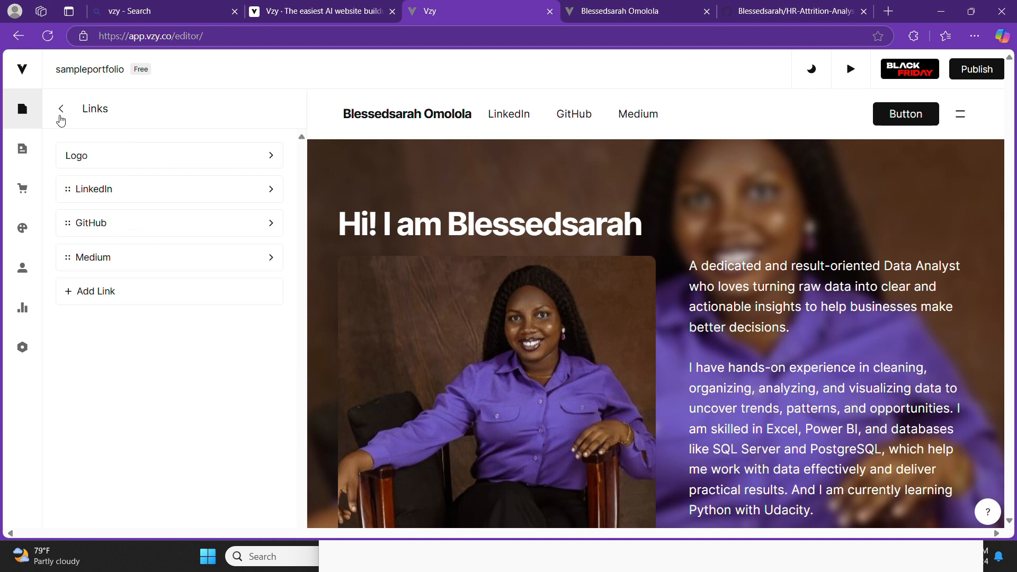
left_click(247, 257)
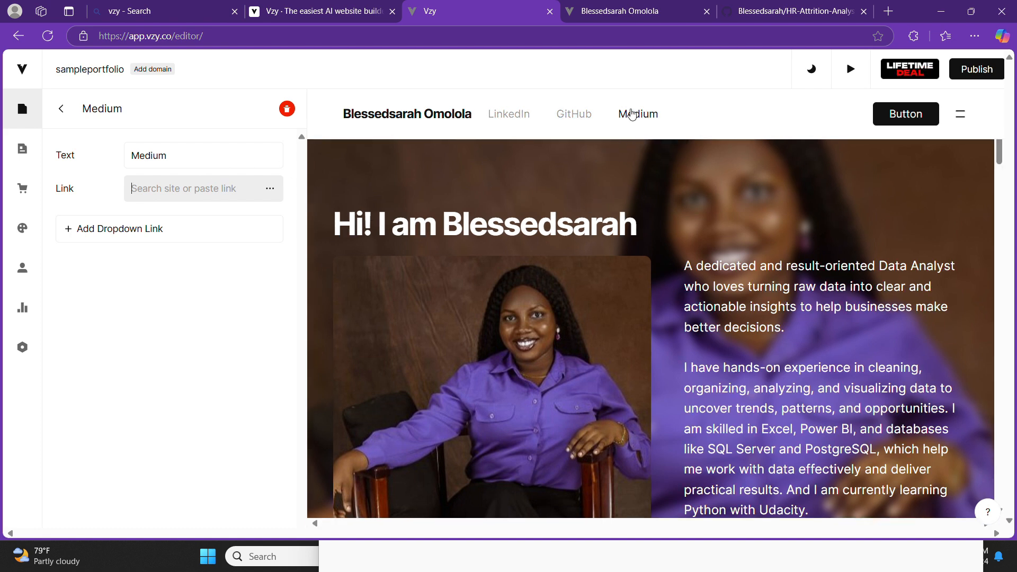
left_click(64, 109)
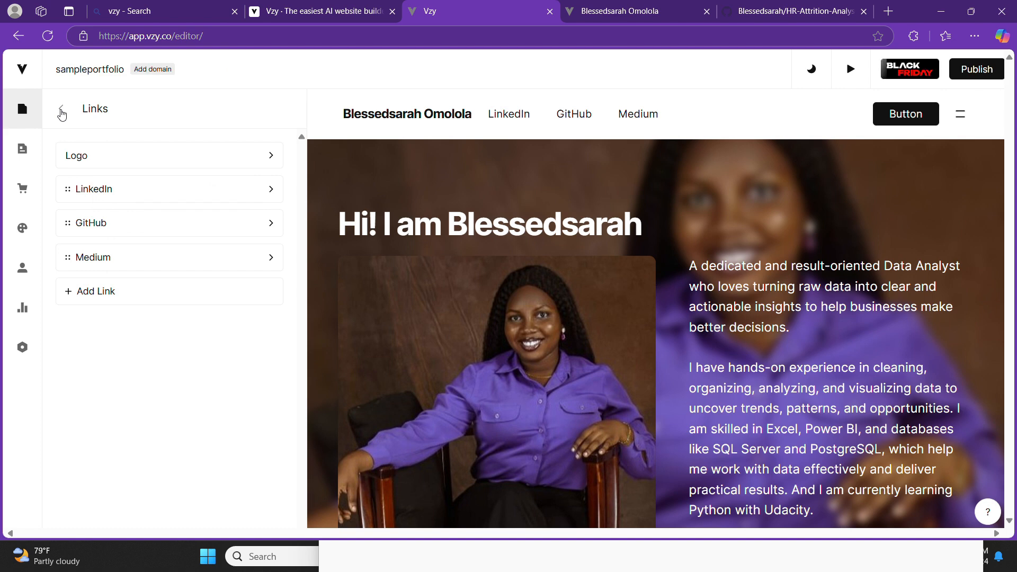
left_click(62, 110)
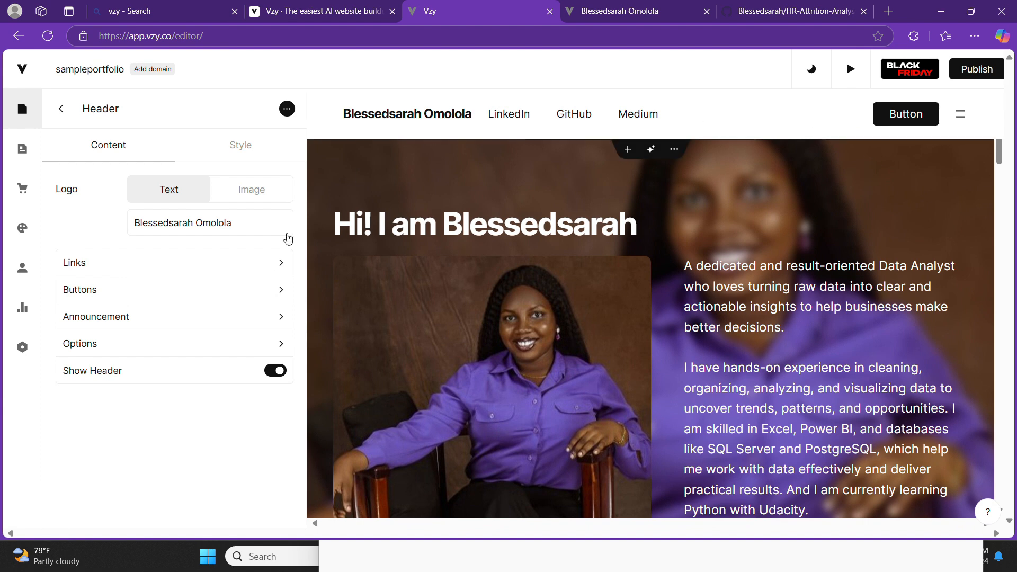
Set the text of the header's Button 2 to "Resume", leaving its link address empty.
left_click(282, 291)
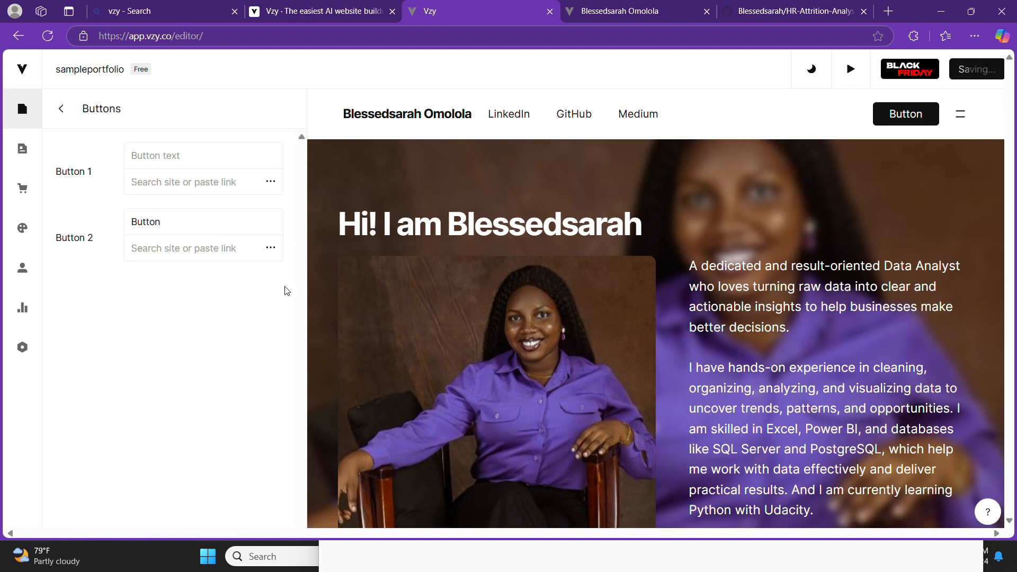
left_click(186, 249)
double_click(194, 216)
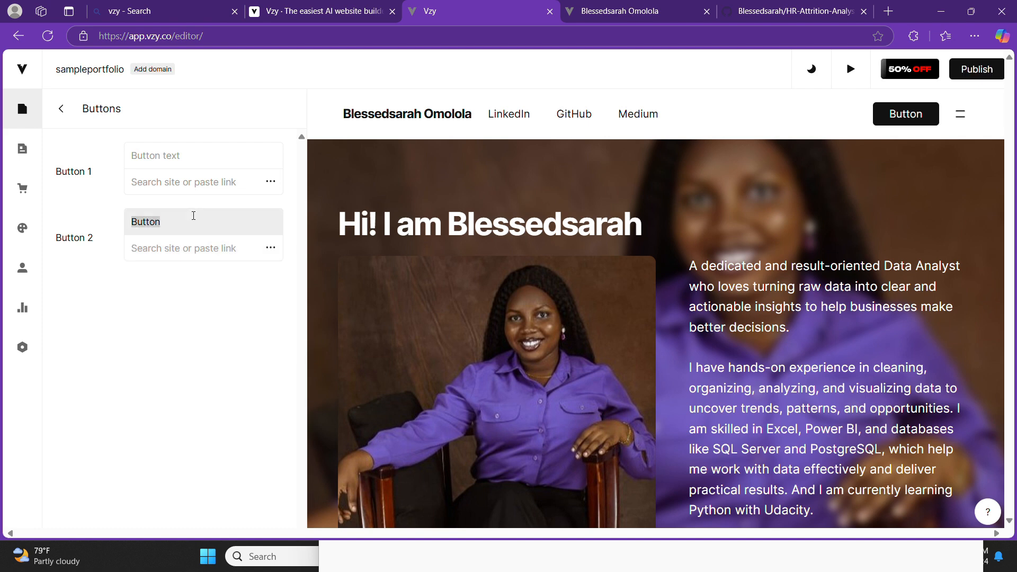
type("Resume")
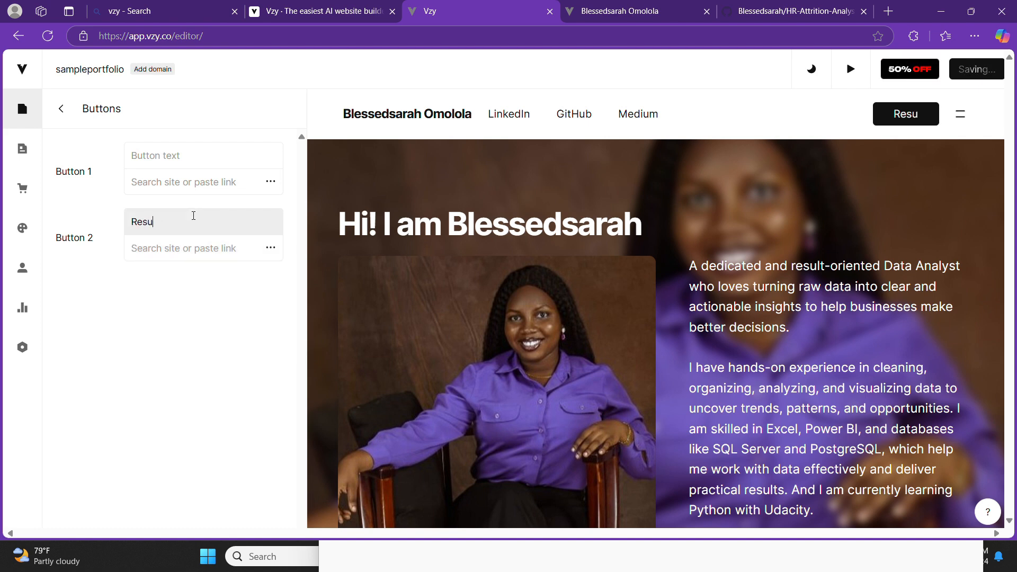
left_click(214, 248)
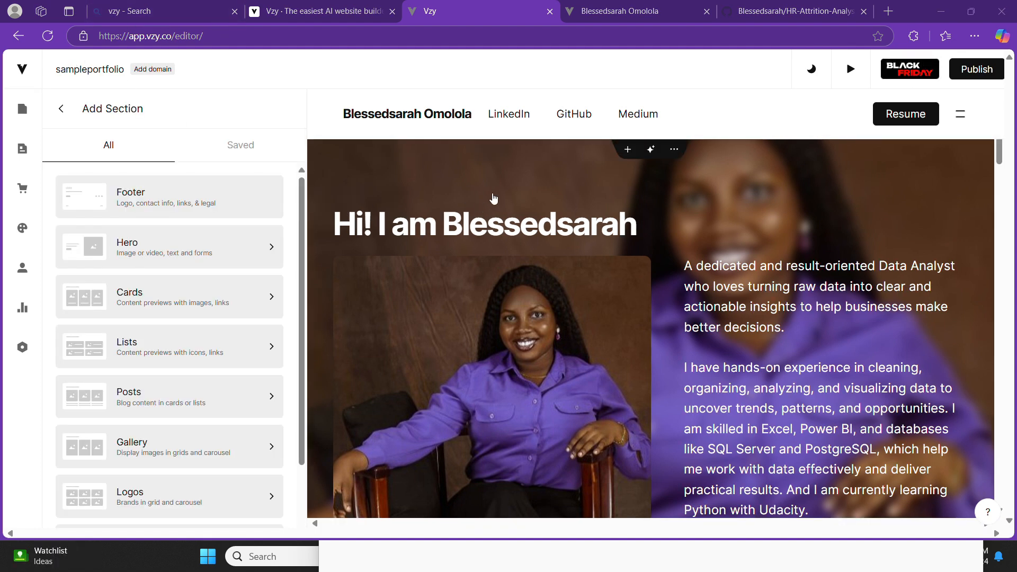
Add a Footer section to the page, below the Certificate gallery.
left_click(494, 197)
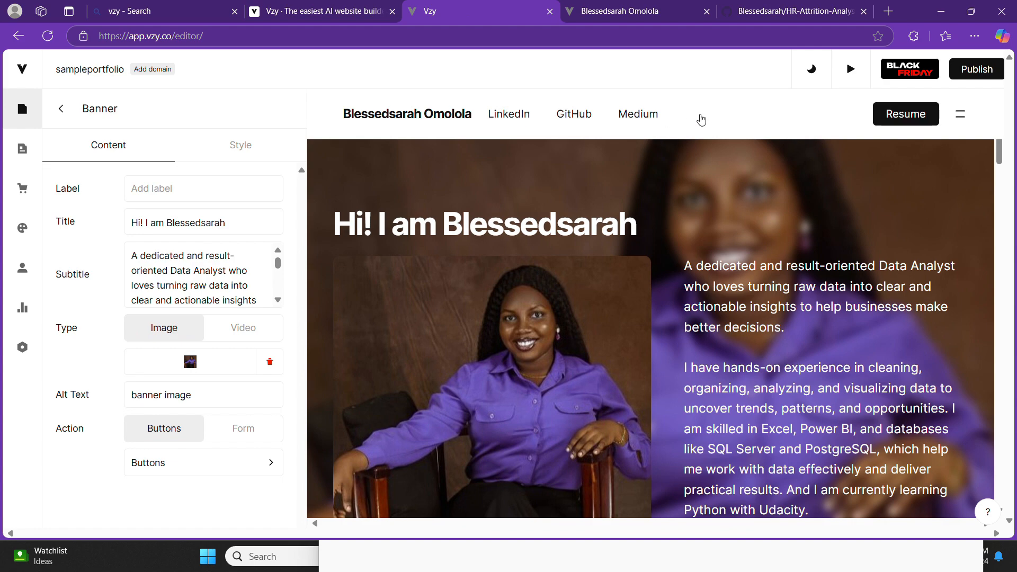
scroll(635, 233, "down", 20)
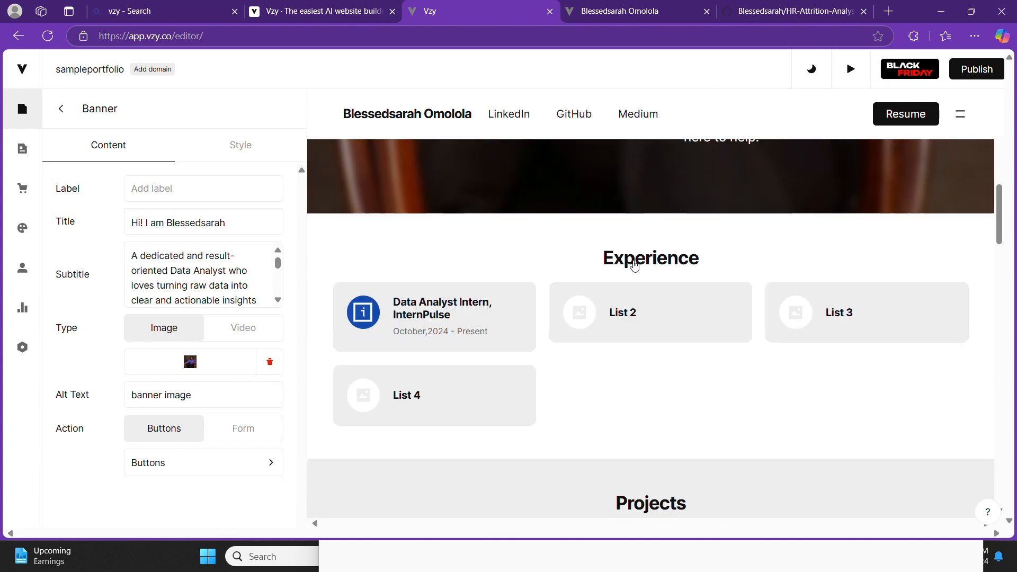
scroll(635, 265, "down", 3)
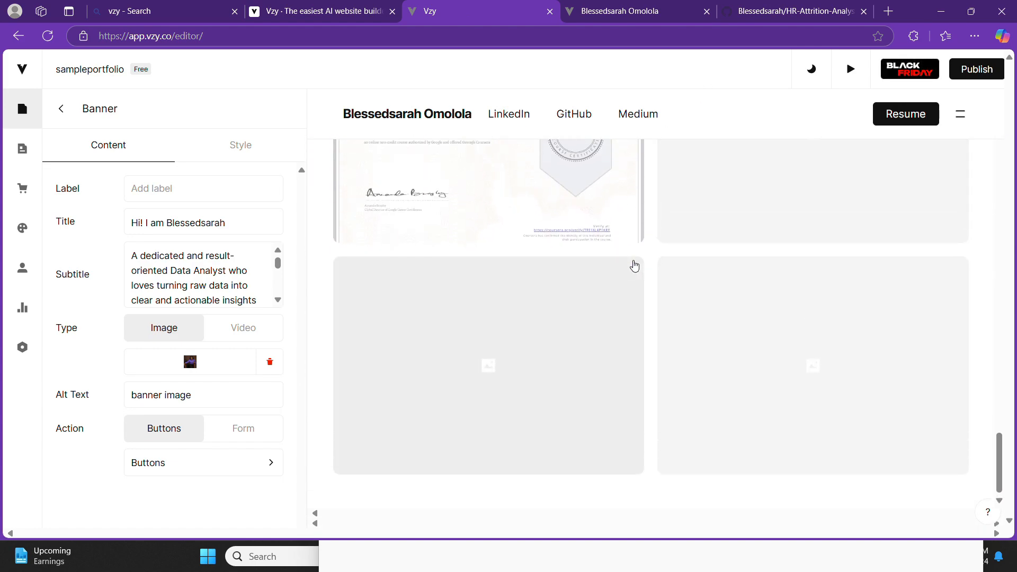
scroll(634, 174, "up", 1)
scroll(634, 181, "up", 4)
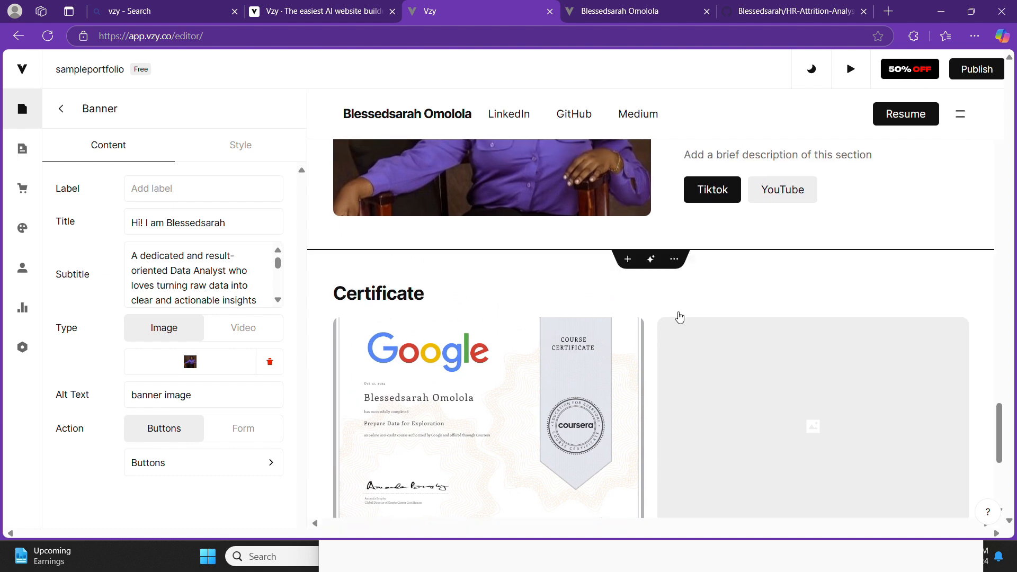
left_click(628, 260)
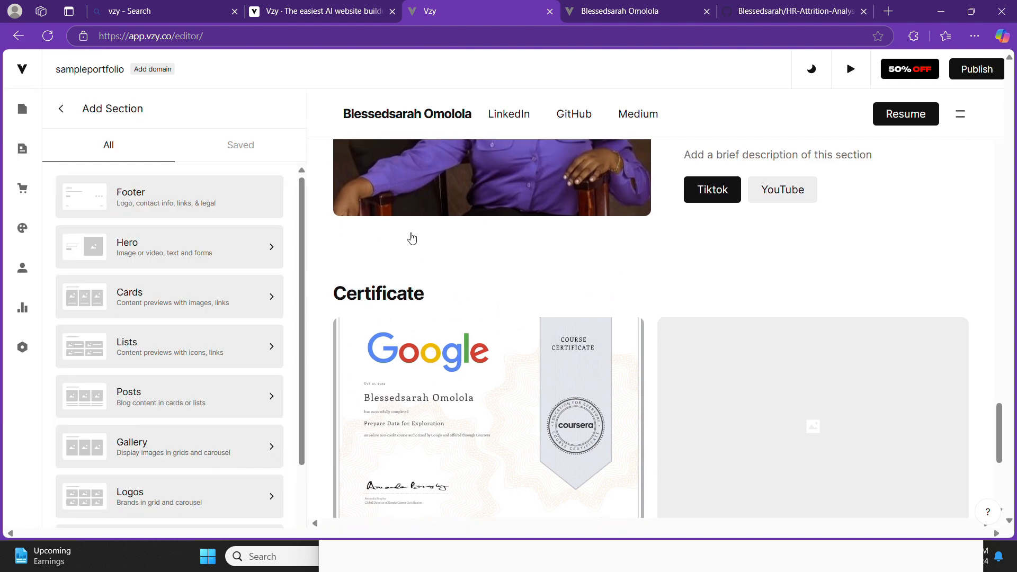
left_click(646, 310)
scroll(651, 318, "down", 8)
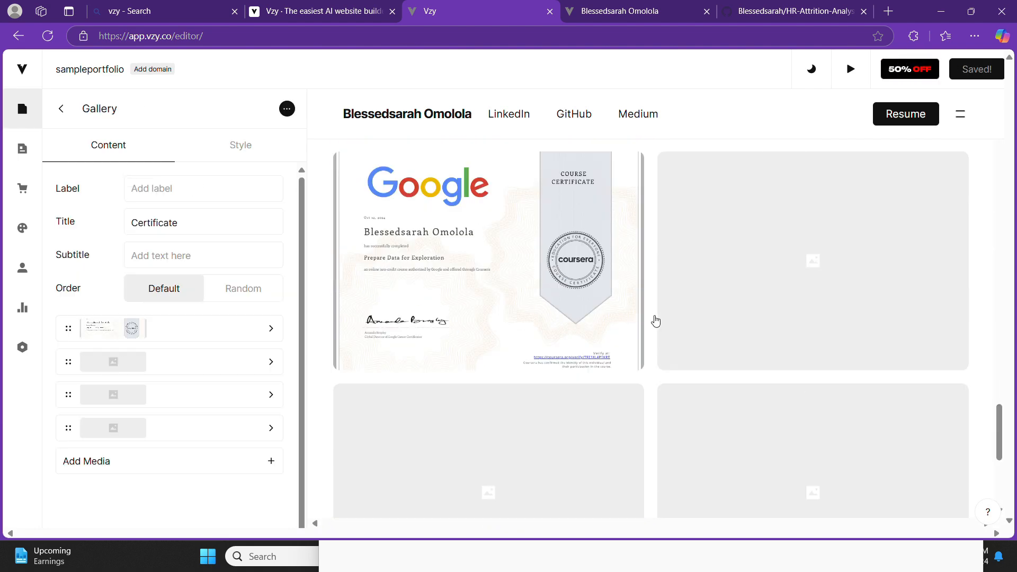
mouse_move(655, 321)
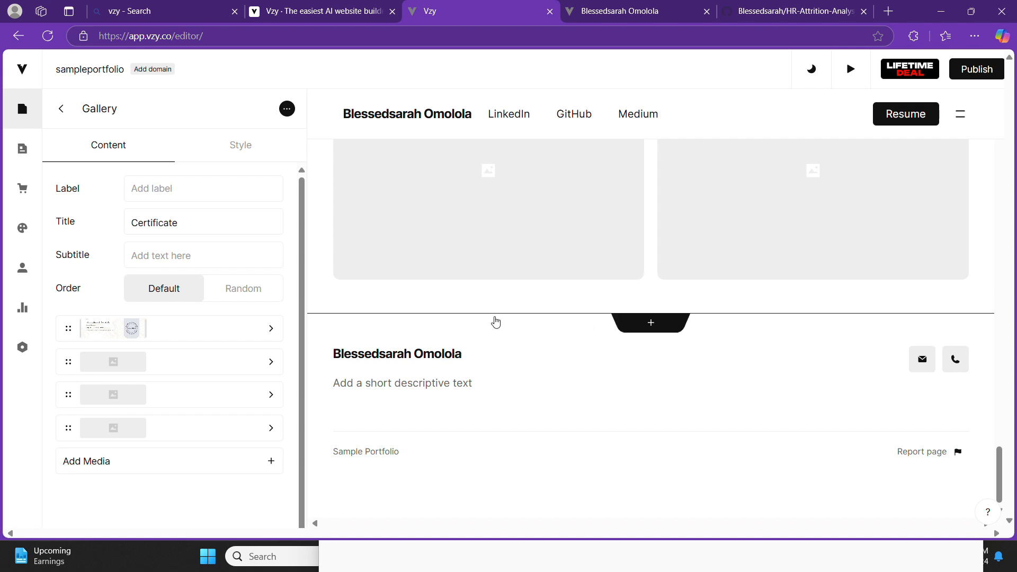
Open the footer's settings and turn off its site logo.
double_click(205, 226)
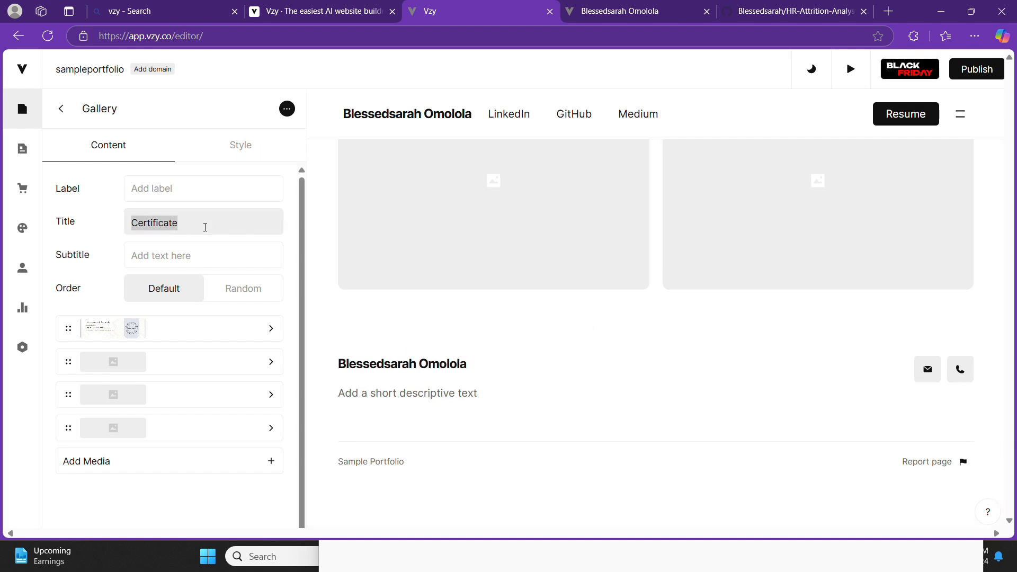
left_click(540, 360)
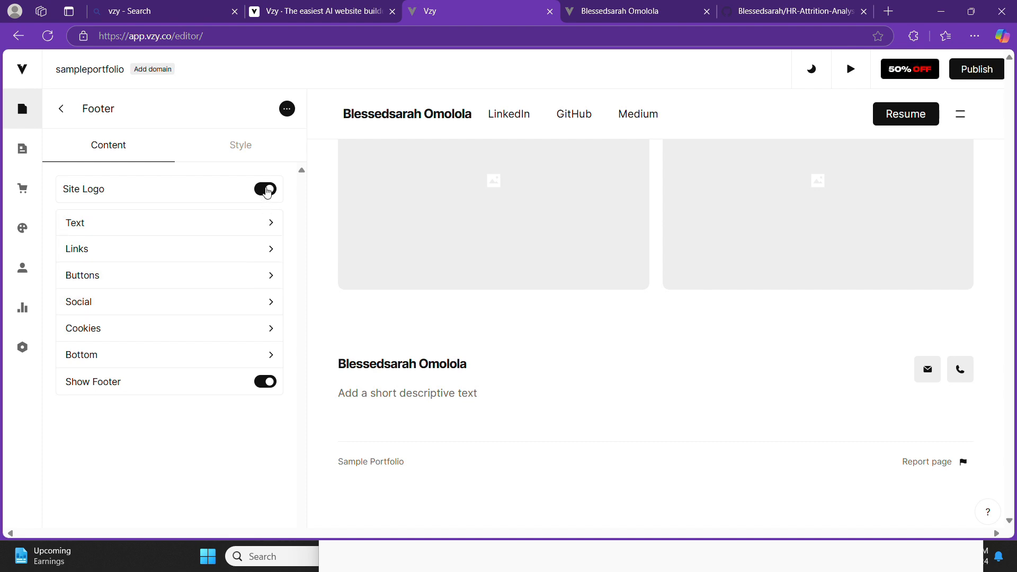
left_click(266, 189)
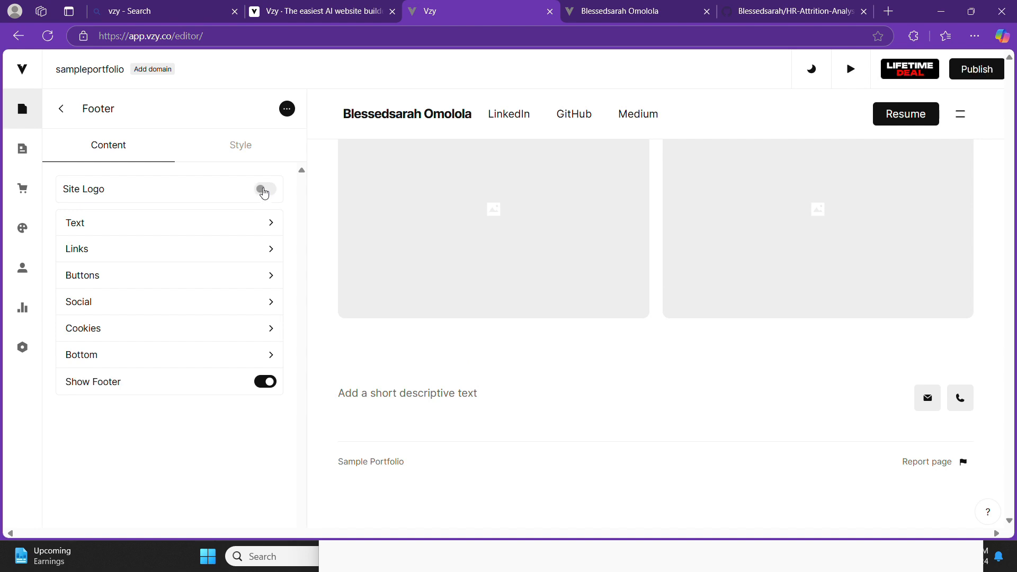
left_click(265, 191)
left_click(264, 191)
left_click(264, 190)
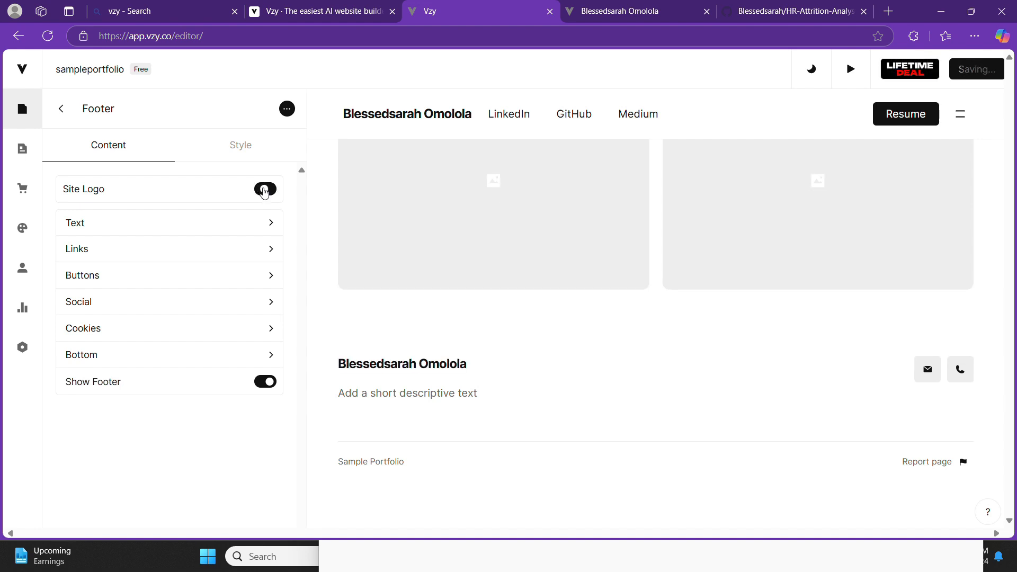
left_click(264, 190)
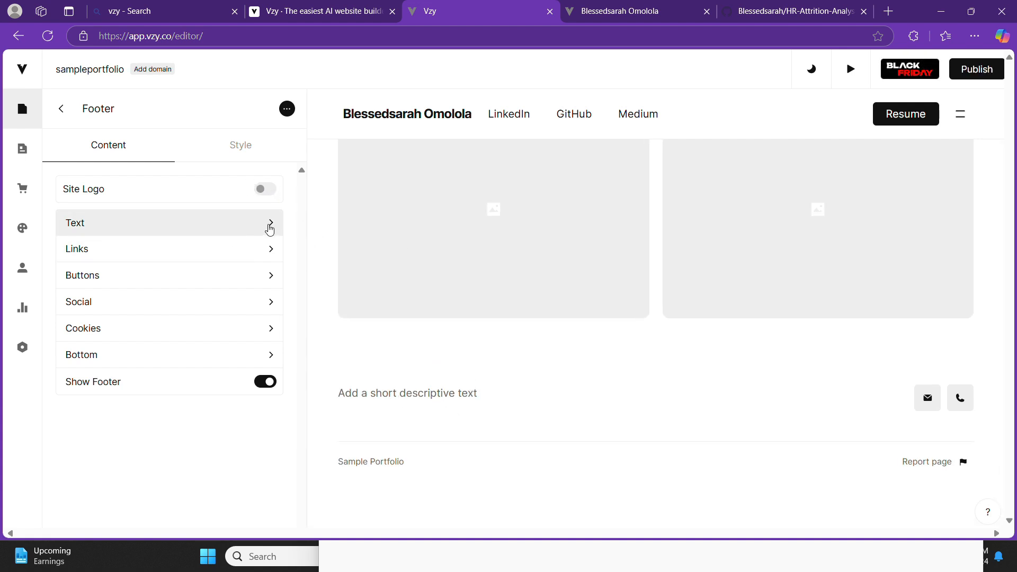
Open the footer's descriptive text for editing, and copy the italic tagline above the contact icons of the published portfolio.
left_click(267, 228)
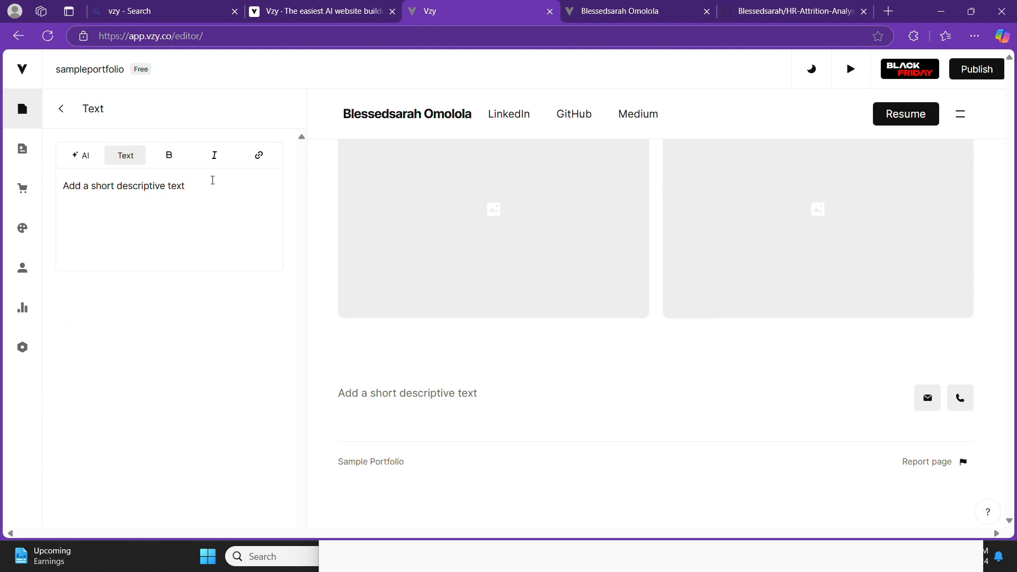
left_click(648, 8)
scroll(543, 371, "down", 20)
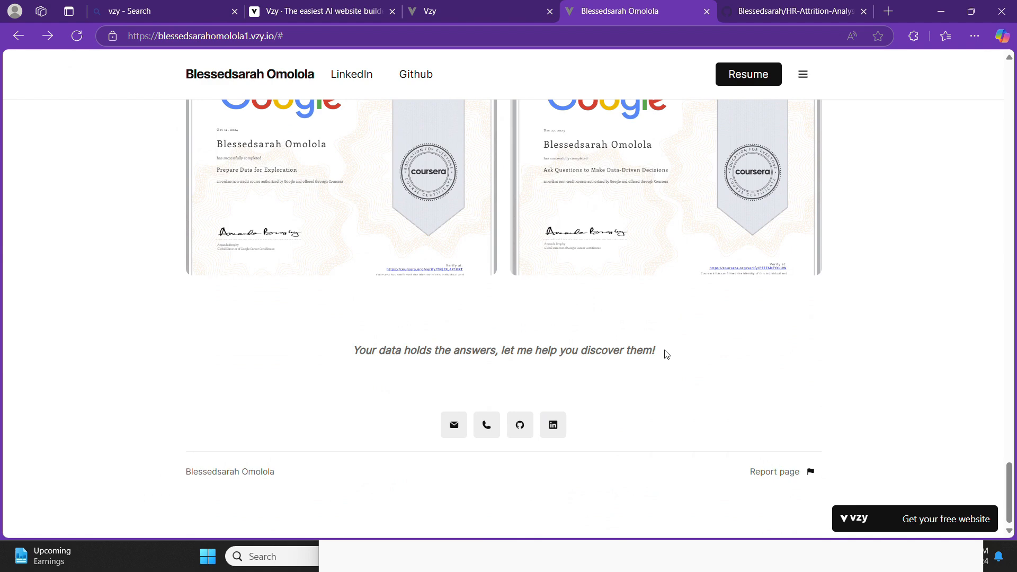
left_click_drag(666, 354, 311, 362)
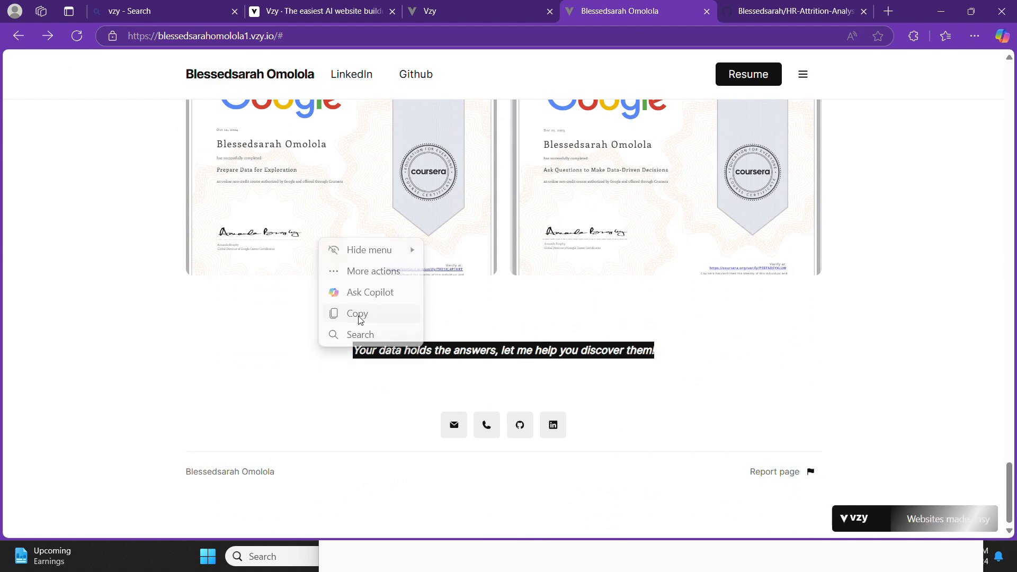
left_click(356, 314)
Return to the Vzy editor and replace the footer's placeholder text with "Your data holds the answers, let me help you discover them!" in bold italics.
left_click(409, 9)
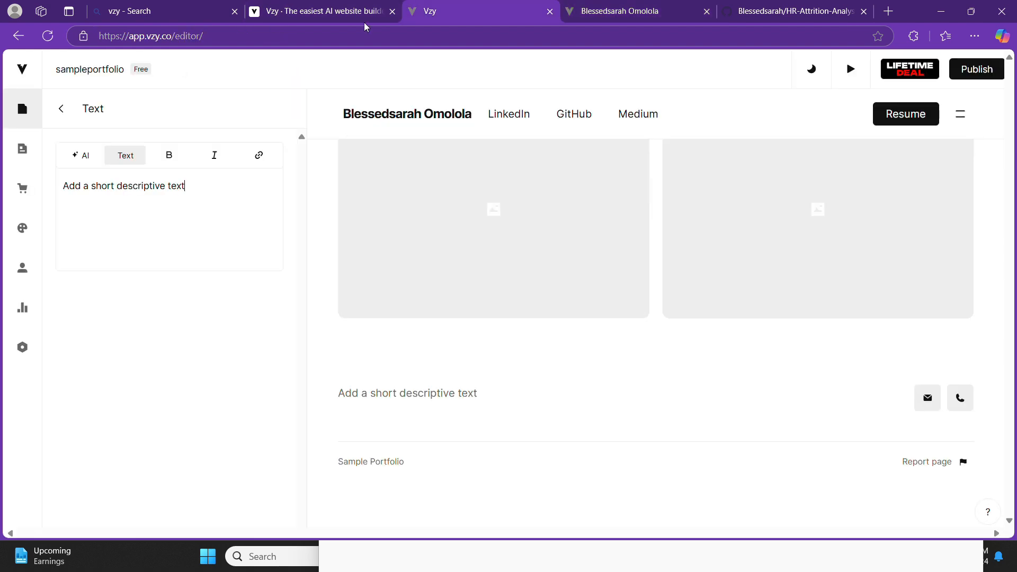
left_click_drag(185, 187, 70, 193)
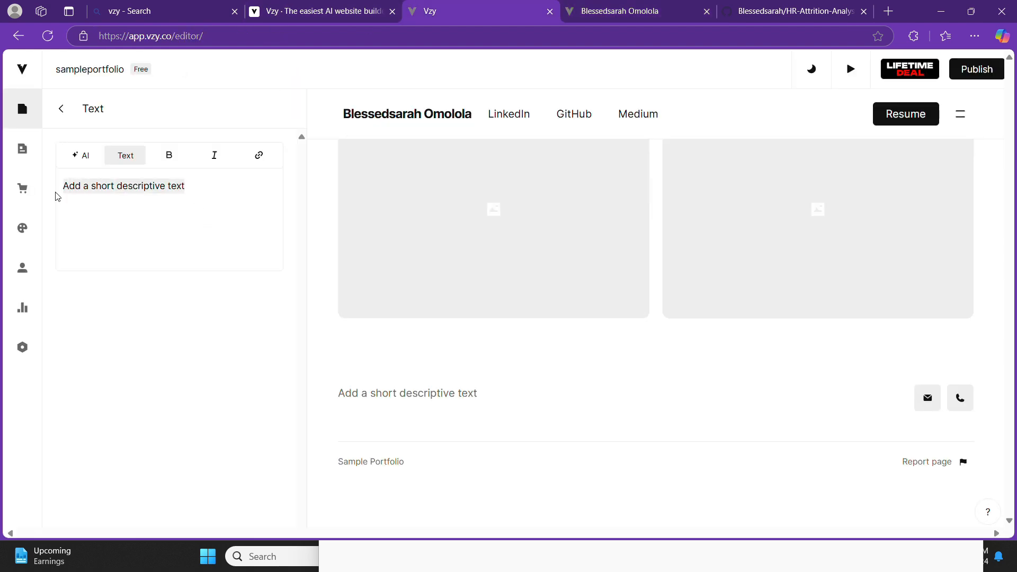
key("ctrl+v")
scroll(411, 291, "down", 1)
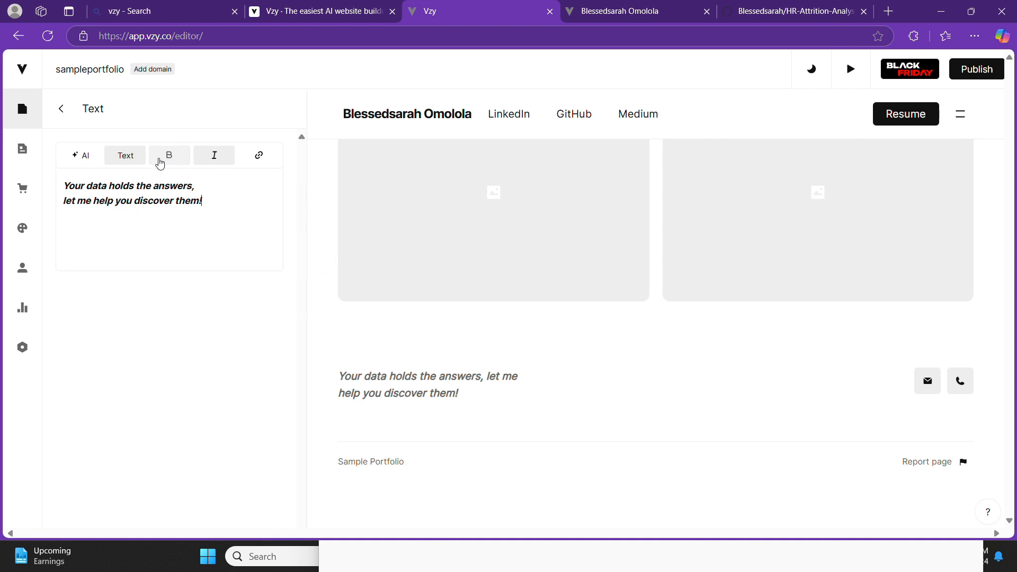
left_click(160, 163)
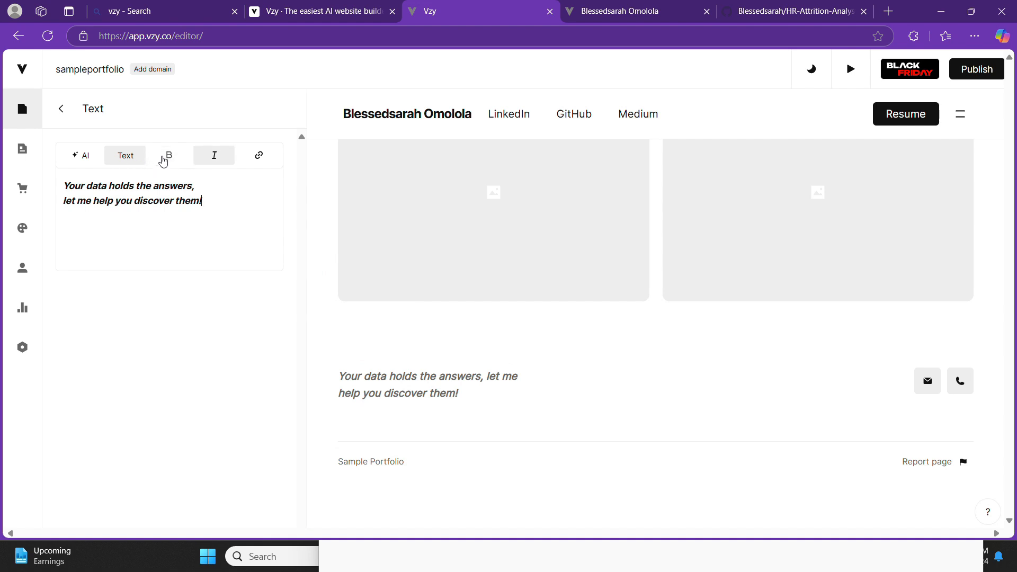
left_click(163, 164)
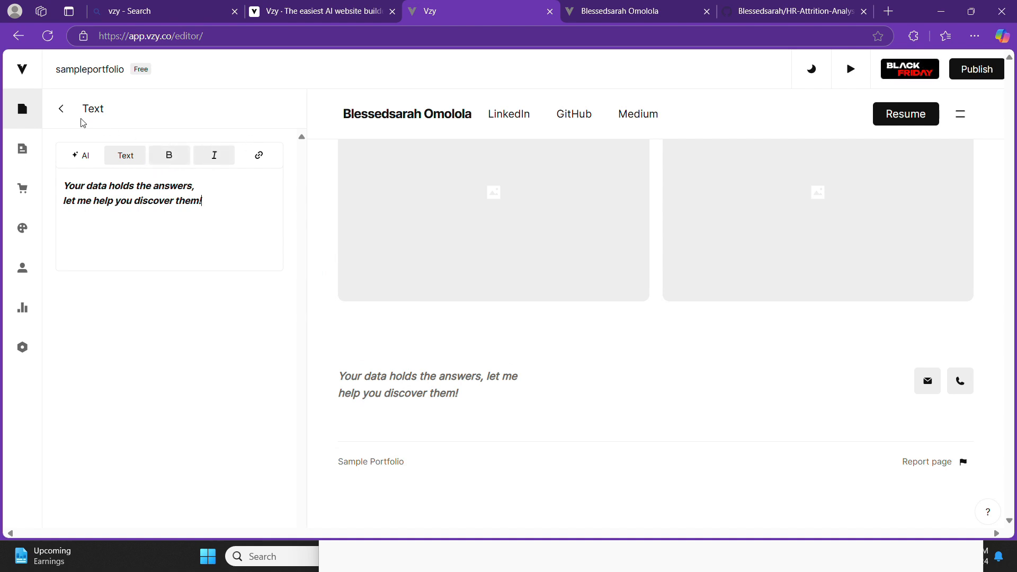
Try the footer's layout styles and apply layout 3, with the tagline centred above the contact icons.
left_click(65, 114)
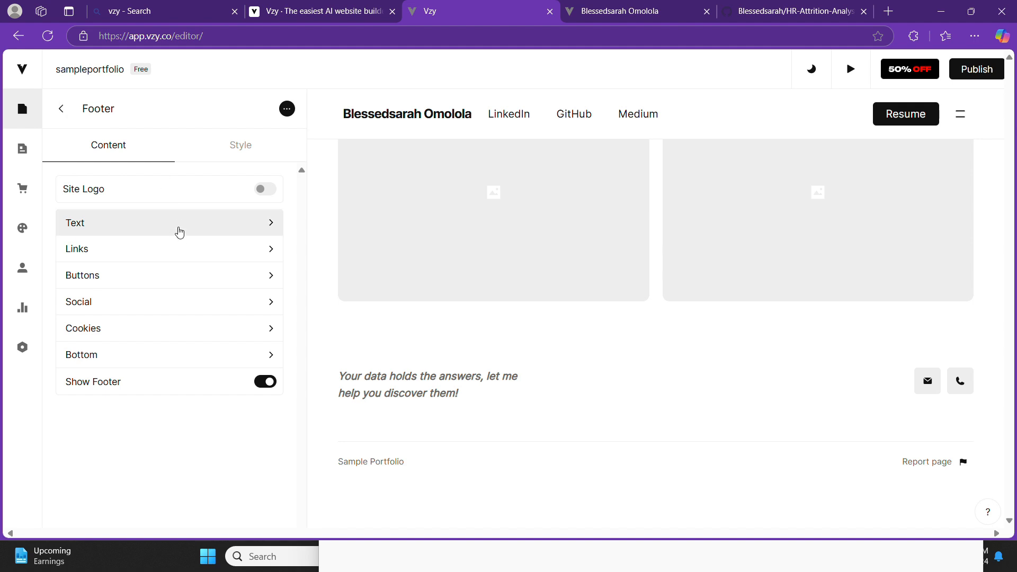
left_click(226, 158)
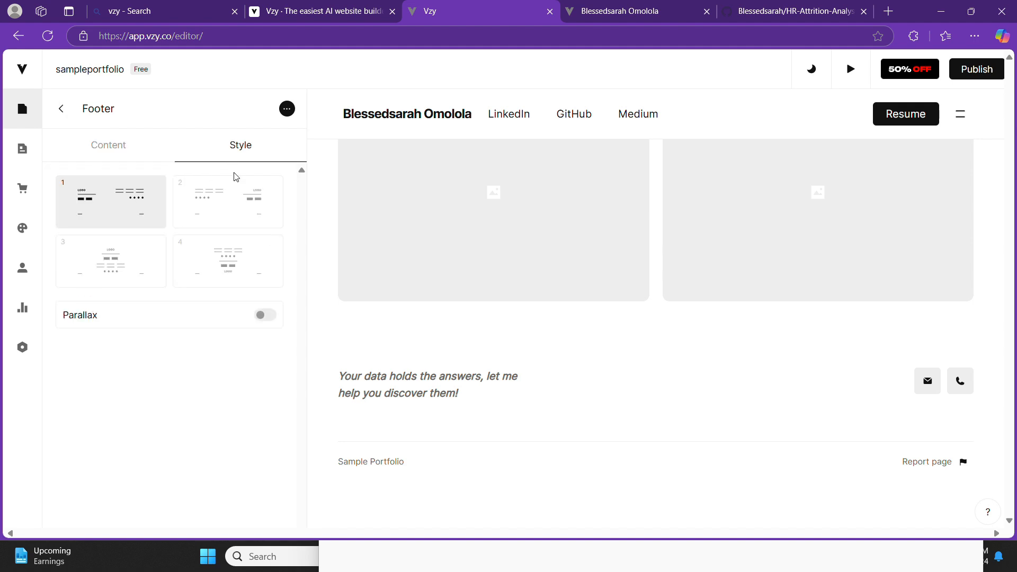
left_click(233, 203)
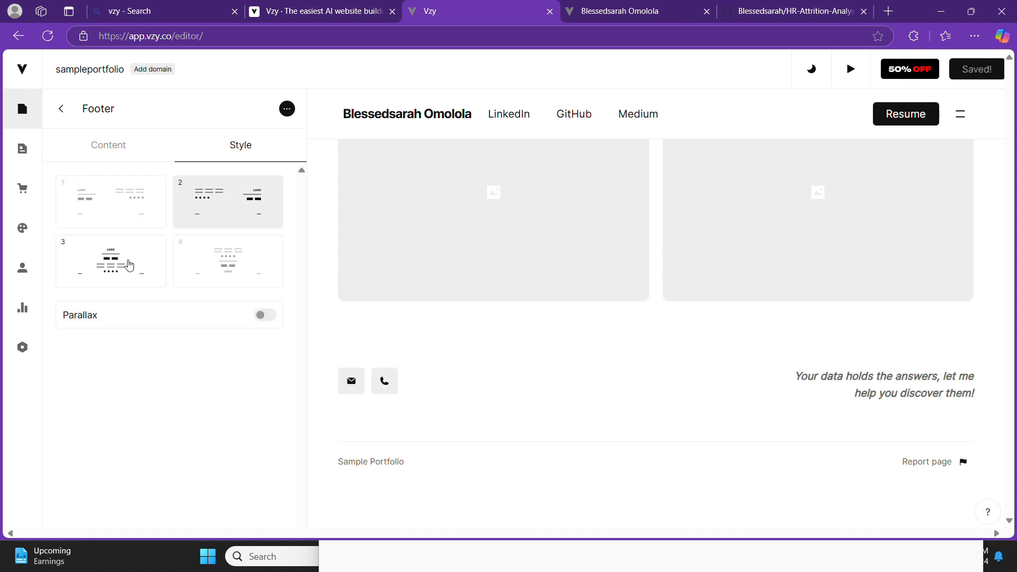
left_click(129, 265)
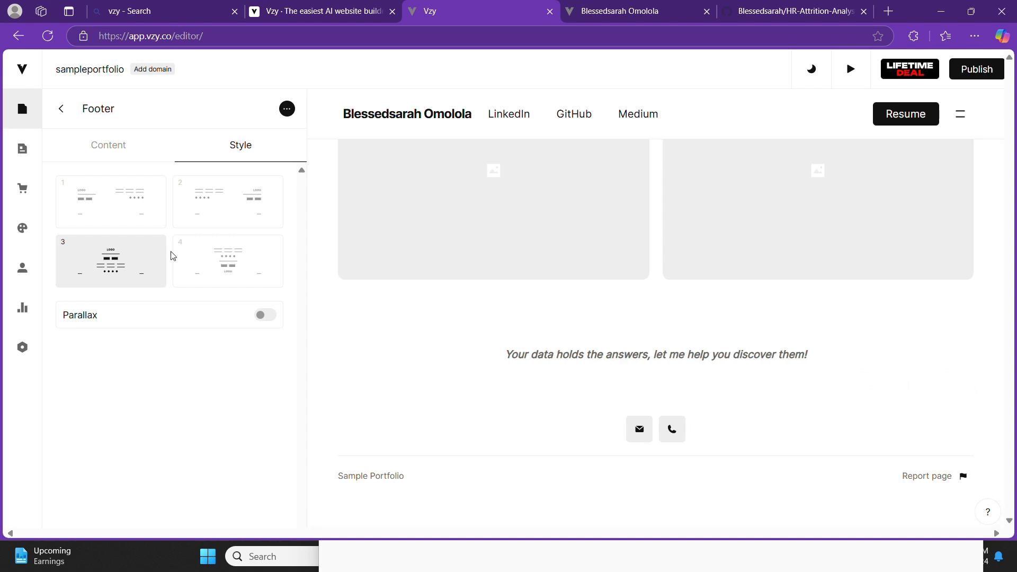
left_click(221, 254)
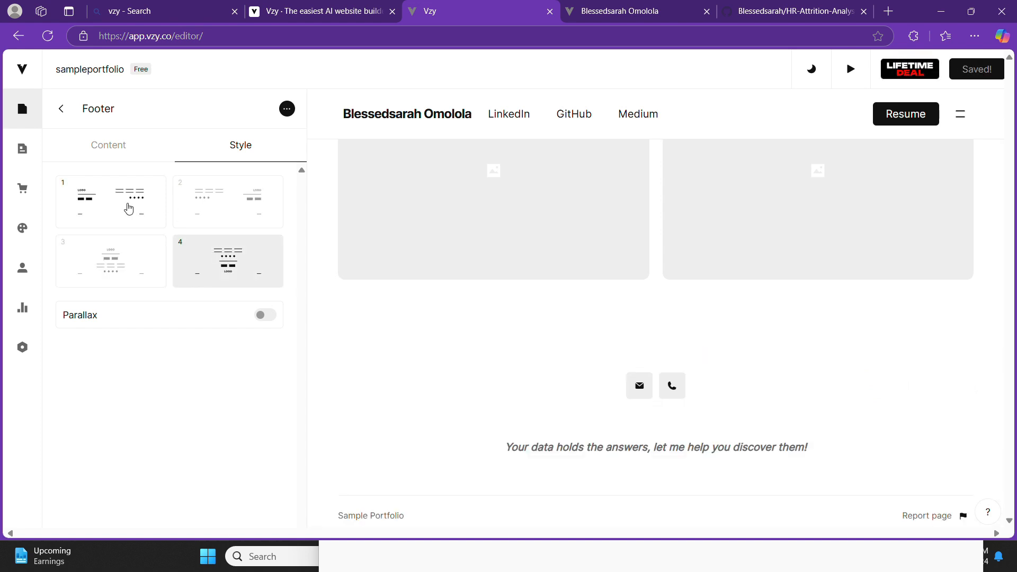
left_click(129, 208)
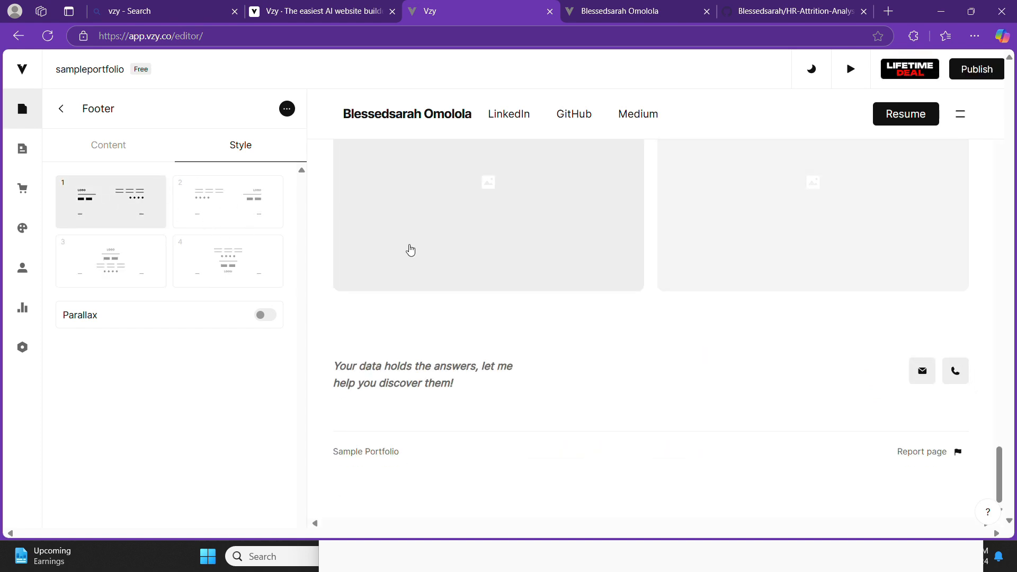
left_click(198, 260)
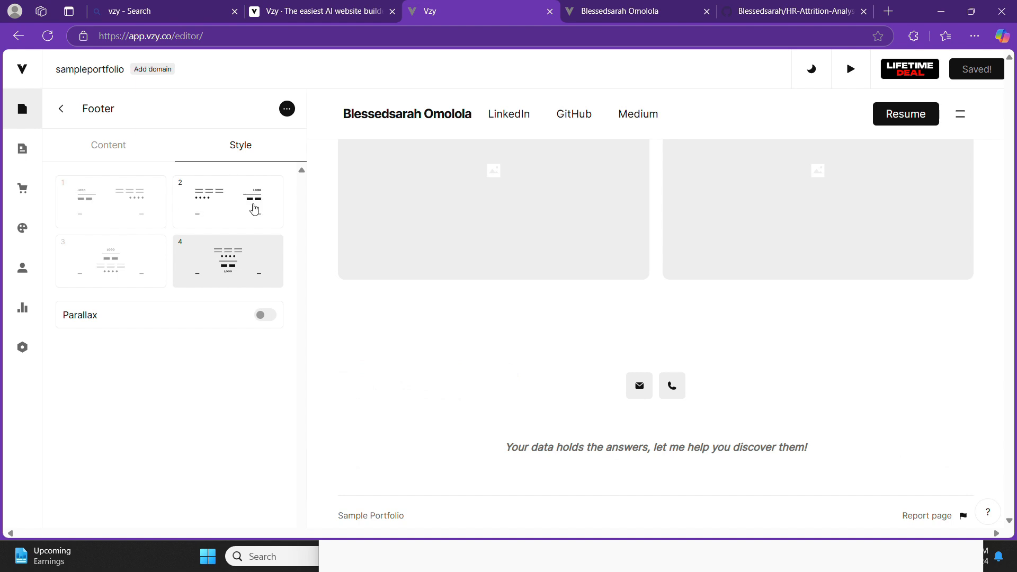
left_click(254, 209)
left_click(156, 257)
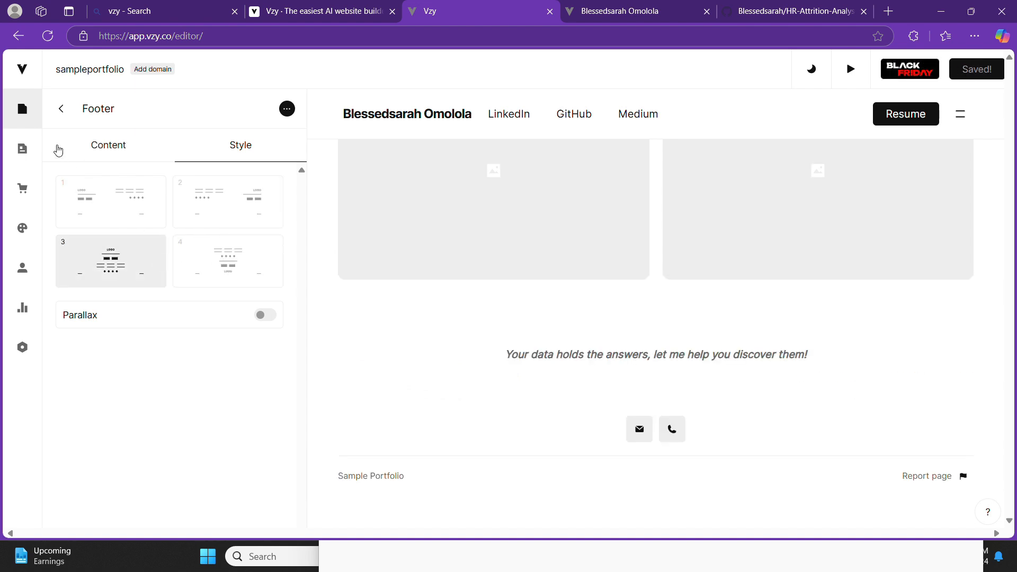
Add TikTok and GitHub to the footer's social icons.
left_click(99, 144)
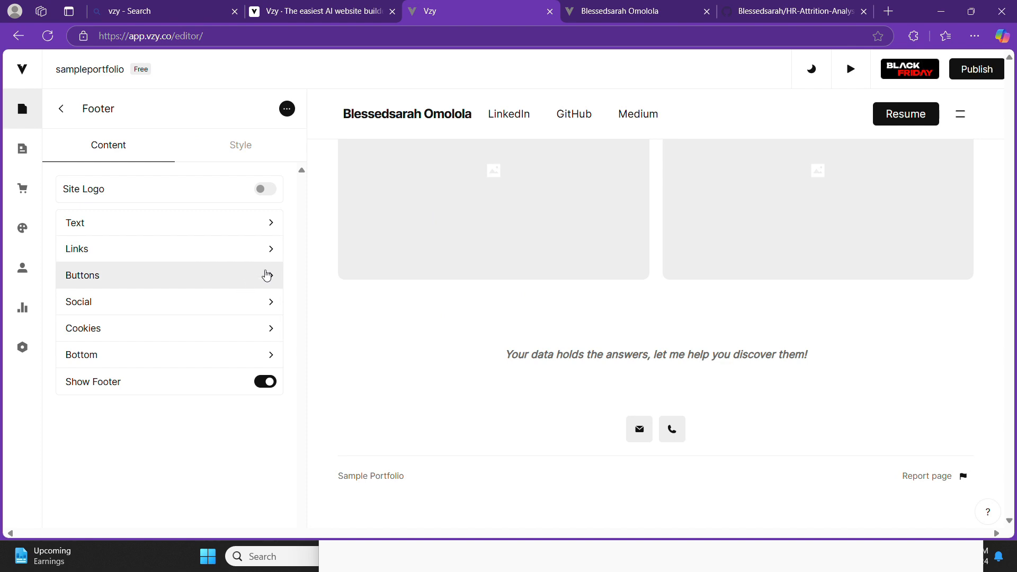
left_click(272, 300)
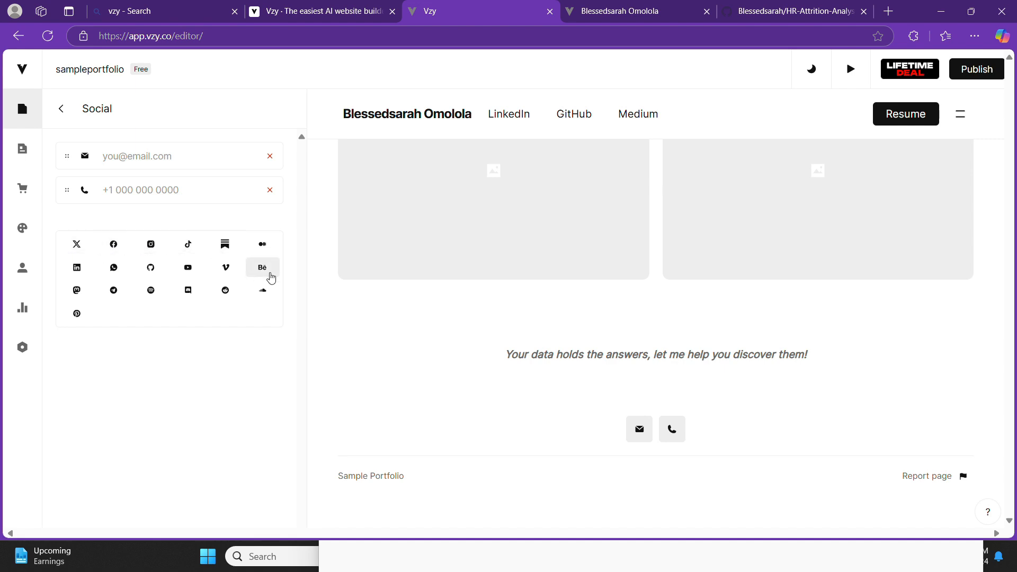
left_click(189, 244)
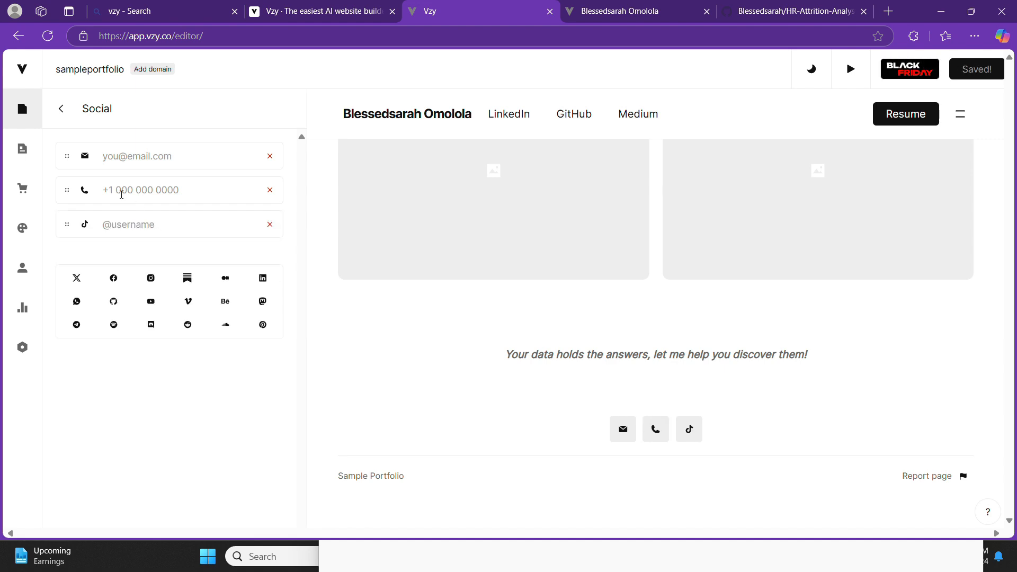
left_click(113, 302)
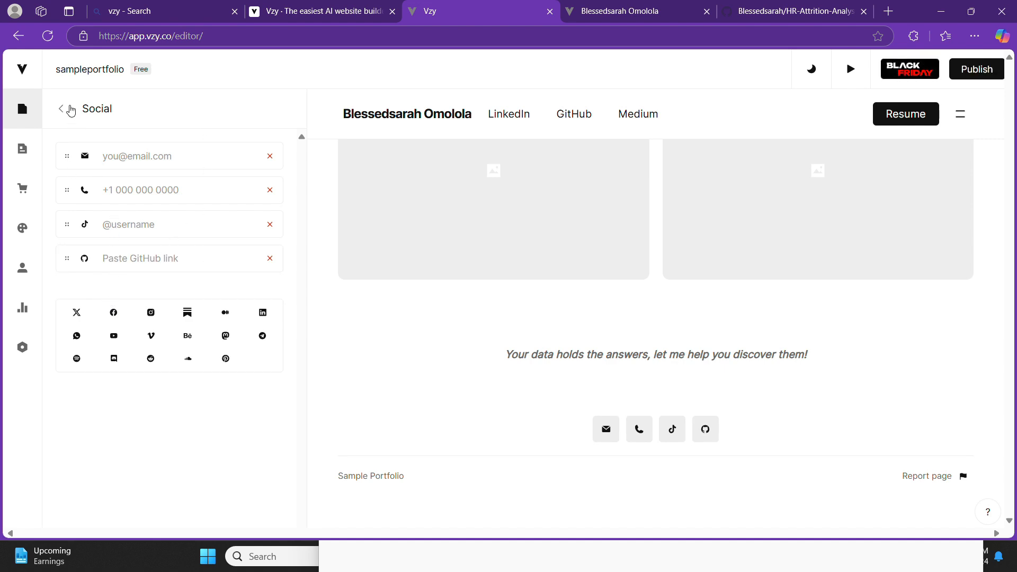
left_click(64, 111)
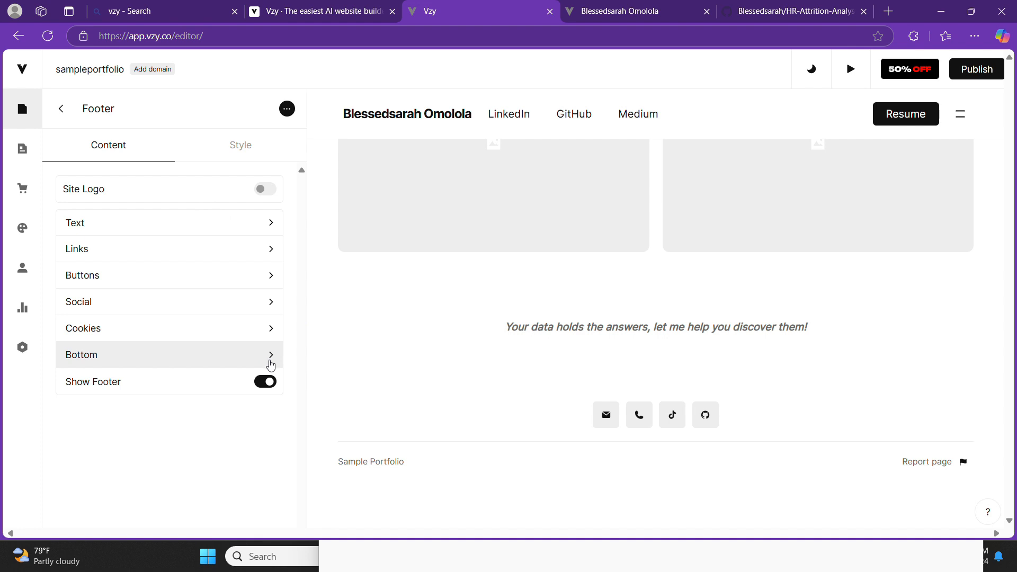
Replace the "Sample Portfolio" copyright text at the bottom of the footer with the portfolio owner's full name.
left_click(270, 363)
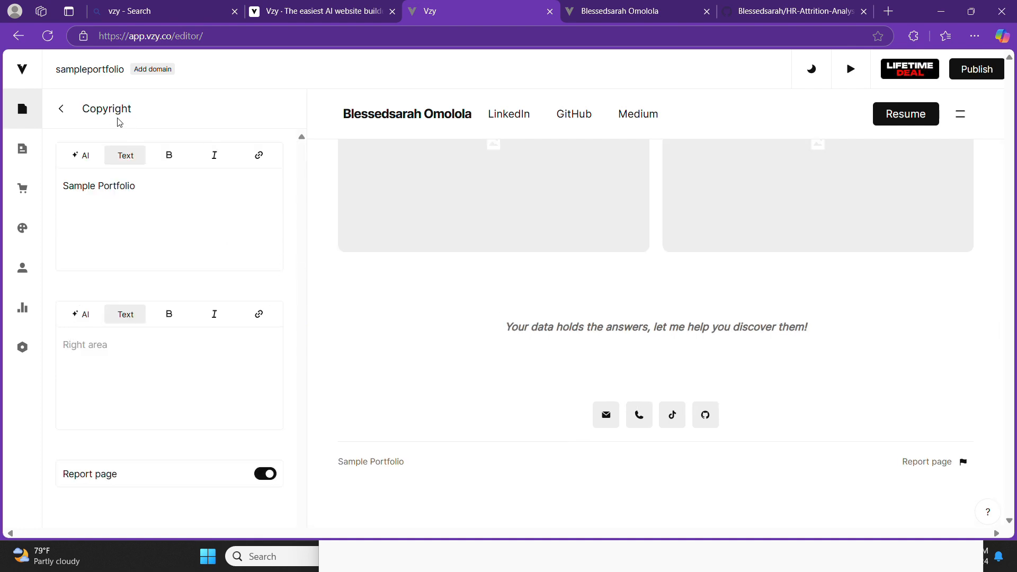
left_click(61, 109)
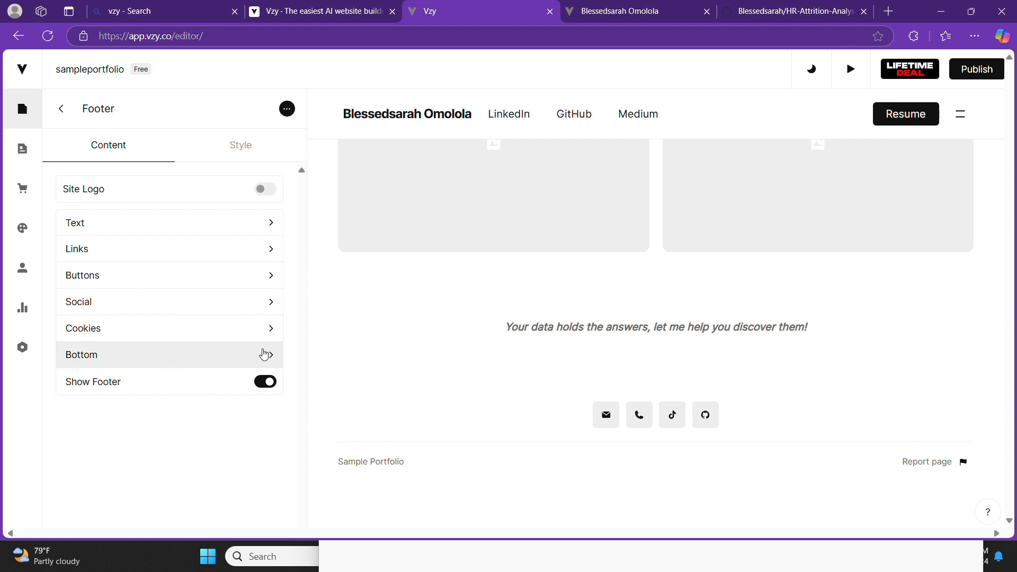
left_click(264, 349)
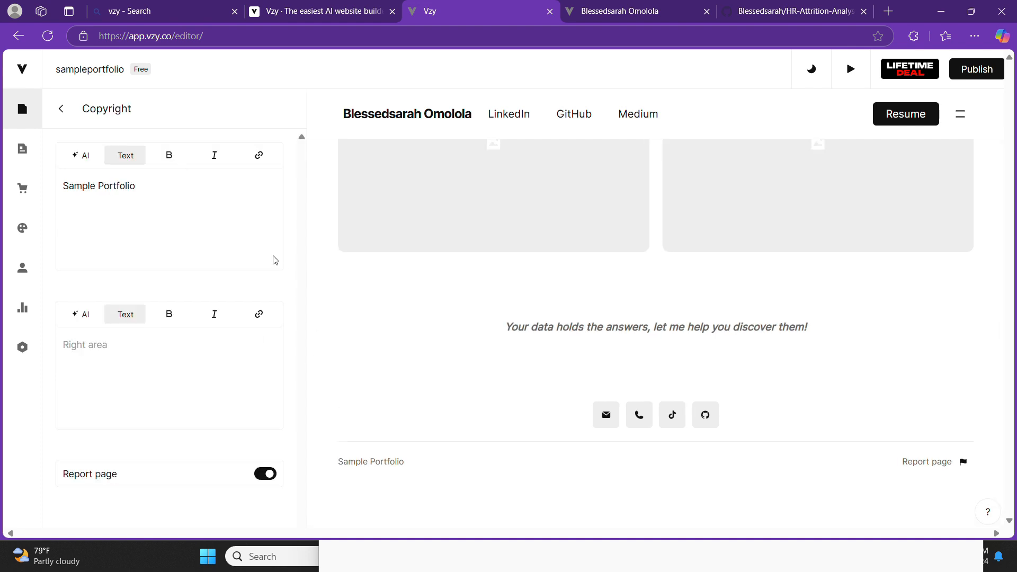
key("BackSpace")
key("BackSpace")
key("BackSpace")
key("BackSpace")
key("BackSpace")
key("BackSpace")
key("BackSpace")
key("BackSpace")
key("BackSpace")
key("BackSpace")
key("BackSpace")
key("BackSpace")
key("BackSpace")
key("BackSpace")
key("BackSpace")
key("BackSpace")
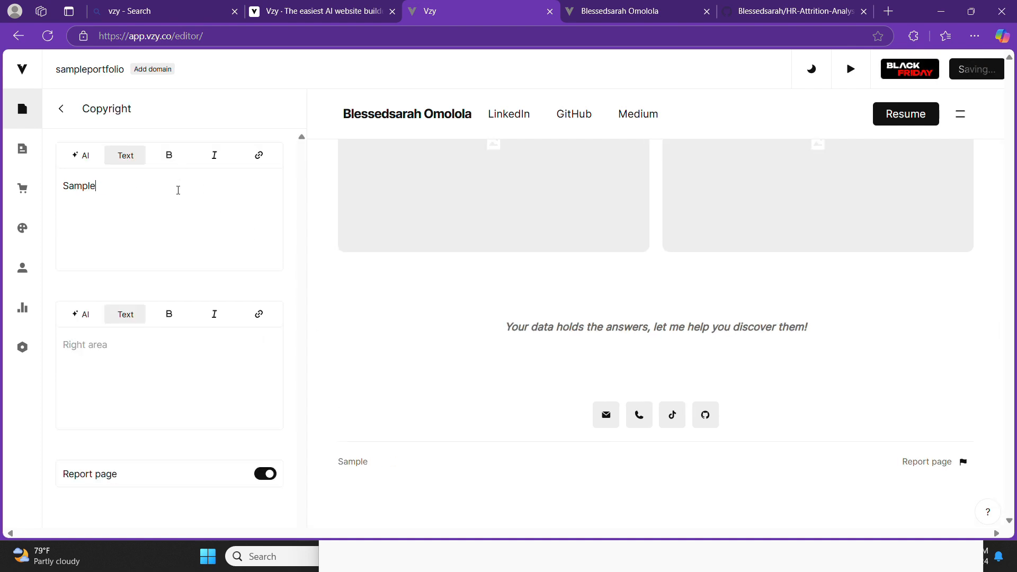
type("Blessedsarah O")
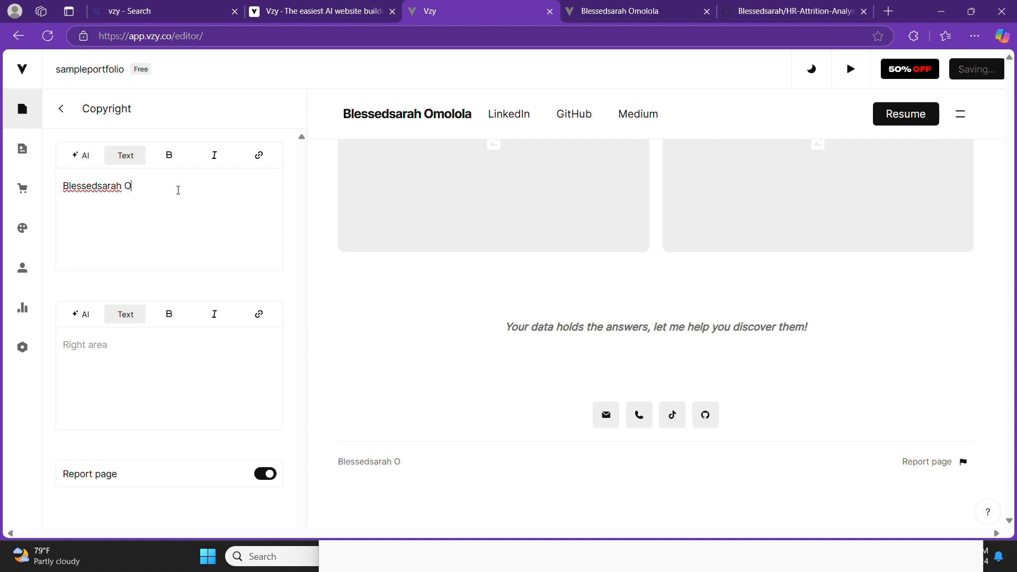
type("molola")
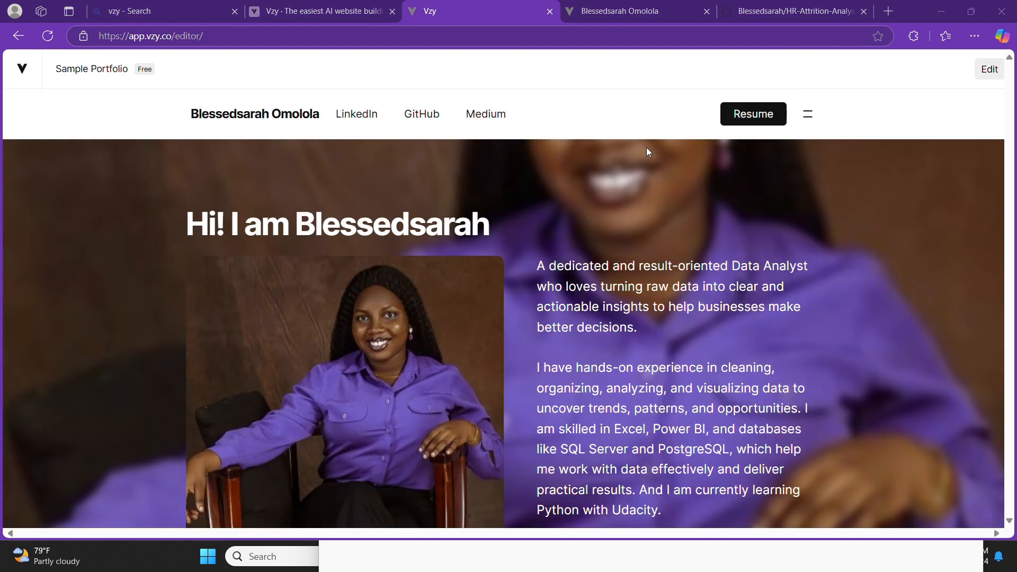
Preview the whole page from the introduction through the skills and education sections to the footer, and return to editing.
scroll(646, 152, "down", 10)
scroll(646, 152, "down", 12)
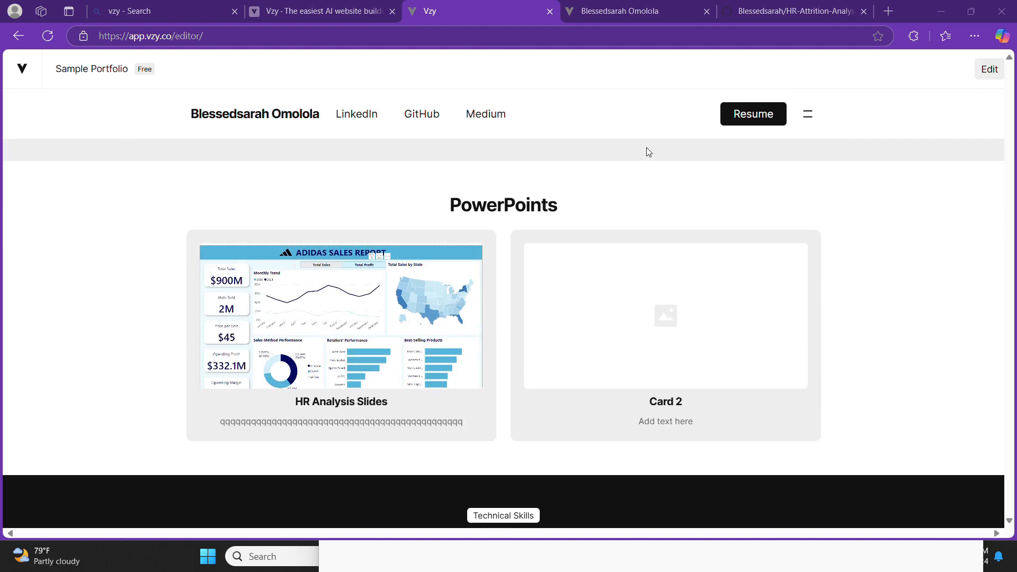
scroll(646, 152, "down", 4)
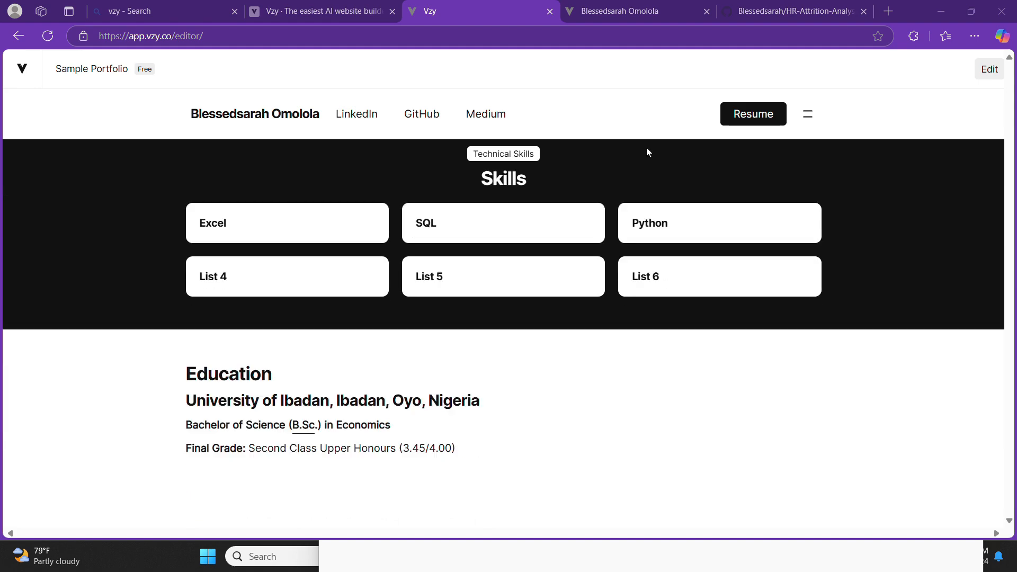
scroll(649, 152, "down", 10)
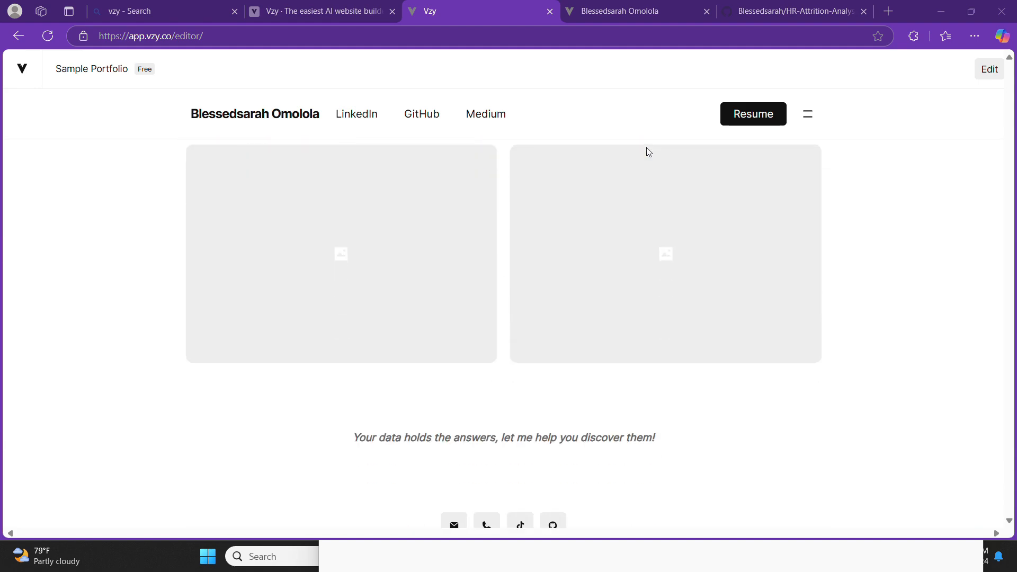
scroll(648, 152, "up", 20)
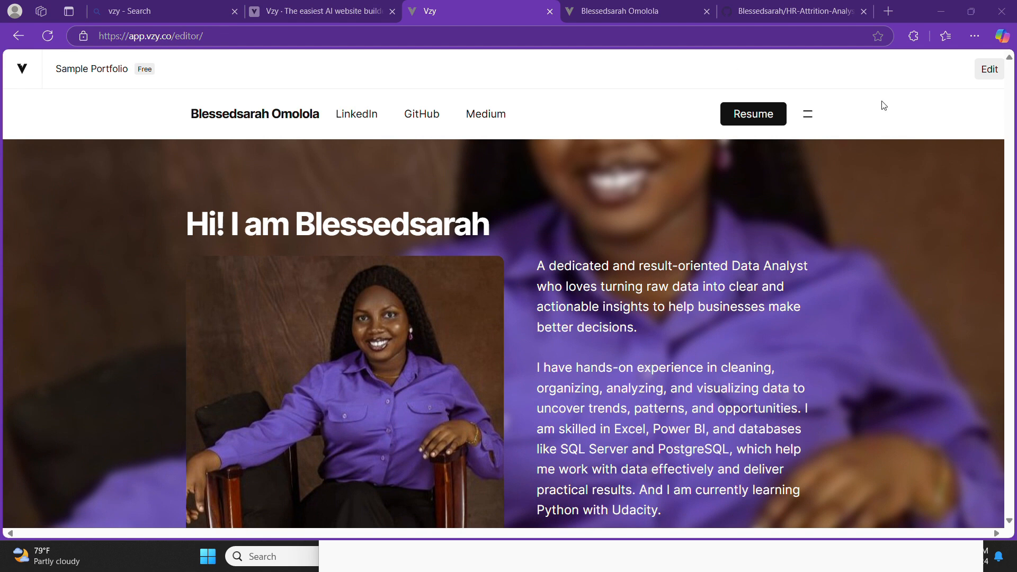
left_click(990, 69)
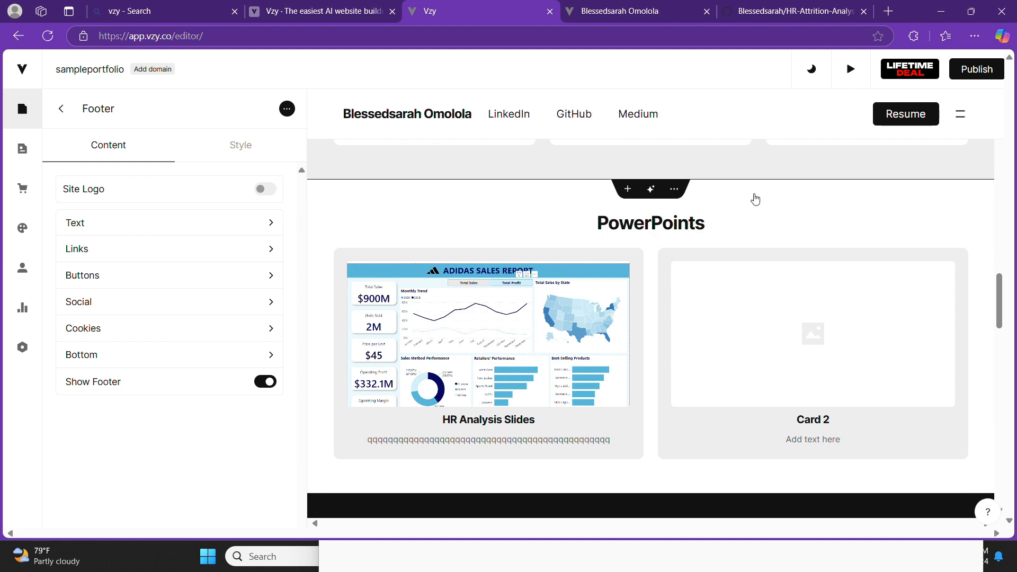
Start publishing the site, look through the upgrade offer and dismiss it.
scroll(703, 263, "up", 5)
scroll(703, 263, "up", 5)
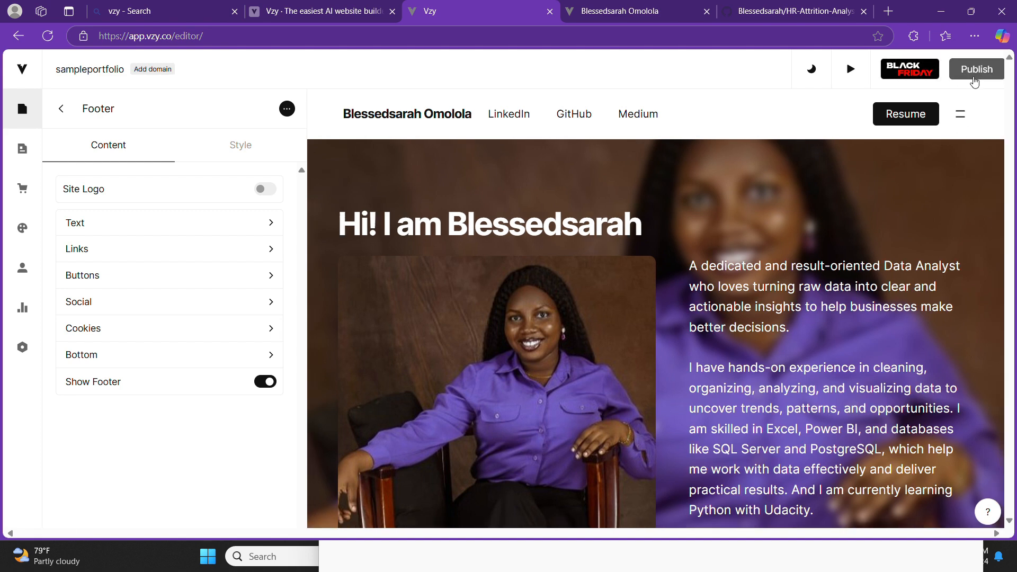
left_click(977, 70)
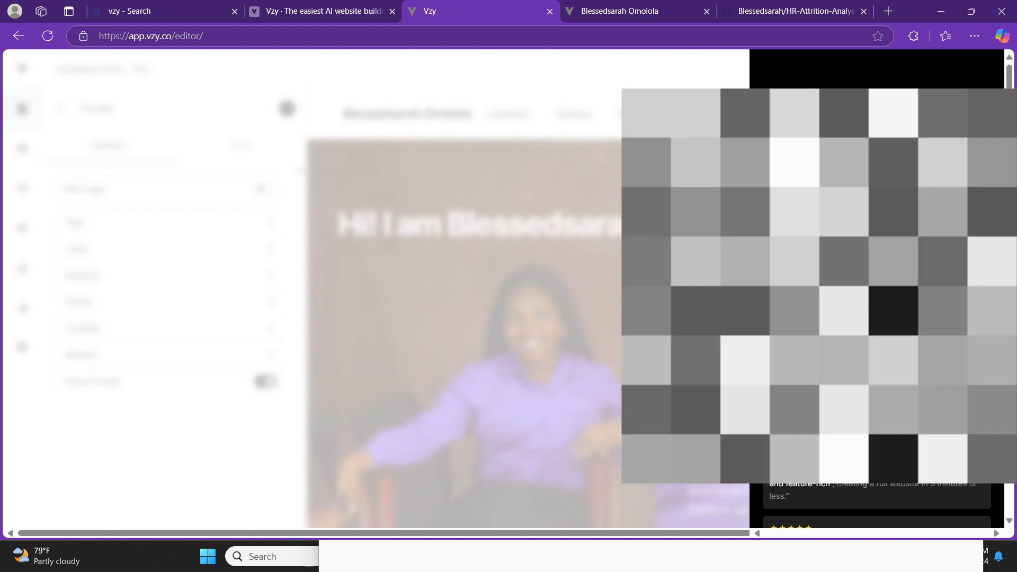
scroll(876, 288, "down", 5)
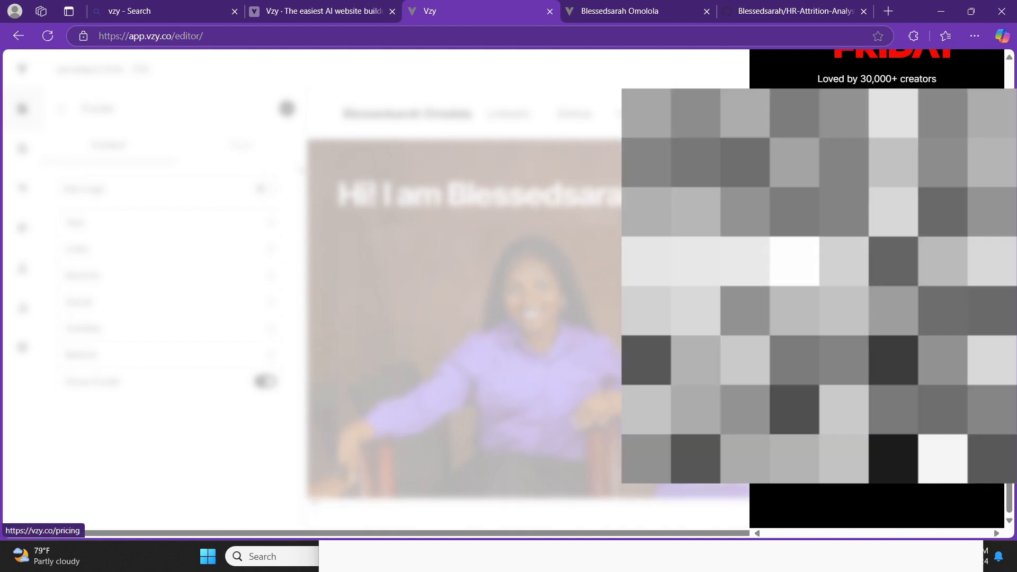
scroll(877, 289, "up", 5)
left_click(699, 212)
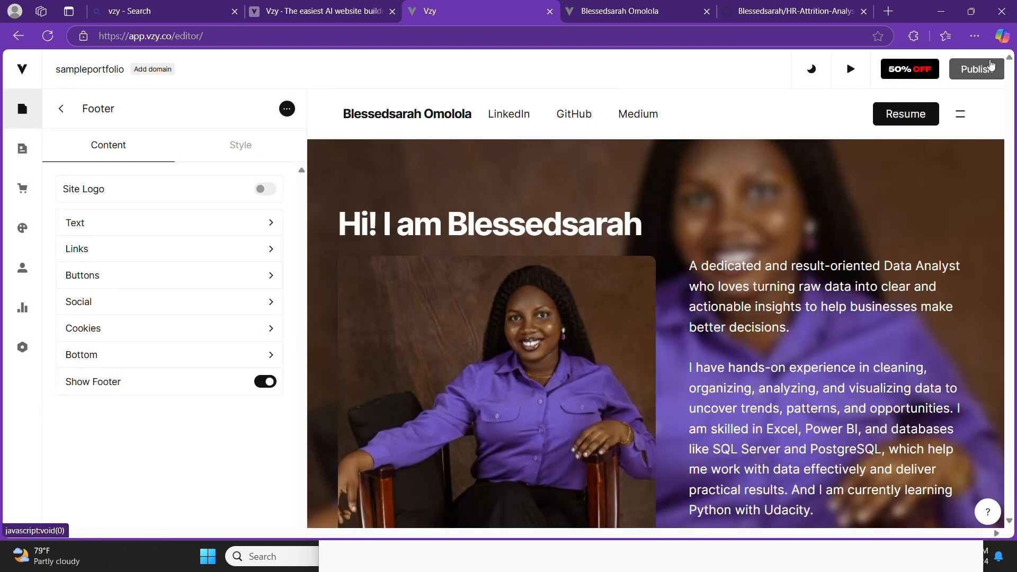
Publish the site on the free domain sampleportfolio.vzy.io, leaving Vzy branding on.
left_click(991, 66)
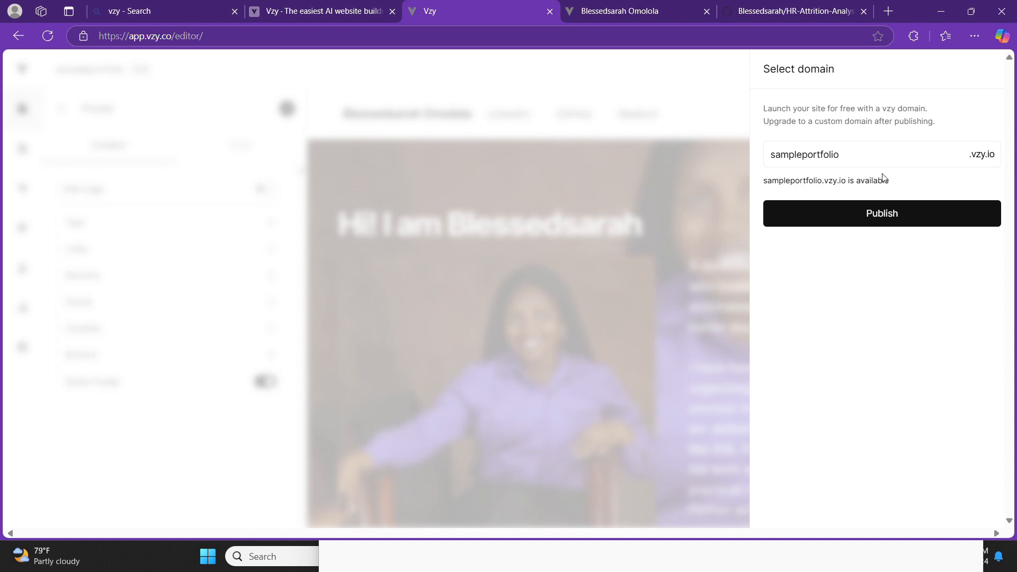
left_click(877, 215)
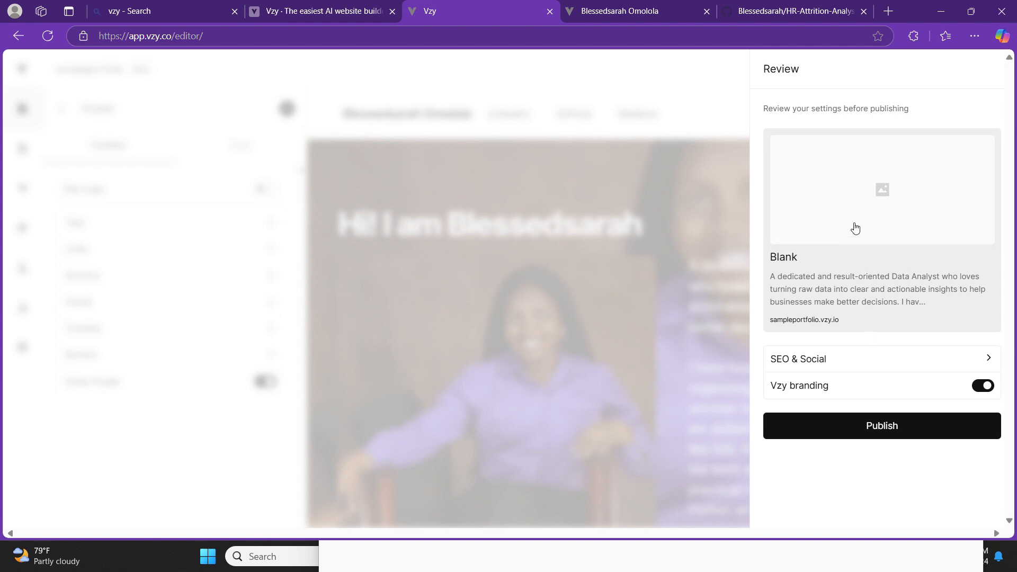
left_click(901, 427)
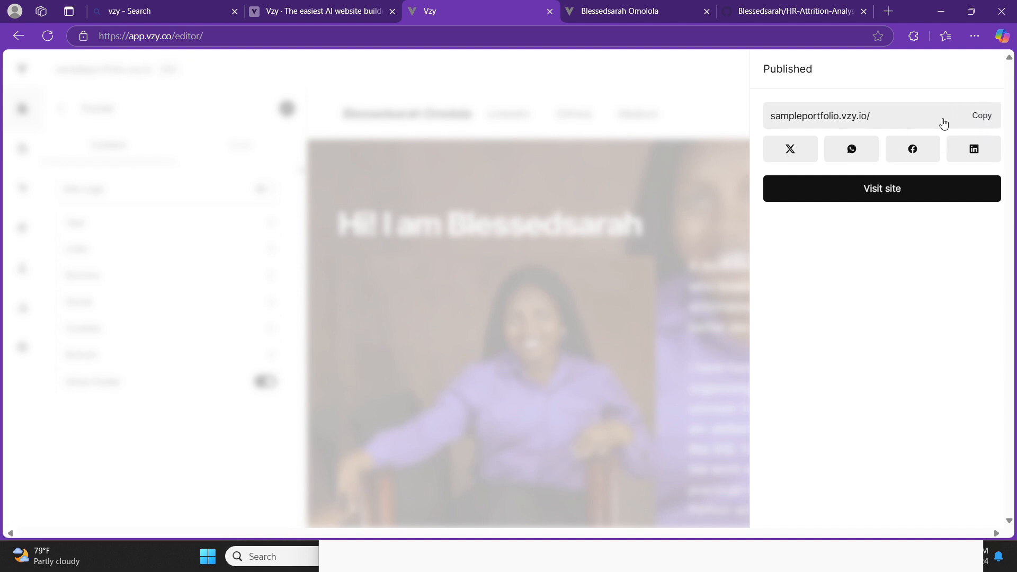
Visit the newly published site and look through its sections.
left_click(895, 196)
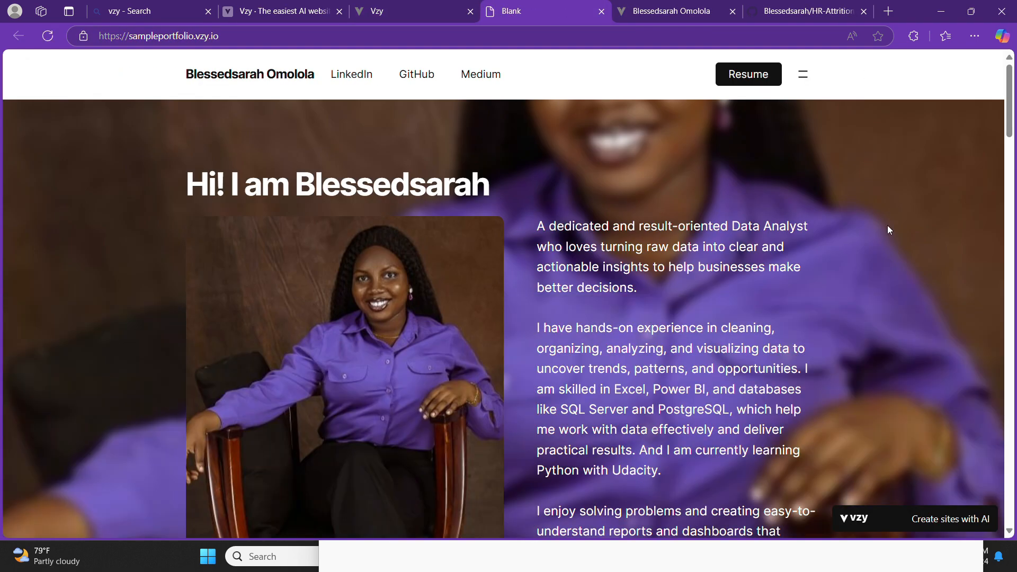
scroll(887, 230, "down", 20)
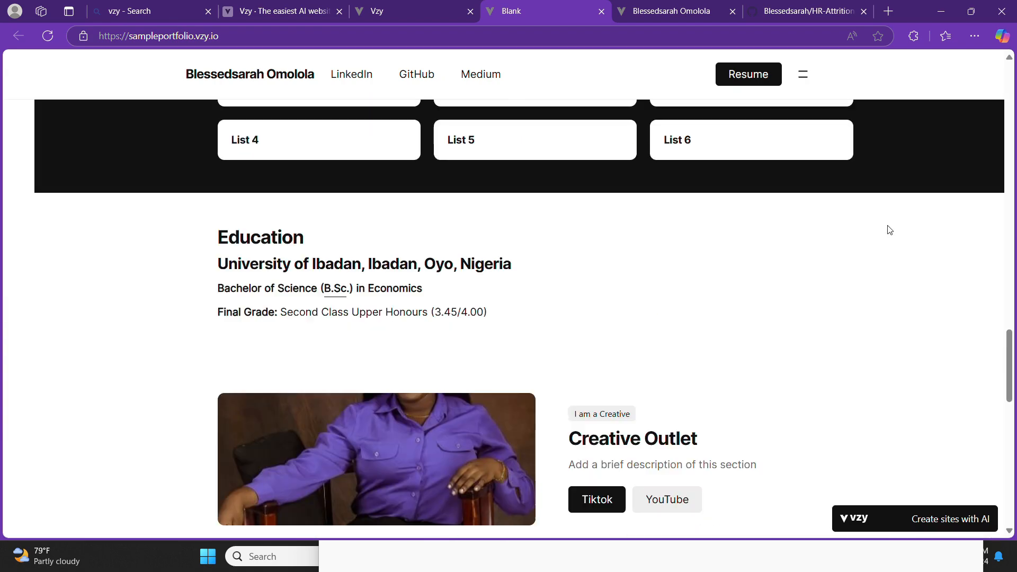
scroll(888, 224, "up", 20)
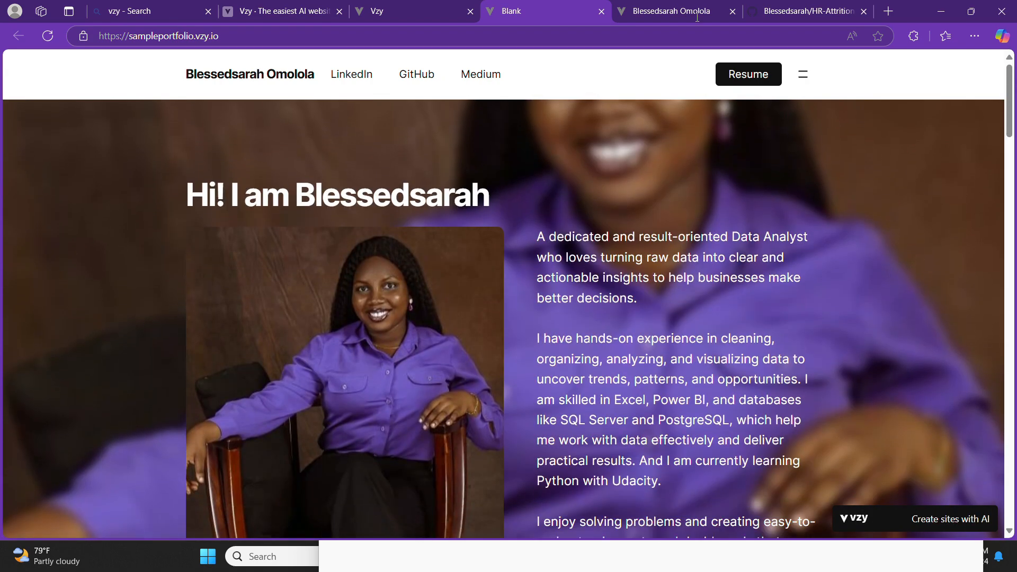
Switch to the existing published portfolio and look through its projects and certifications.
left_click(697, 15)
scroll(586, 283, "down", 5)
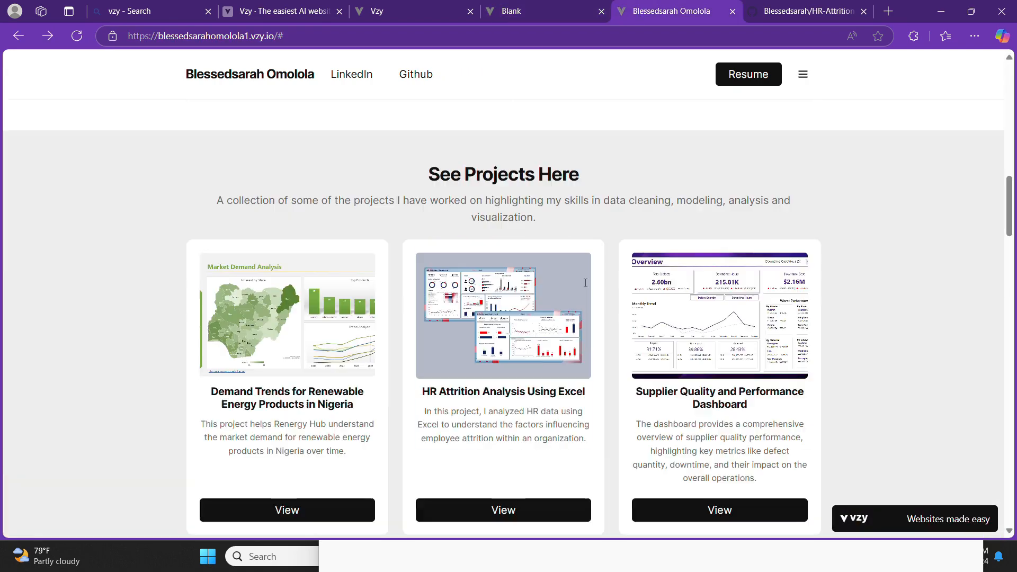
scroll(585, 283, "down", 15)
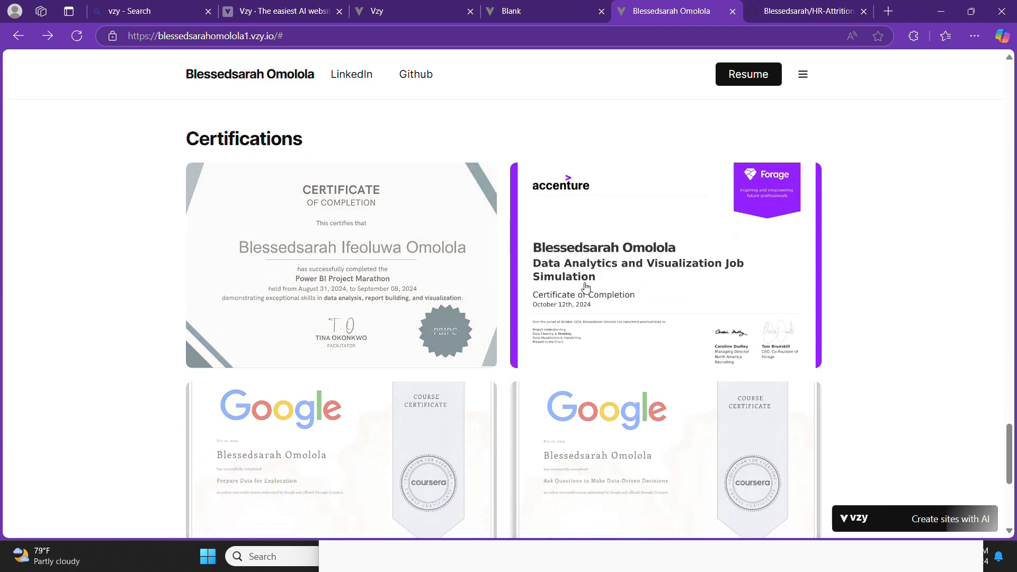
scroll(585, 286, "down", 5)
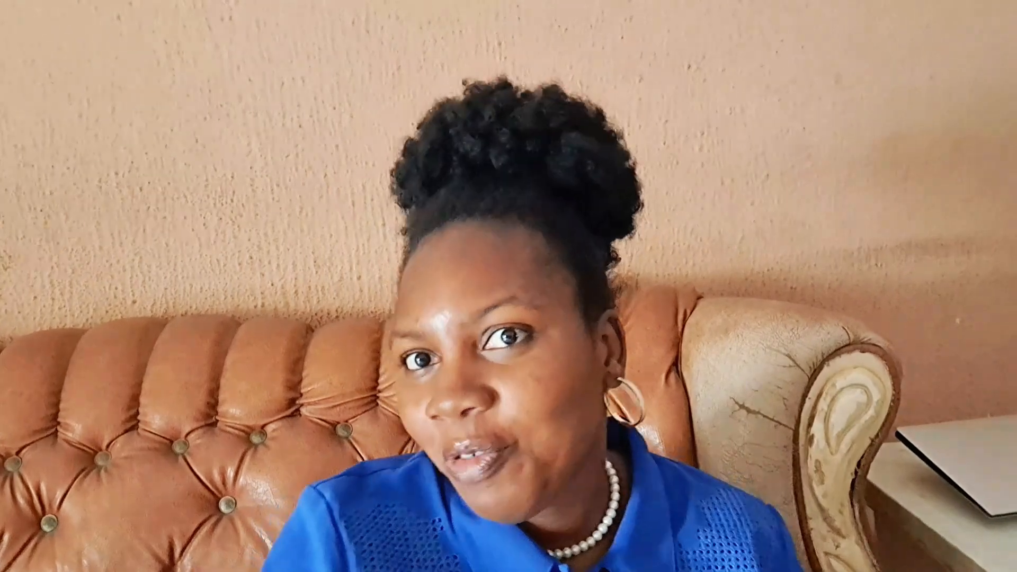